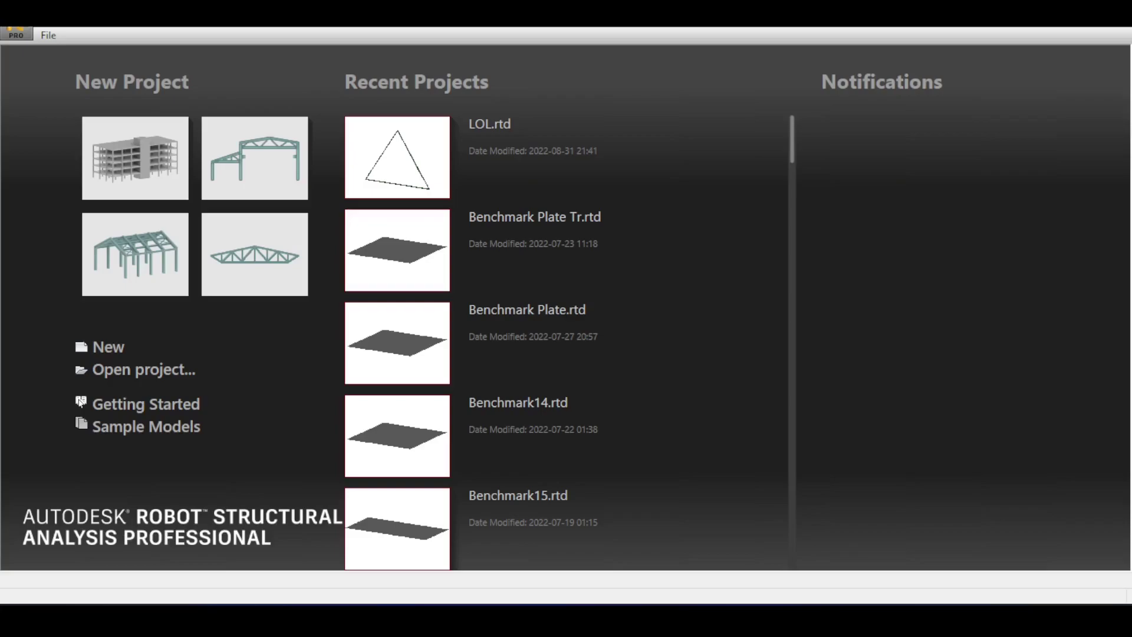
Start a new building project and define structural axes in the X direction at 0, 5 and 10 m.
click(119, 155)
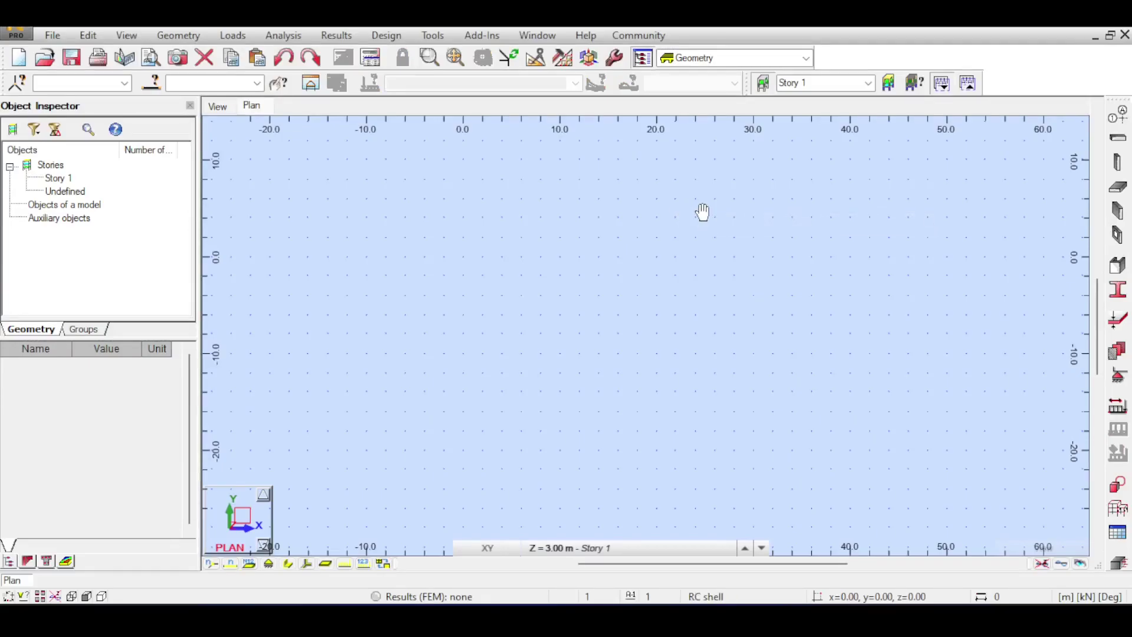
click(1125, 116)
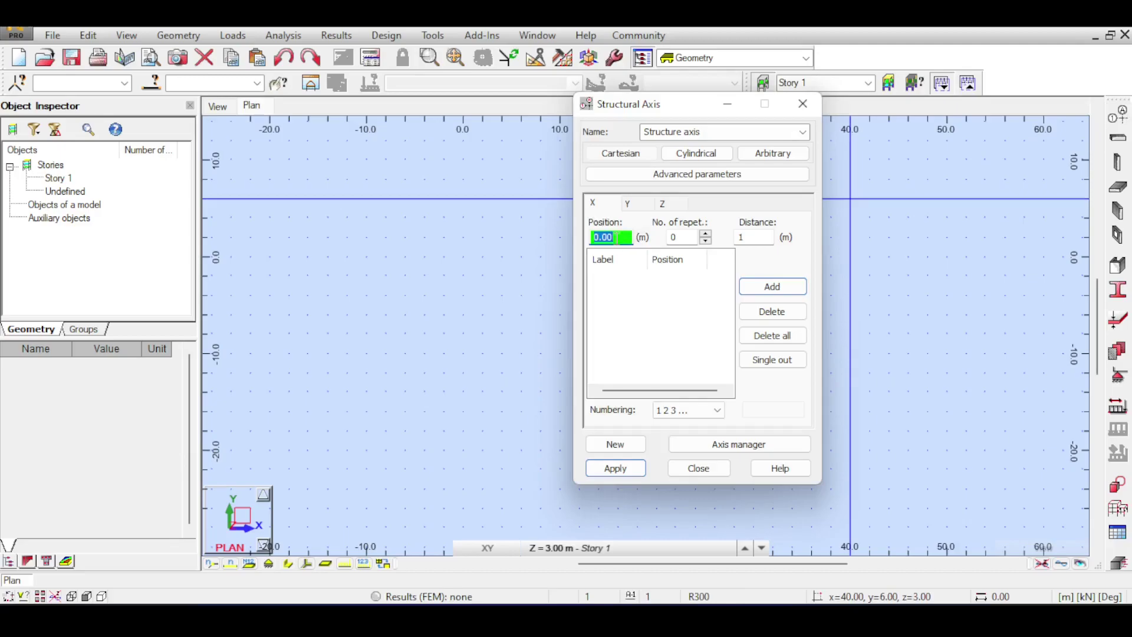
key(Return)
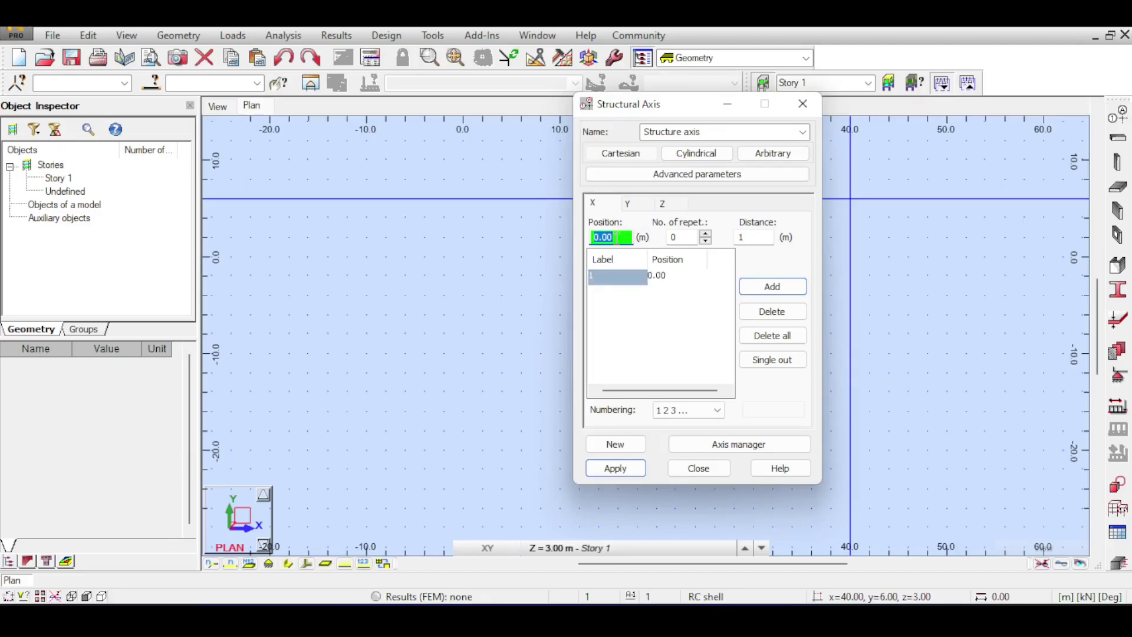
text(5)
key(Return)
text(10)
key(Return)
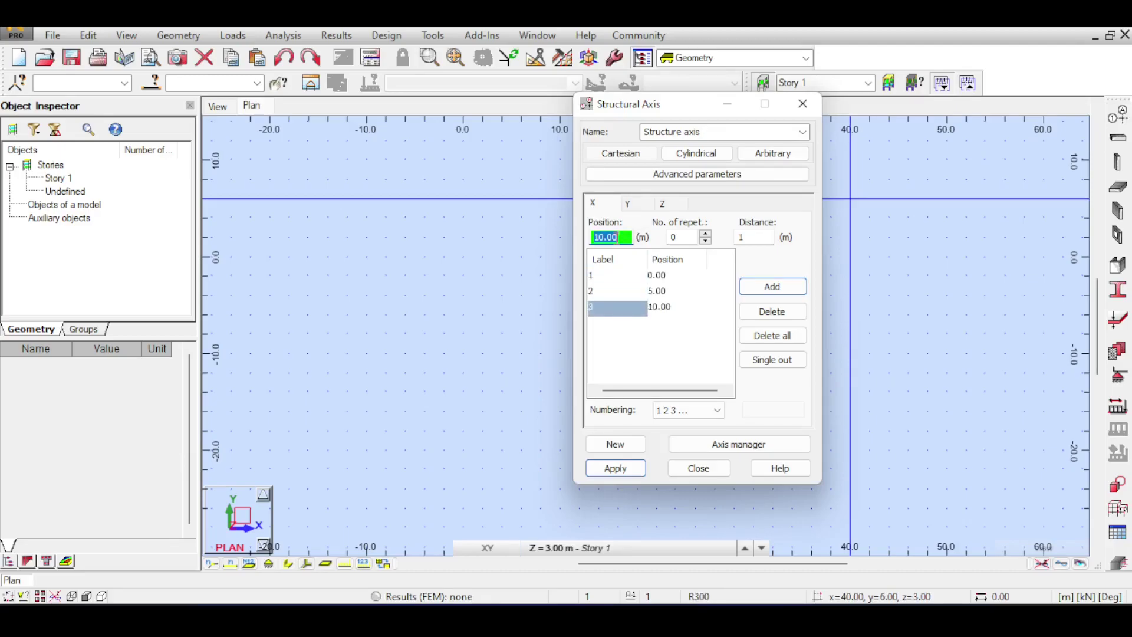
Add Y-direction structural axes at 0, 6 and 12 m, keep the story levels for Z, and apply the grid.
click(640, 202)
key(Return)
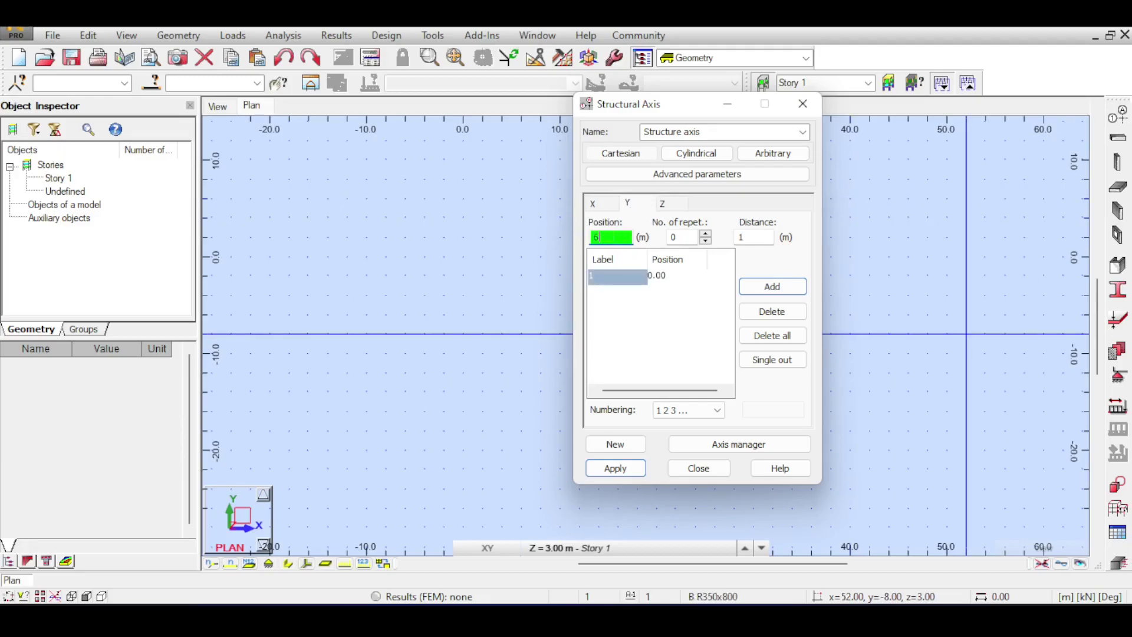
text(6)
key(Return)
text(12)
key(Return)
click(664, 204)
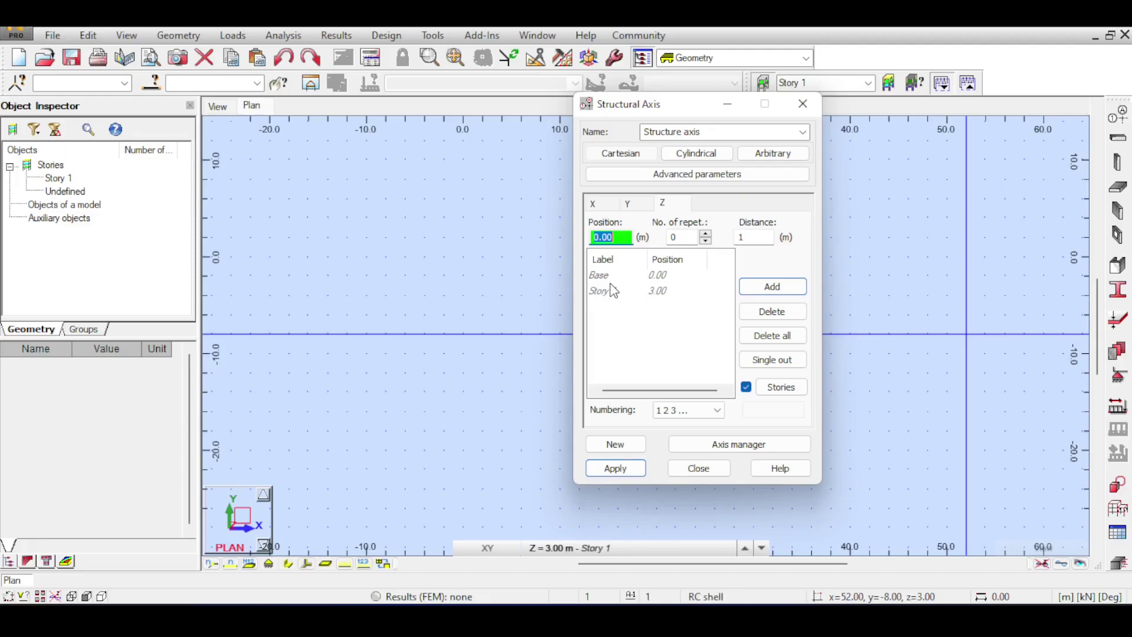
click(631, 471)
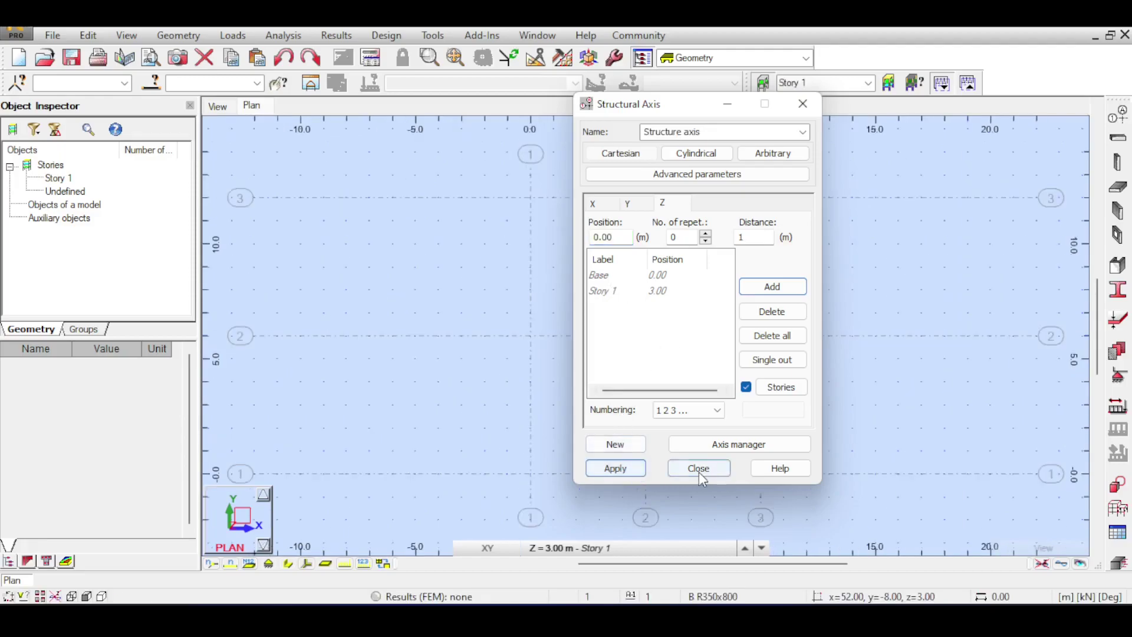
click(699, 468)
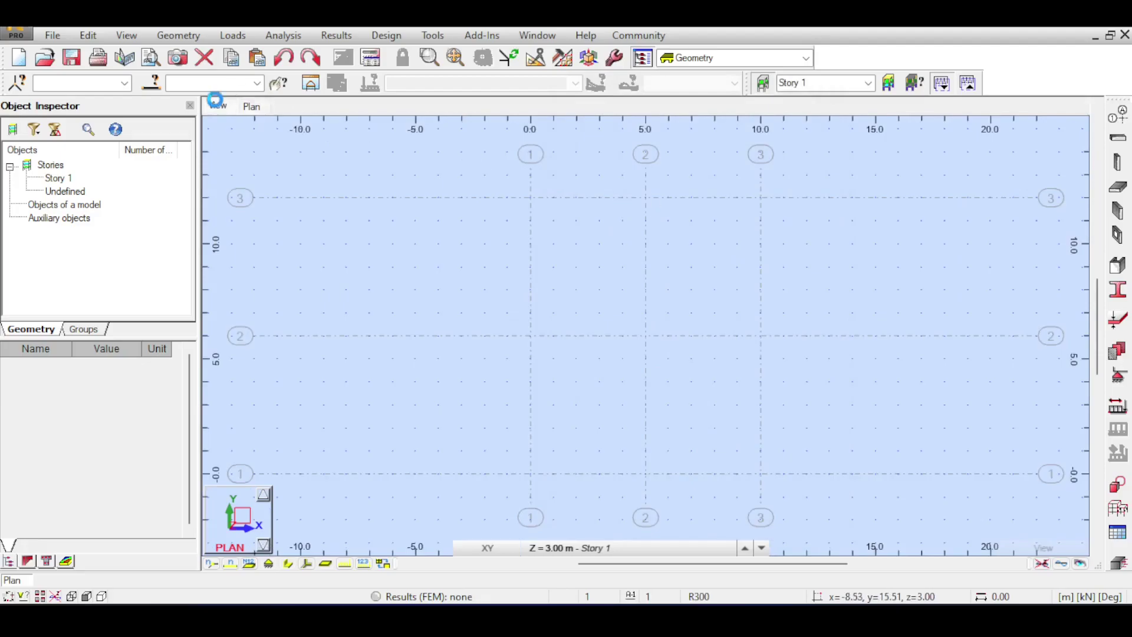
Switch to the 3D view and set up a new beam as a steel beam with section W 16x40.
click(218, 107)
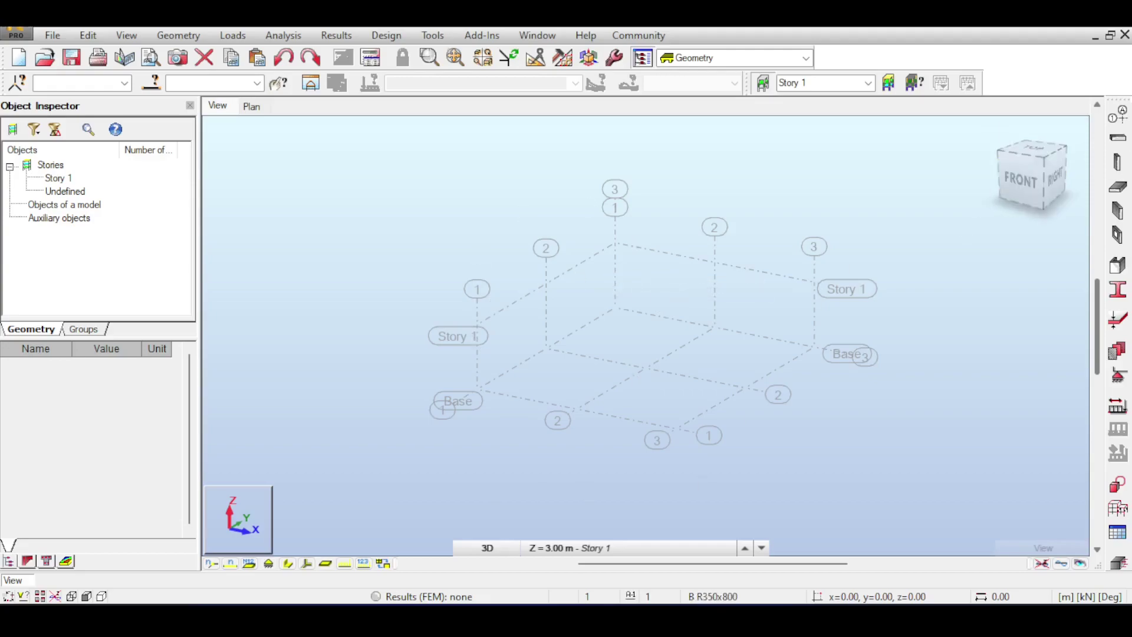
click(1118, 137)
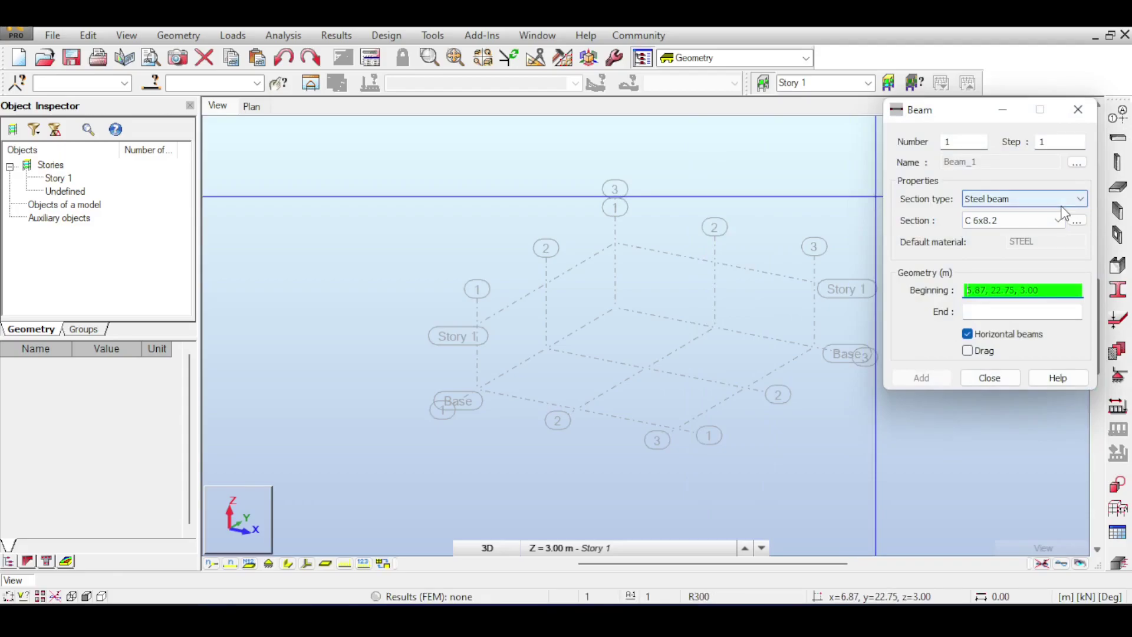
click(1051, 204)
click(1021, 233)
click(1002, 220)
click(984, 248)
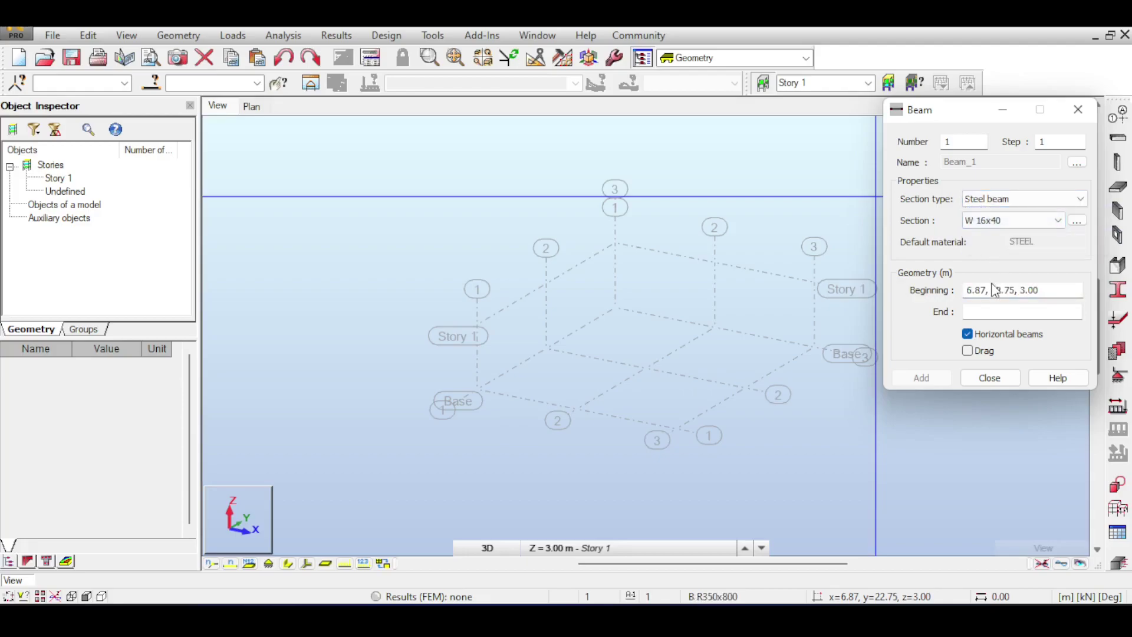
Enable chained drawing and draw W 16x40 beams along base-level axis Y = 0 through X = 0, 5 and 10 m.
click(994, 287)
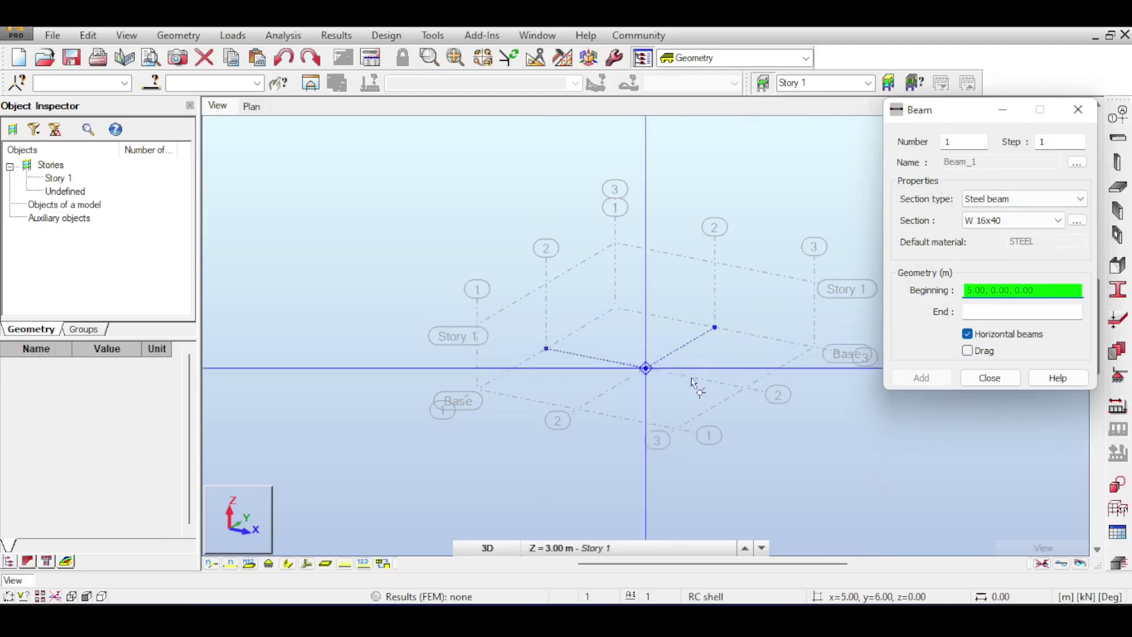
click(968, 351)
drag(495, 409, 589, 416)
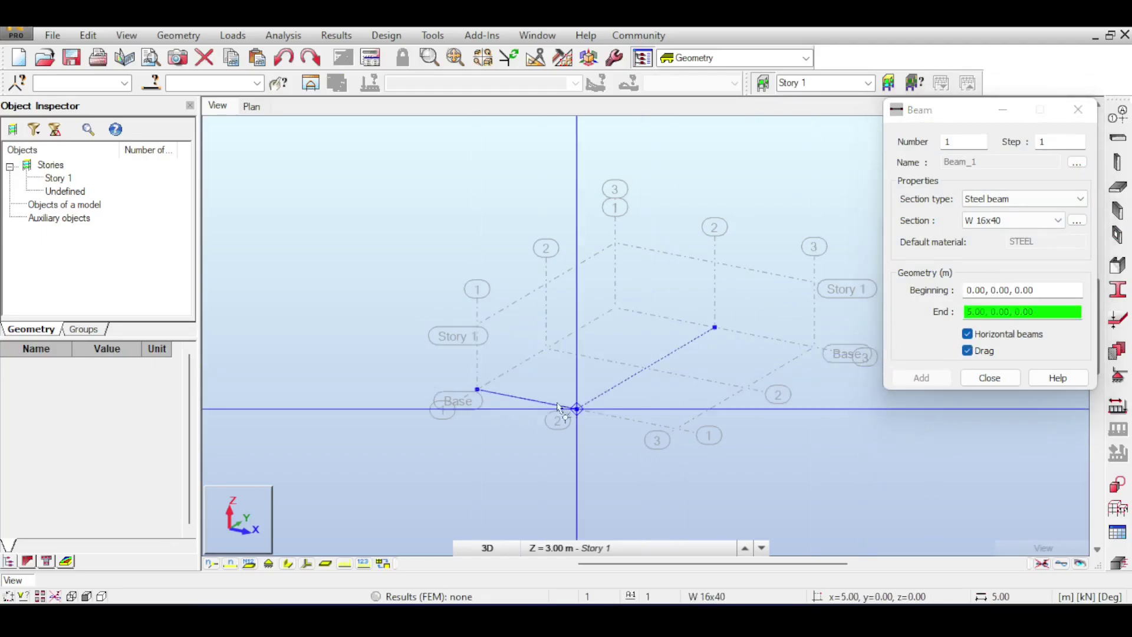
click(677, 429)
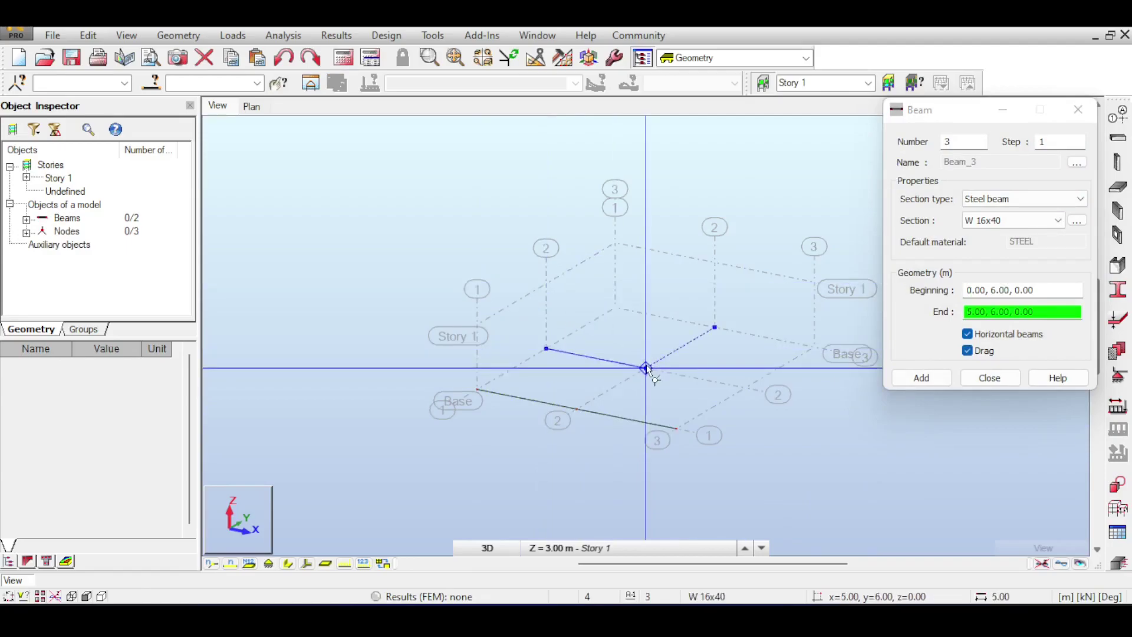
Draw W 16x40 beams at base level along the Y = 6 m and Y = 12 m axes, each through X = 0, 5 and 10 m.
click(647, 366)
click(747, 387)
key(Escape)
click(615, 308)
click(713, 326)
click(814, 346)
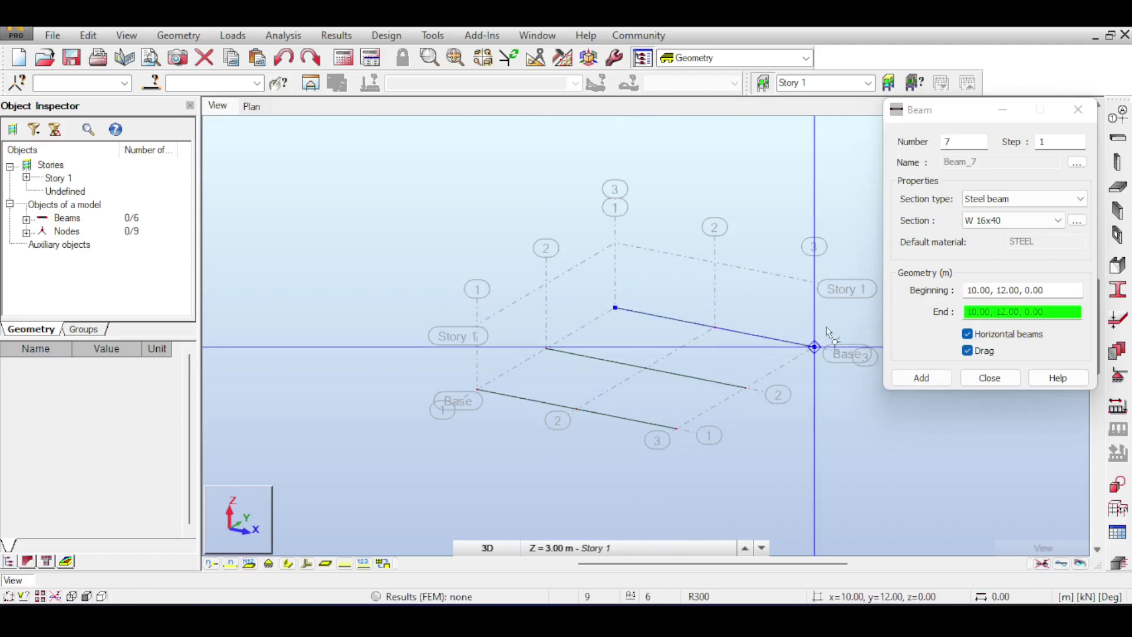
key(Escape)
Turn on the display of section shapes for the drawn beams.
click(289, 563)
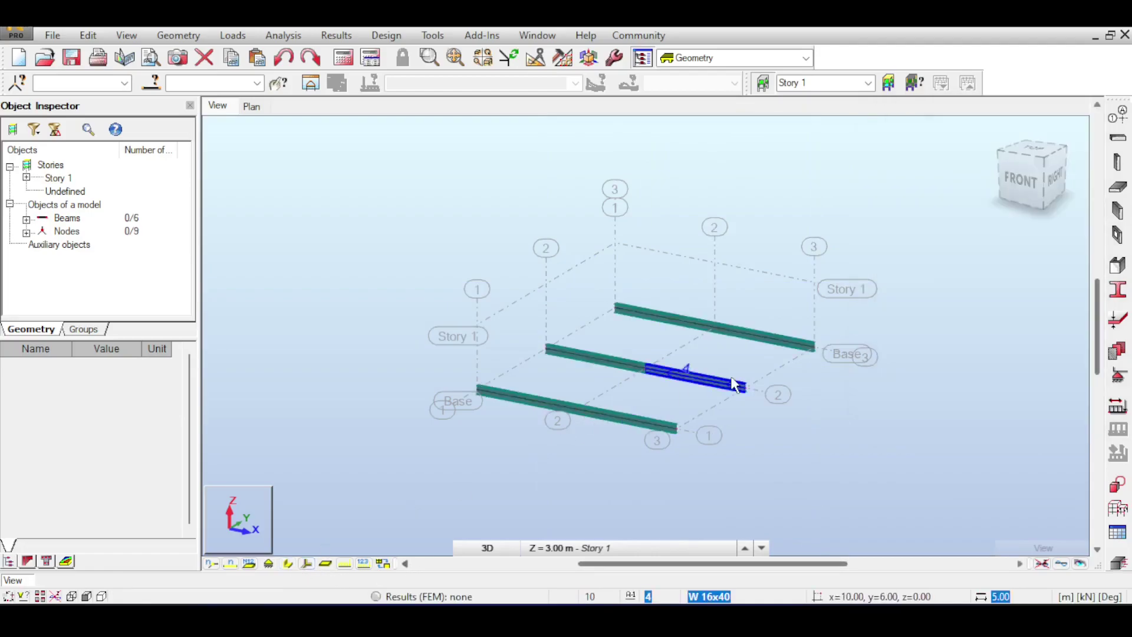
scroll(733, 380, up, 1)
middle_drag(774, 334, 708, 316)
middle_drag(773, 272, 688, 282)
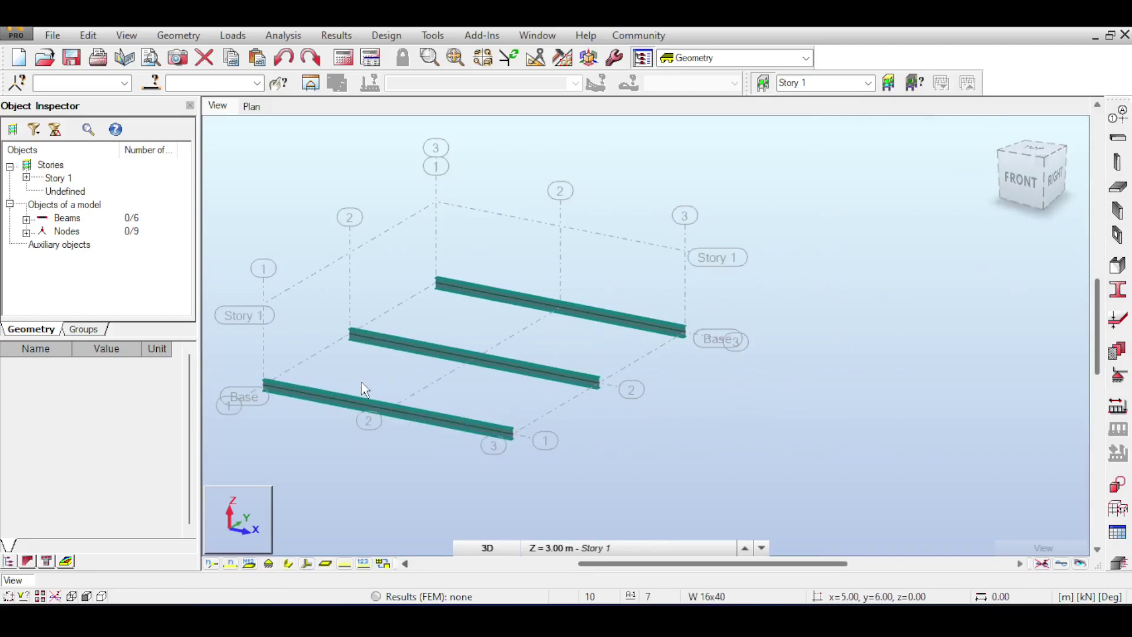
Draw a C 6x8.2 steel beam from 0,0,0 to 0,6,0 with chained drawing enabled.
click(1118, 137)
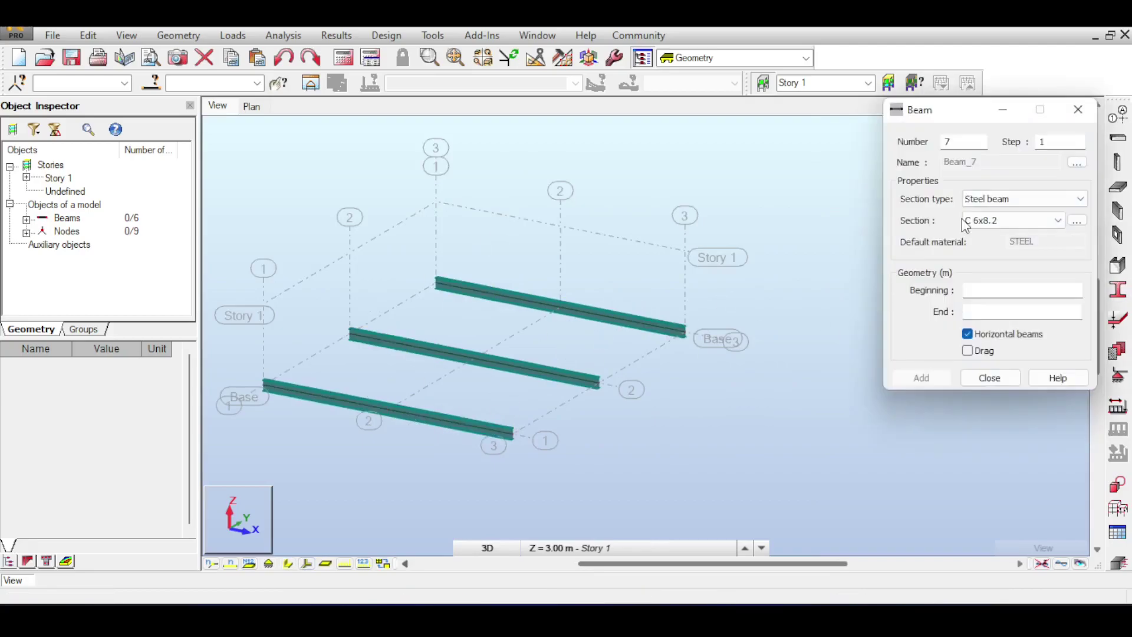
click(1023, 351)
click(264, 383)
click(351, 333)
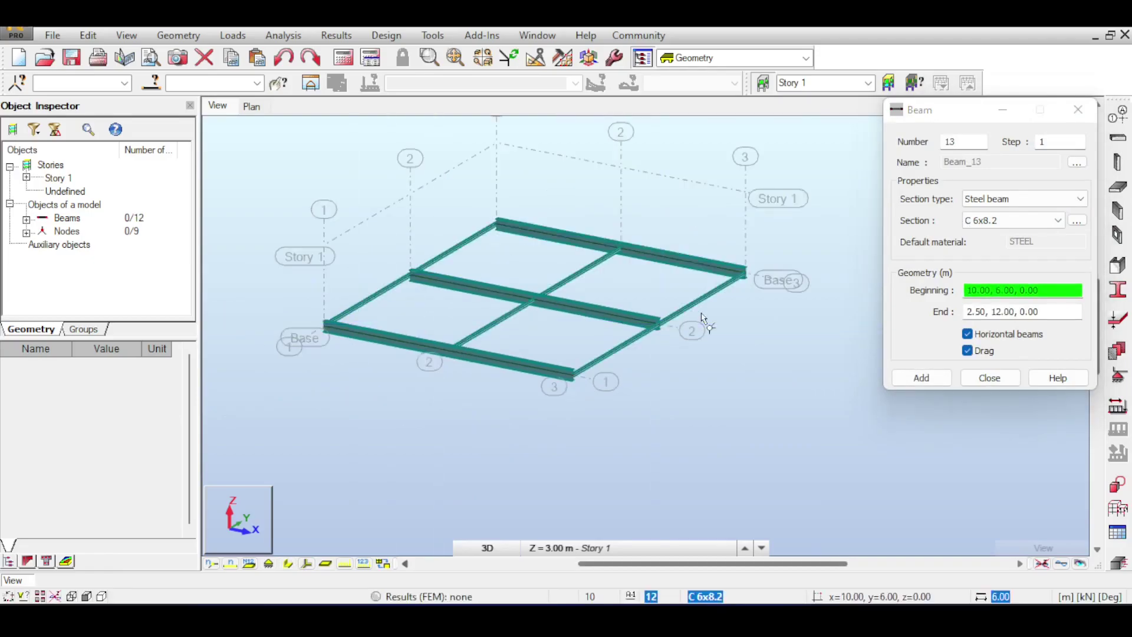
scroll(737, 319, up, 3)
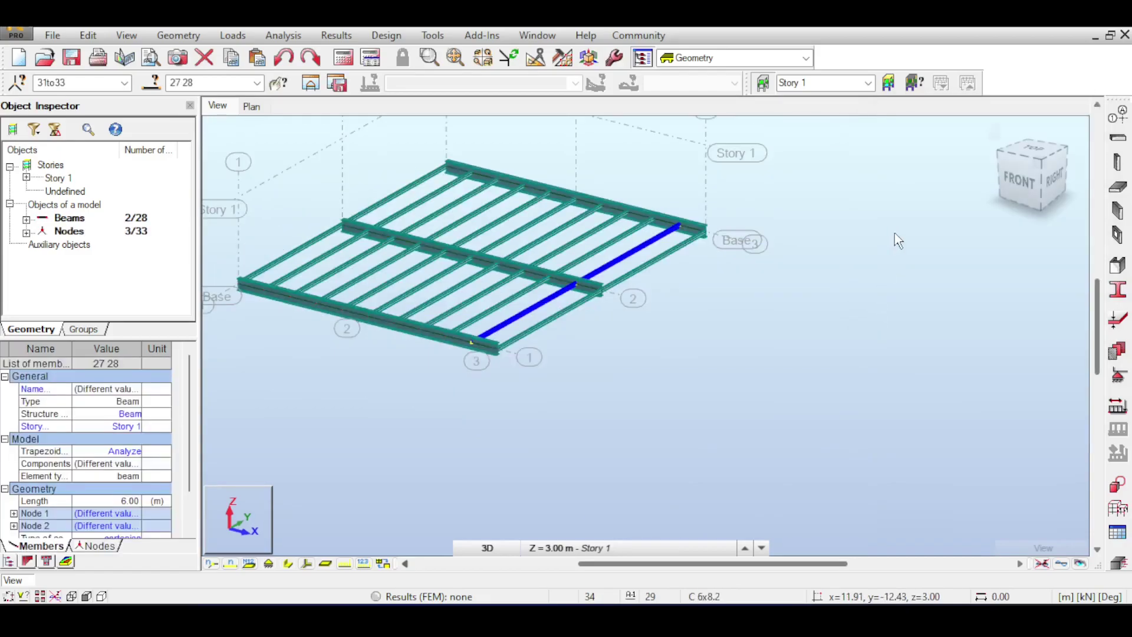
Examine how the C 6x8.2 secondary beams meet the W 16x40 main beams at their connections.
click(894, 232)
scroll(805, 178, up, 2)
middle_drag(563, 235, 664, 227)
scroll(670, 302, down, 1)
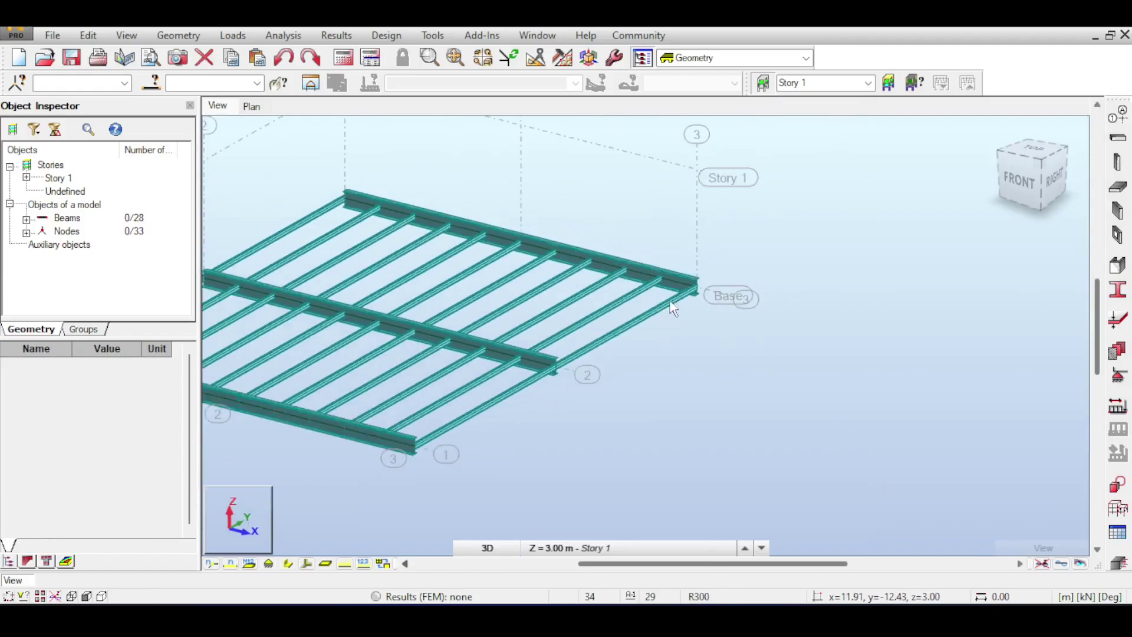
middle_drag(571, 318, 769, 223)
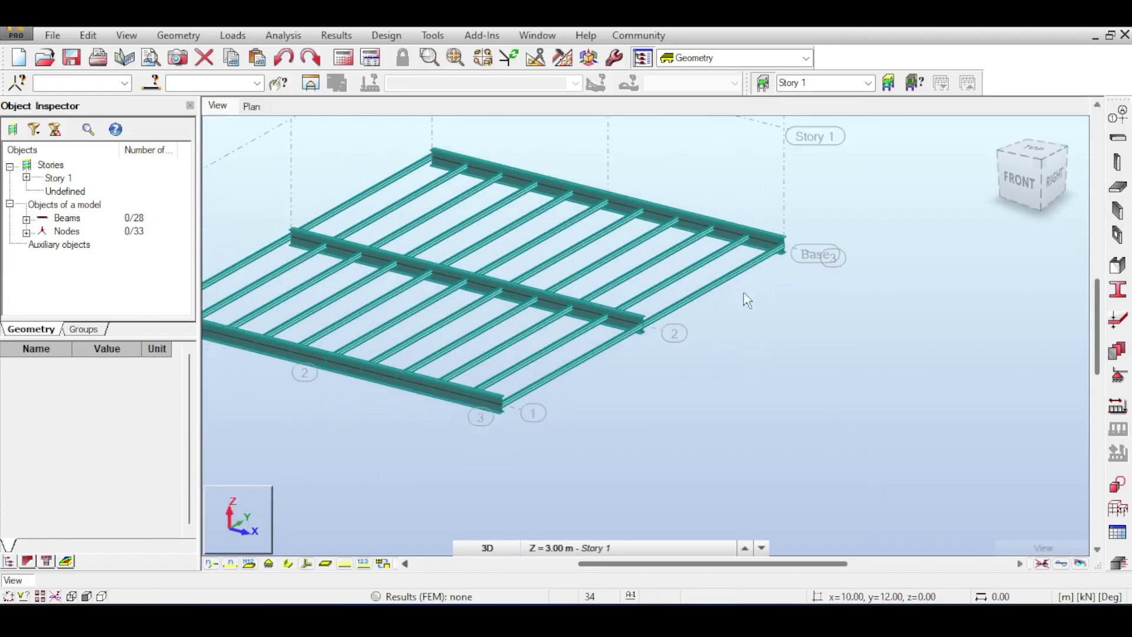
scroll(654, 315, up, 3)
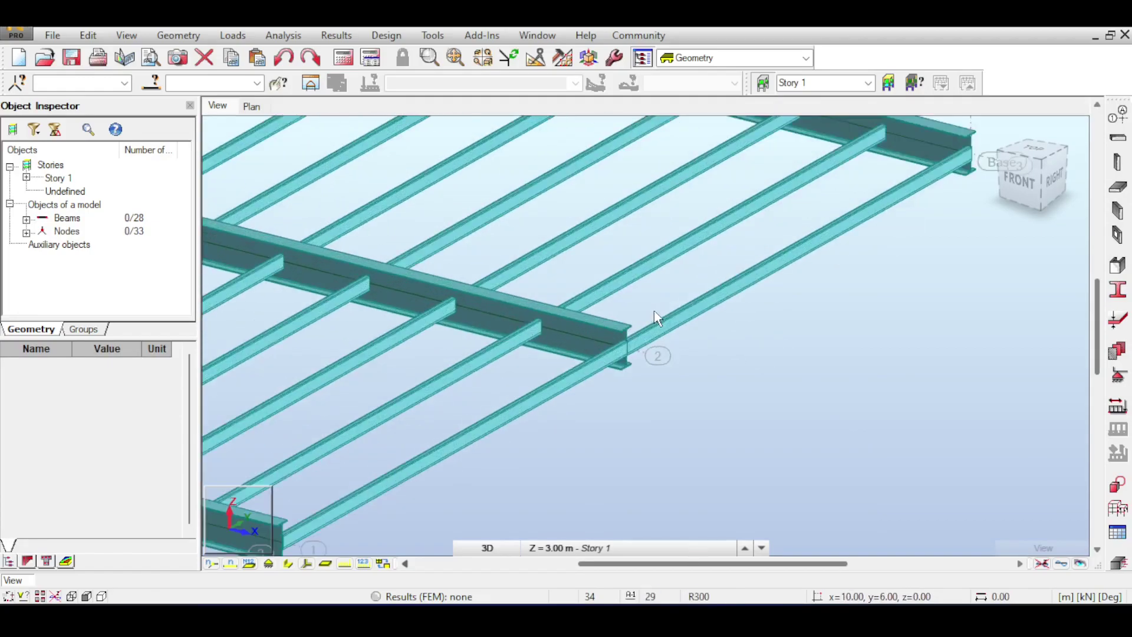
scroll(656, 317, down, 2)
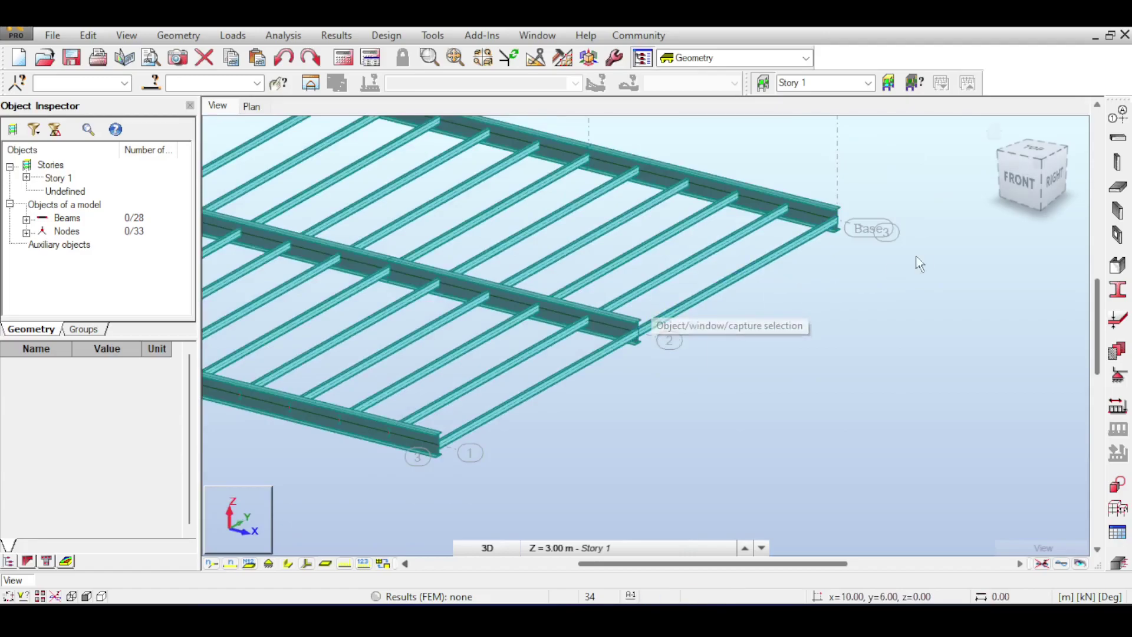
scroll(602, 198, down, 1)
drag(1024, 174, 1018, 218)
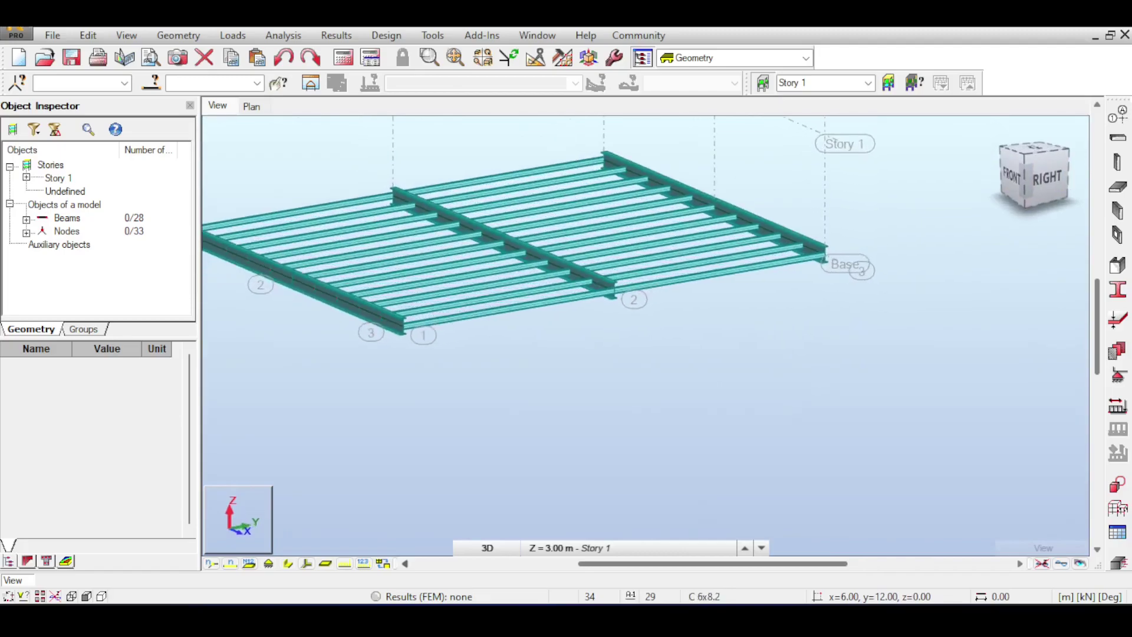
Select all six W 16x40 main beams and apply the Upper flange offset to them.
click(812, 255)
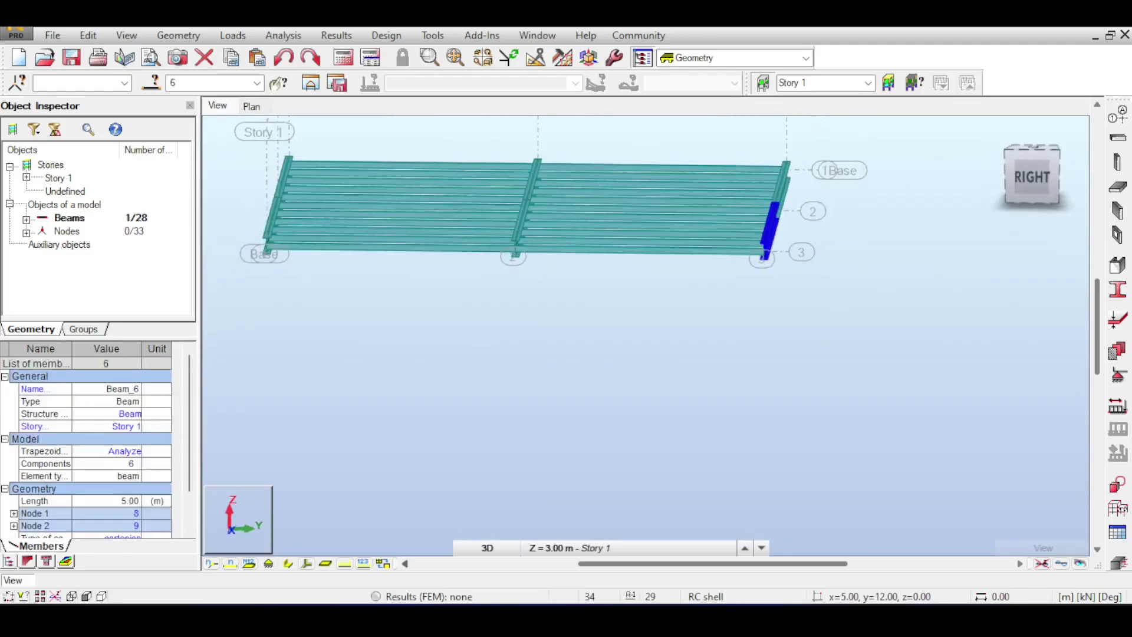
click(803, 147)
drag(745, 129, 841, 300)
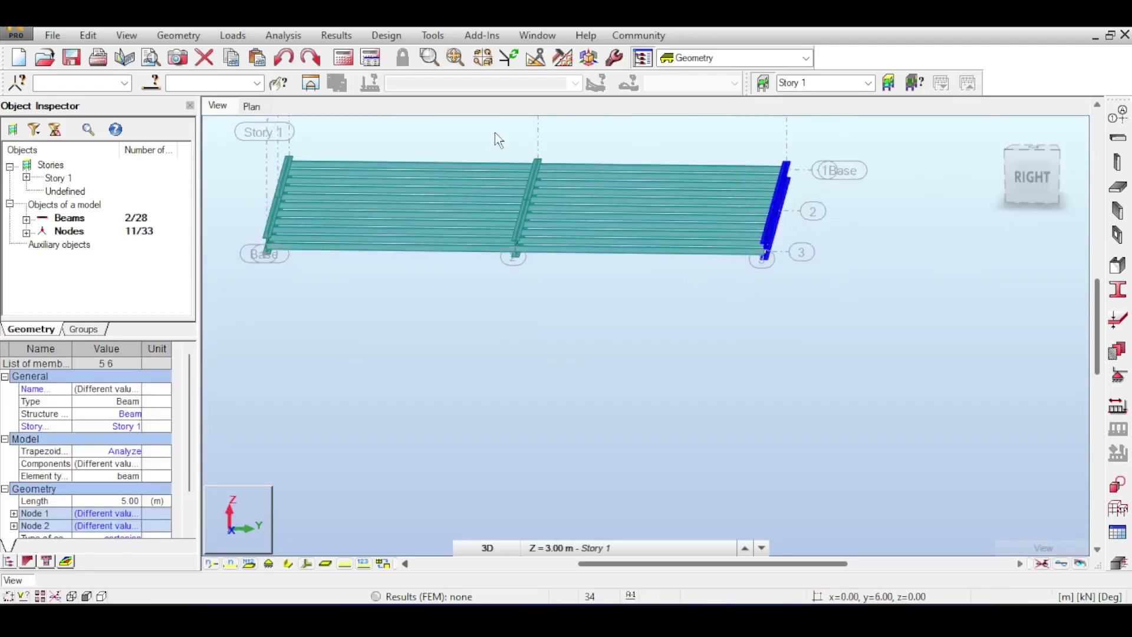
ctrl+drag(488, 125, 583, 319)
ctrl+drag(253, 170, 335, 286)
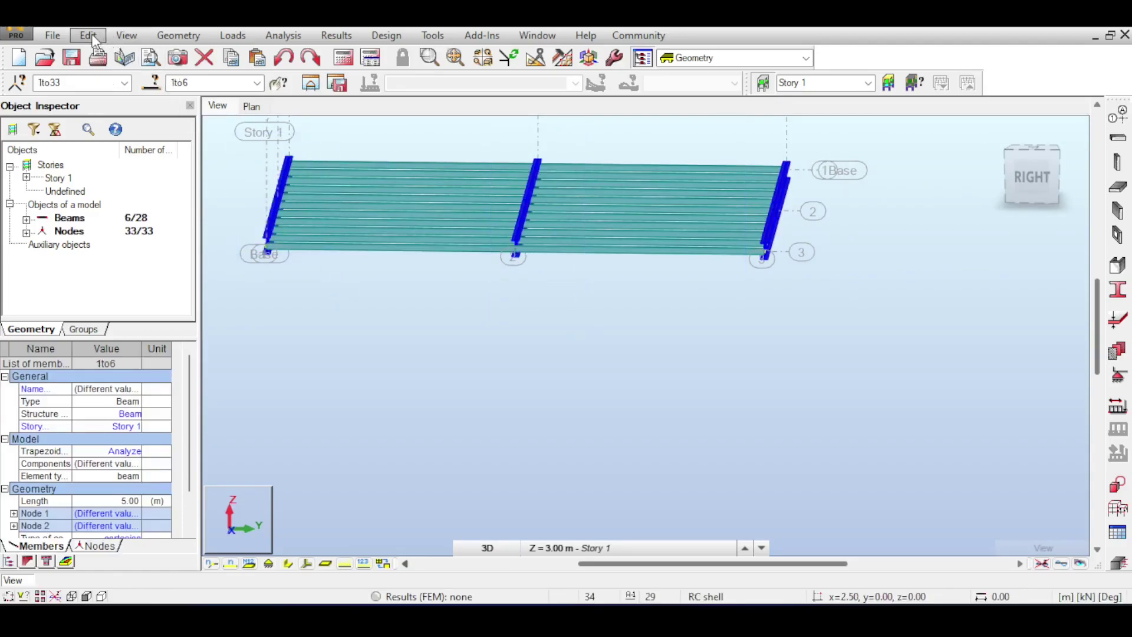
click(178, 36)
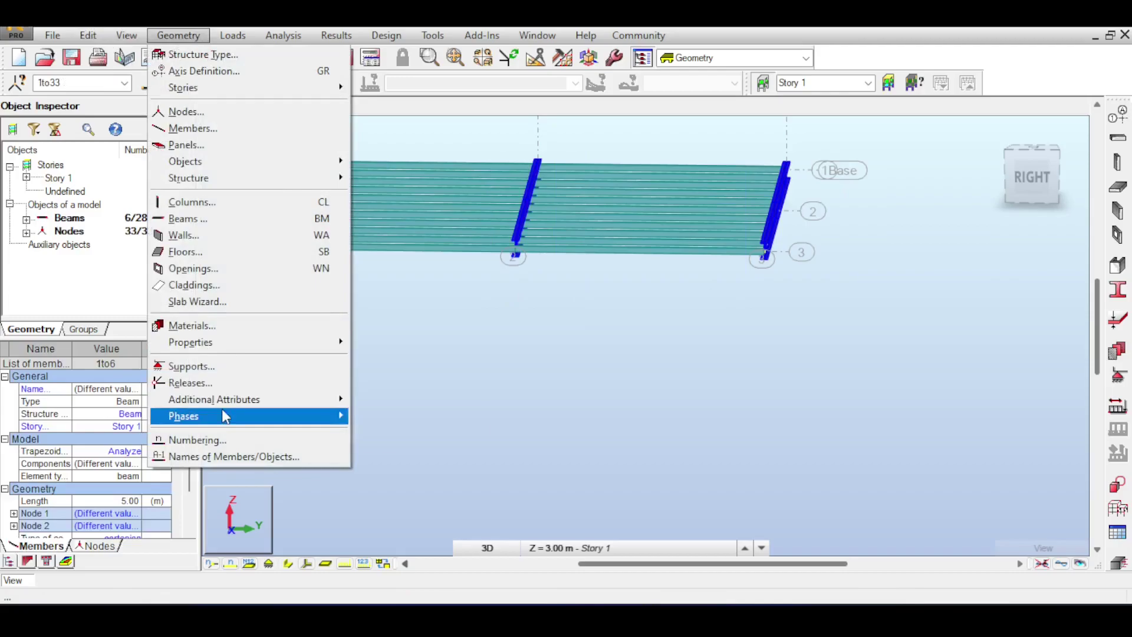
mouse_move(225, 394)
click(437, 431)
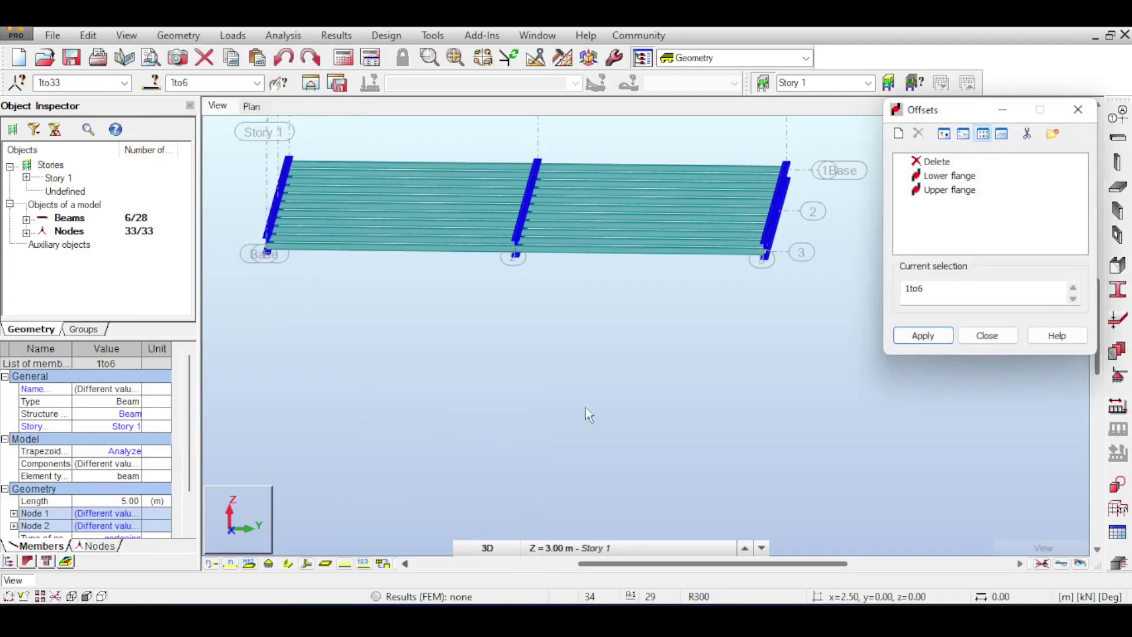
click(938, 190)
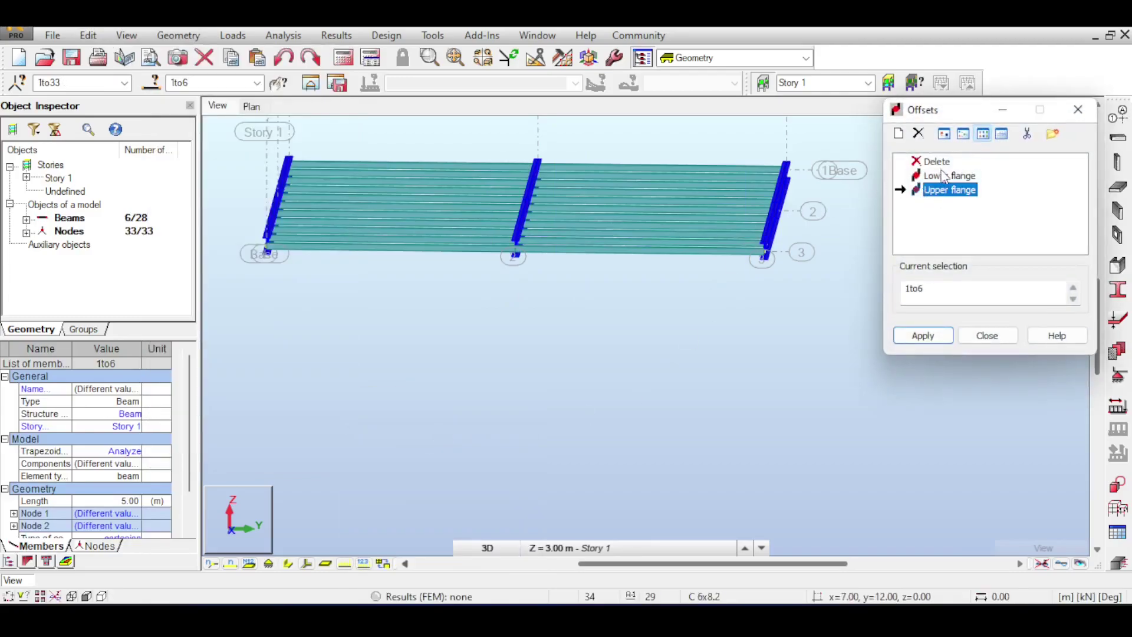
click(937, 335)
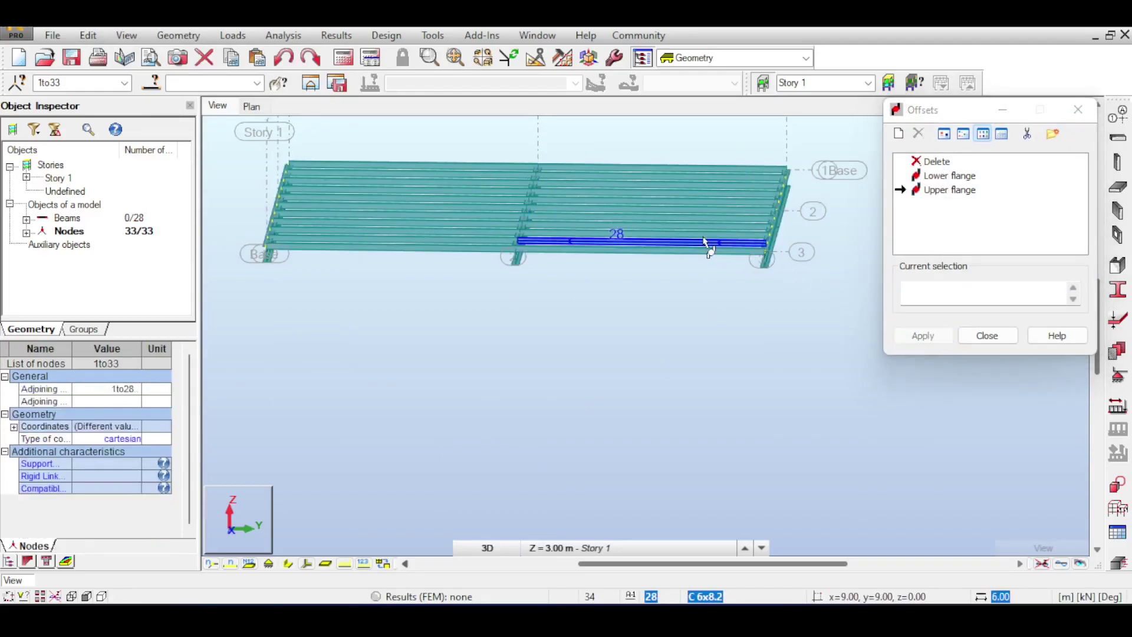
Examine the level of the offset main beams relative to the secondary beams from several angles.
scroll(713, 245, up, 3)
drag(999, 99, 1052, 180)
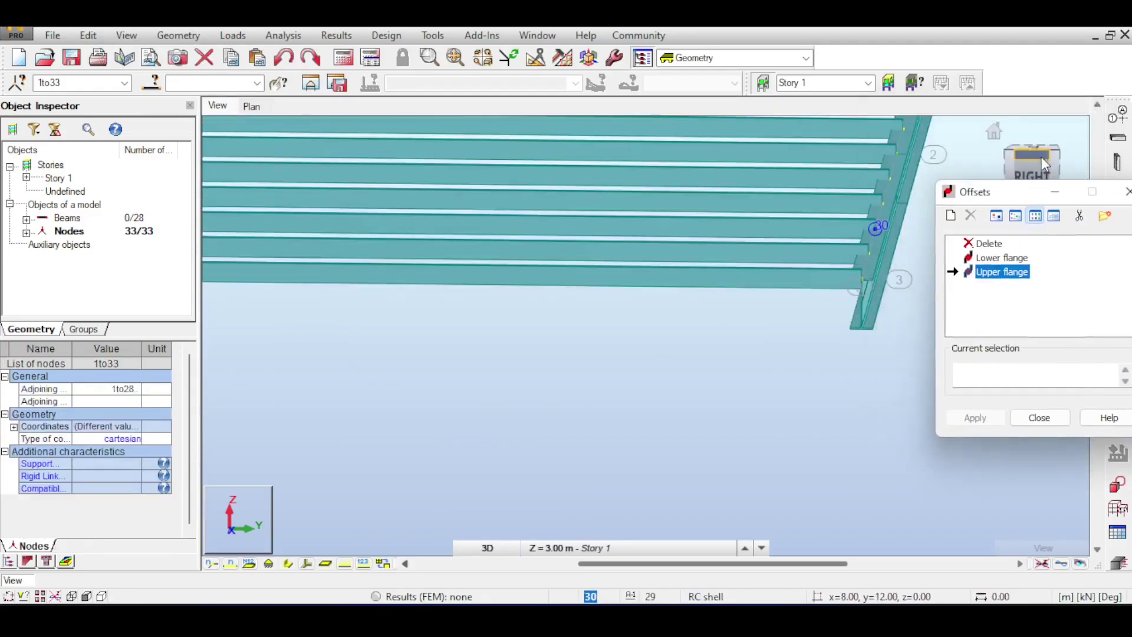
click(995, 132)
scroll(740, 381, up, 5)
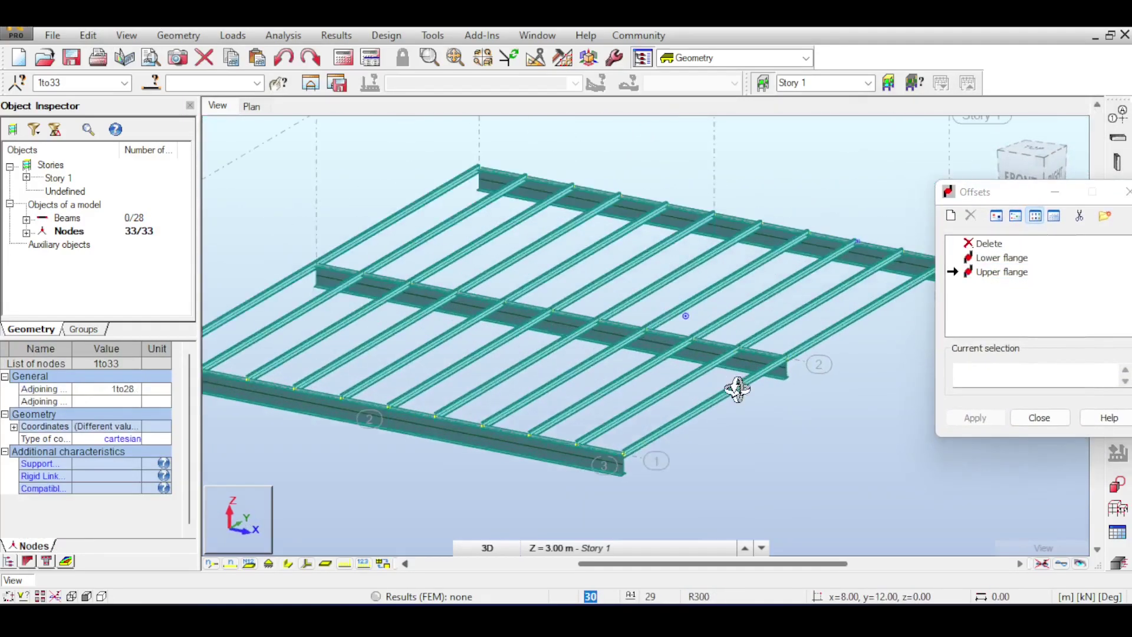
middle_drag(747, 370, 794, 285)
drag(985, 198, 983, 295)
drag(1019, 183, 1024, 186)
scroll(885, 265, down, 4)
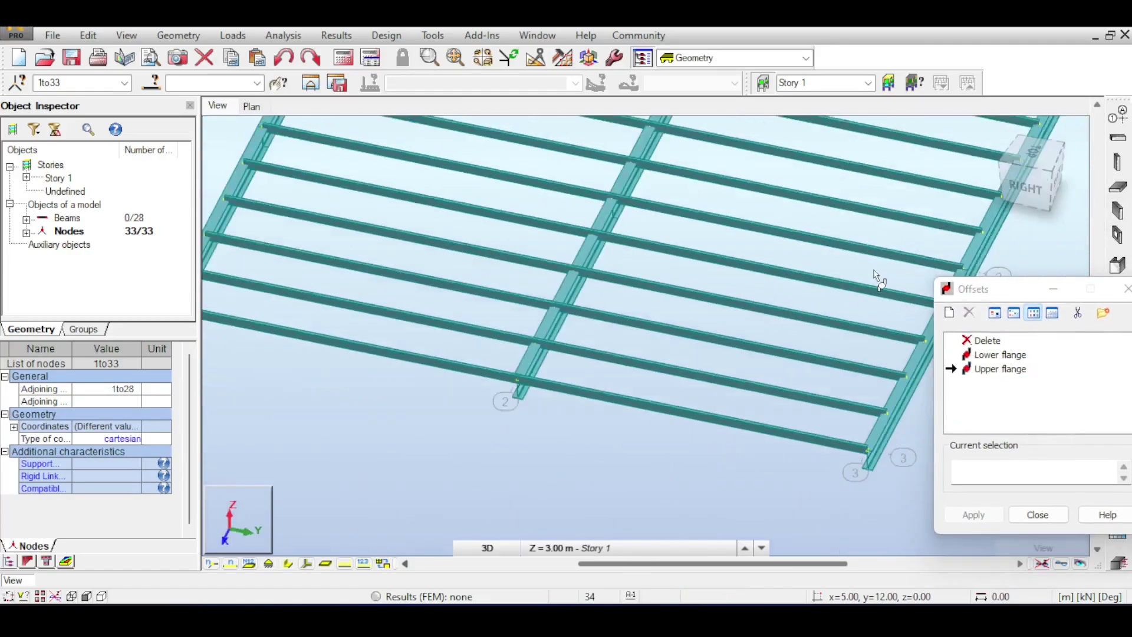
Select all C 6x8.2 secondary beams by section and apply the Lower flange offset to them.
click(151, 81)
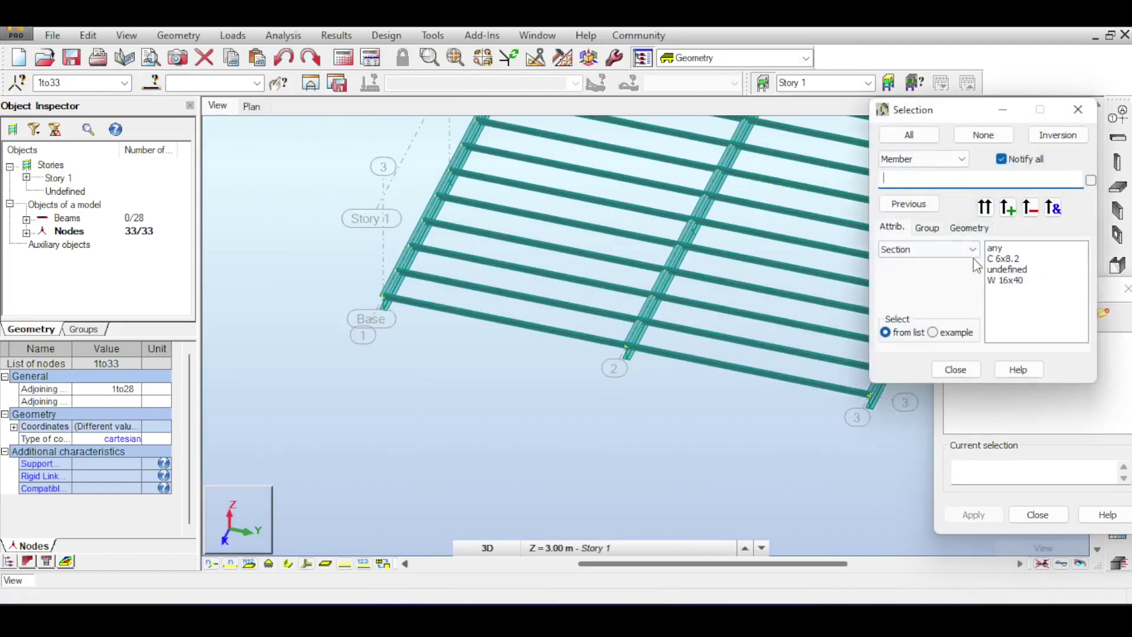
click(1003, 258)
click(1078, 110)
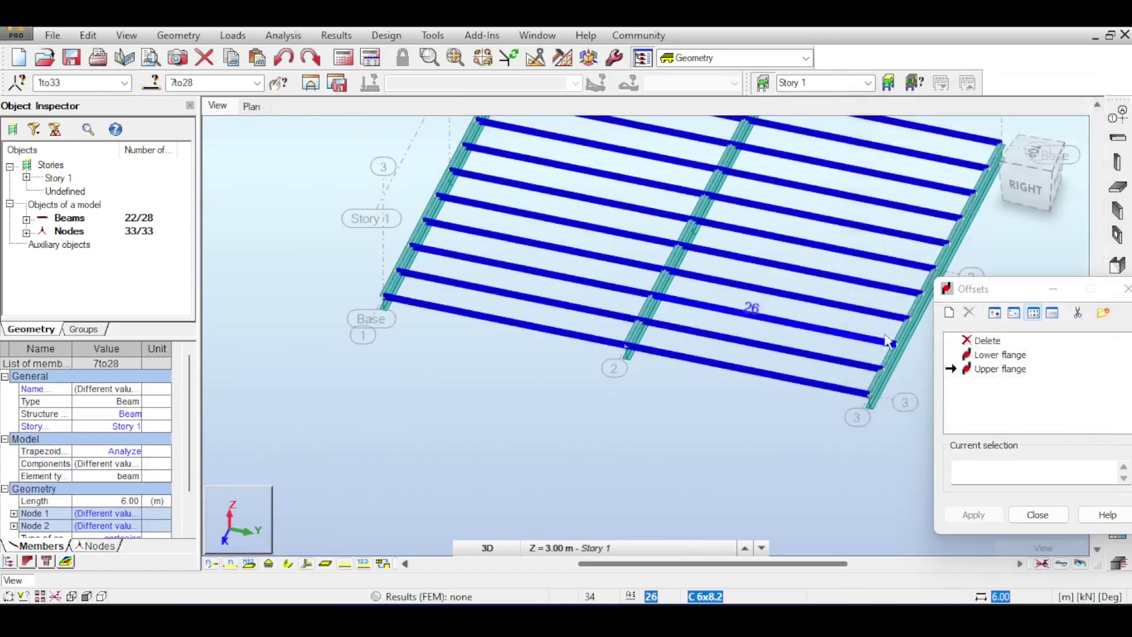
click(1016, 356)
click(974, 516)
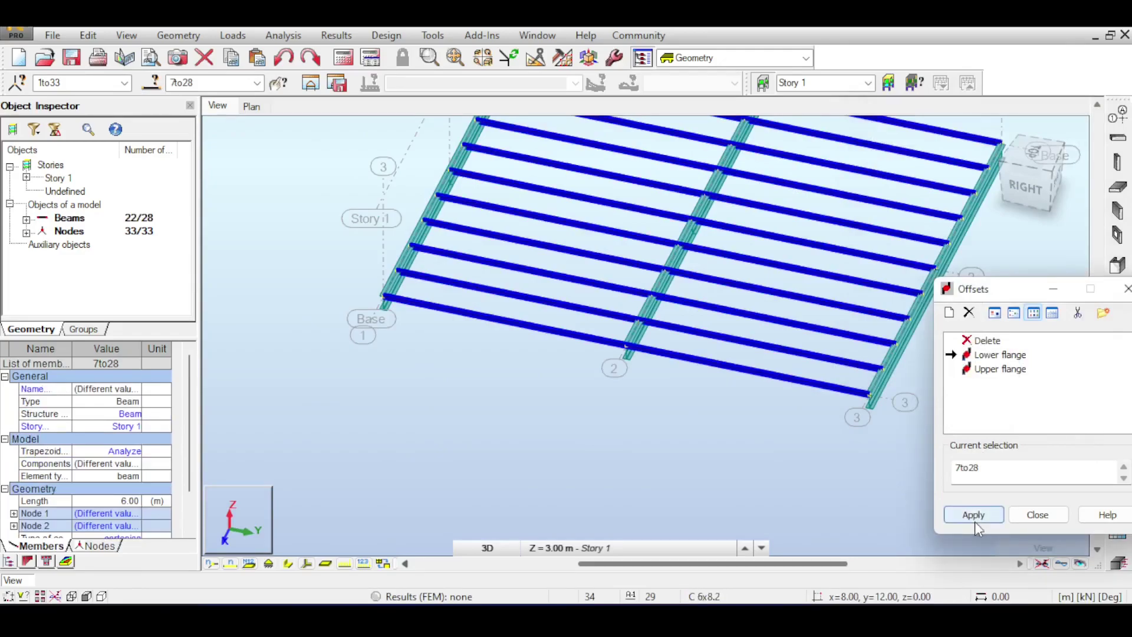
Move all main and secondary beams up to Story 1 with a translation vector of 0.00, 0.00, 3.00.
click(991, 136)
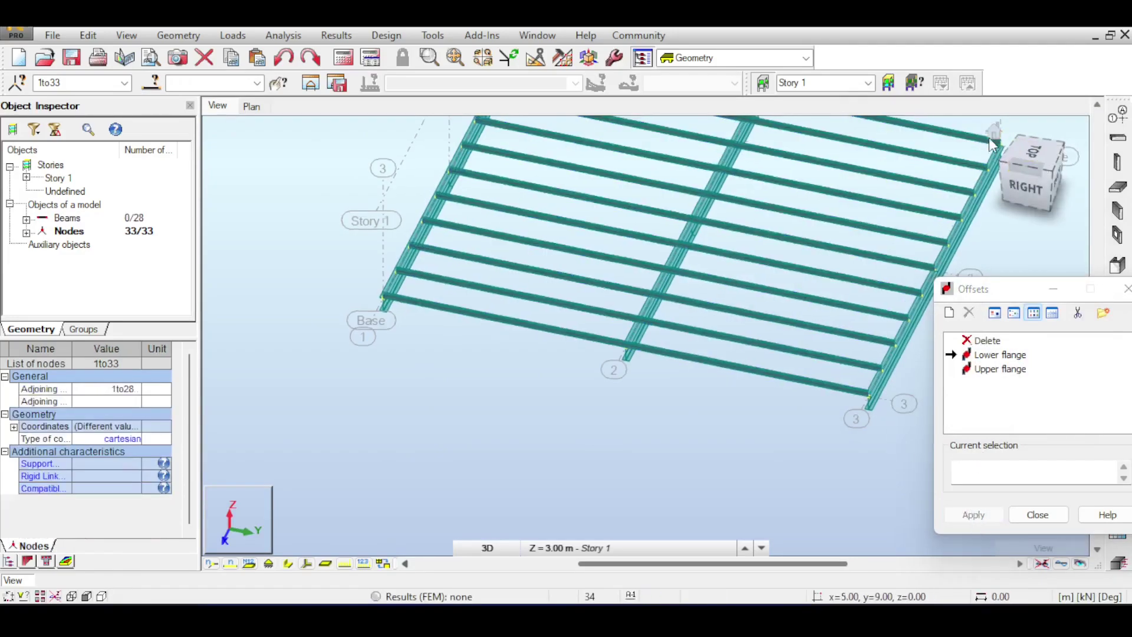
scroll(672, 327, up, 3)
shift+middle_drag(673, 359, 710, 329)
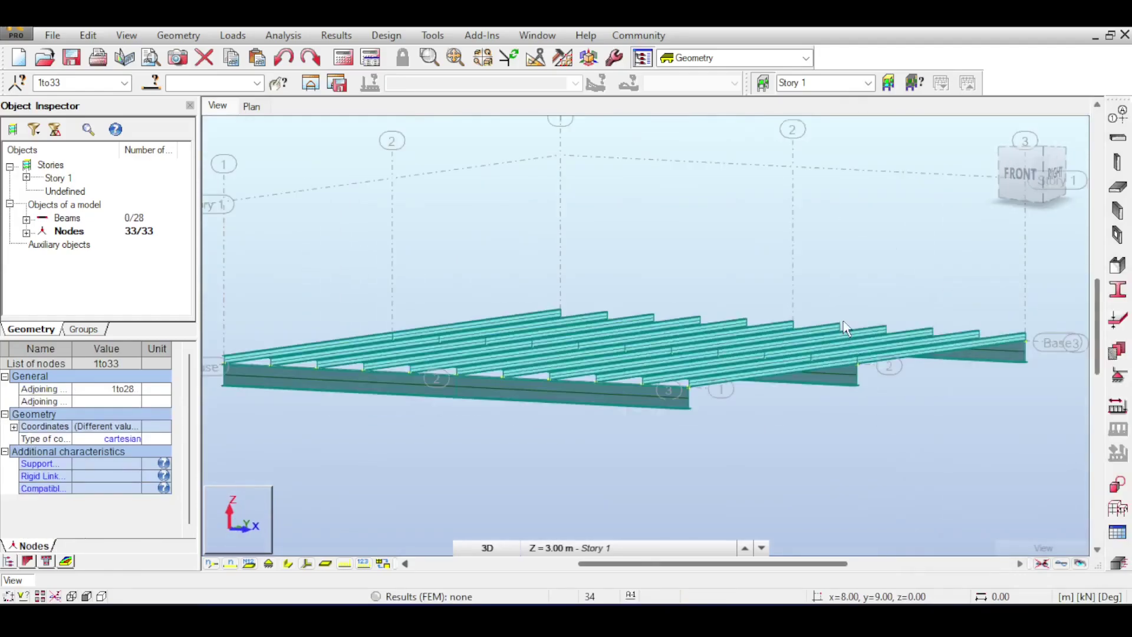
scroll(844, 328, down, 2)
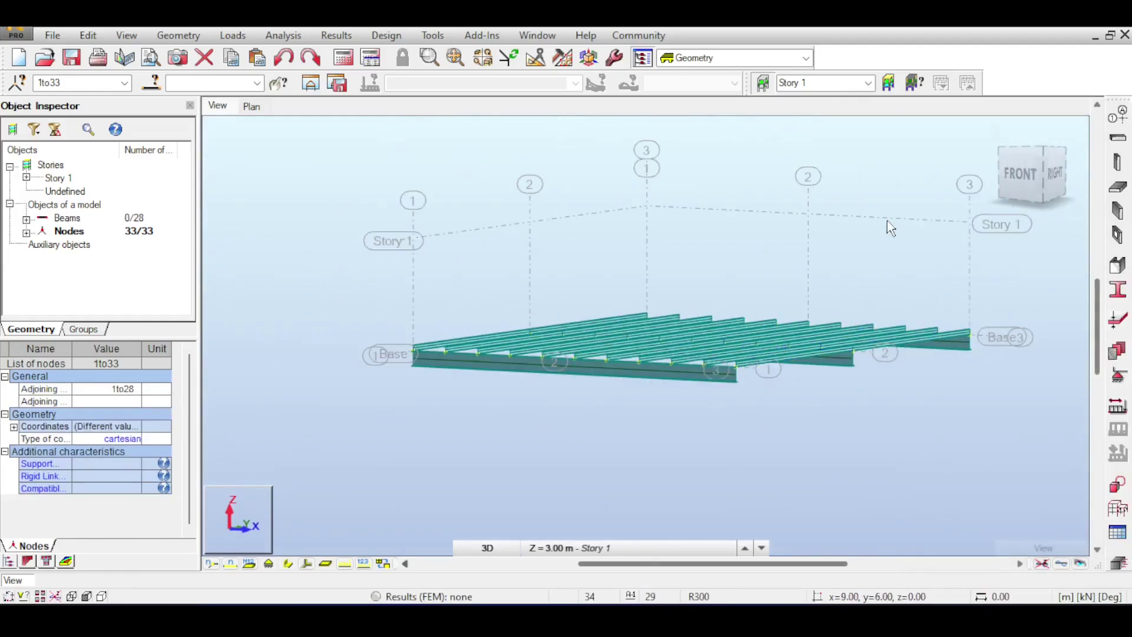
scroll(876, 213, down, 2)
middle_drag(876, 214, 760, 206)
drag(437, 250, 1025, 493)
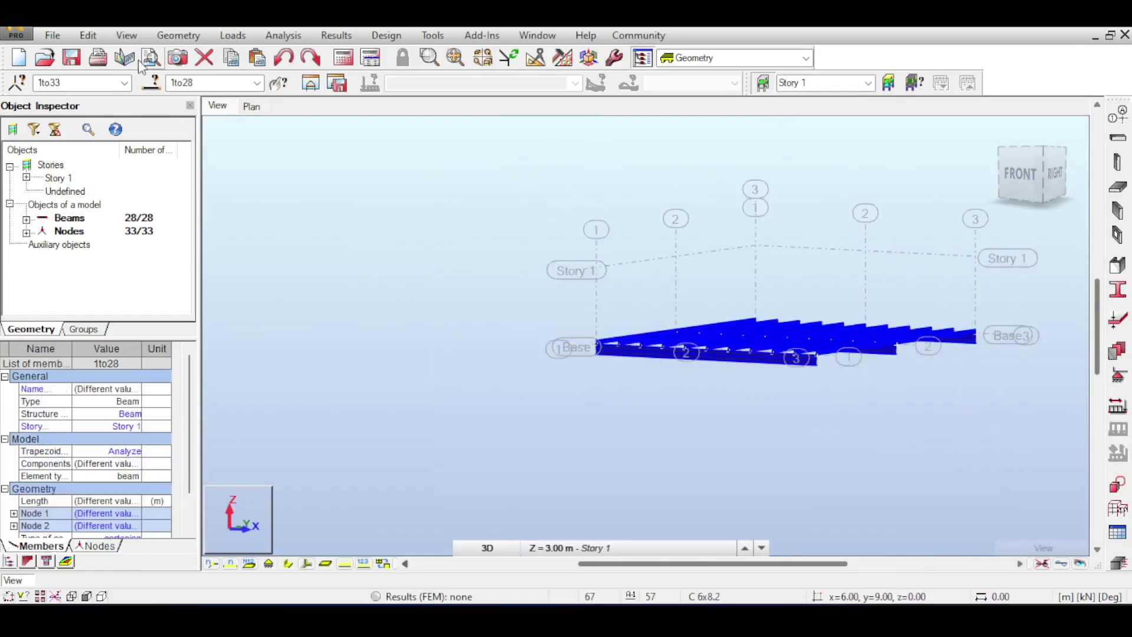
click(88, 35)
mouse_move(177, 242)
click(316, 244)
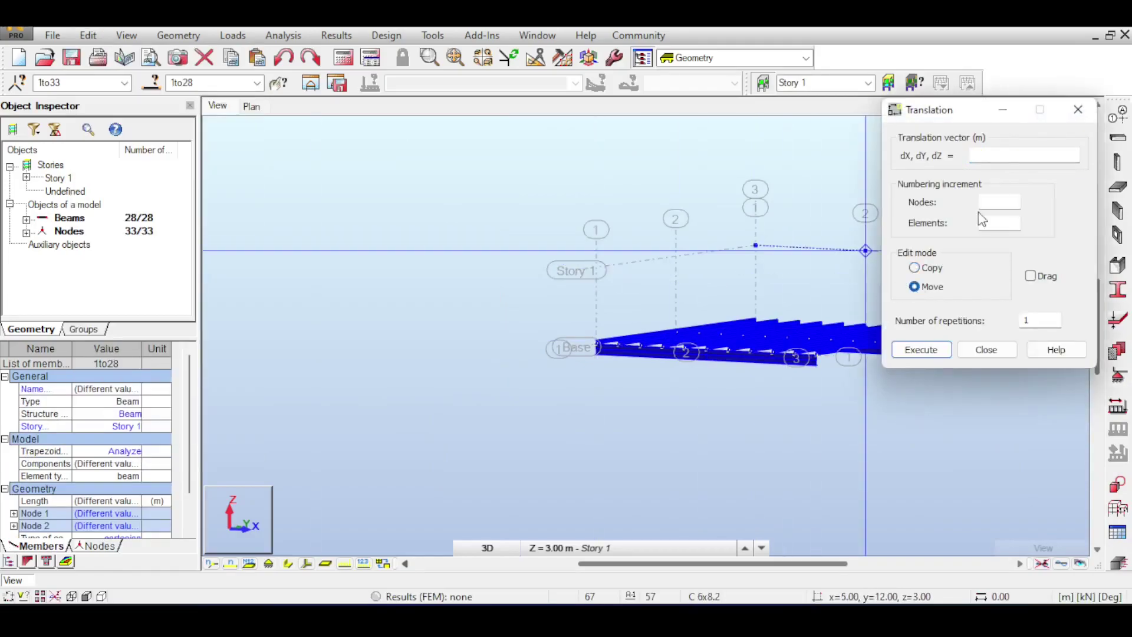
click(1012, 156)
click(596, 344)
click(596, 268)
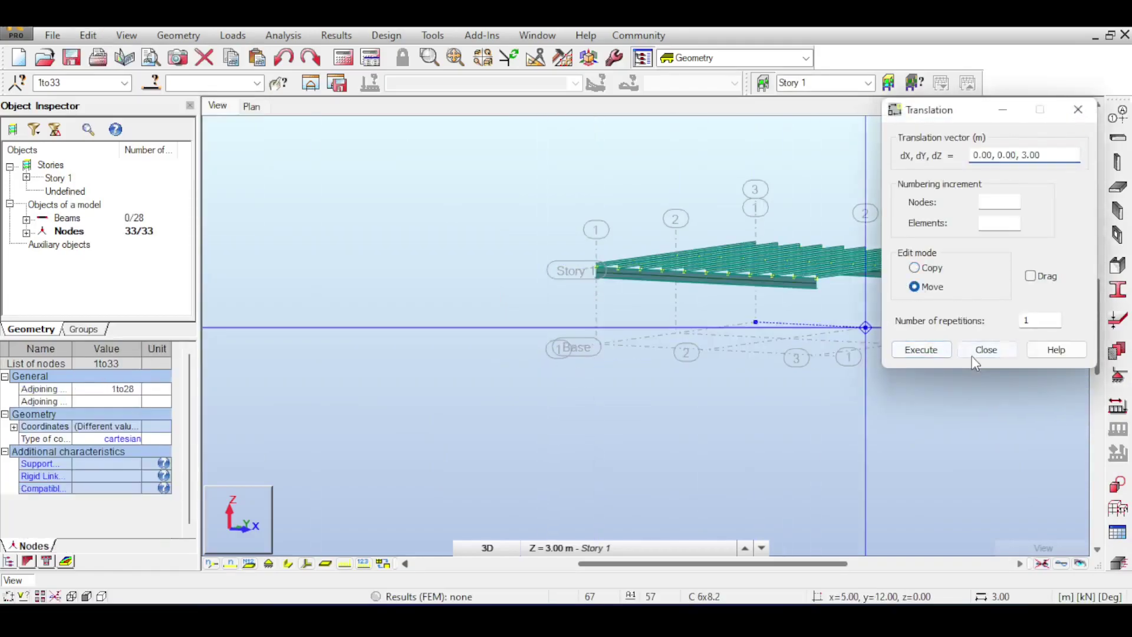
click(975, 354)
Add six W 16x40 steel columns, 3.00 m high and oriented downward, at the ends of the three main beam lines.
middle_drag(890, 338, 763, 354)
drag(1025, 157, 1024, 180)
click(1110, 172)
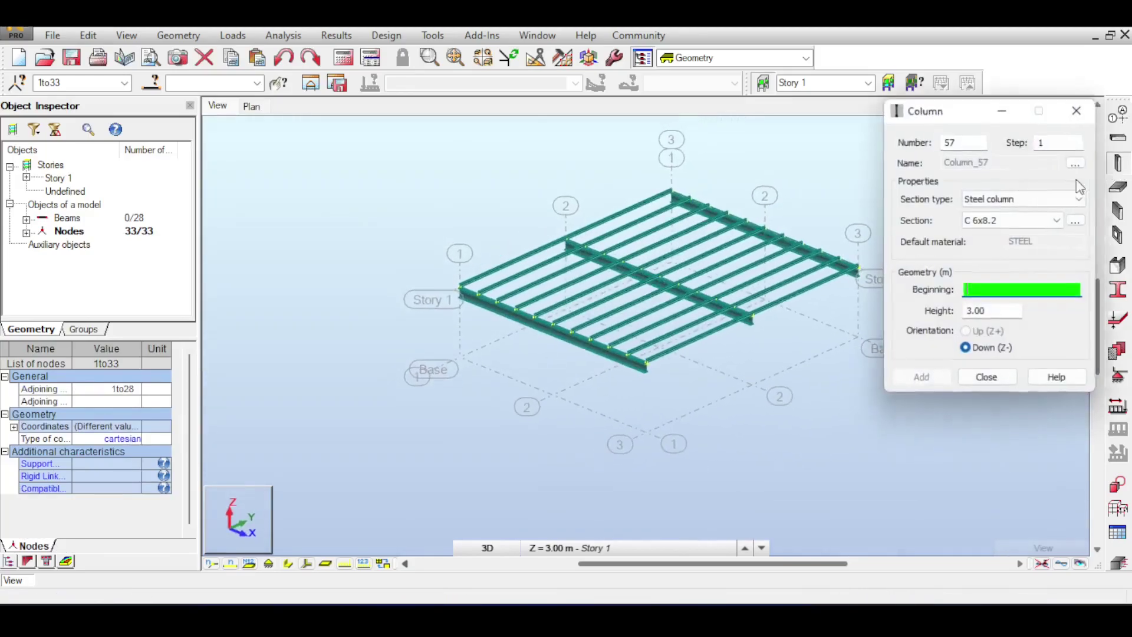
click(1003, 220)
click(1001, 247)
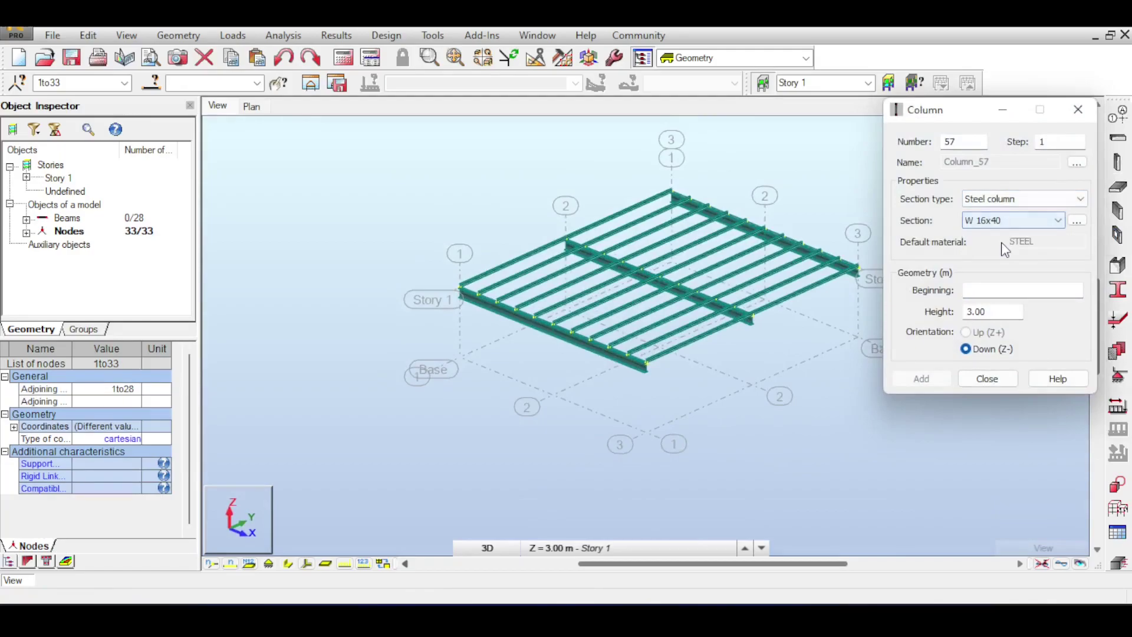
click(1002, 291)
click(1002, 291)
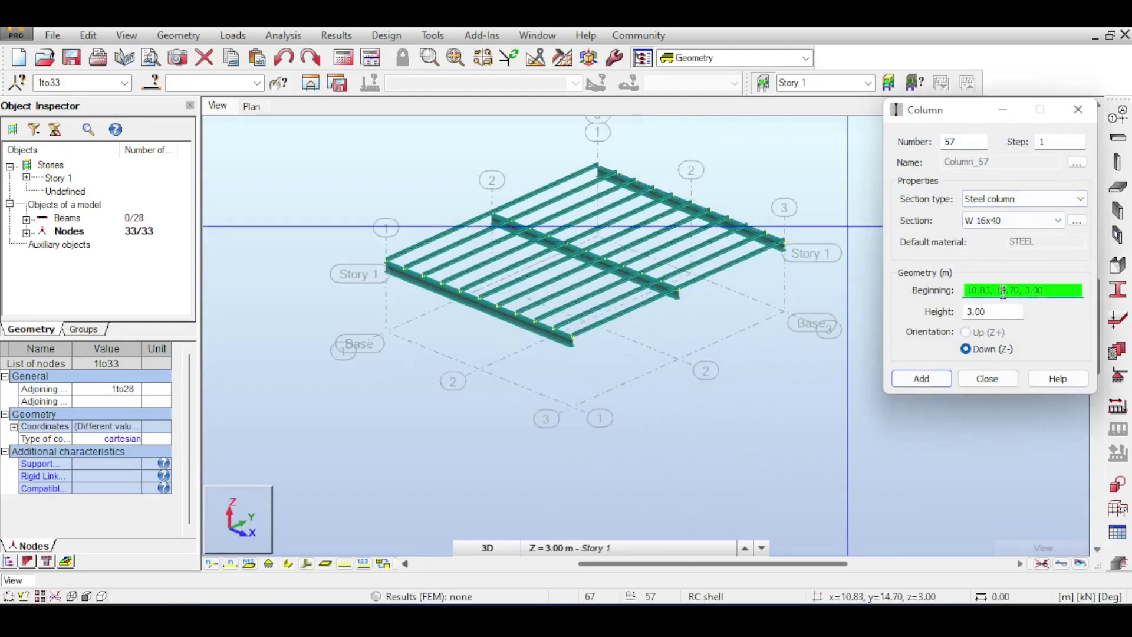
click(788, 255)
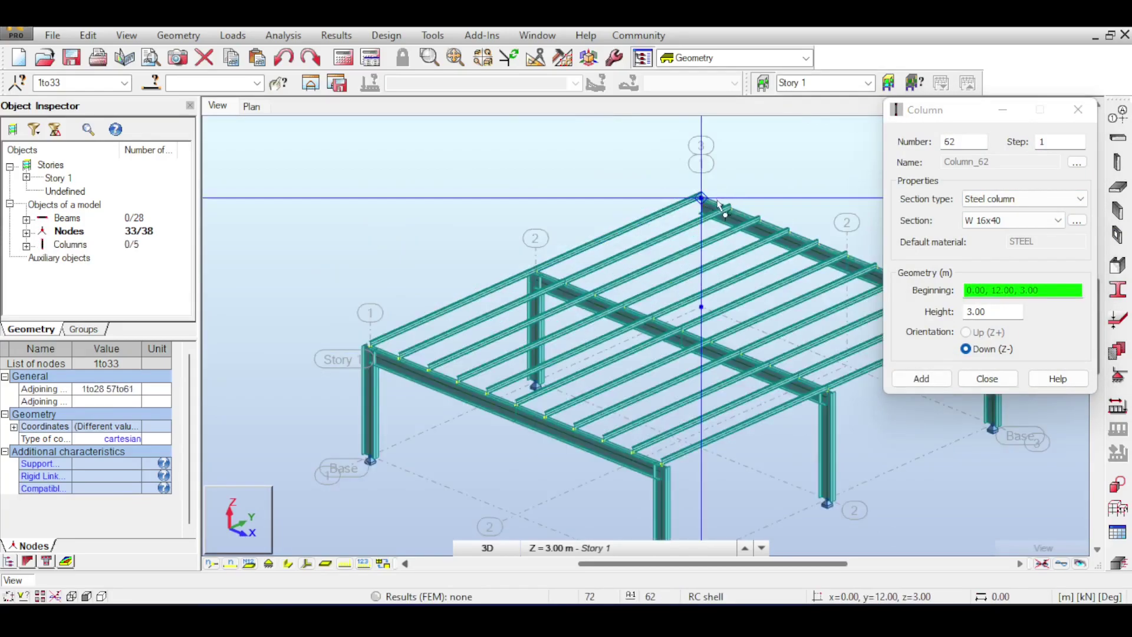
click(718, 200)
scroll(749, 283, down, 2)
click(994, 379)
scroll(890, 331, down, 3)
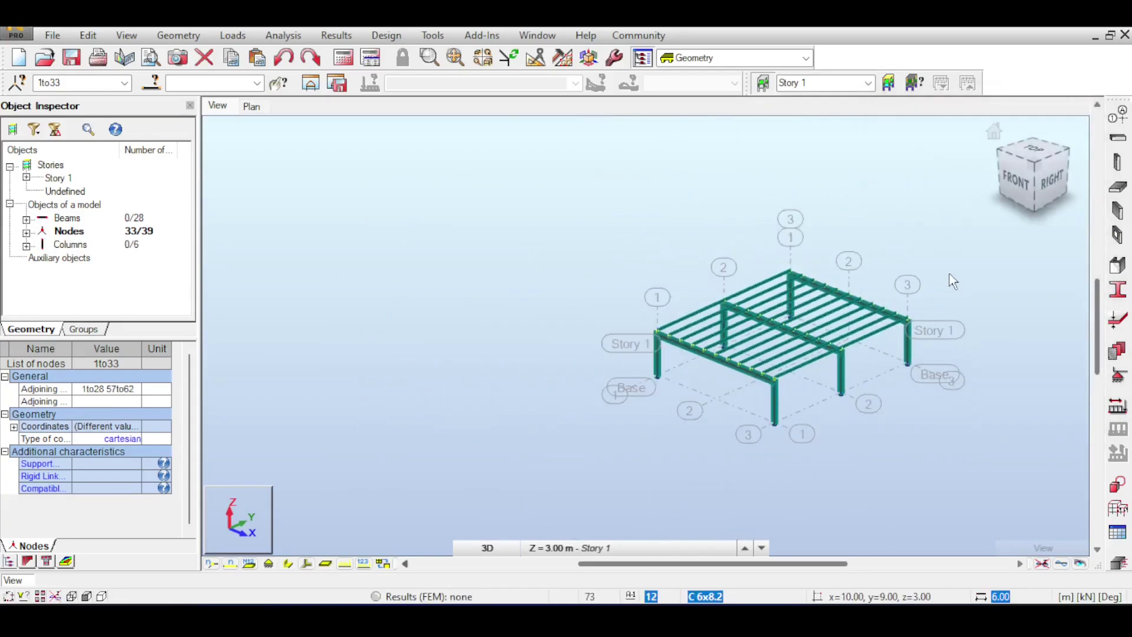
Run the structural calculation and display the My Moment diagrams on the members.
middle_drag(947, 275, 784, 225)
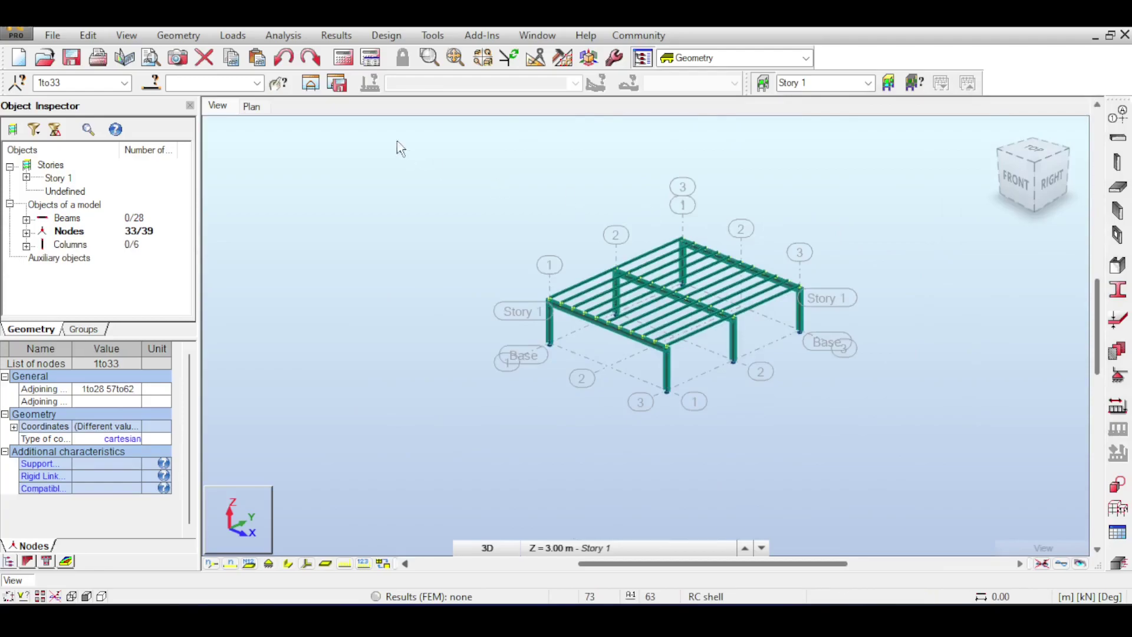
click(343, 57)
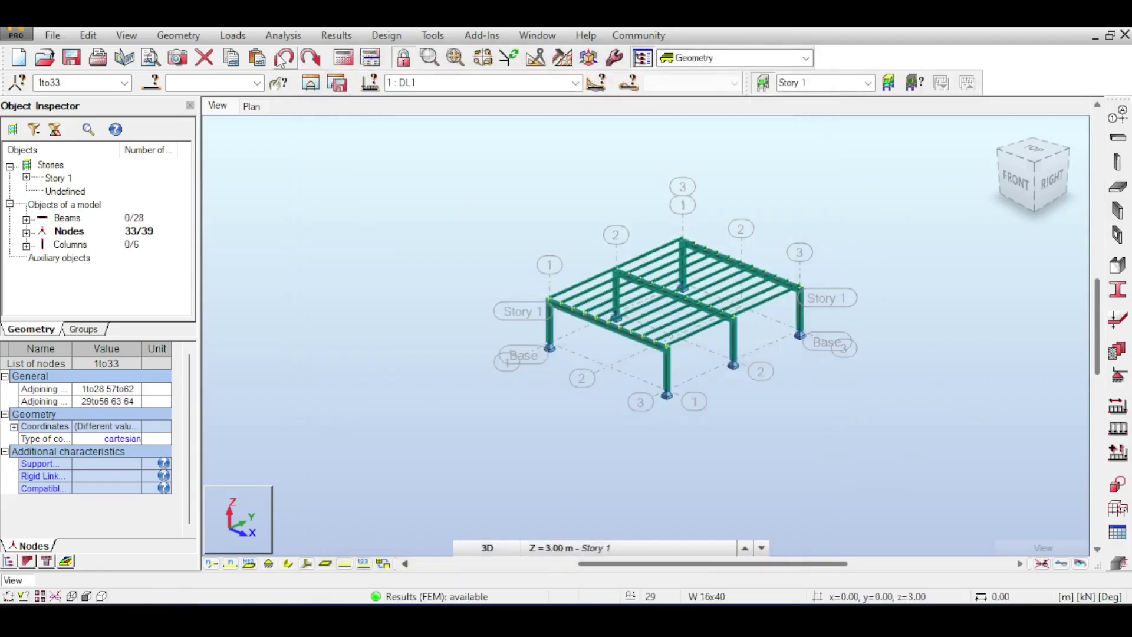
click(337, 36)
click(373, 96)
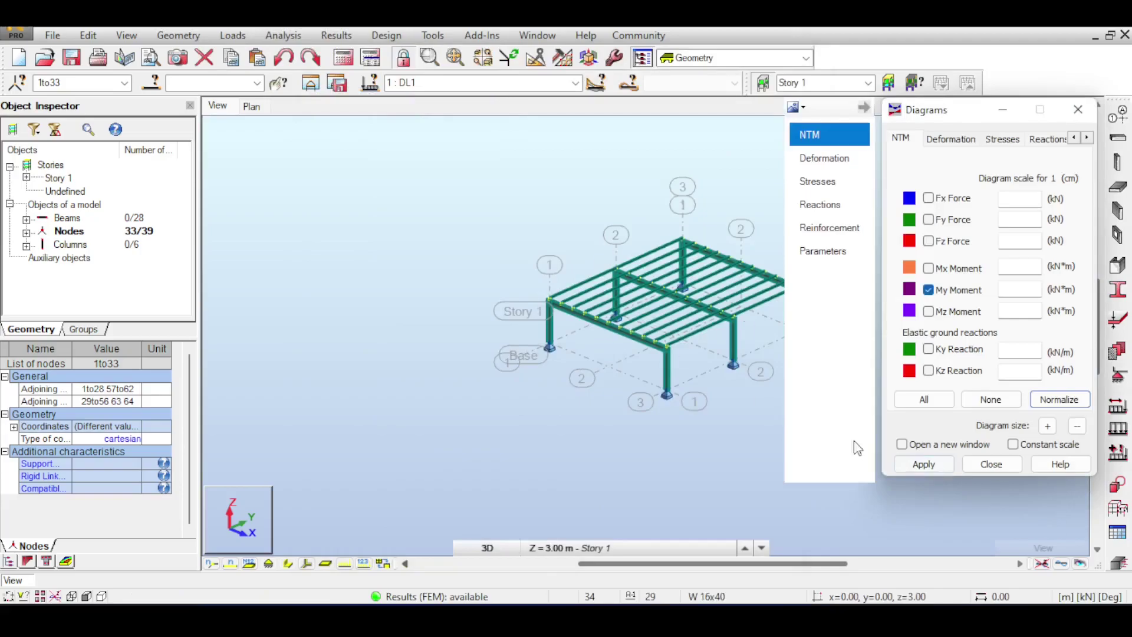
click(923, 464)
scroll(691, 250, up, 5)
scroll(691, 249, up, 2)
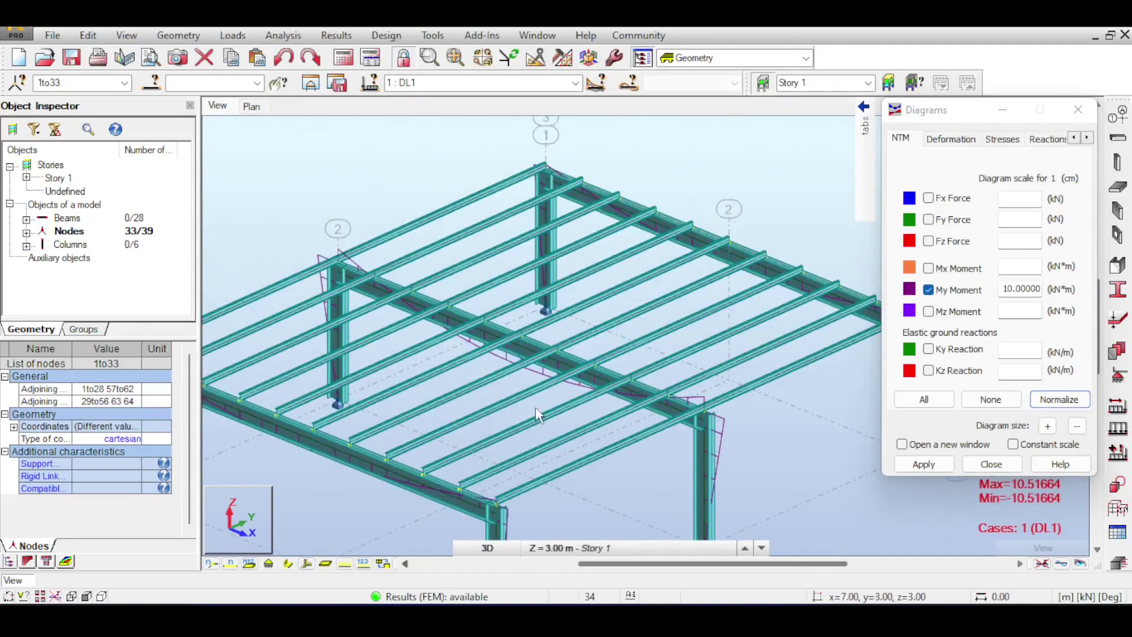
scroll(589, 445, down, 3)
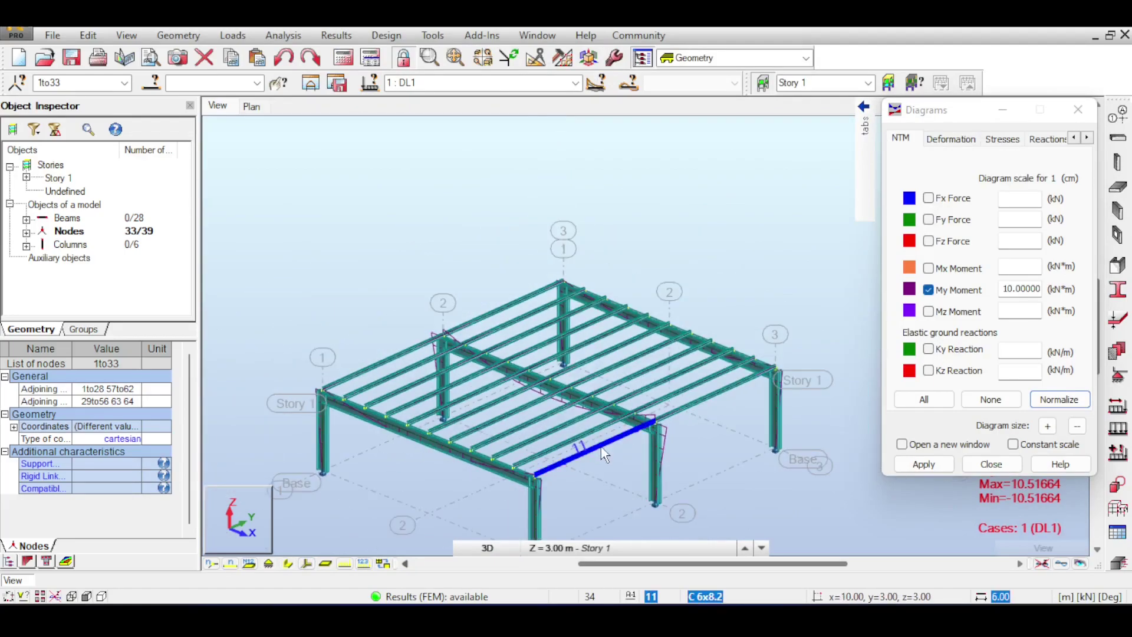
Examine the My moment of edge secondary beams 11 and 12 in a detailed analysis, and close the analysis and diagram dialogs.
click(604, 456)
ctrl+click(703, 402)
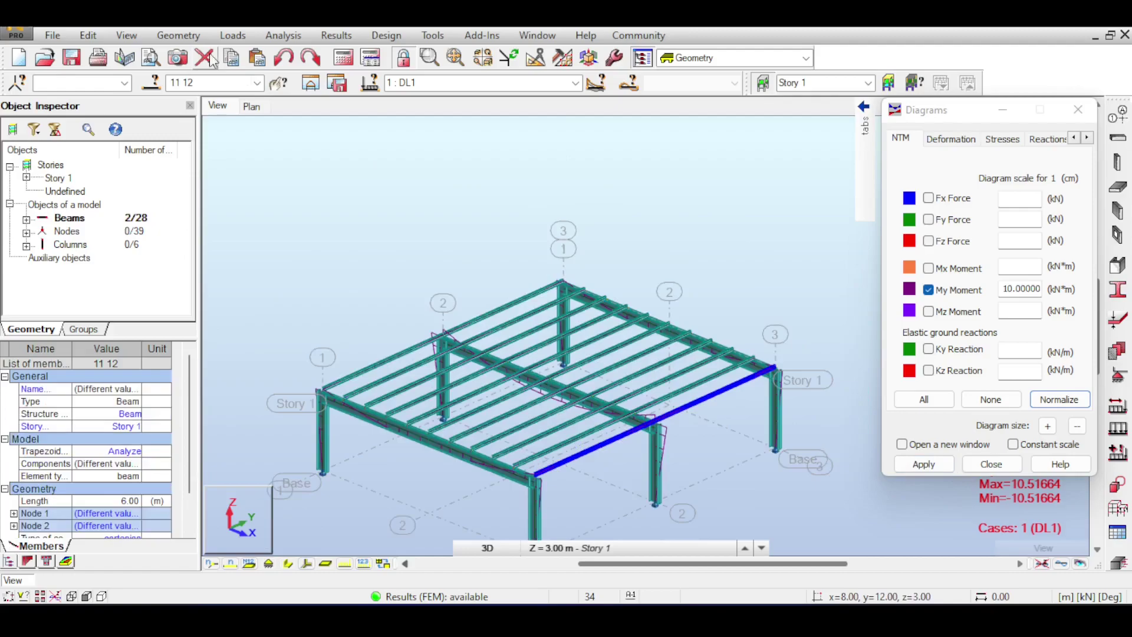
click(335, 37)
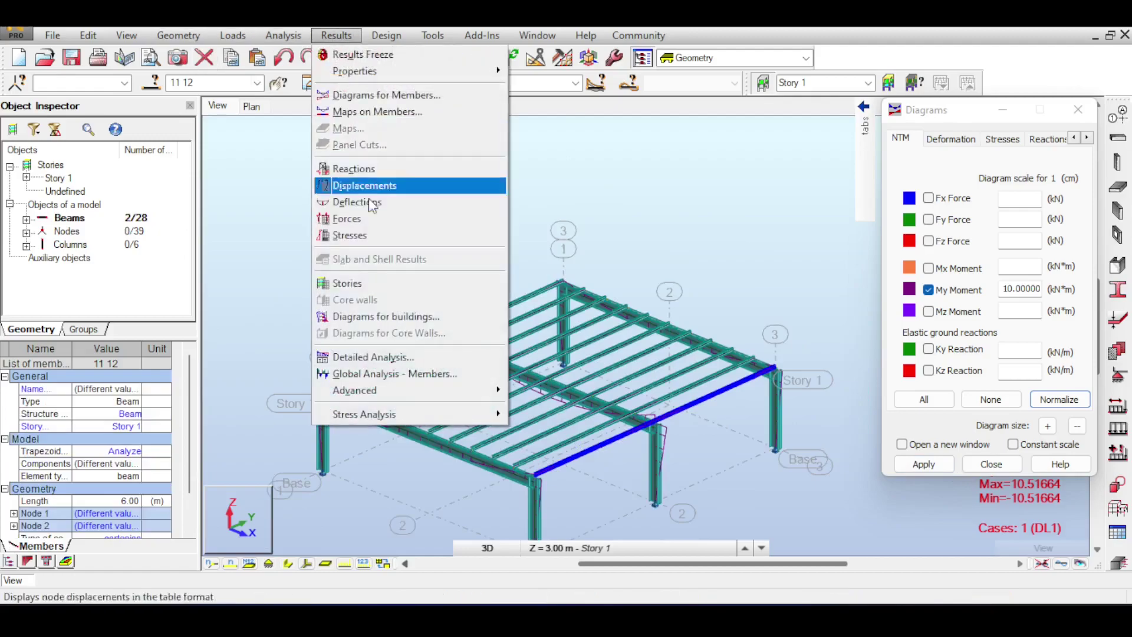
click(406, 357)
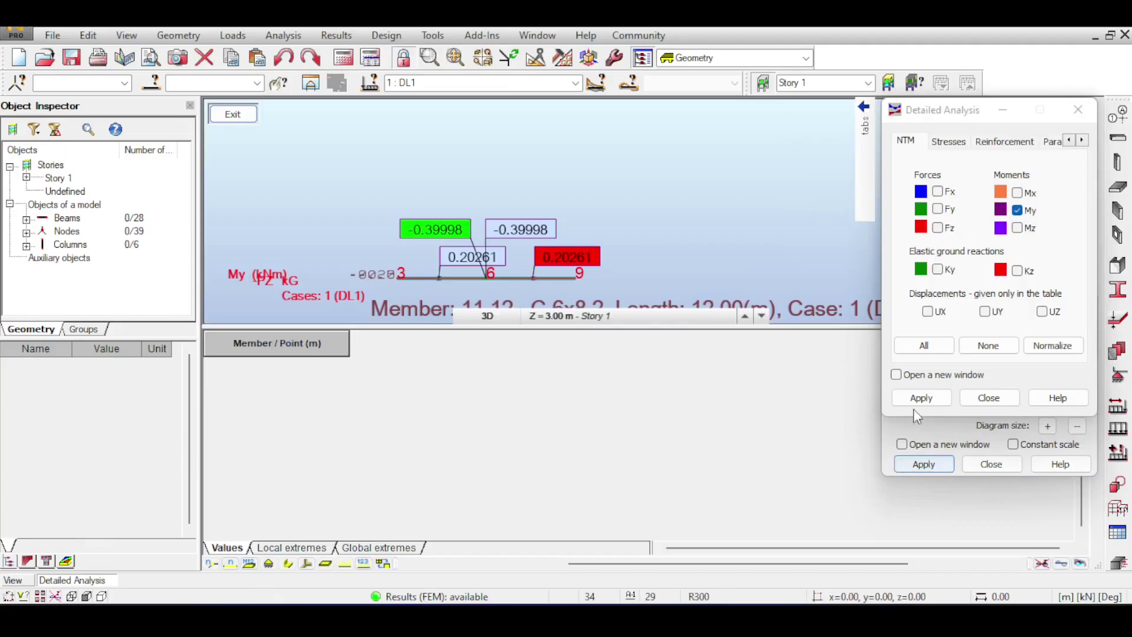
drag(924, 122, 900, 128)
click(894, 406)
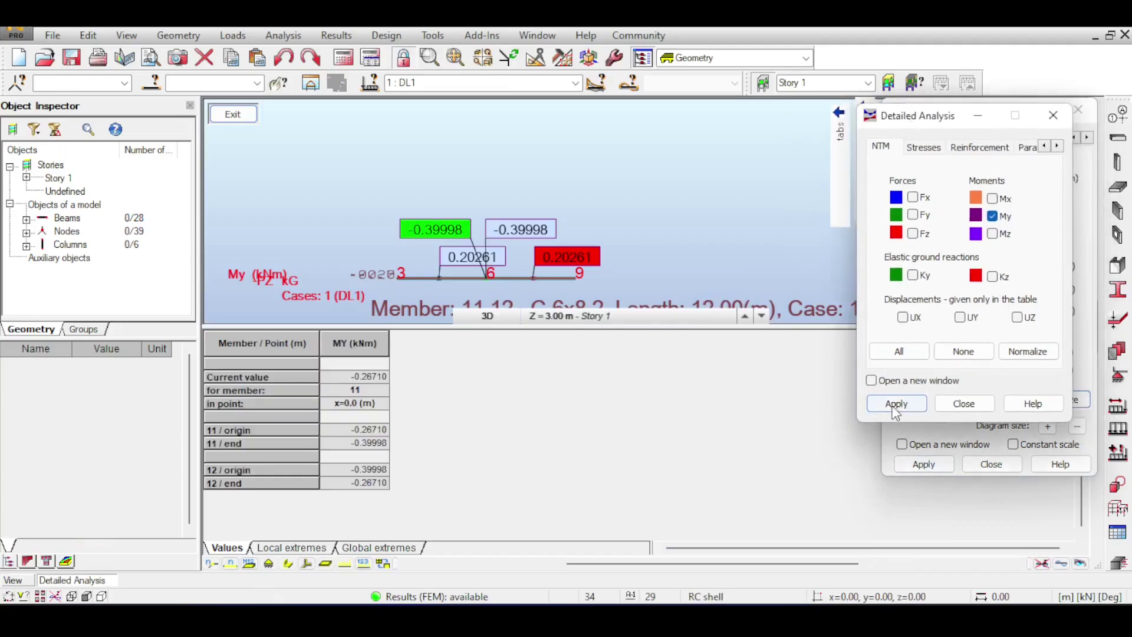
middle_drag(605, 190, 438, 214)
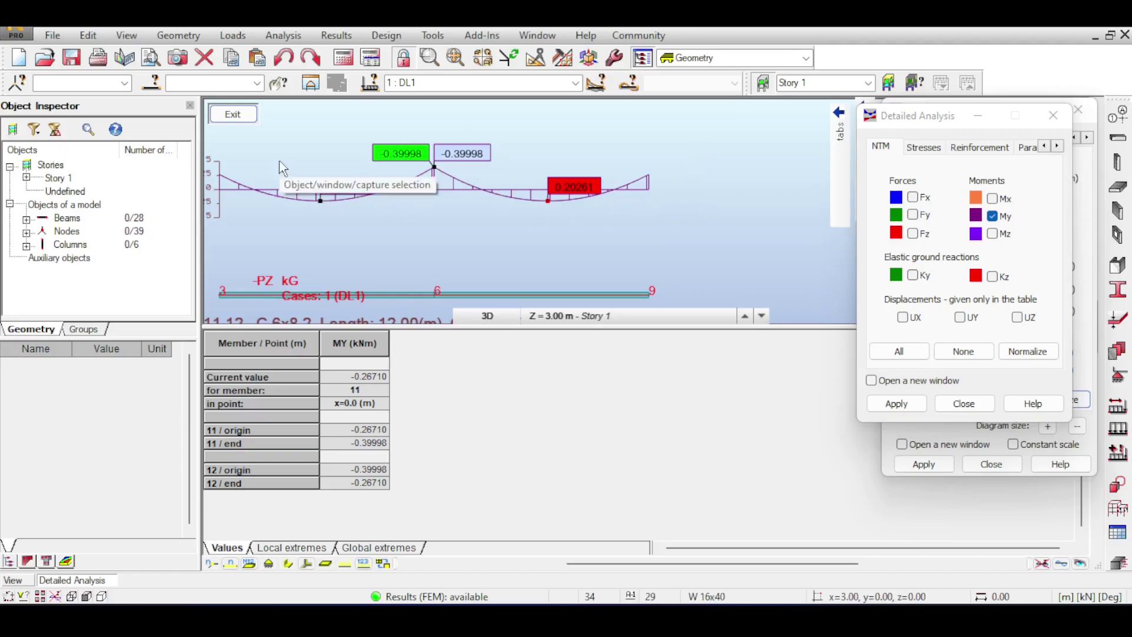
click(242, 121)
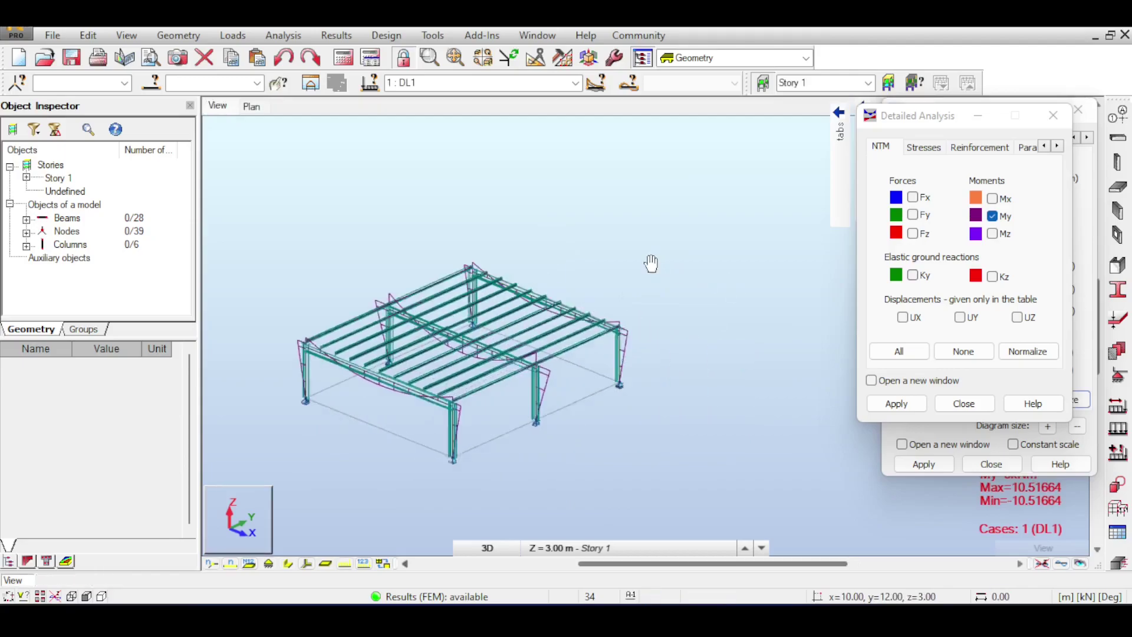
middle_drag(651, 263, 646, 259)
drag(925, 119, 977, 249)
click(1078, 110)
click(1104, 245)
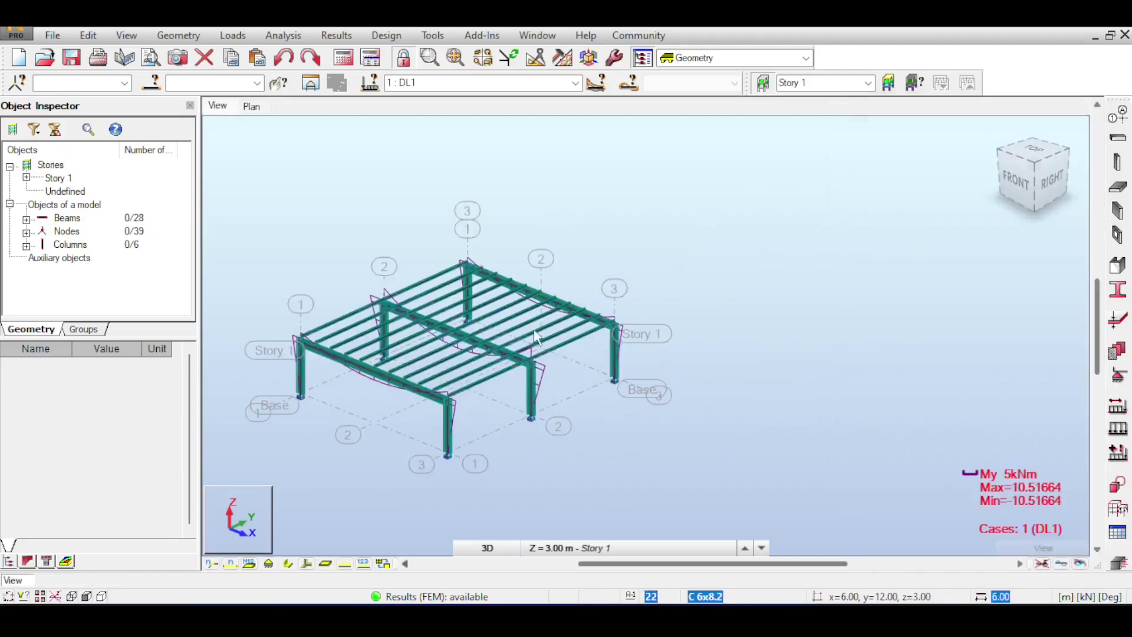
Enlarge the My Moment diagrams of the members to a scale of 1.00000 kN*m per cm.
scroll(541, 330, up, 4)
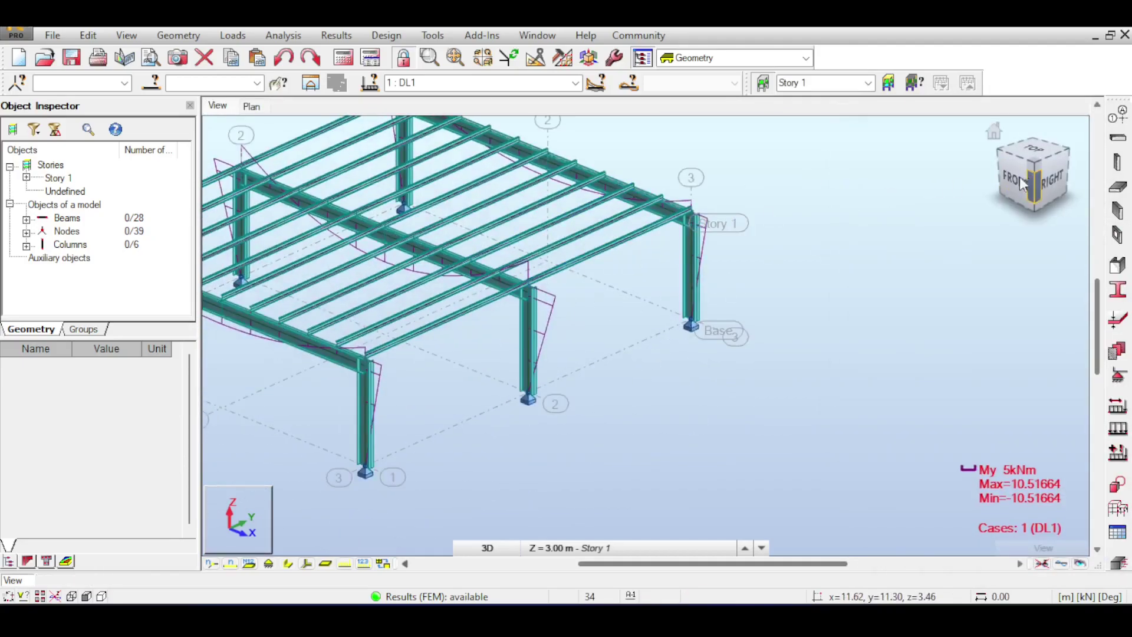
click(1029, 183)
drag(1029, 177, 1061, 184)
scroll(663, 250, down, 2)
middle_drag(589, 222, 733, 257)
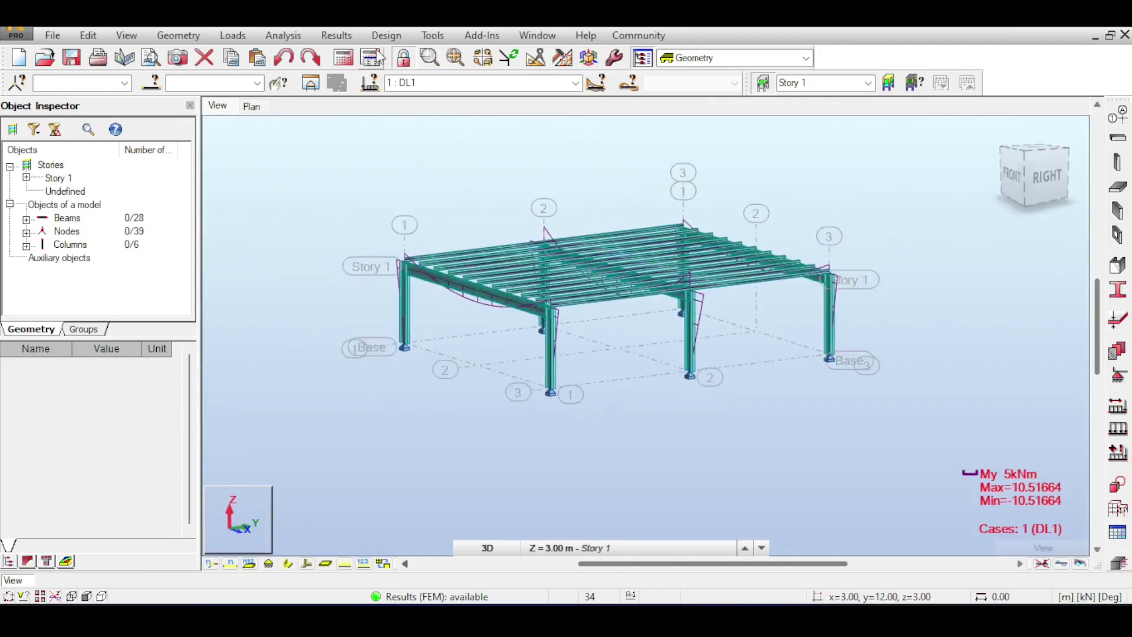
click(336, 36)
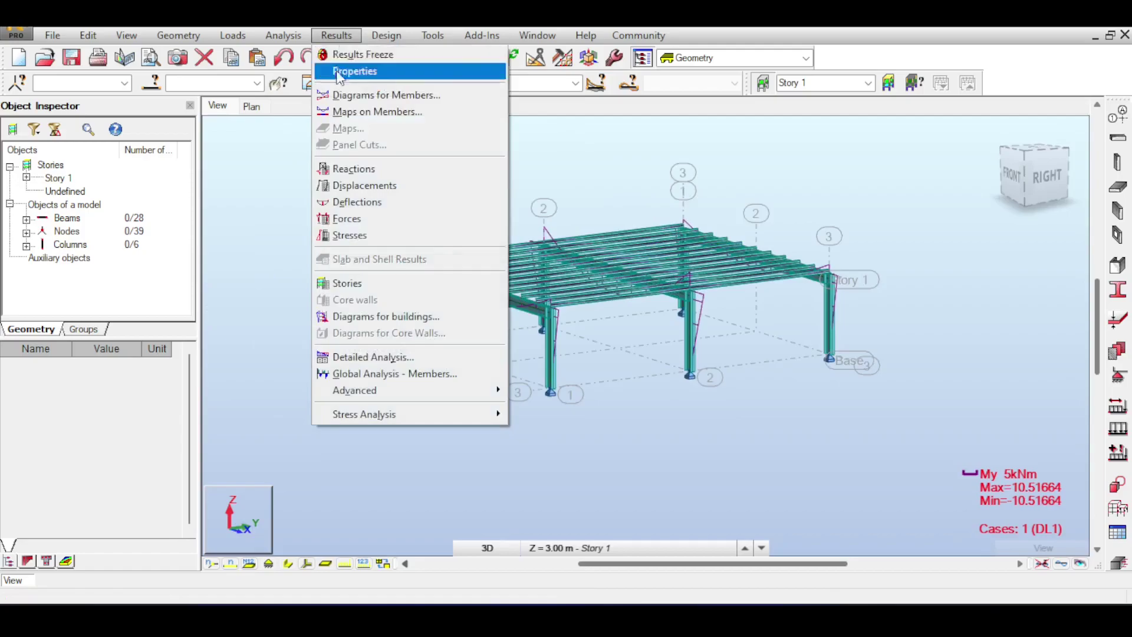
click(355, 102)
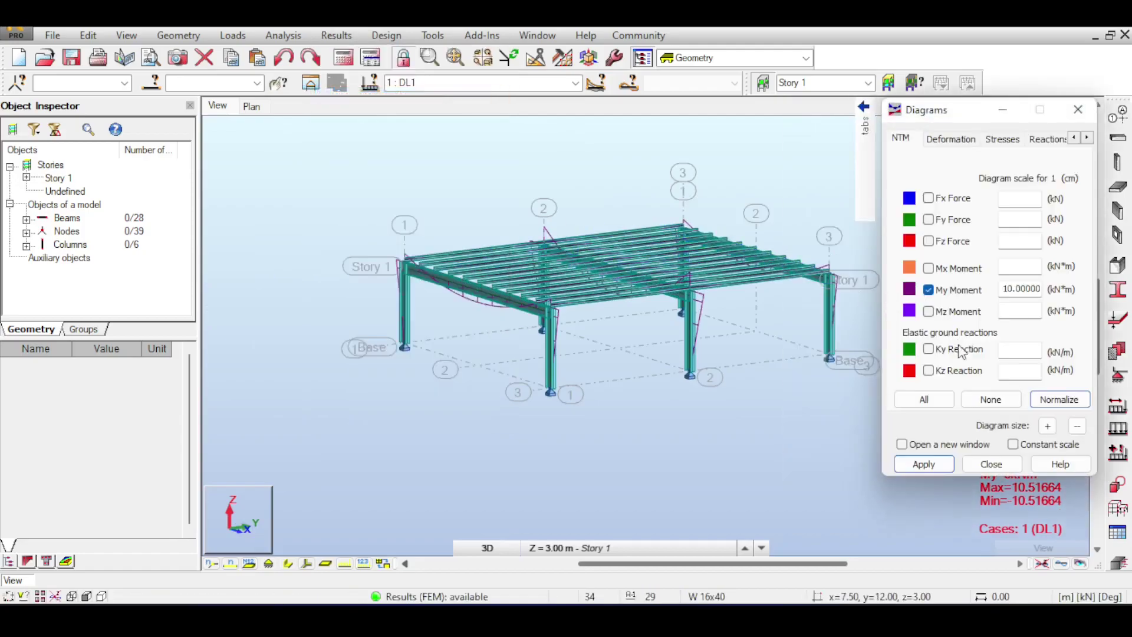
click(1047, 426)
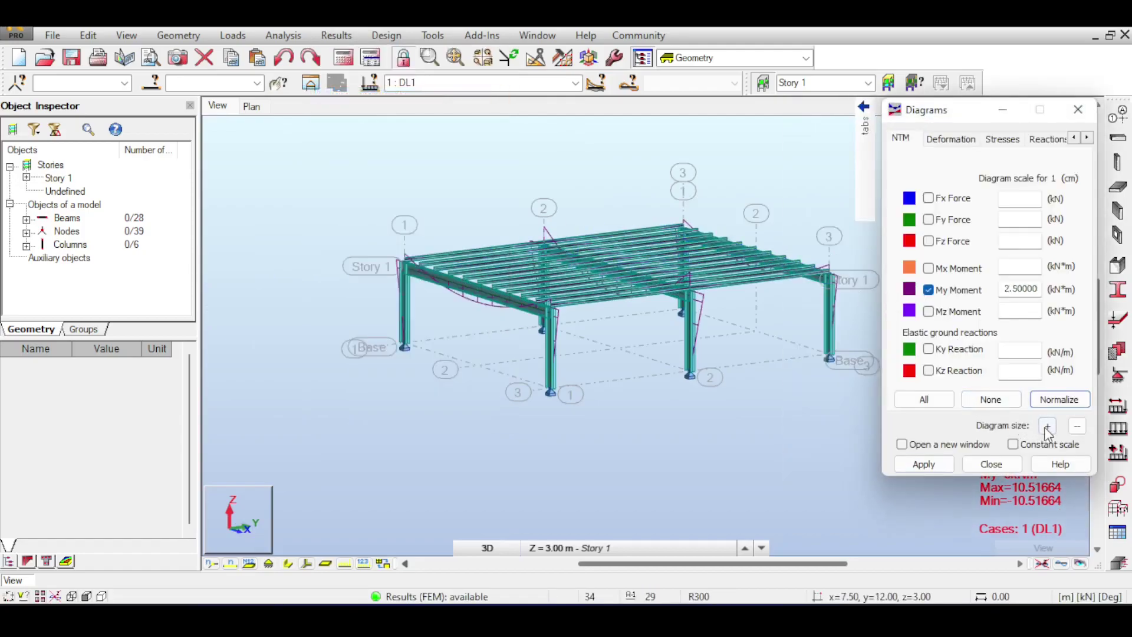
click(924, 465)
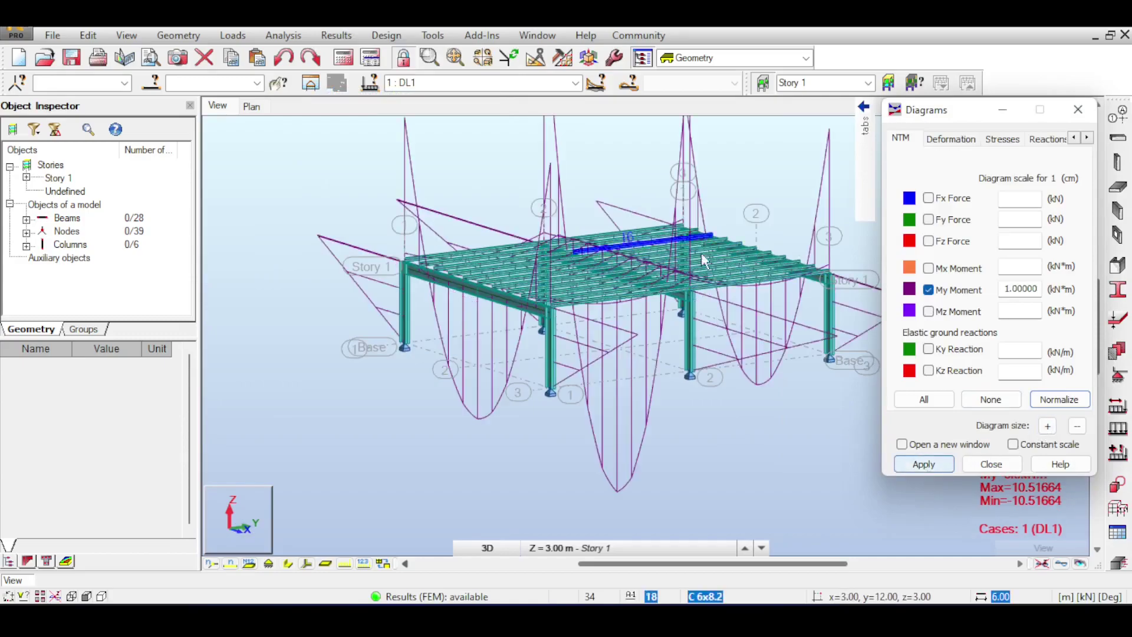
Examine the shape of the My Moment diagrams on the secondary beams and main frames from the right and front views.
middle_drag(726, 255, 616, 277)
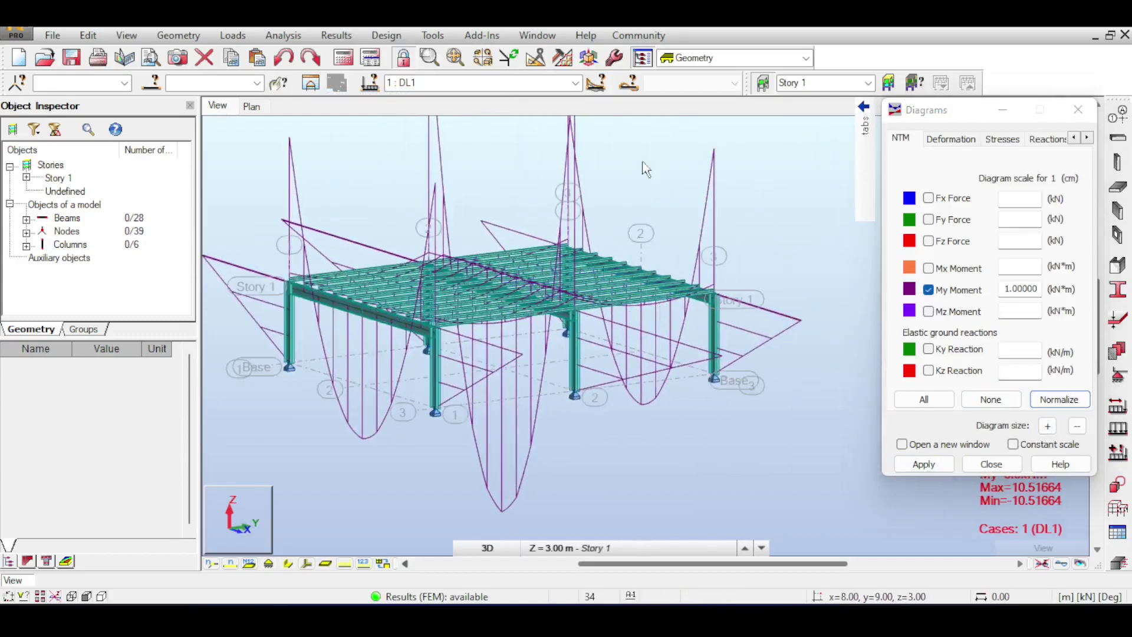
drag(924, 113, 971, 224)
mouse_move(1051, 162)
mouse_down()
mouse_move(1032, 165)
mouse_move(1051, 169)
mouse_up()
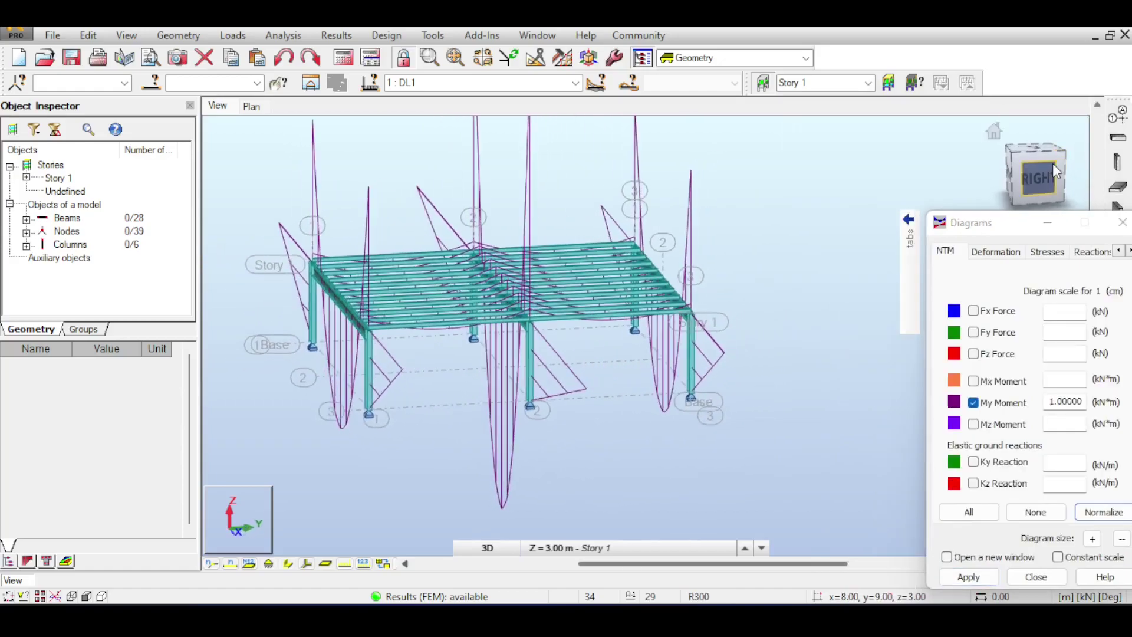
click(1052, 164)
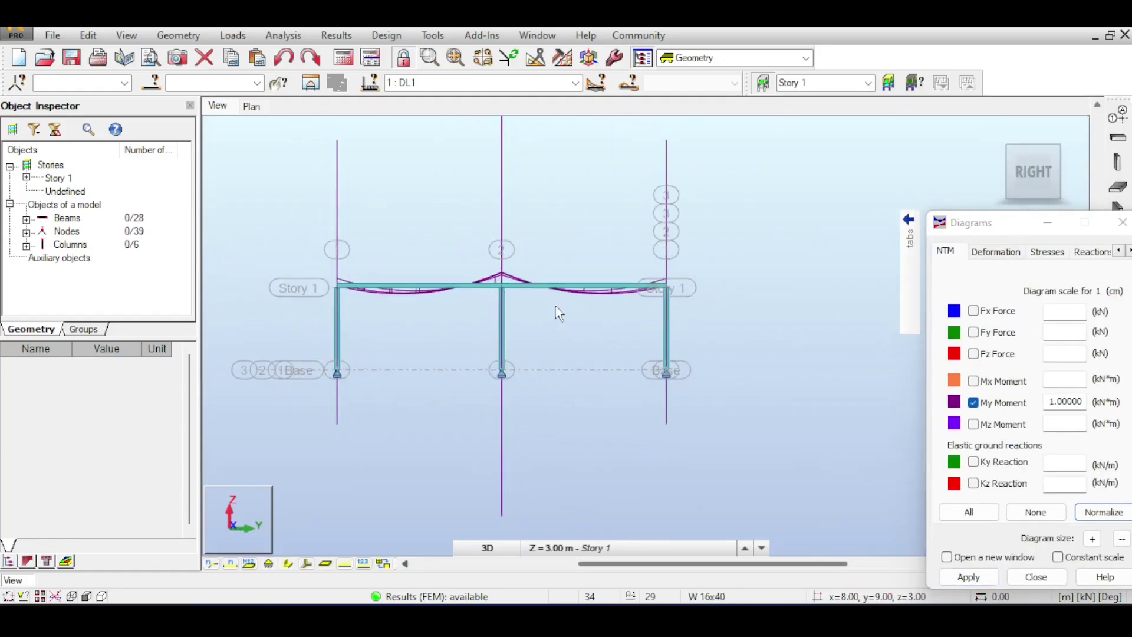
scroll(529, 278, up, 2)
middle_drag(592, 298, 622, 202)
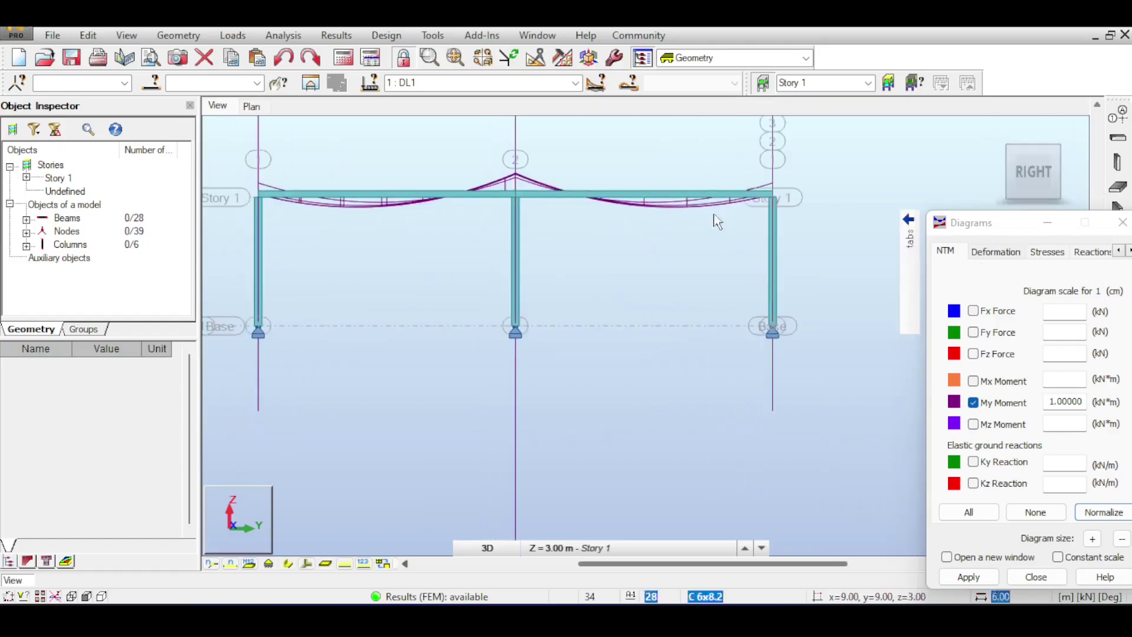
scroll(765, 190, up, 2)
middle_drag(546, 141, 676, 142)
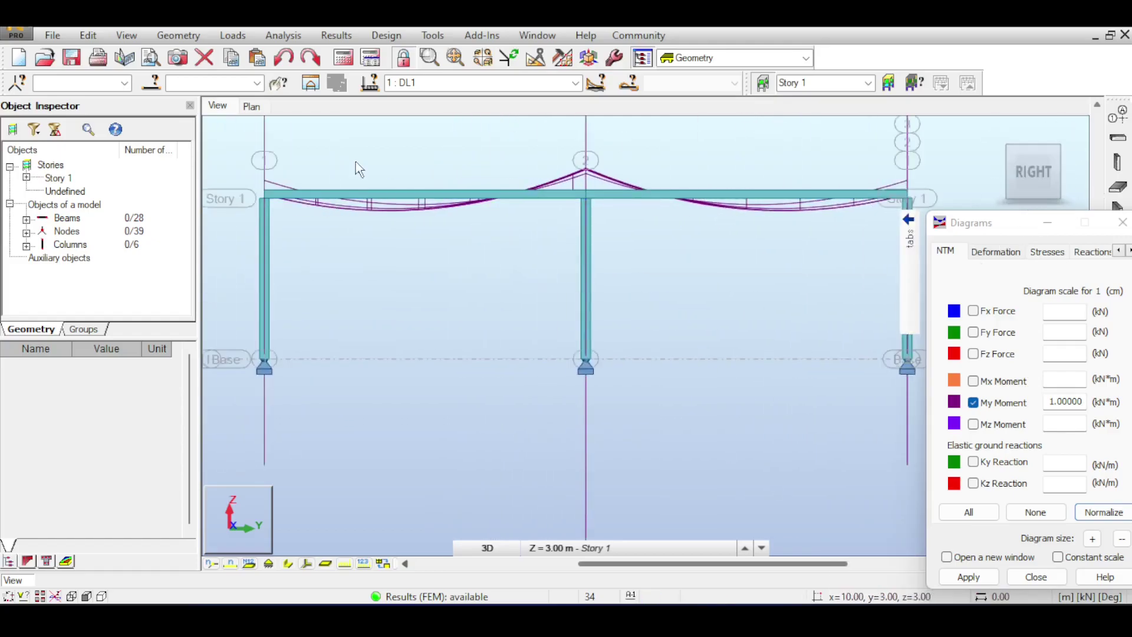
click(996, 172)
scroll(718, 289, up, 2)
scroll(708, 369, up, 2)
scroll(709, 370, down, 3)
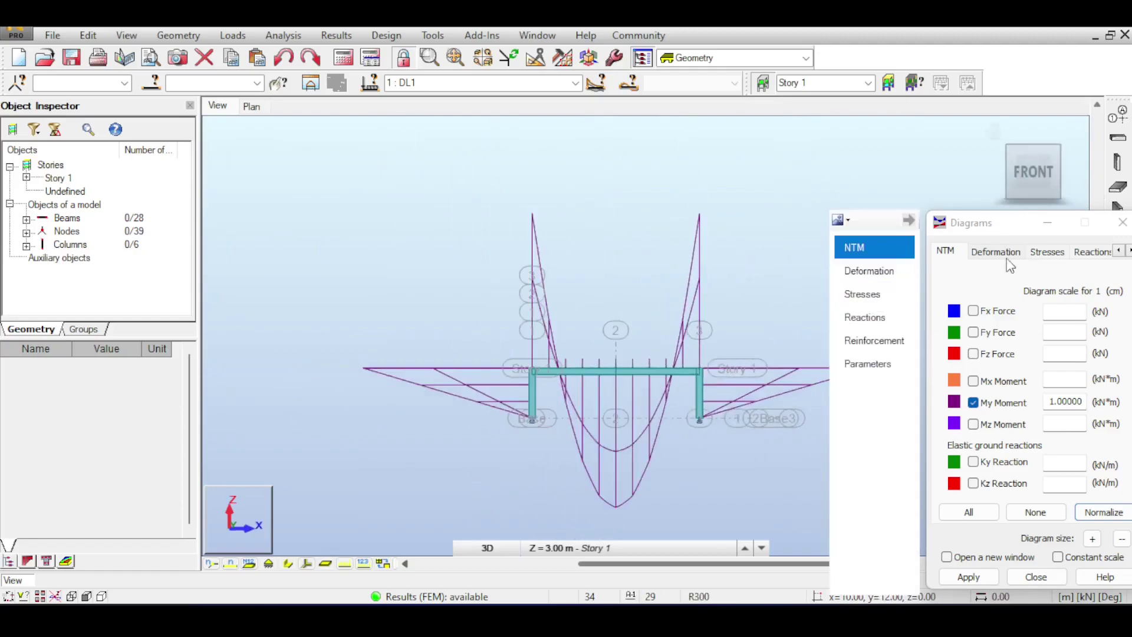
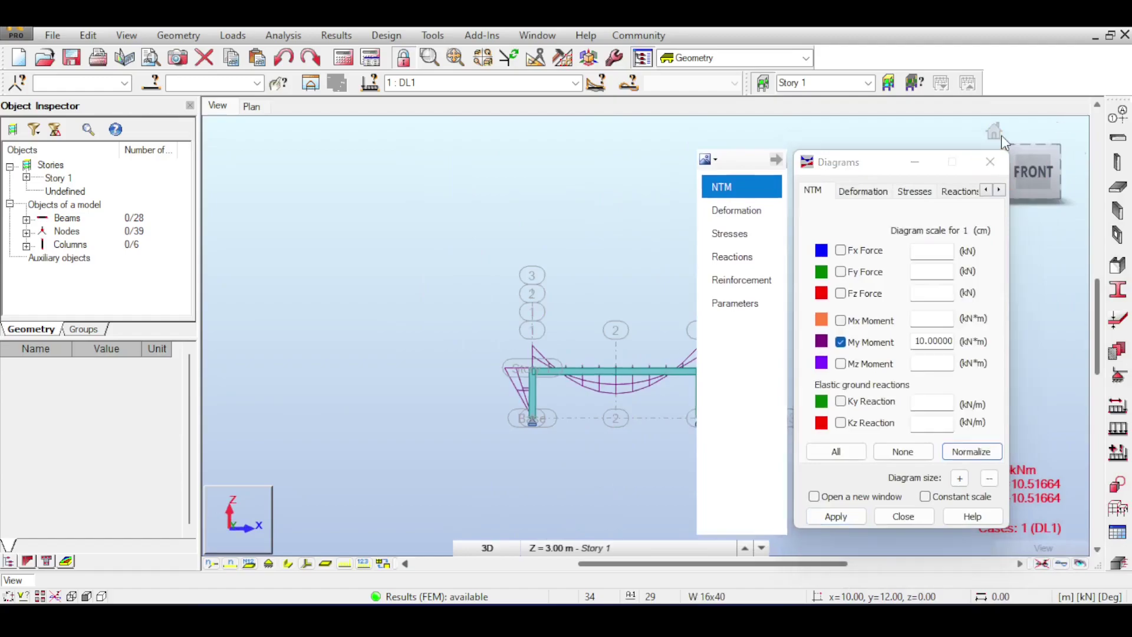
Close the moment diagram settings and open the Claddings definition.
scroll(625, 242, down, 1)
middle_drag(558, 243, 482, 219)
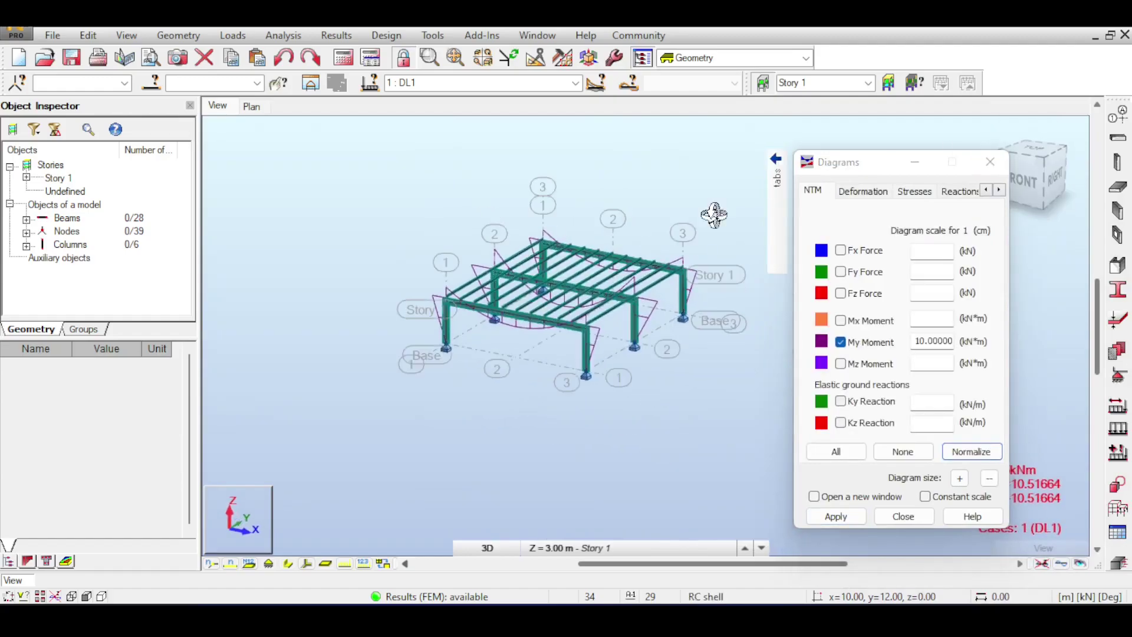
click(991, 162)
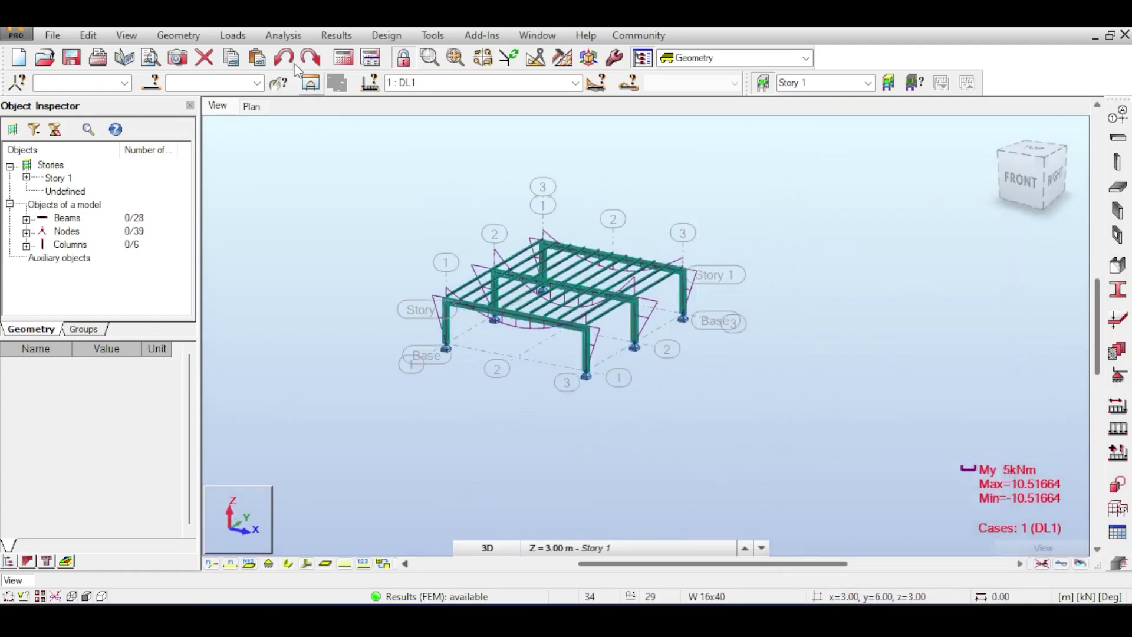
click(178, 35)
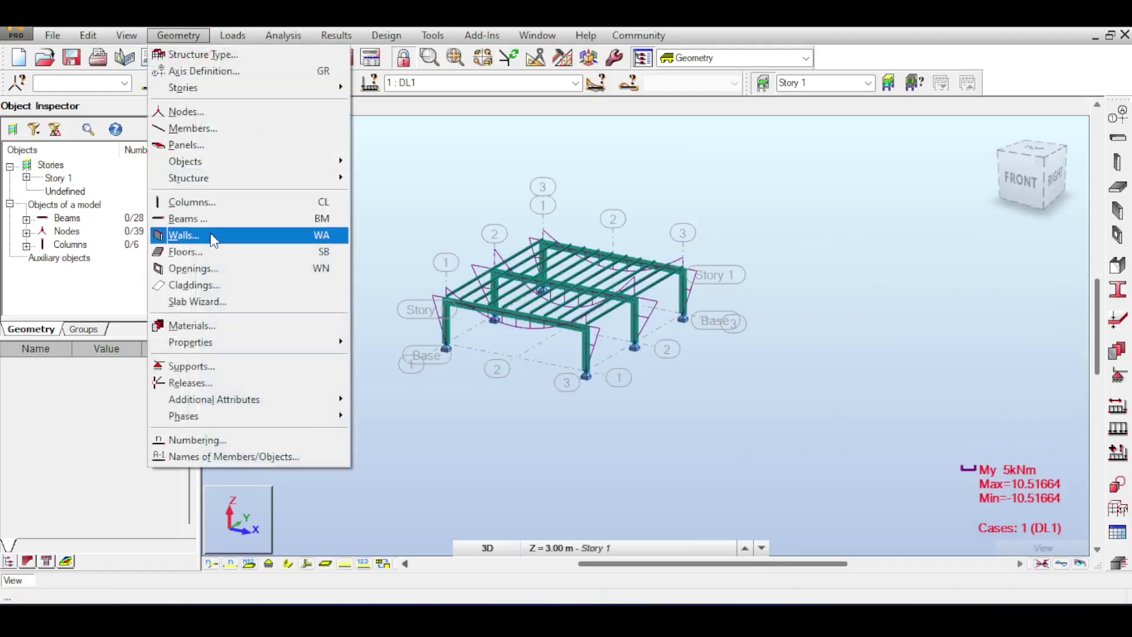
click(191, 285)
Examine from the front, right and home views how the secondary beams sit on the main beams.
scroll(596, 283, up, 2)
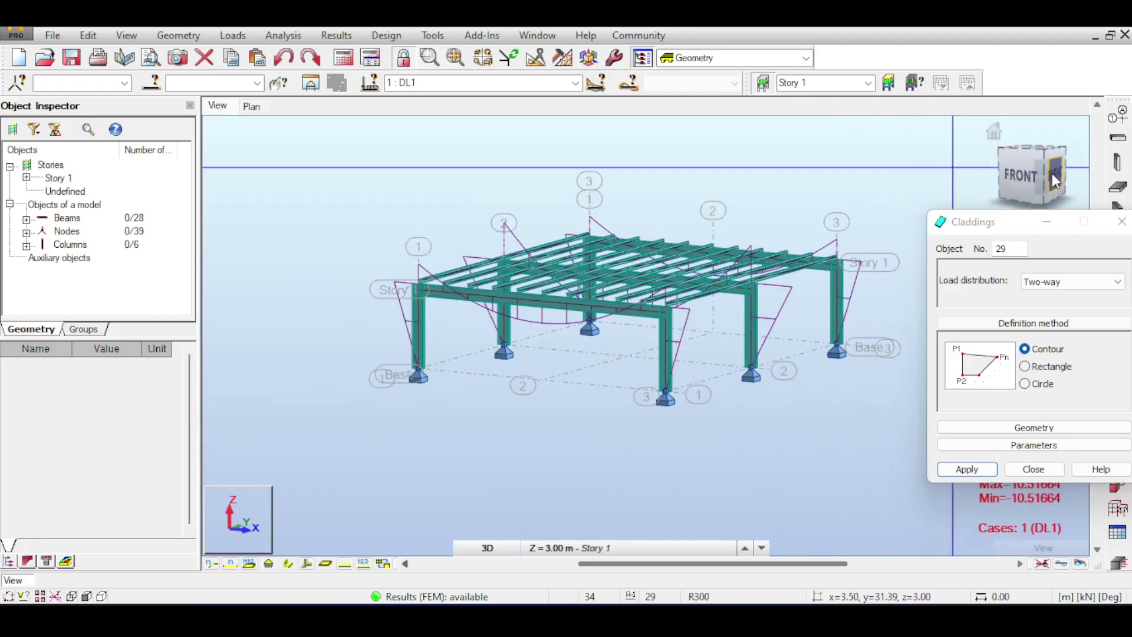
click(1028, 179)
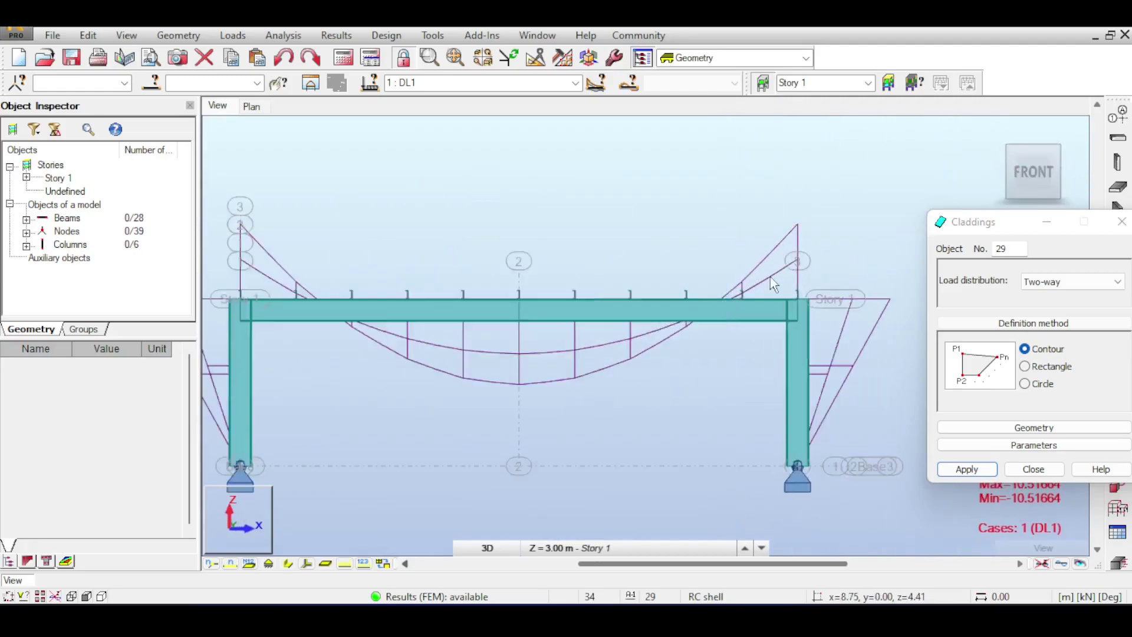
middle_drag(827, 305, 882, 296)
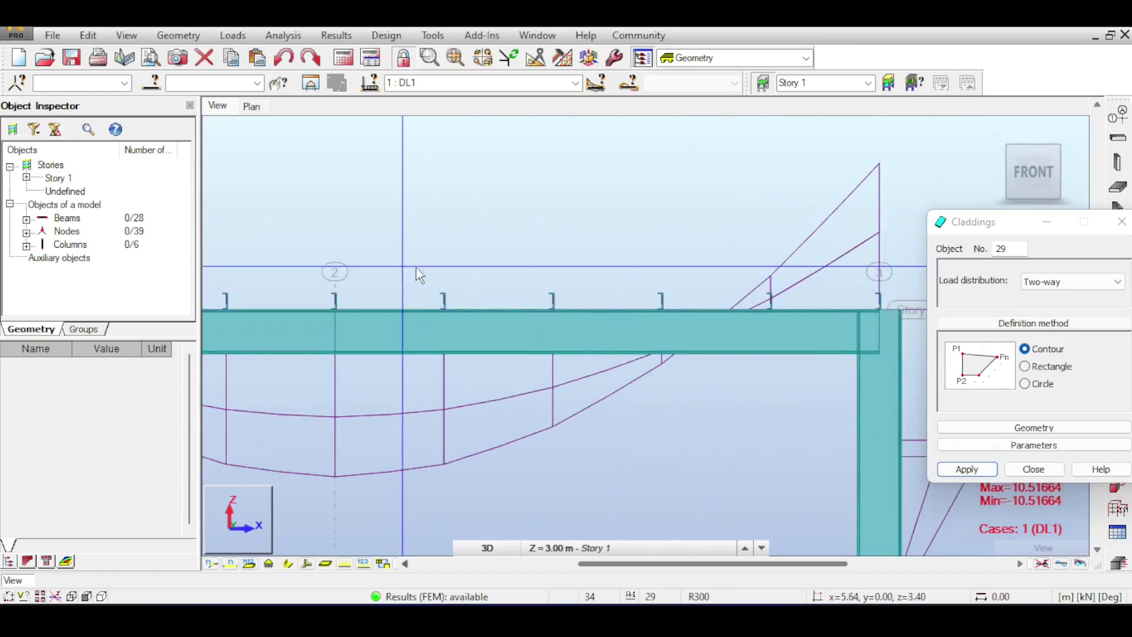
scroll(672, 293, down, 3)
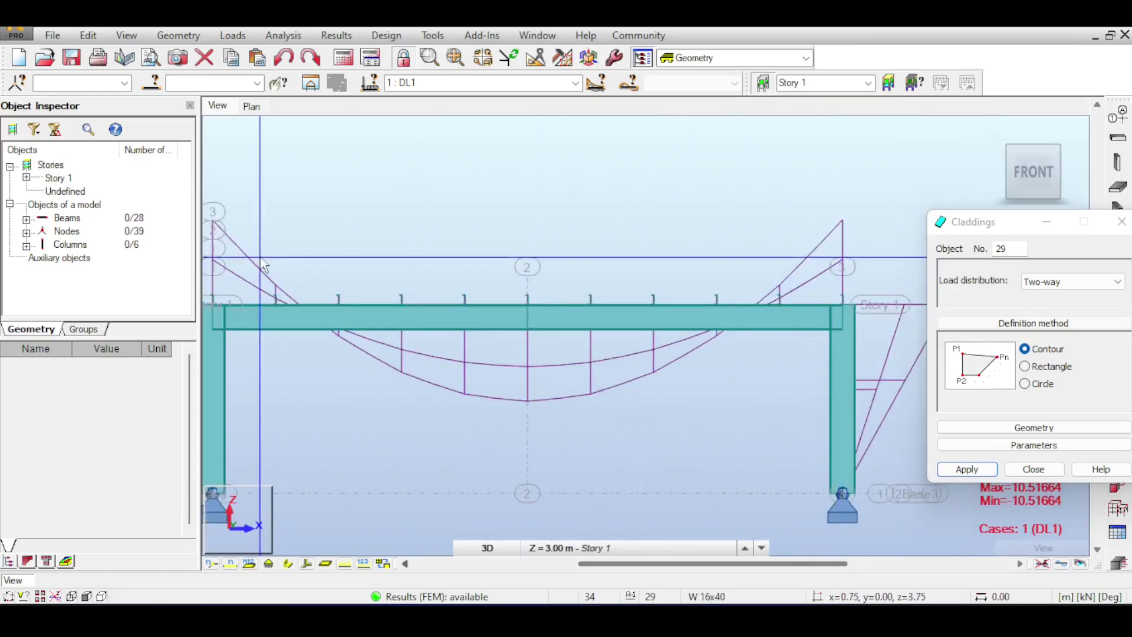
scroll(841, 273, up, 5)
mouse_move(1011, 194)
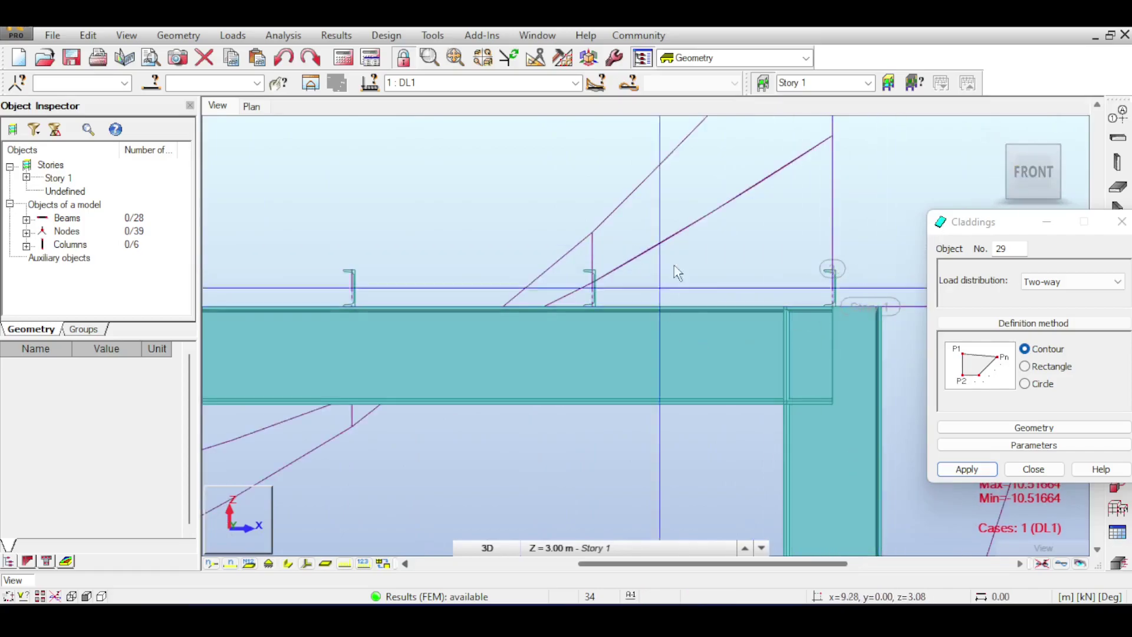
click(1042, 174)
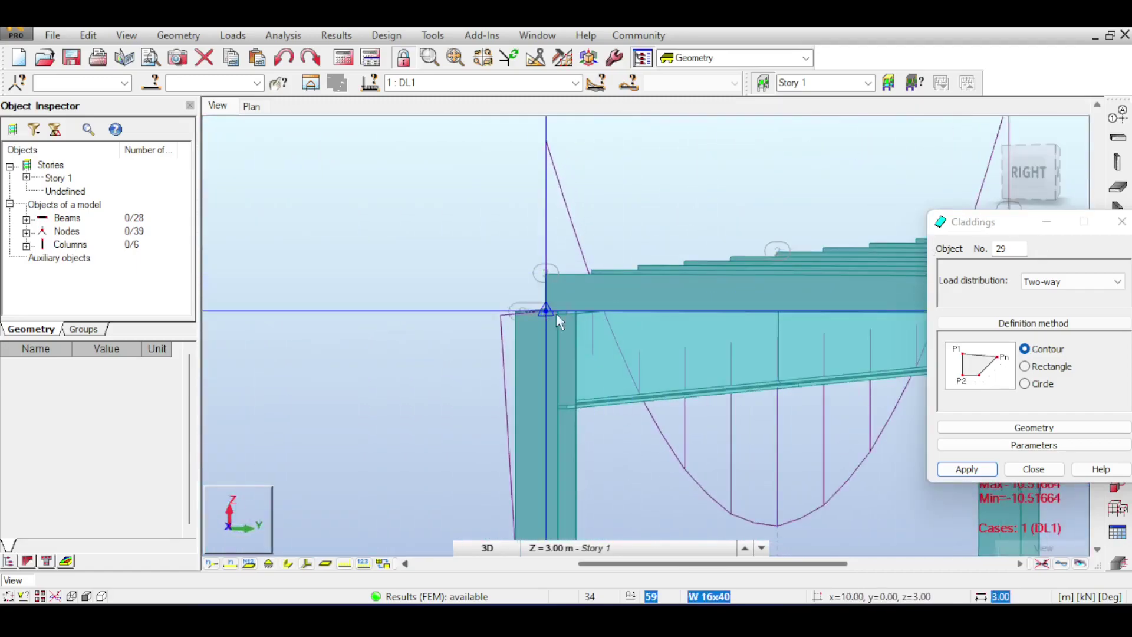
scroll(633, 338, down, 3)
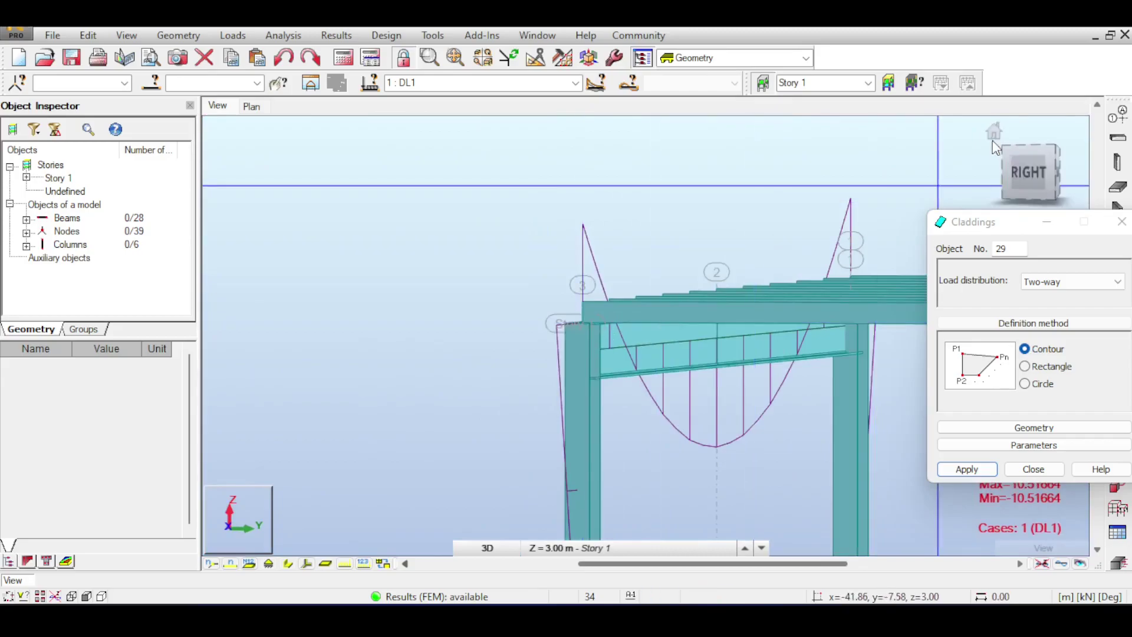
click(994, 140)
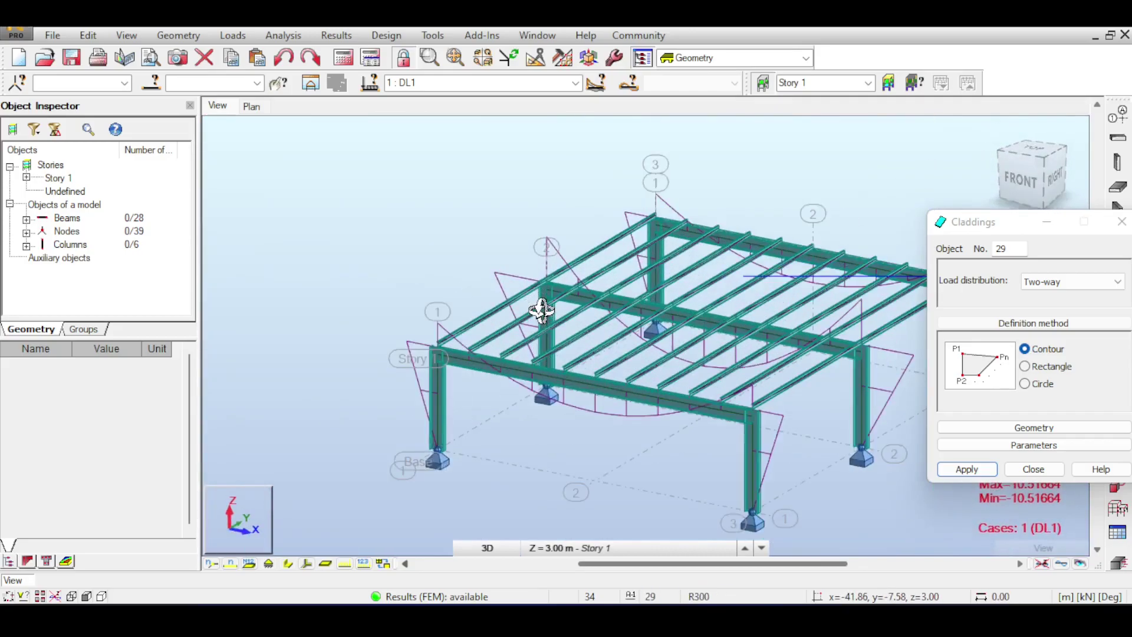
mouse_move(1019, 179)
mouse_down()
mouse_move(1045, 173)
mouse_move(1035, 162)
mouse_move(1029, 179)
mouse_move(1034, 167)
mouse_up()
scroll(788, 354, up, 5)
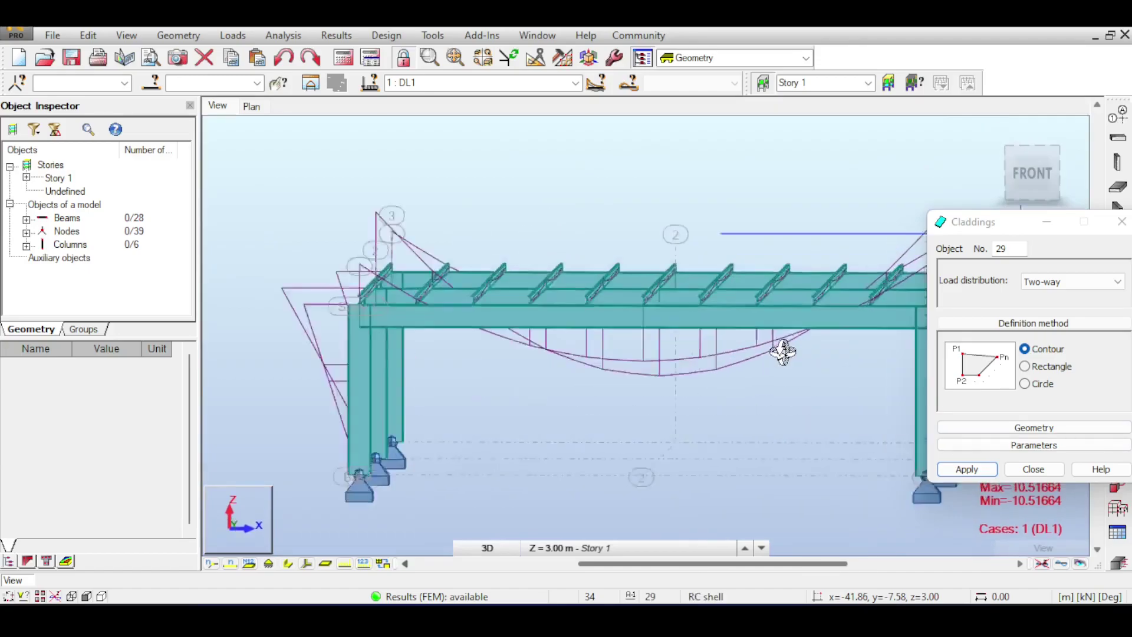
scroll(769, 219, down, 2)
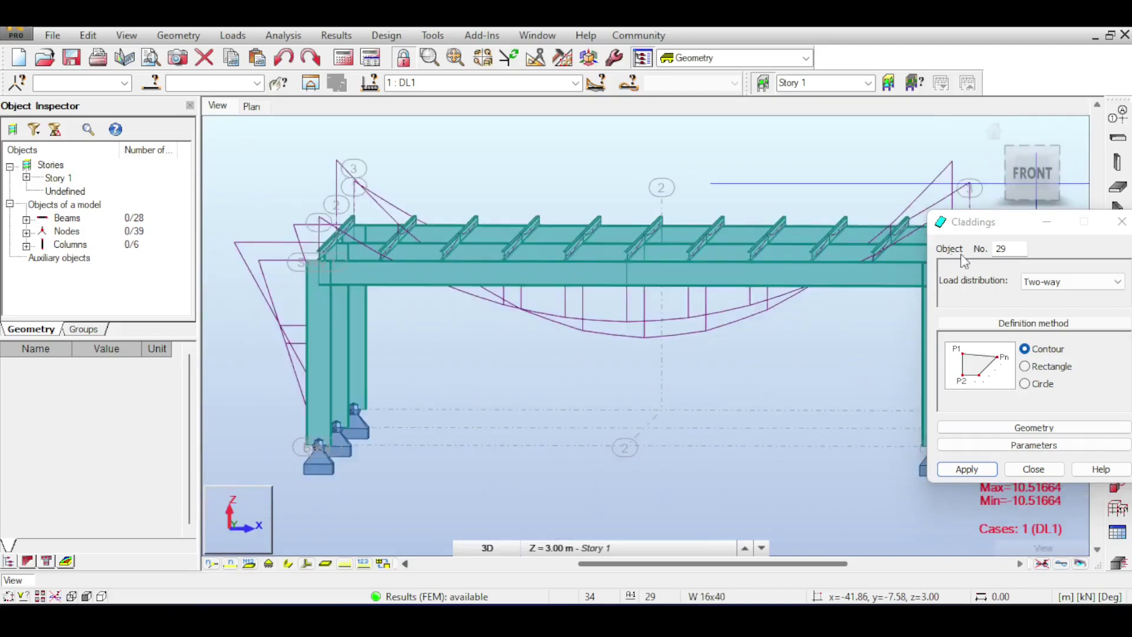
click(995, 134)
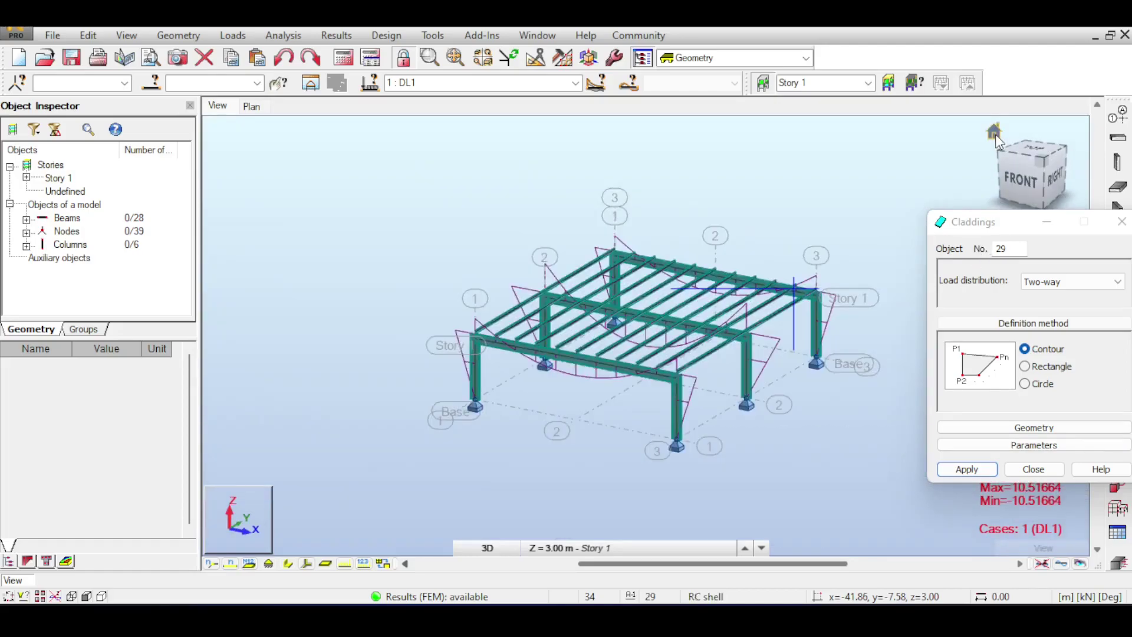
Create a rectangular cladding with two-way load distribution over the whole 10 by 12 m beam grid at Story 1.
drag(1002, 219, 947, 161)
scroll(684, 241, up, 1)
middle_drag(684, 241, 622, 179)
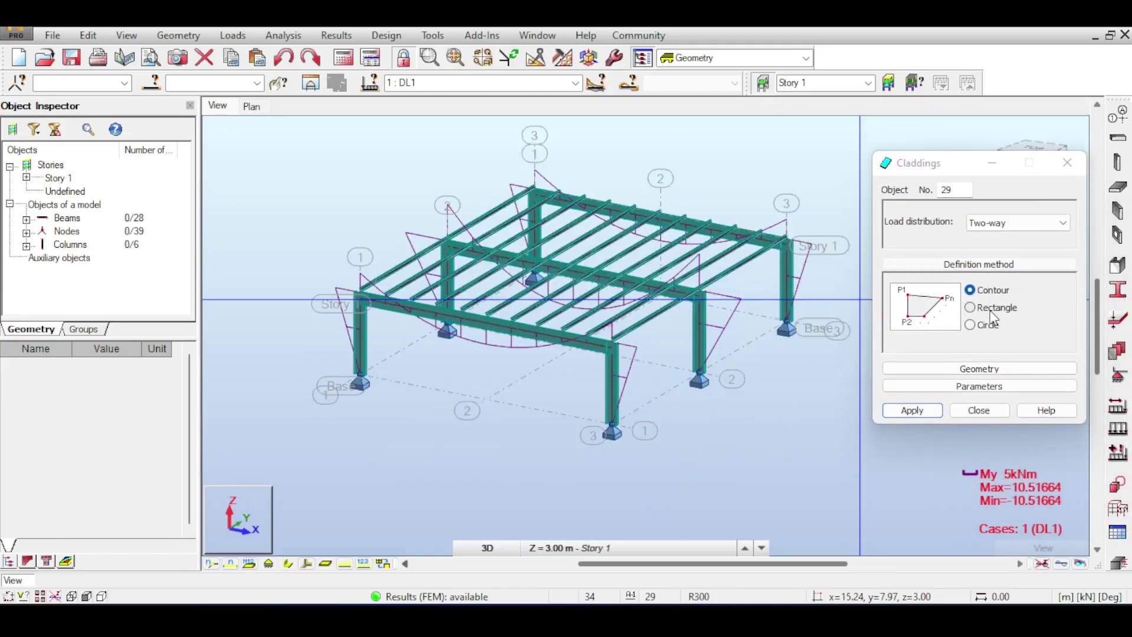
click(988, 308)
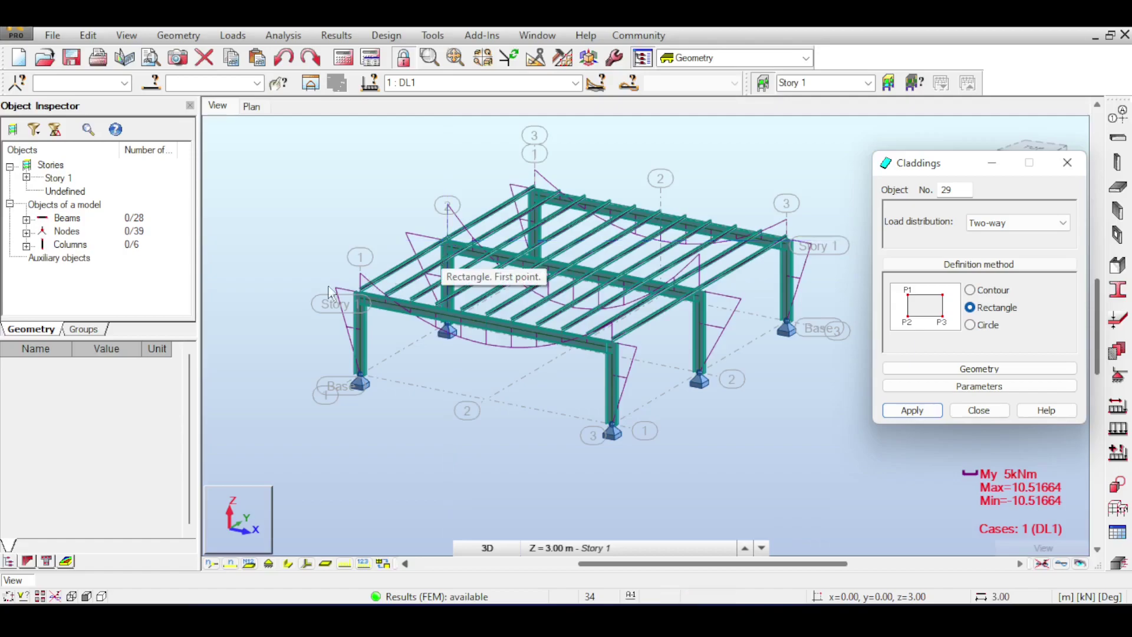
click(350, 290)
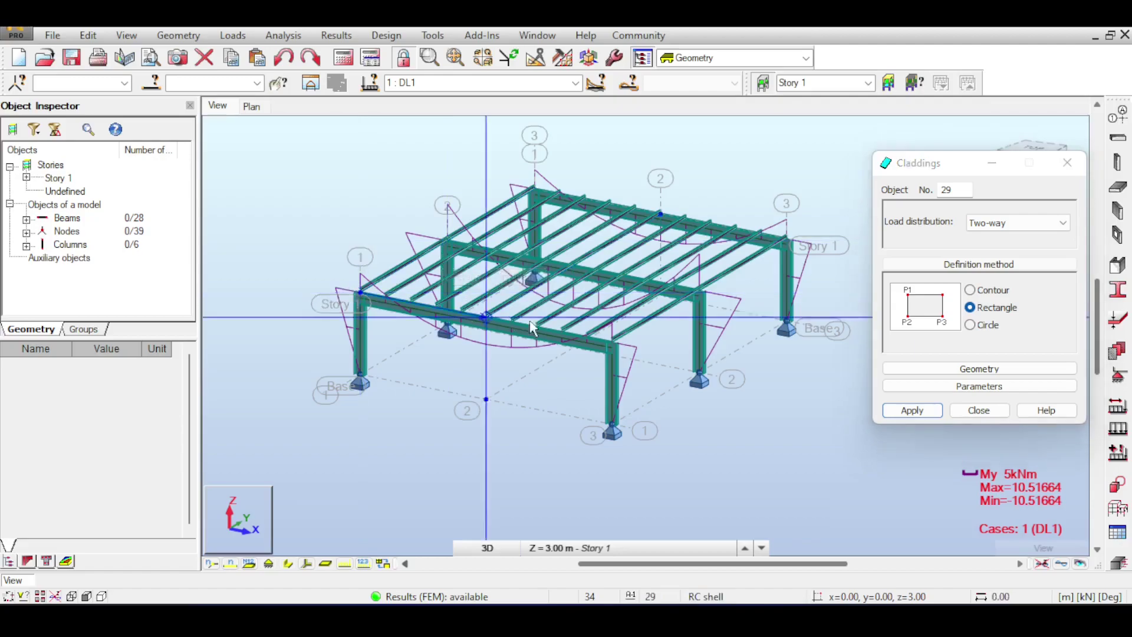
click(807, 252)
click(623, 348)
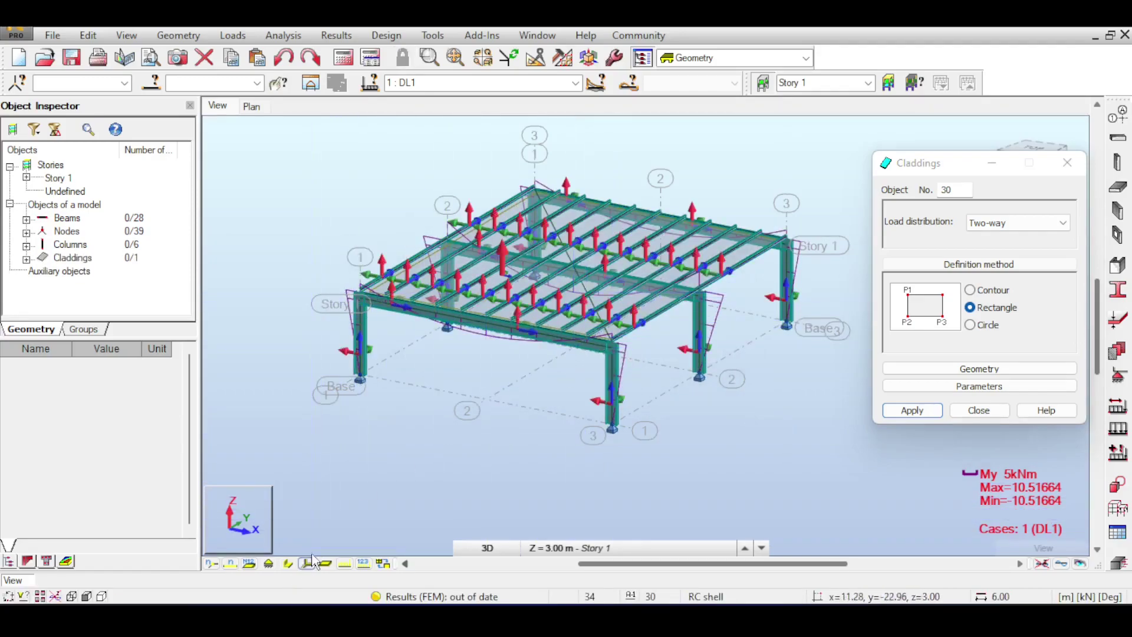
Examine the cladding's local axes and the available load distribution options, and close the Claddings dialog.
scroll(516, 352, up, 5)
scroll(516, 352, up, 5)
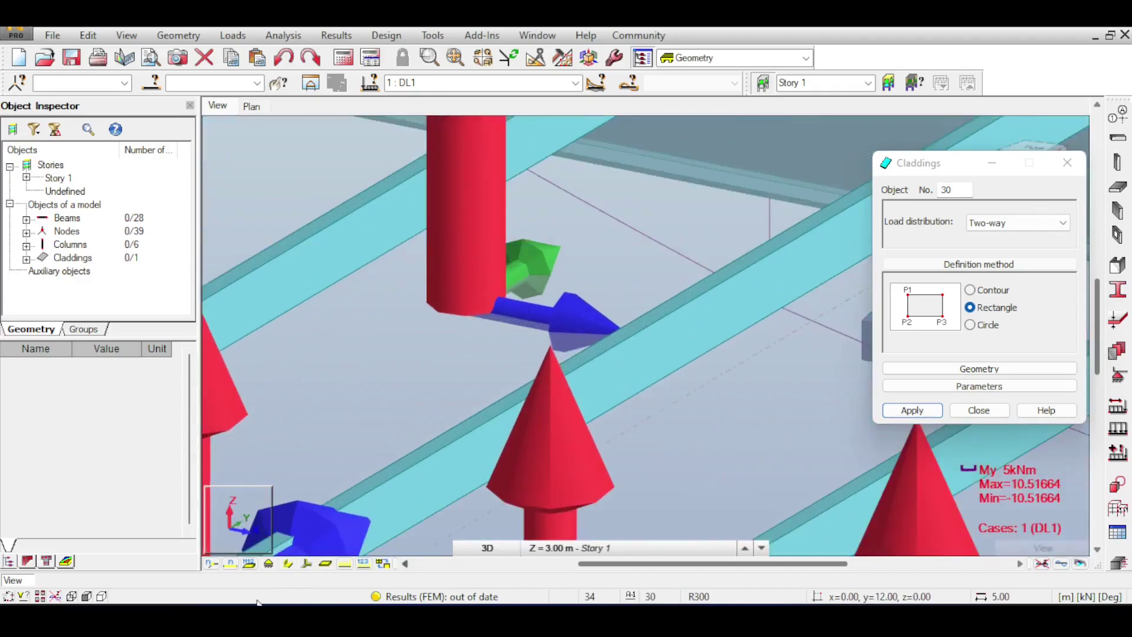
middle_drag(519, 239, 403, 359)
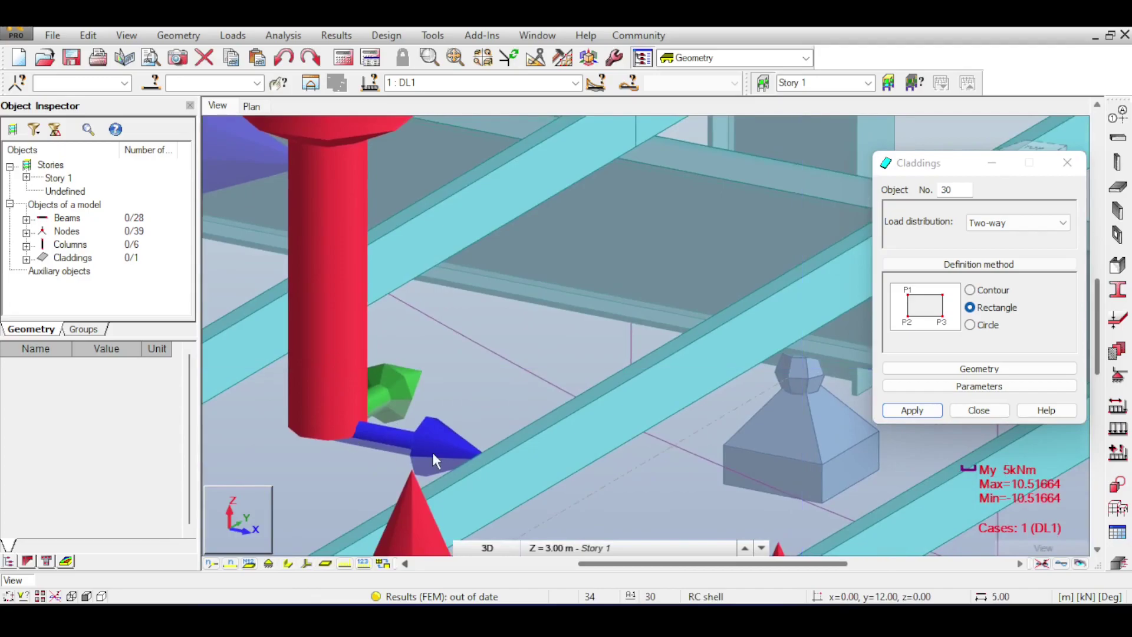
scroll(386, 379, down, 5)
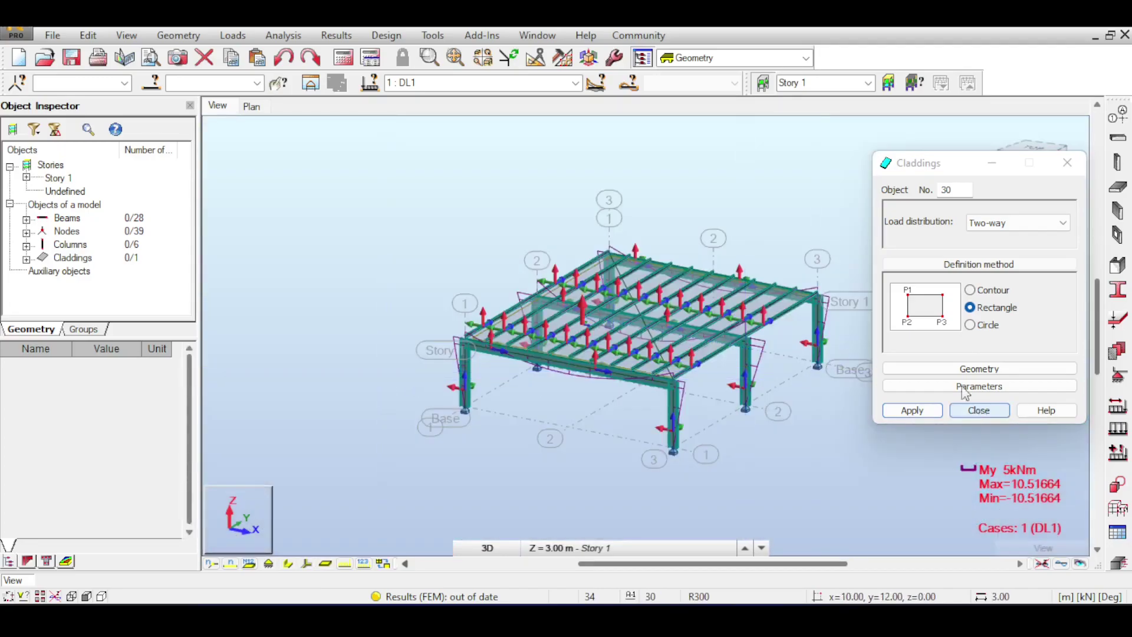
click(1001, 226)
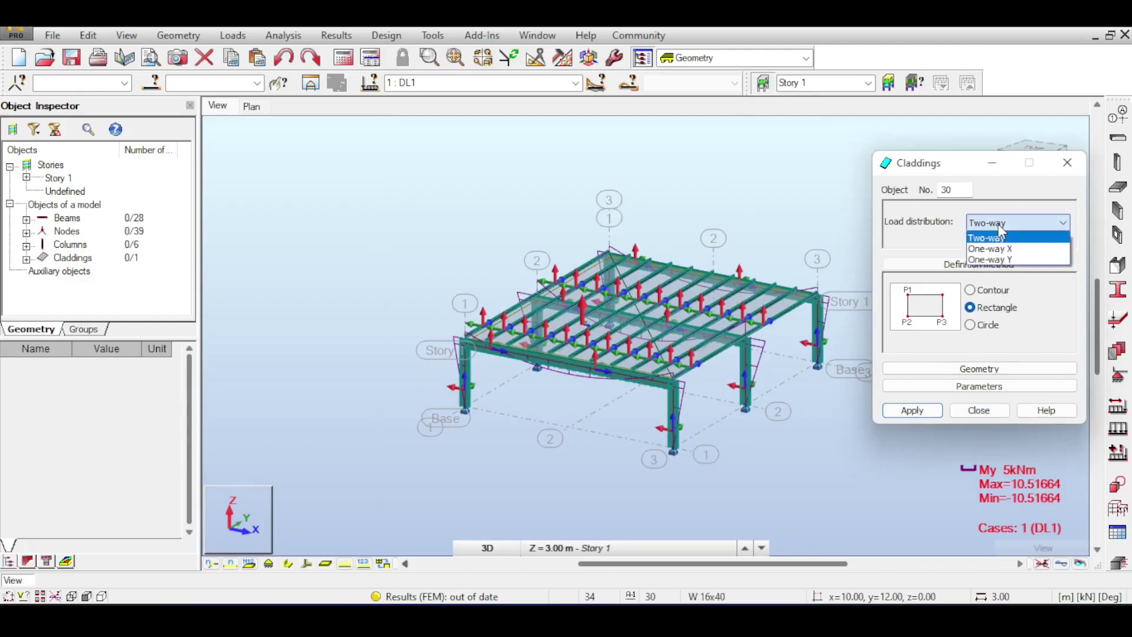
click(997, 224)
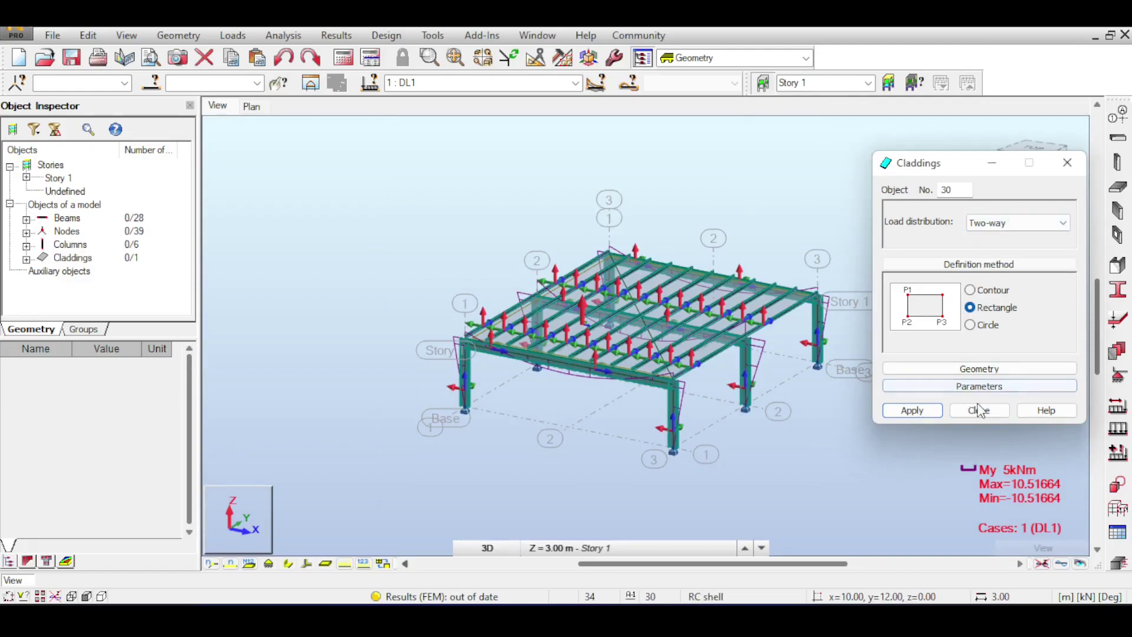
click(979, 410)
Set the load distribution of the floor cladding to One-way X.
scroll(800, 321, up, 4)
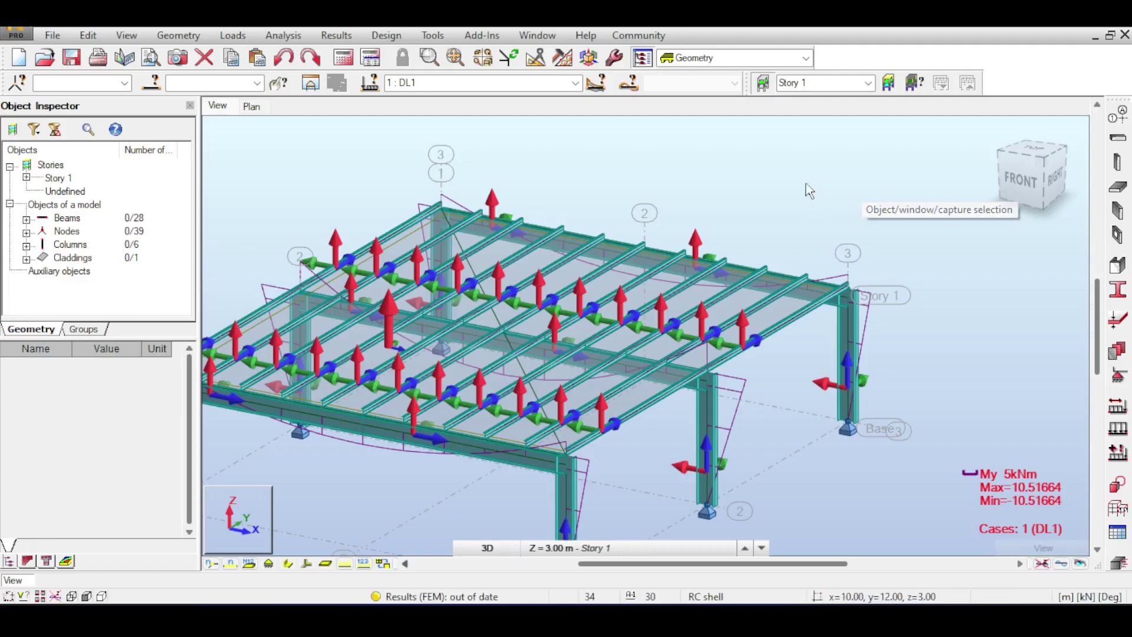
click(790, 311)
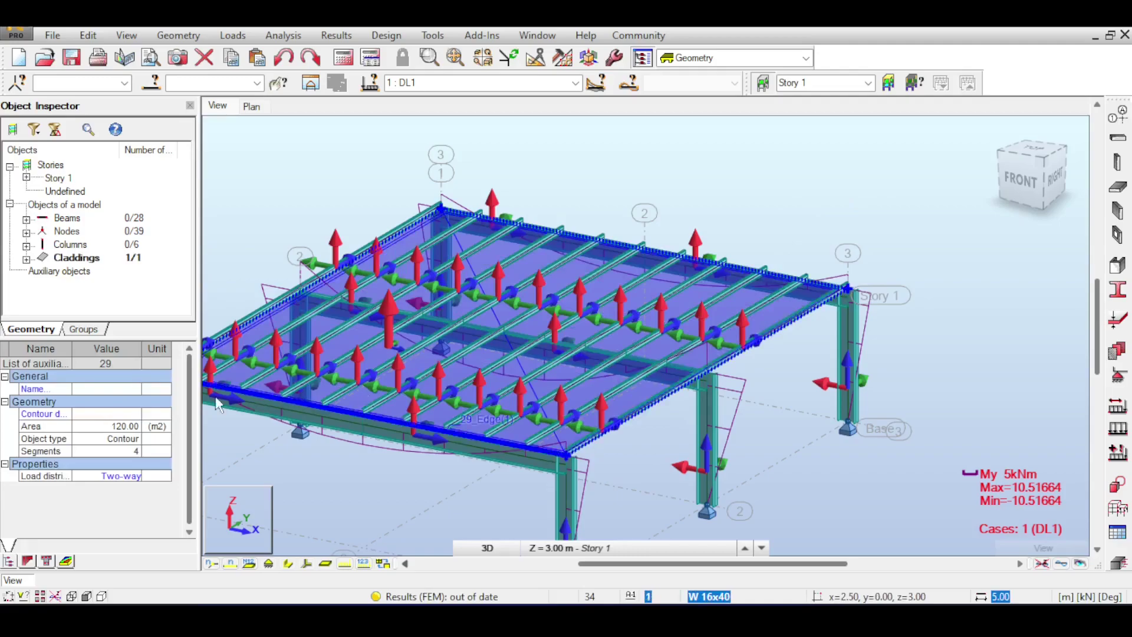
click(118, 478)
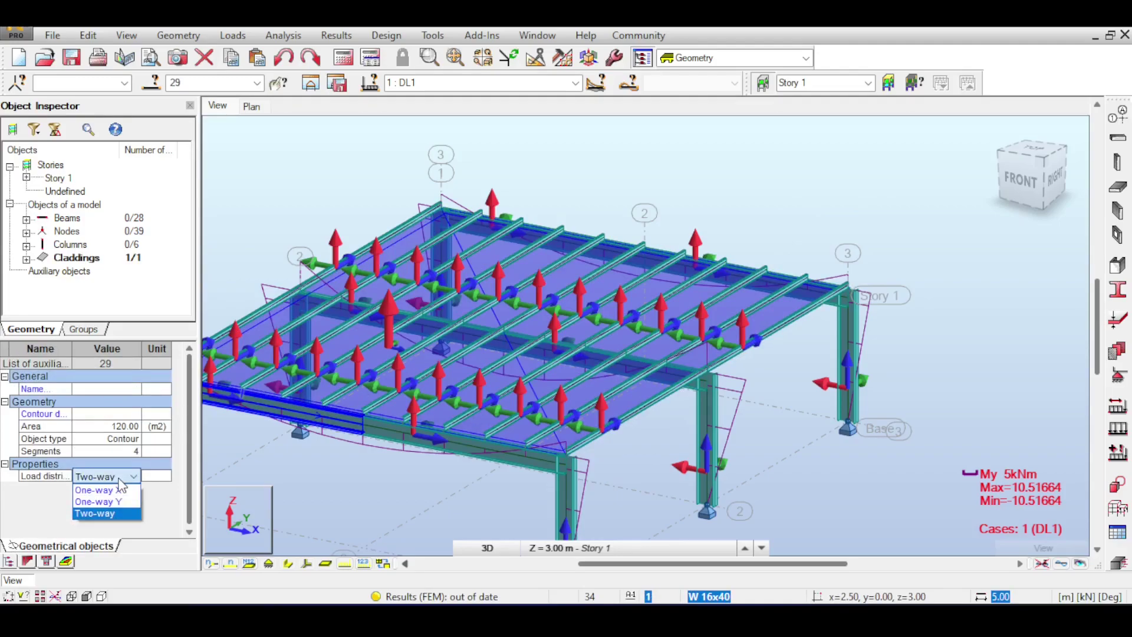
click(95, 490)
Apply a uniform planar load of -10 kPa in global Z to the floor cladding in load case DL1.
middle_drag(355, 206, 521, 175)
click(1117, 429)
click(1053, 188)
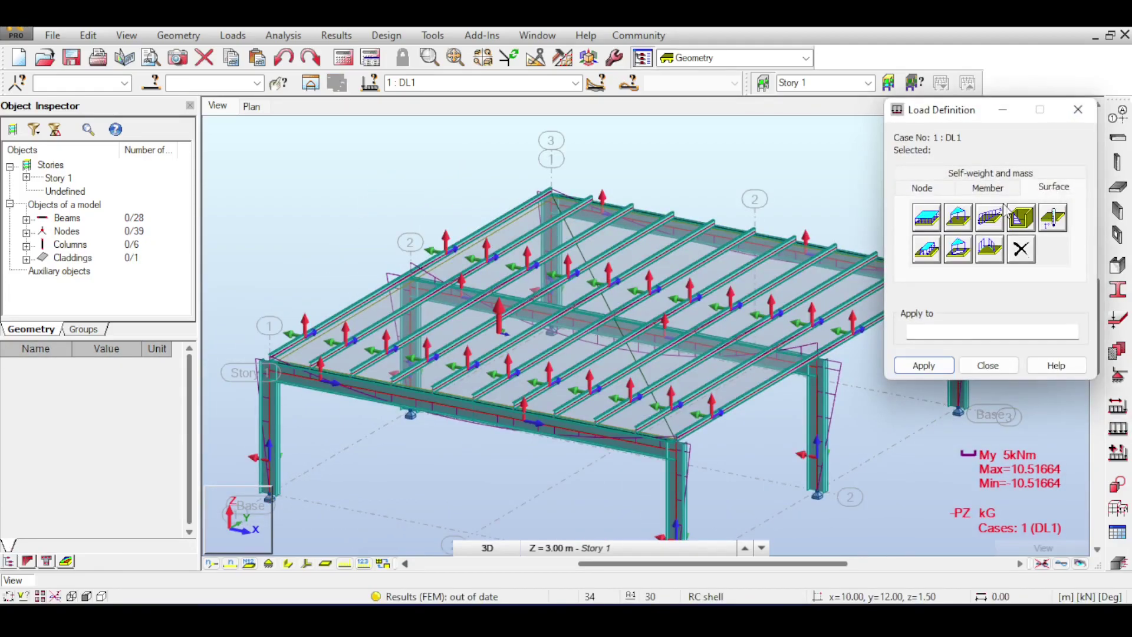
click(926, 218)
click(997, 322)
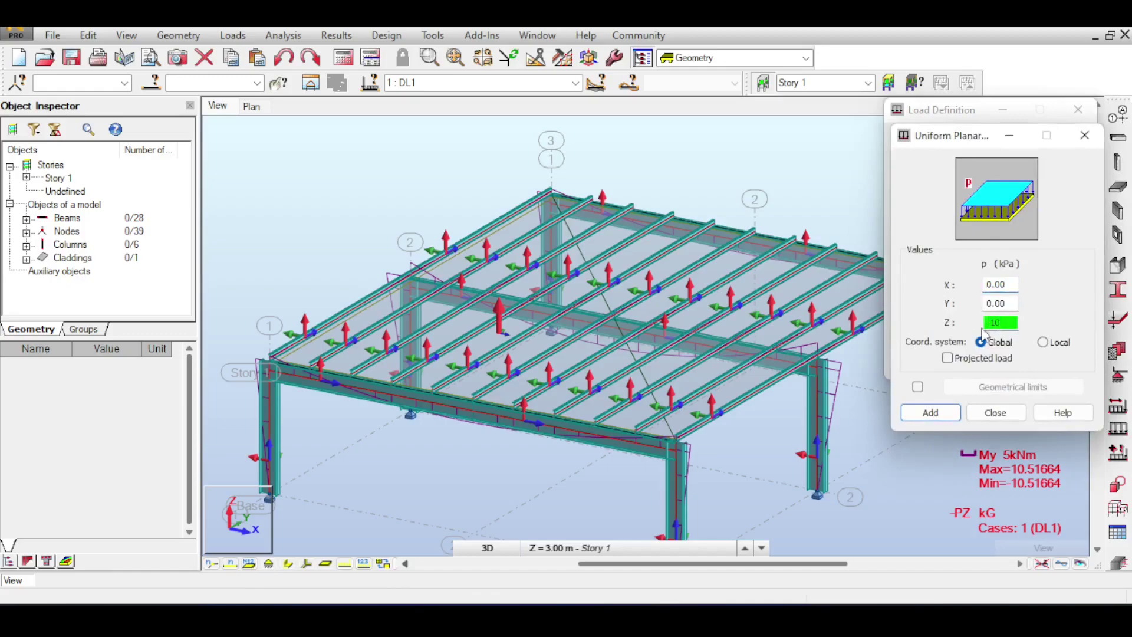
click(931, 412)
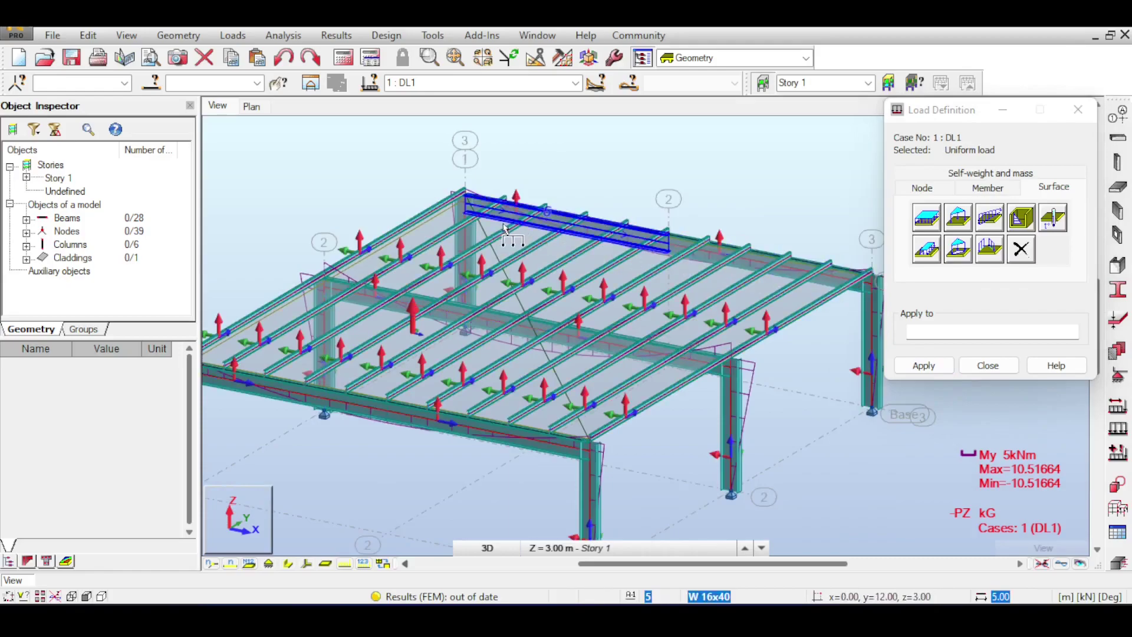
click(439, 231)
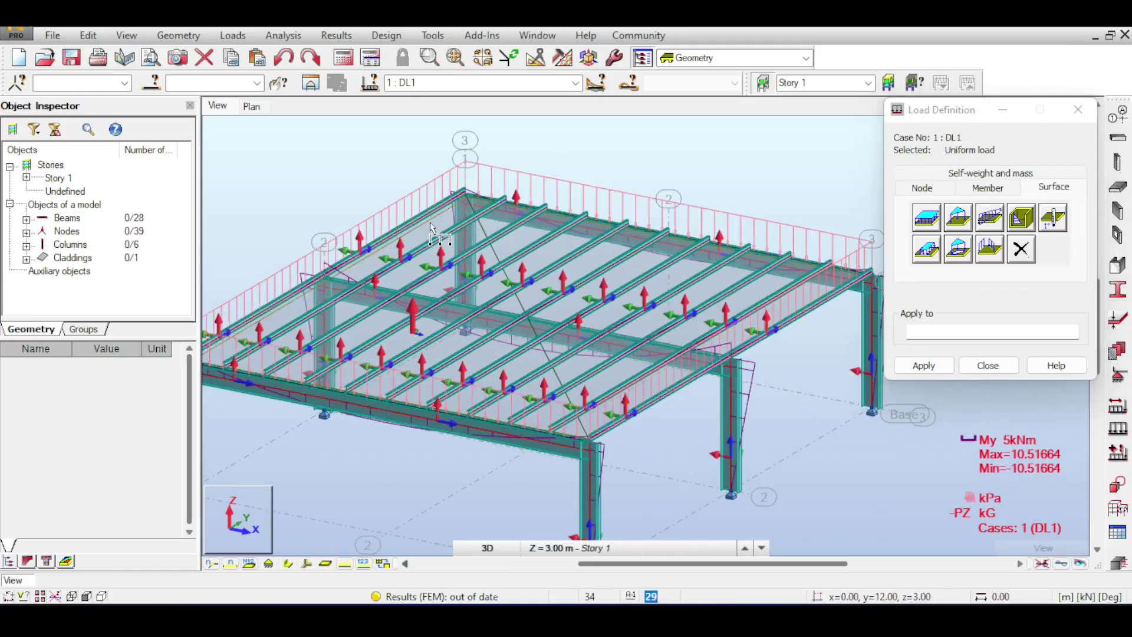
click(981, 366)
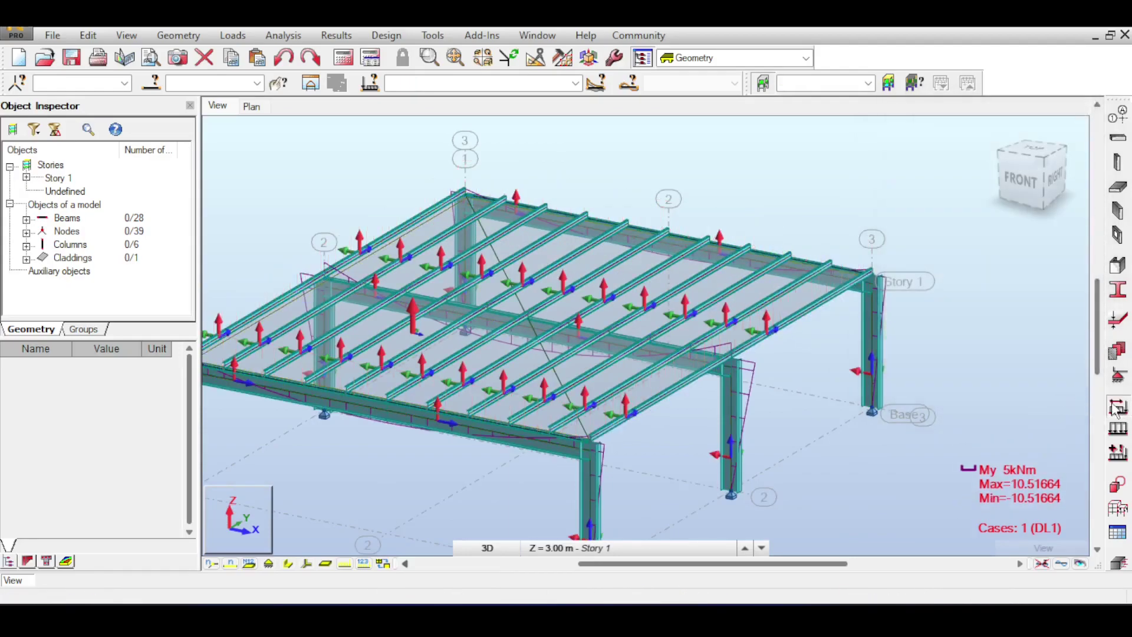
Add a second load case LL1 of live nature and close the load types.
click(1117, 405)
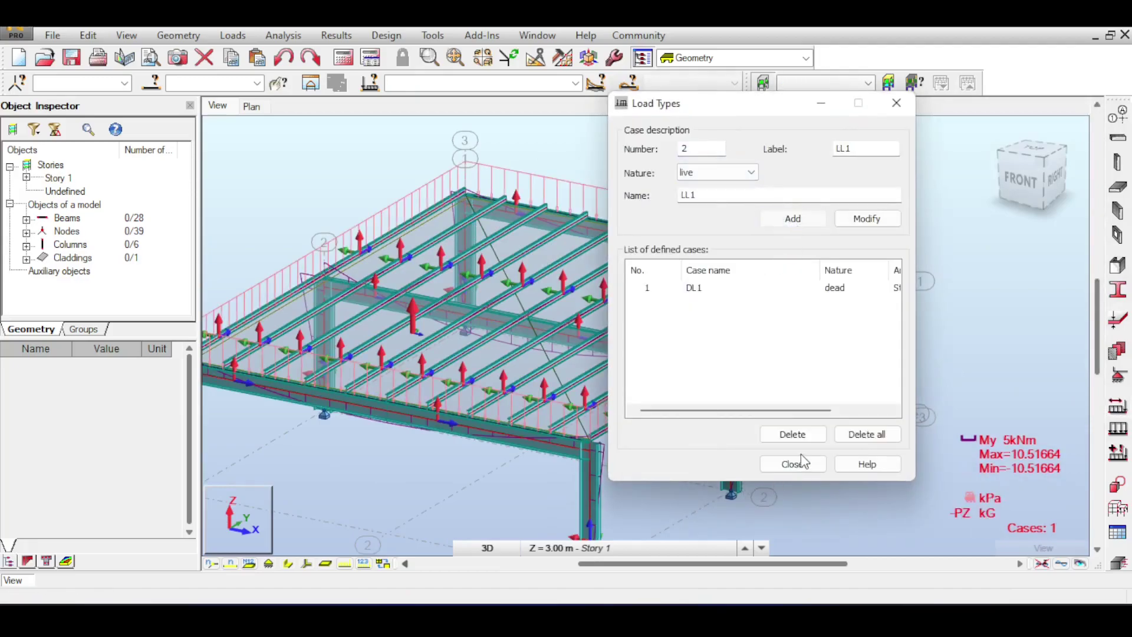
click(795, 463)
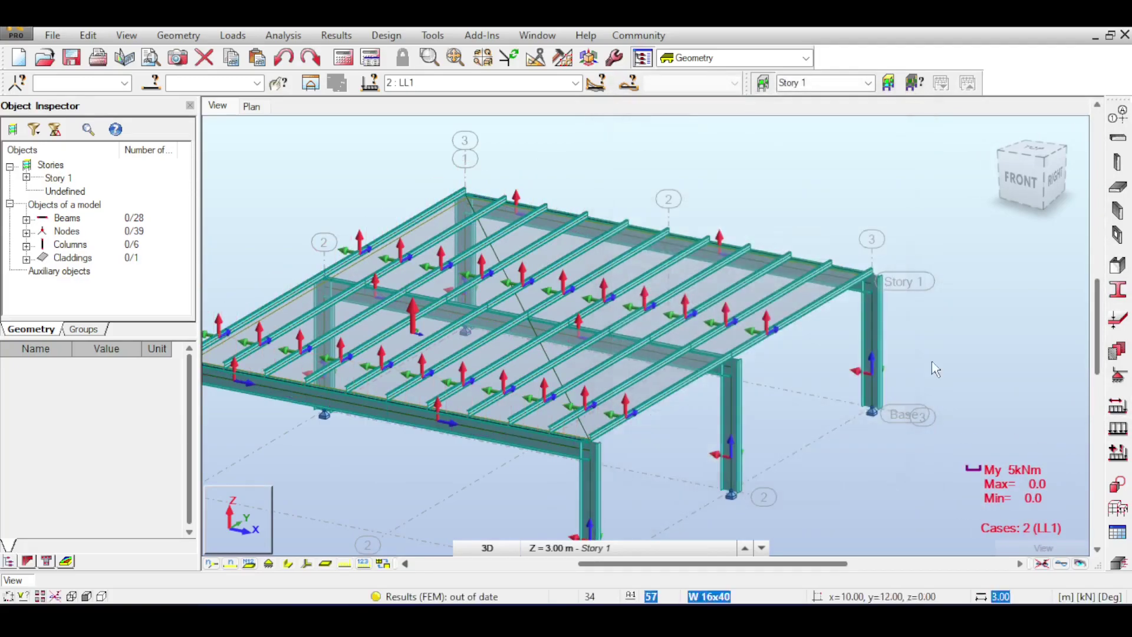
Apply a uniform planar surface load in global Z to all objects in load case LL1 and close the load definition.
click(1115, 427)
click(1061, 190)
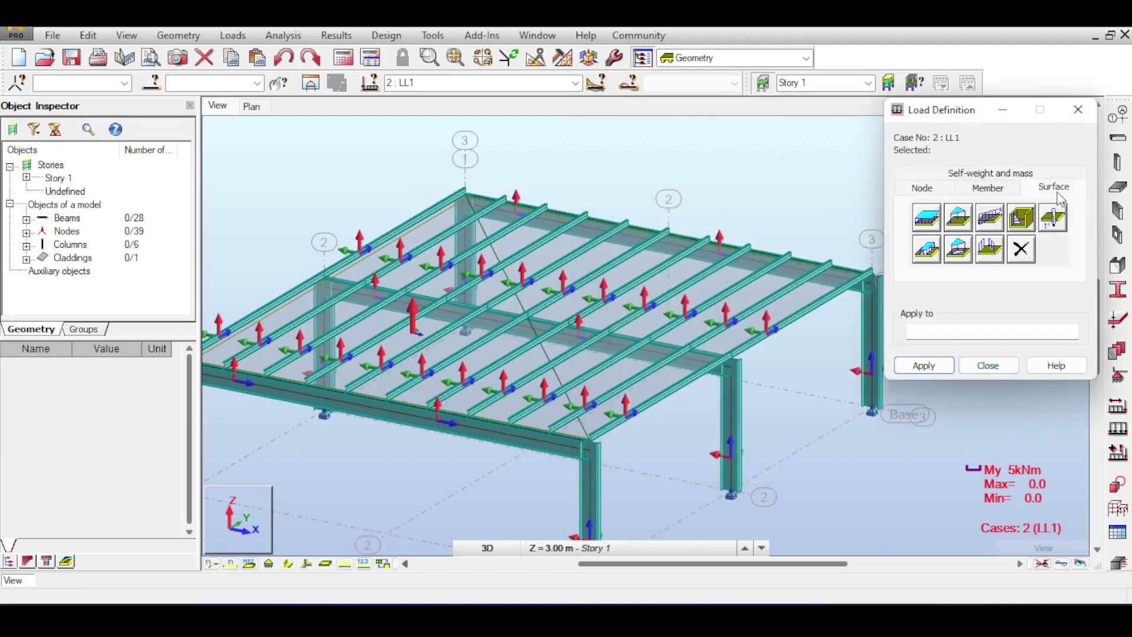
click(927, 217)
click(1010, 321)
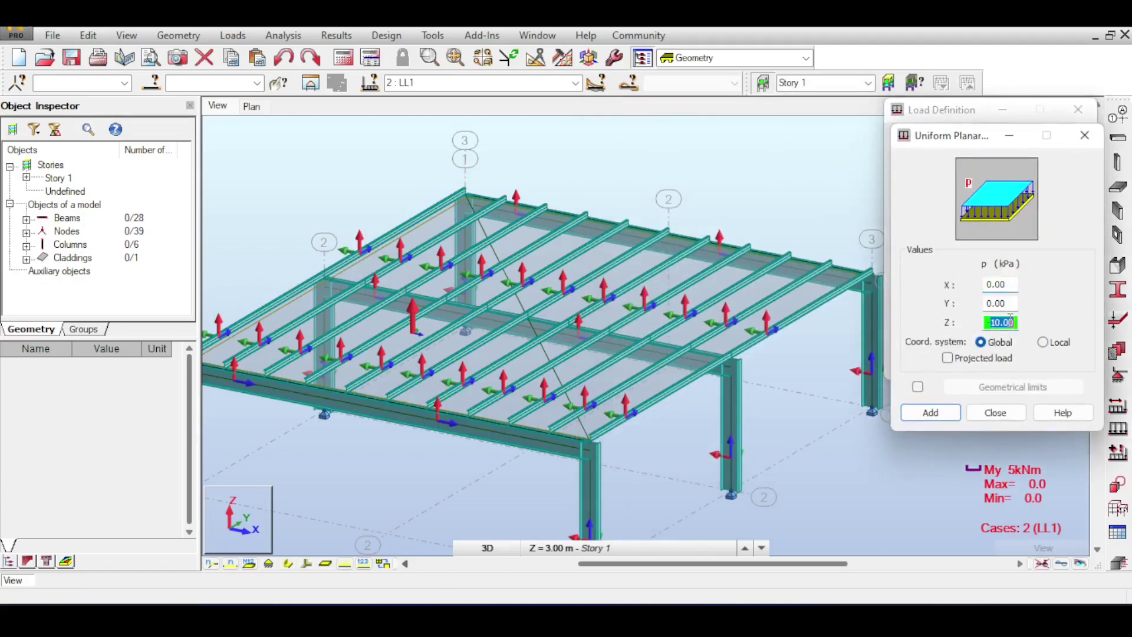
click(938, 407)
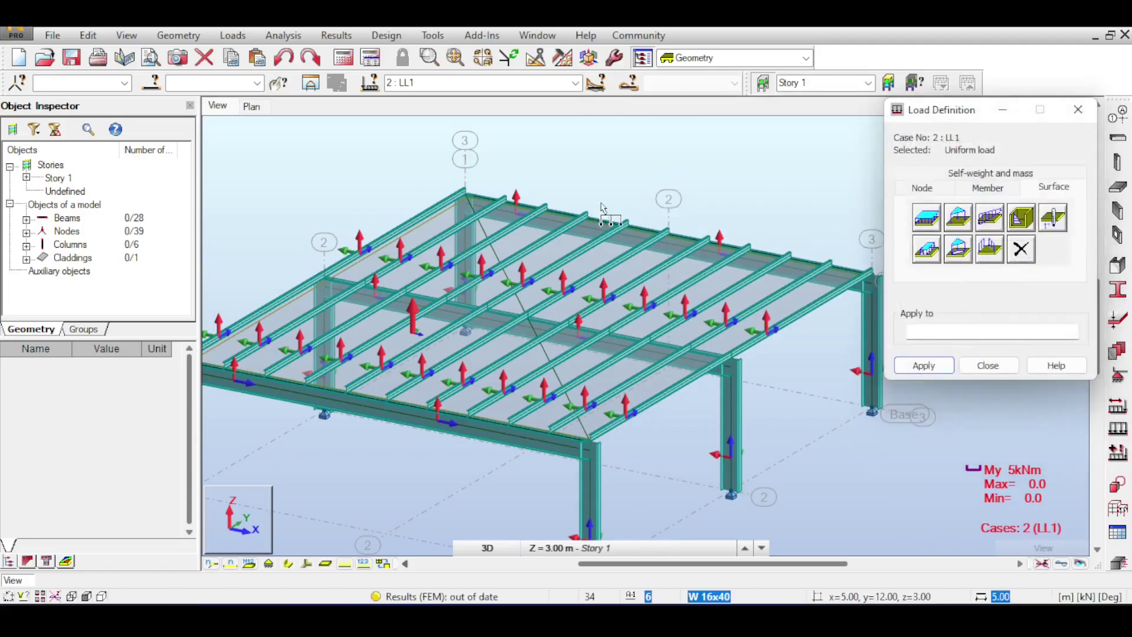
click(920, 332)
text(all)
click(931, 363)
click(979, 365)
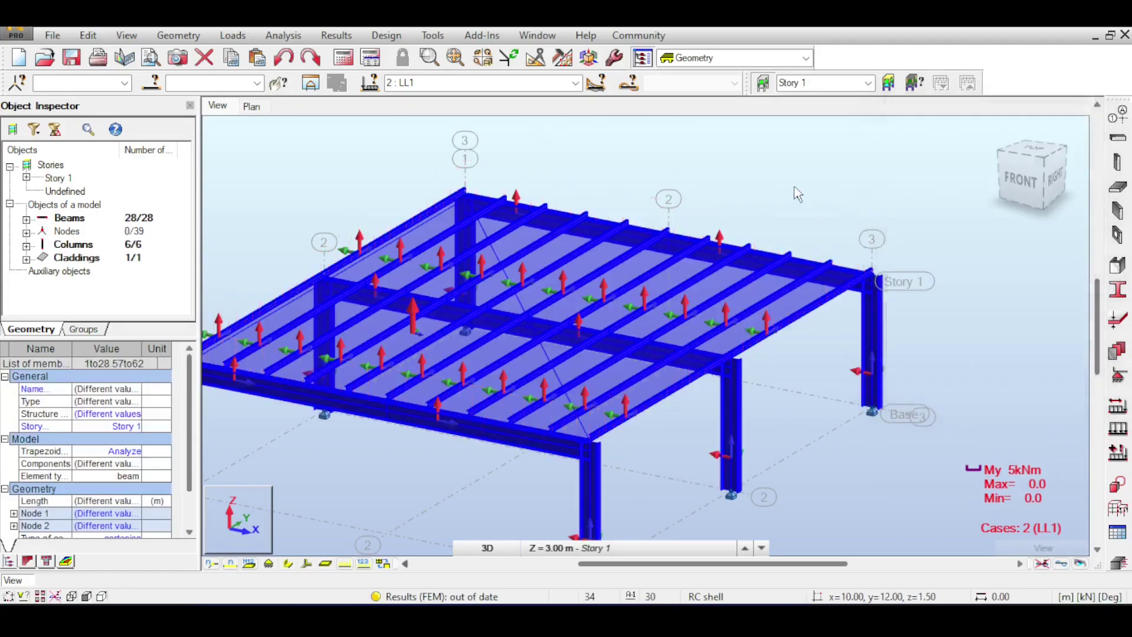
Create the manual ULS combination COMB1 from DL1 and LL1 with automatic factors 1.20 and 1.60.
click(219, 35)
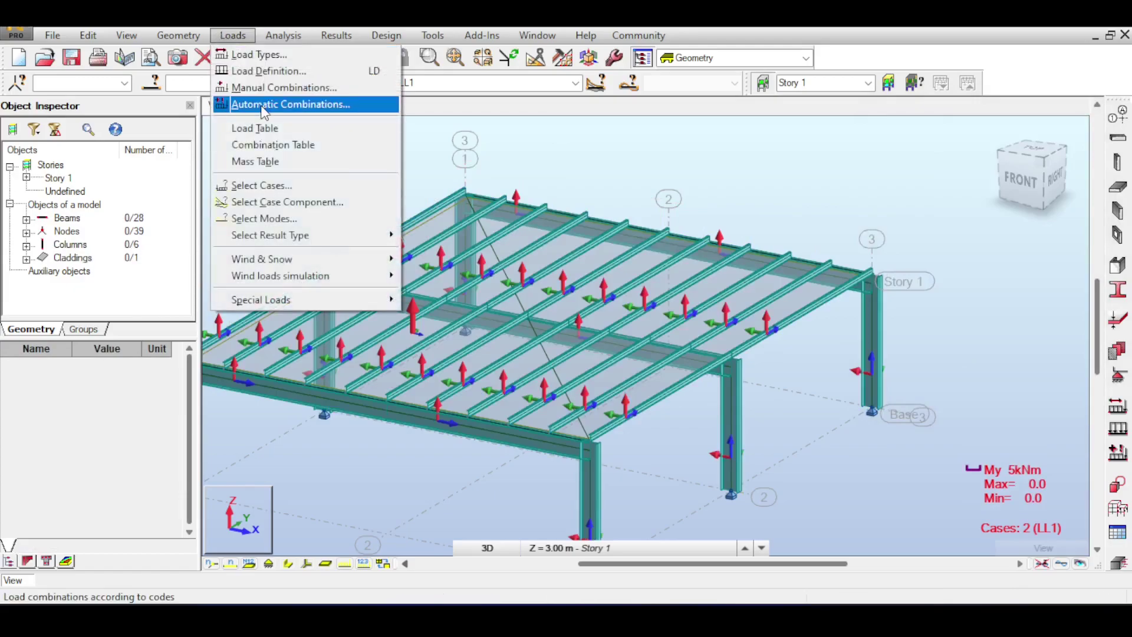
click(263, 88)
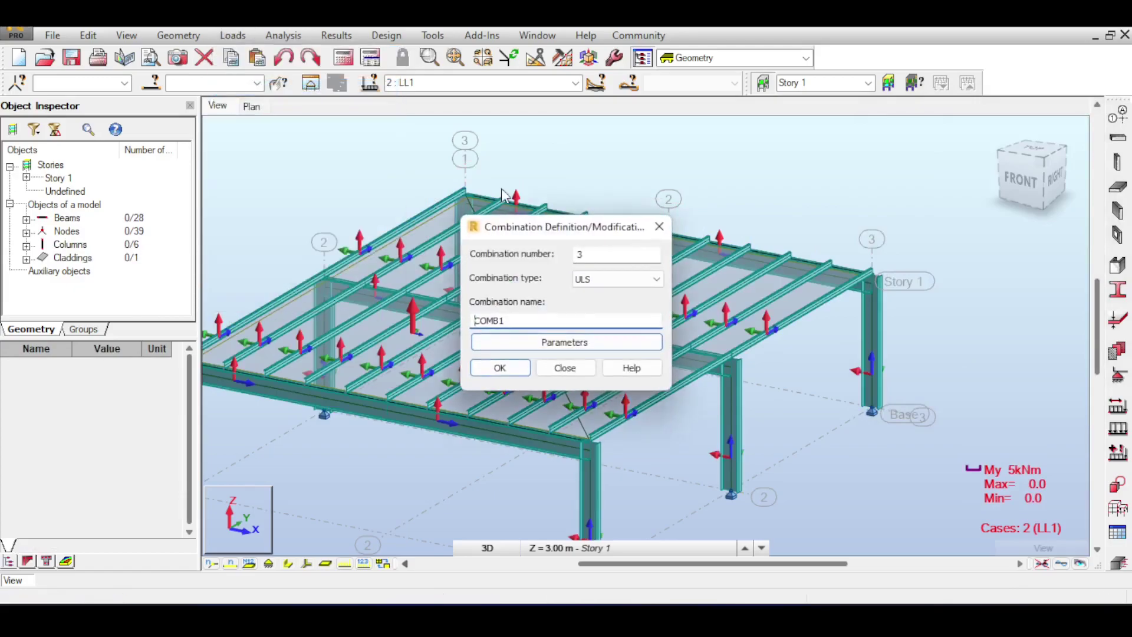
click(489, 370)
click(845, 255)
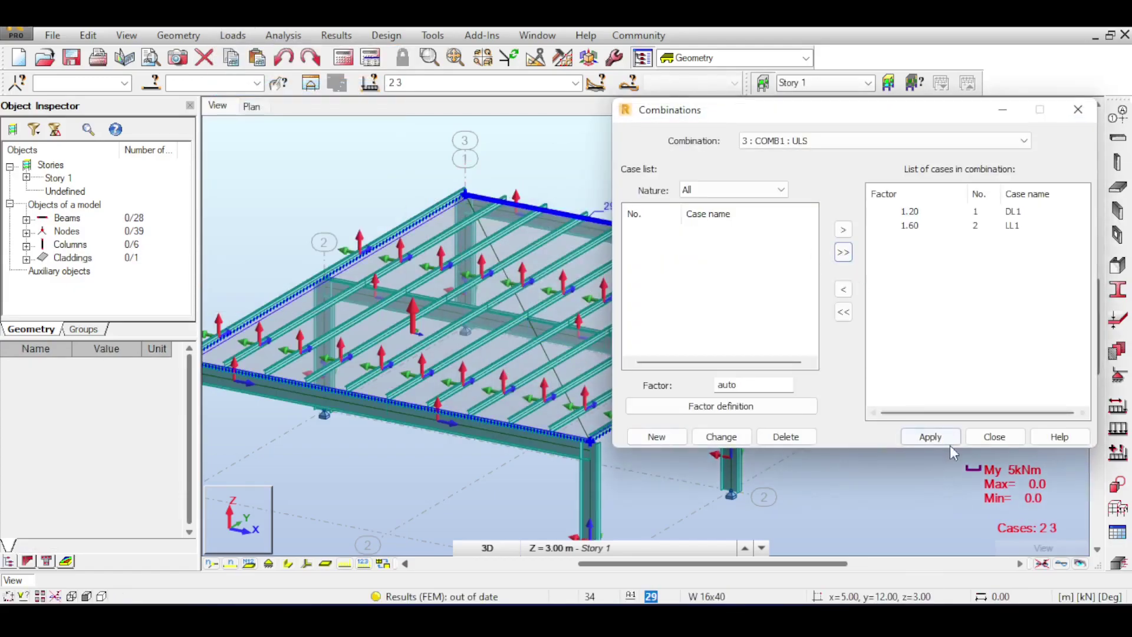
click(939, 440)
click(991, 436)
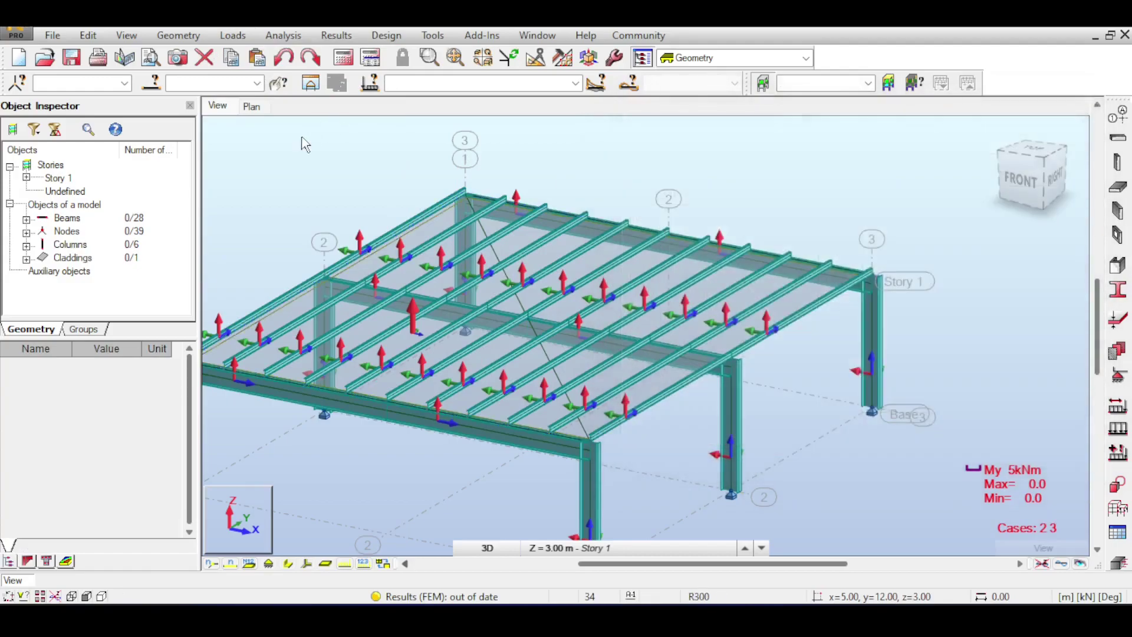
Run the structural calculations and hide the section shapes and local axes in the model view.
scroll(397, 164, down, 2)
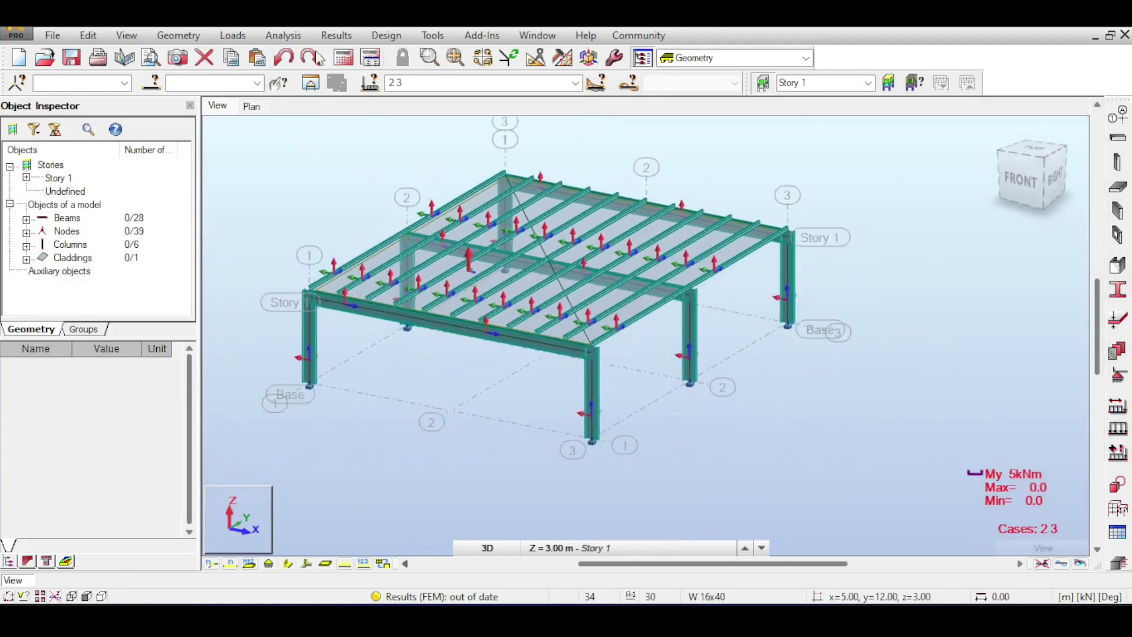
click(339, 60)
click(1044, 564)
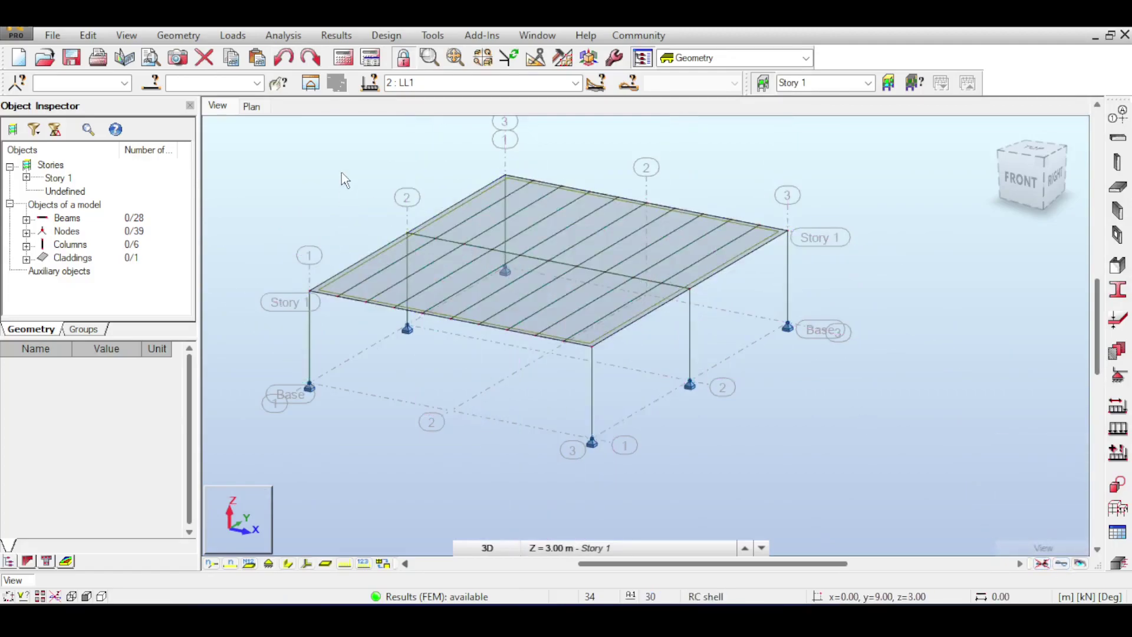
Turn on the display of load distribution regions on the floor cladding and inspect them from another angle.
key(ctrl+d)
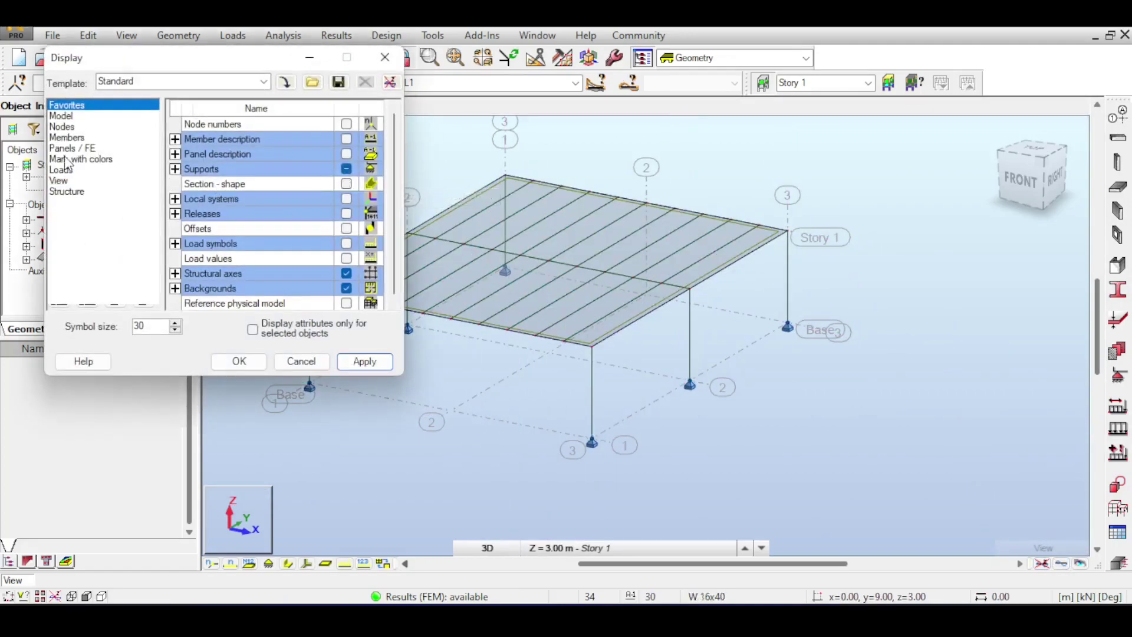
click(62, 170)
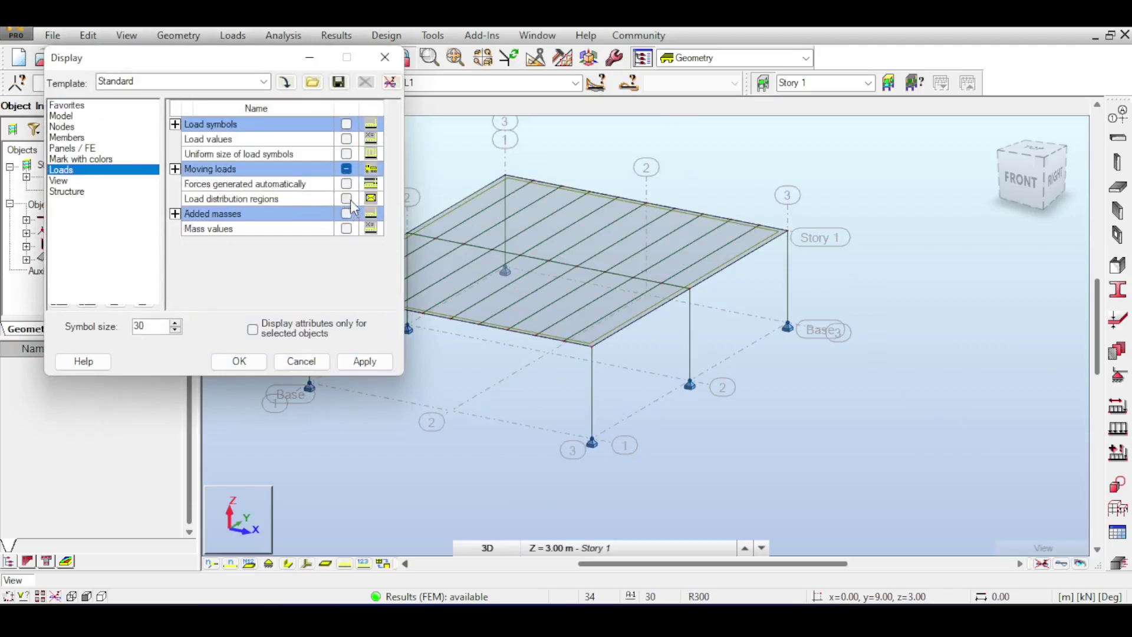
click(366, 359)
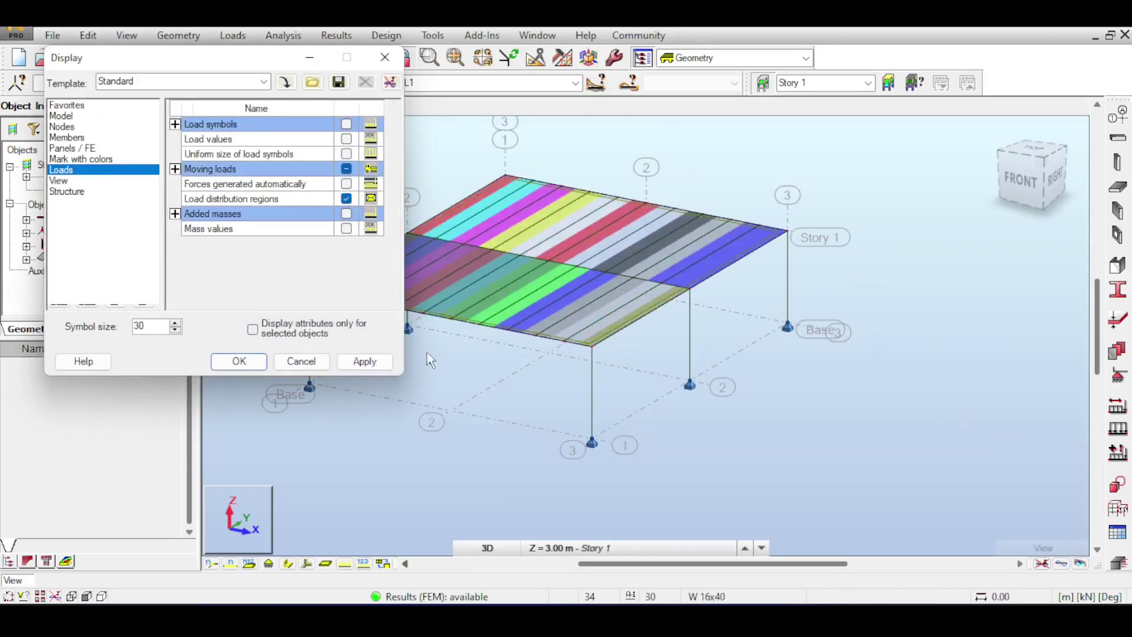
mouse_move(1027, 184)
mouse_down()
mouse_move(1039, 265)
mouse_move(1015, 194)
mouse_up()
middle_drag(833, 211, 864, 204)
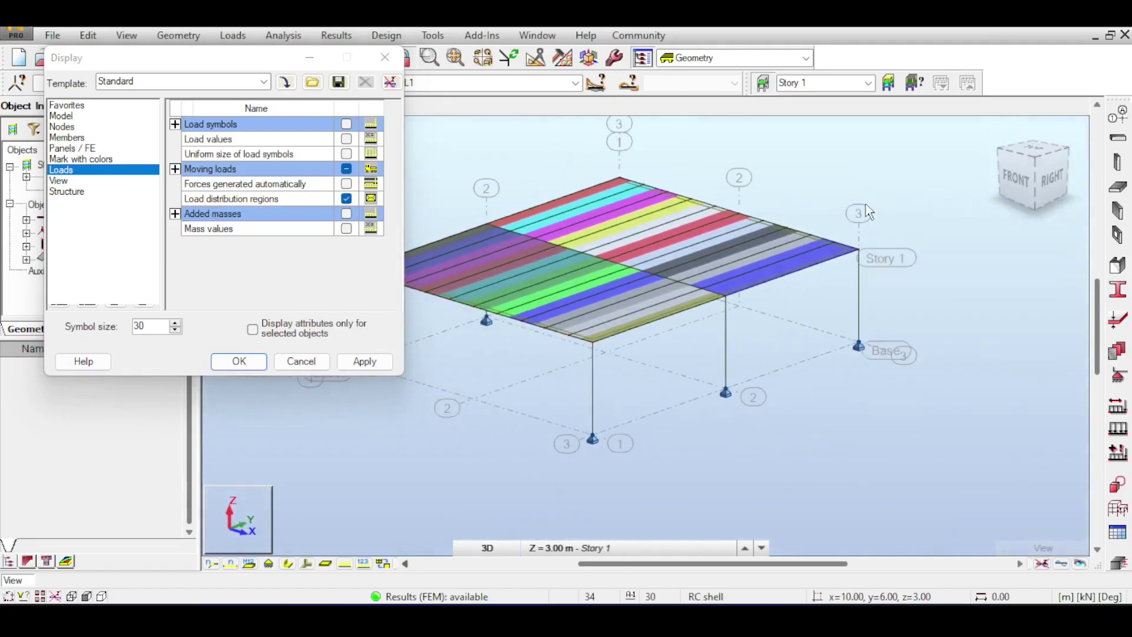
Display the automatically generated forces on the beams and show the member section shapes.
click(347, 184)
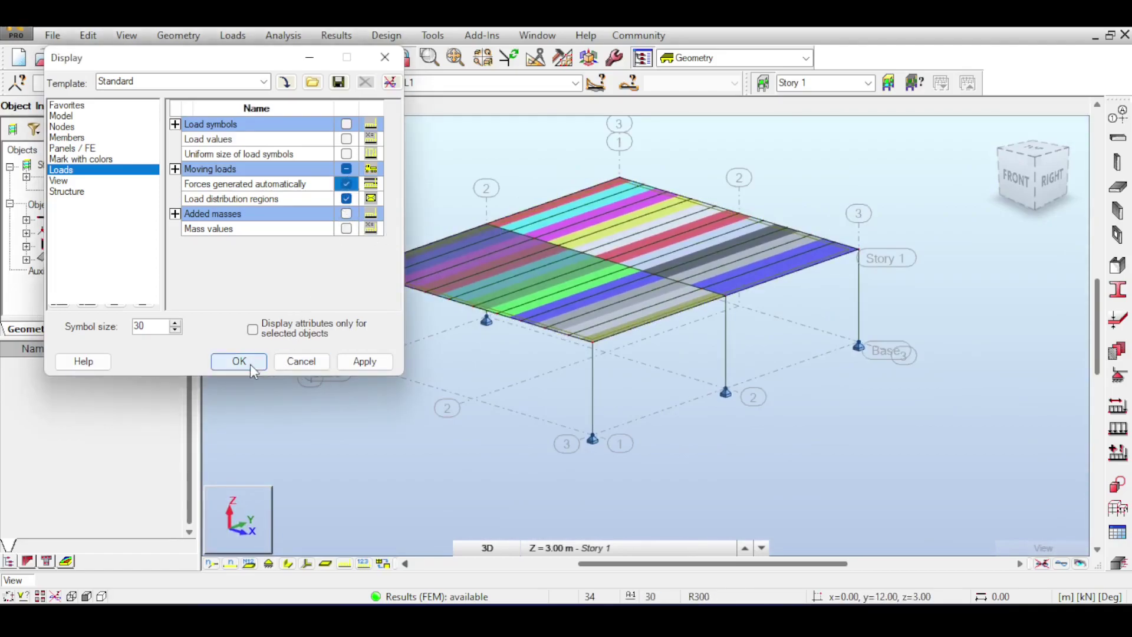
click(361, 362)
scroll(657, 187, up, 2)
drag(1019, 182, 1084, 193)
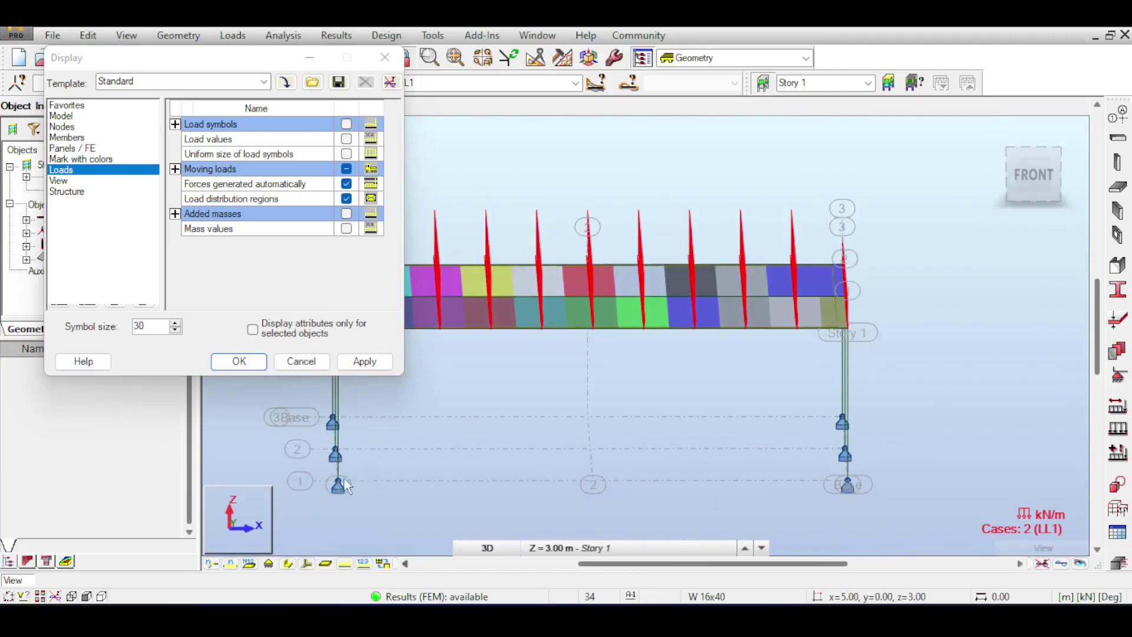
click(289, 564)
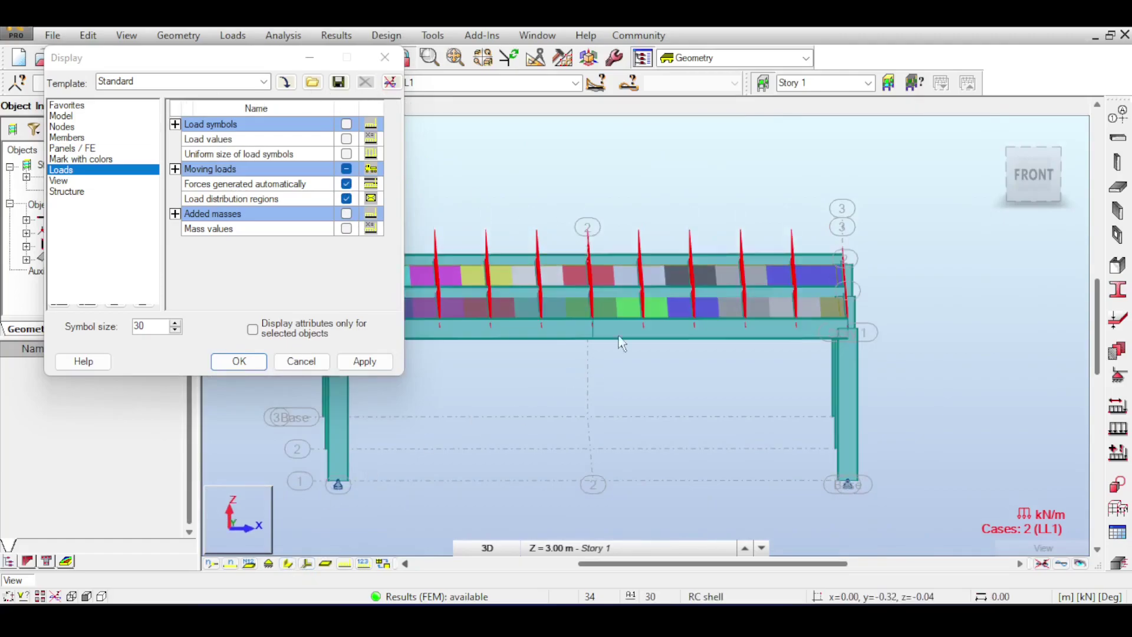
mouse_move(1034, 182)
mouse_down()
mouse_move(998, 203)
mouse_move(949, 182)
mouse_move(1018, 188)
mouse_up()
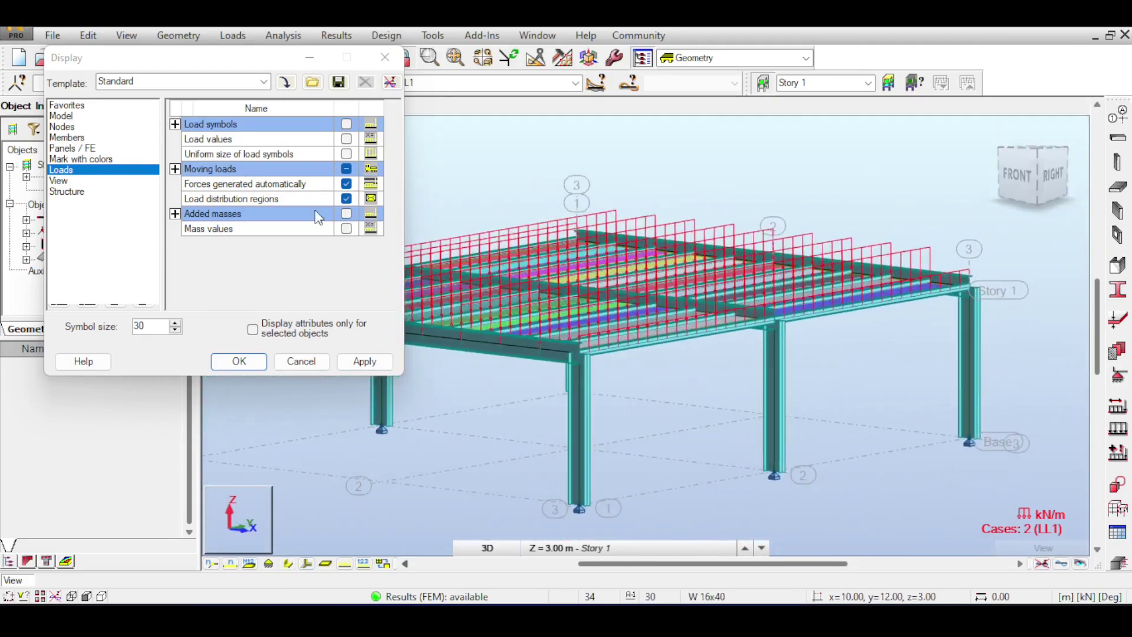
Turn on the display of member offsets, close the display settings and return to the home view.
click(91, 137)
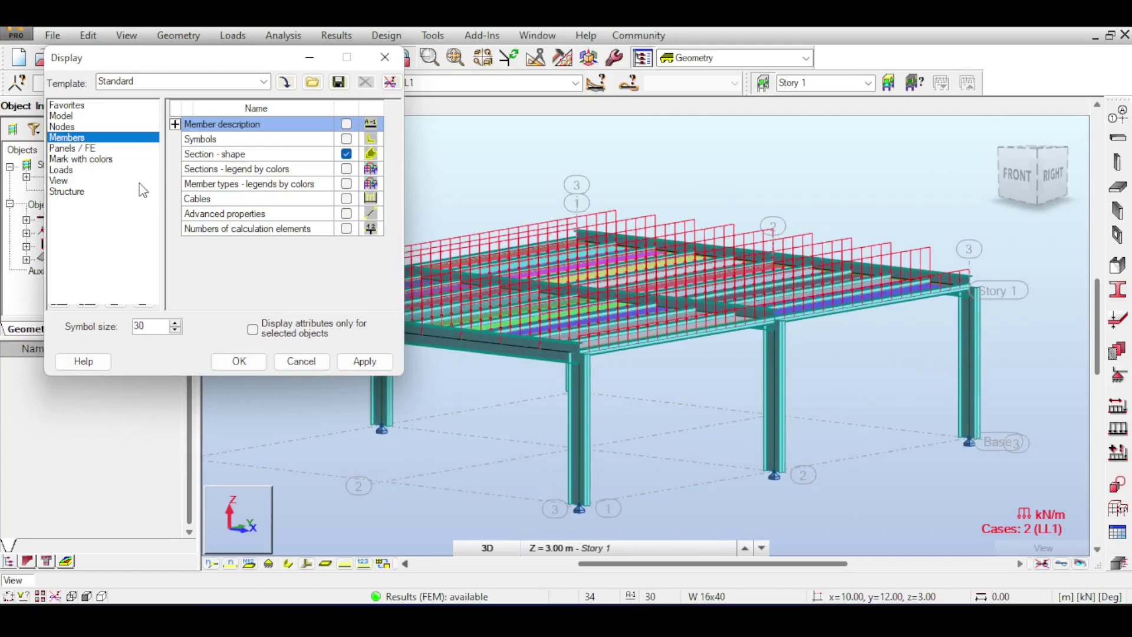
click(65, 116)
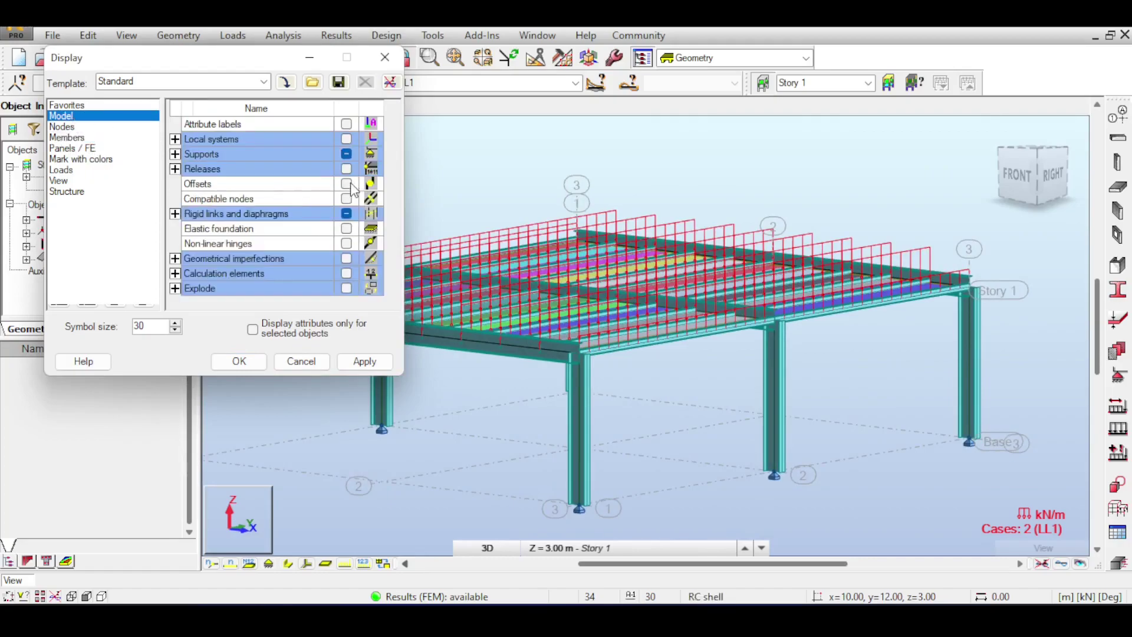
click(364, 361)
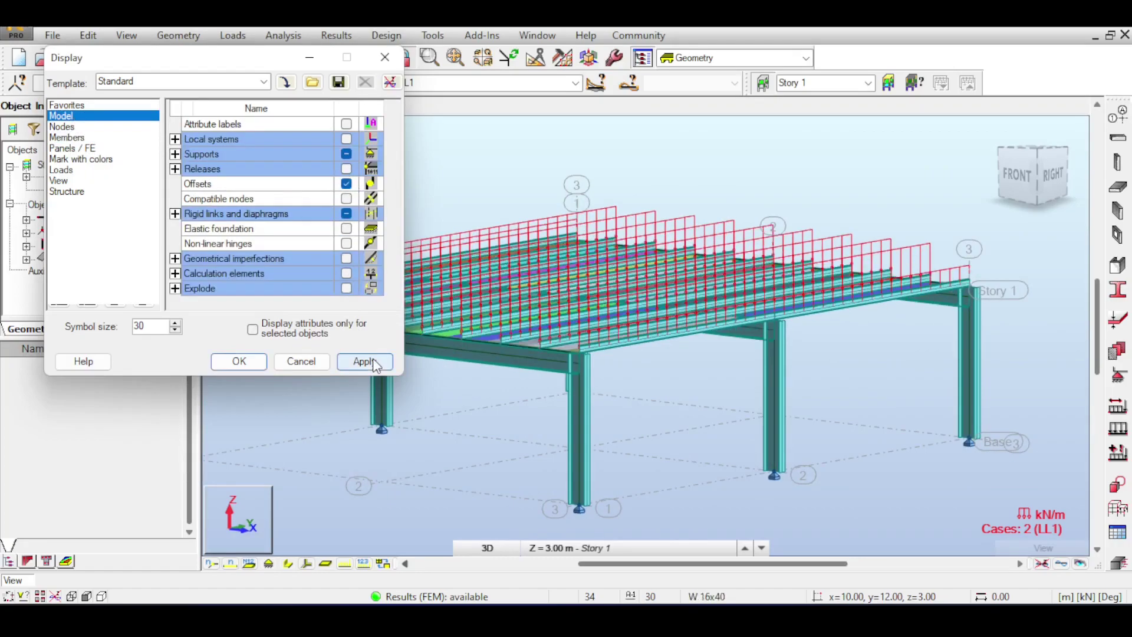
scroll(675, 337, up, 5)
scroll(675, 337, down, 6)
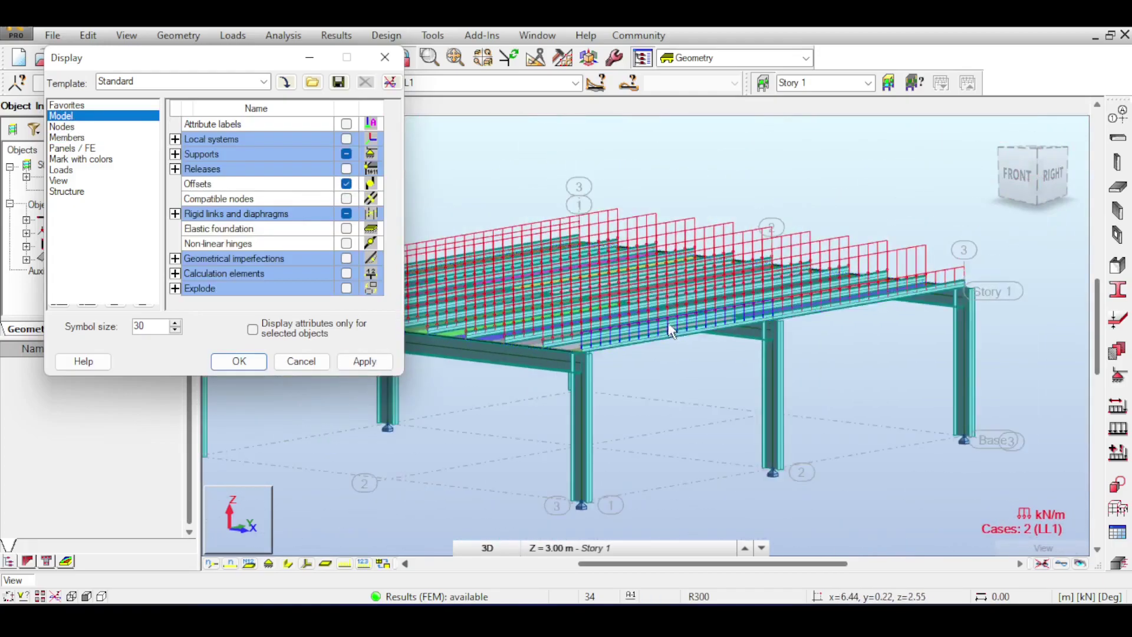
click(384, 64)
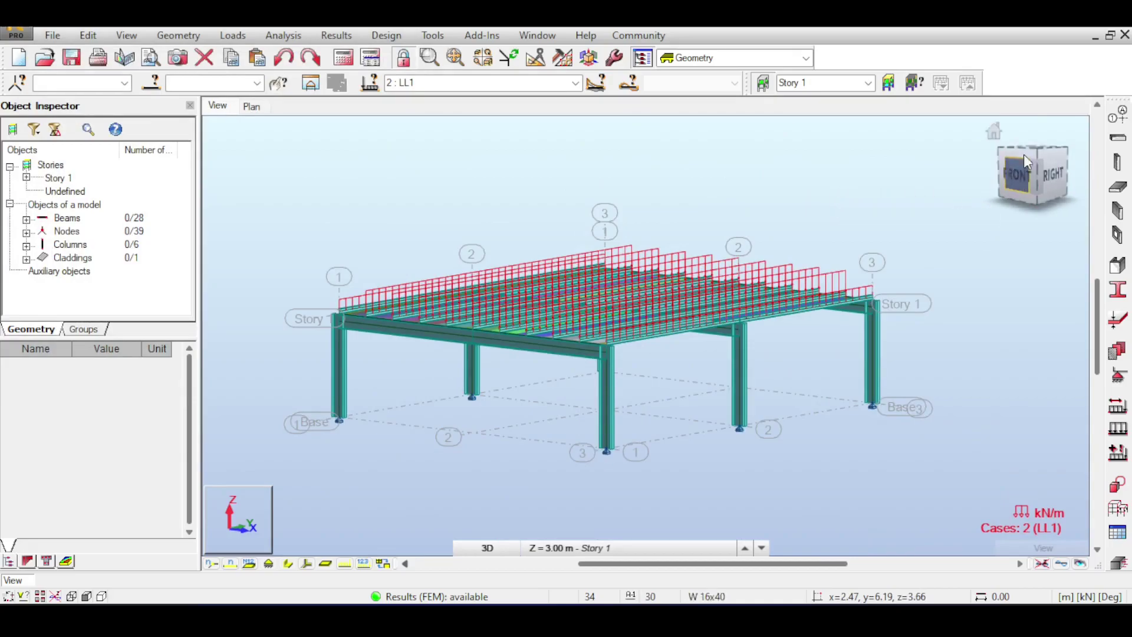
click(996, 133)
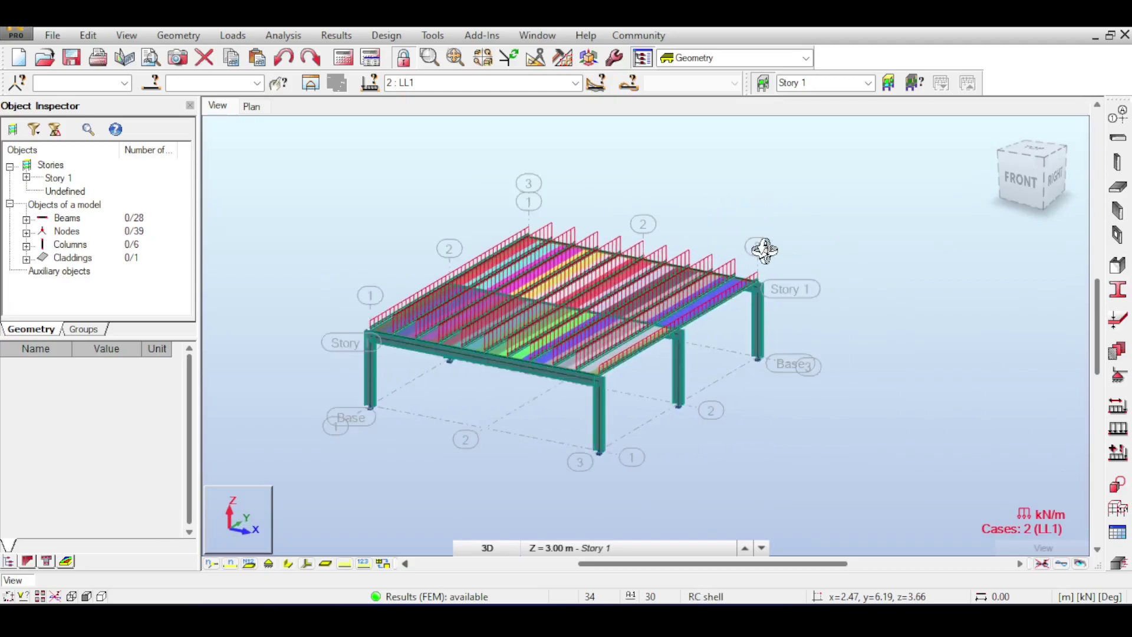
Display the normalized My moment diagrams on the members for load case LL1 and view them from the frame's right side.
click(281, 40)
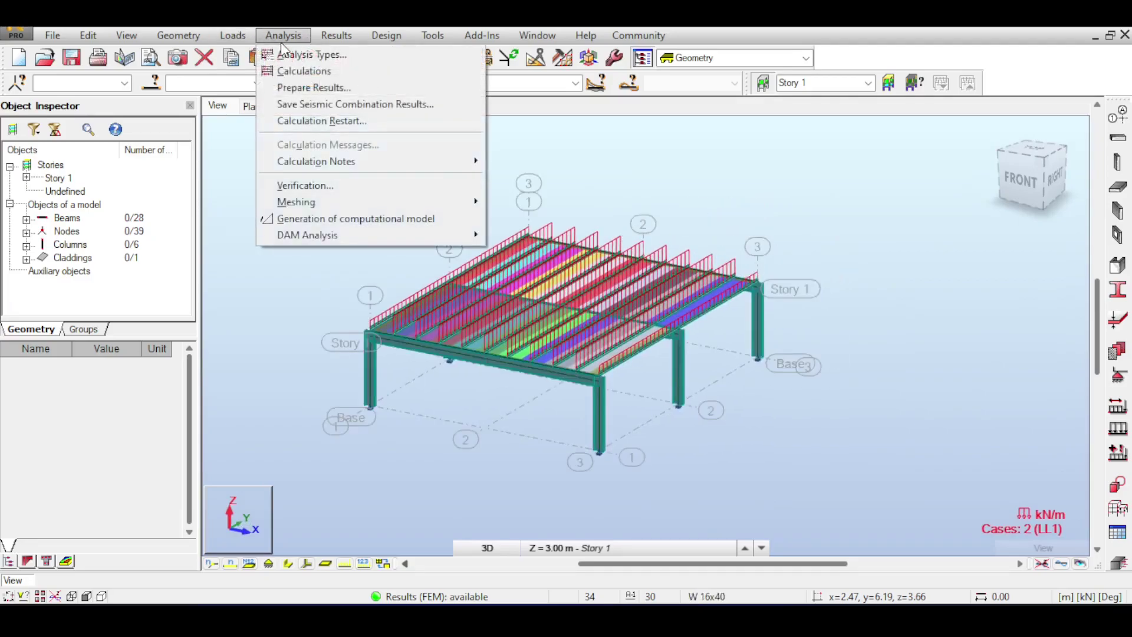
click(336, 35)
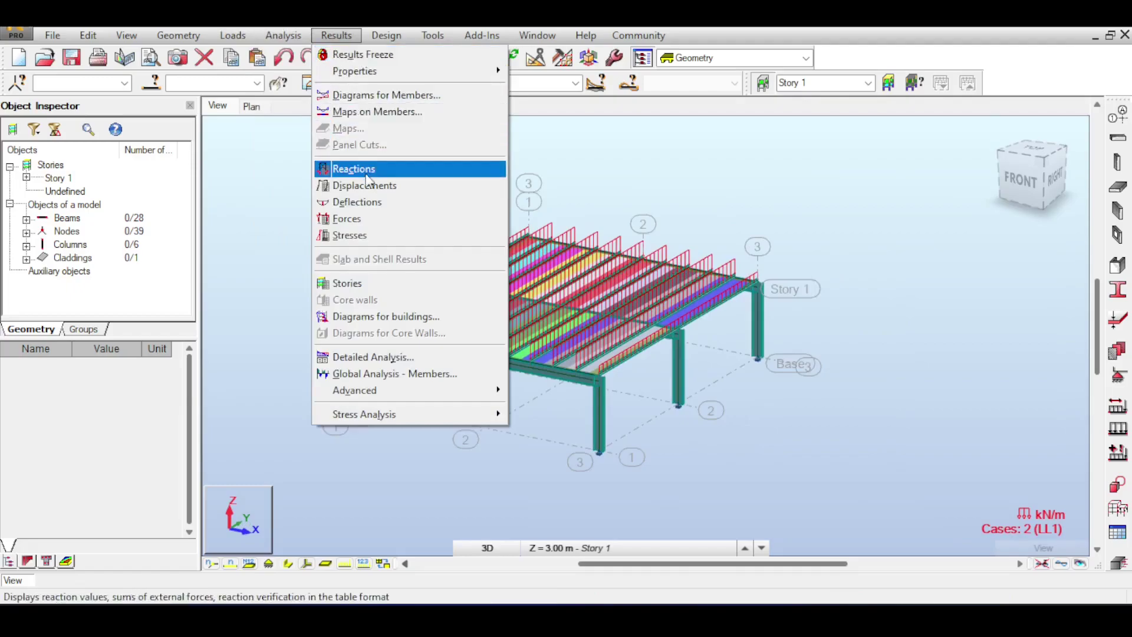
click(389, 96)
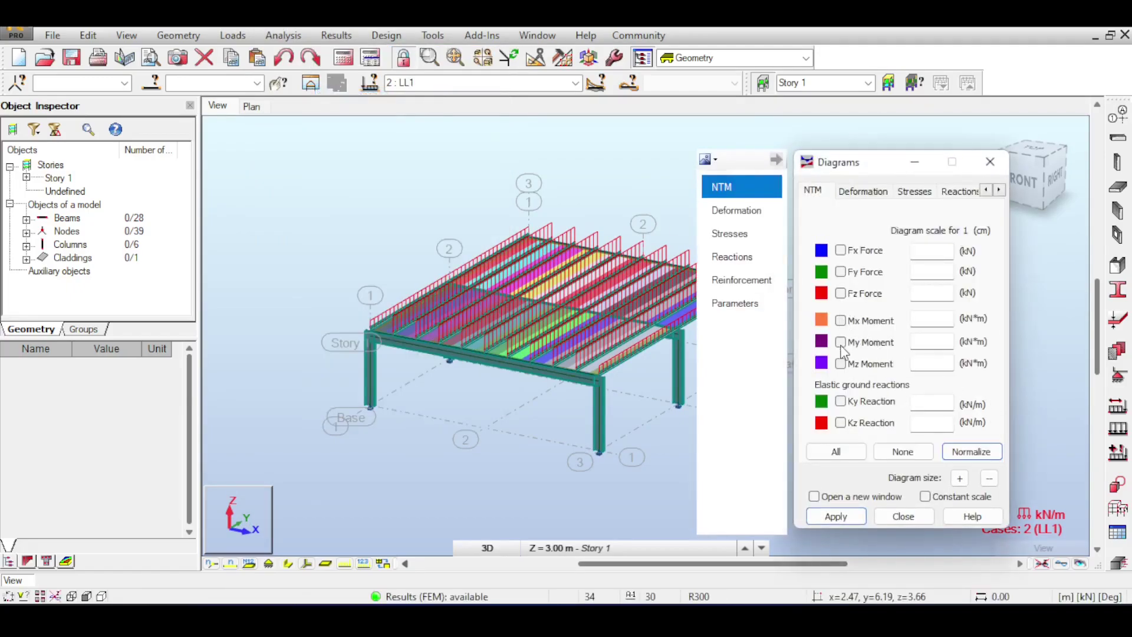
click(861, 515)
click(971, 452)
middle_drag(472, 262, 389, 258)
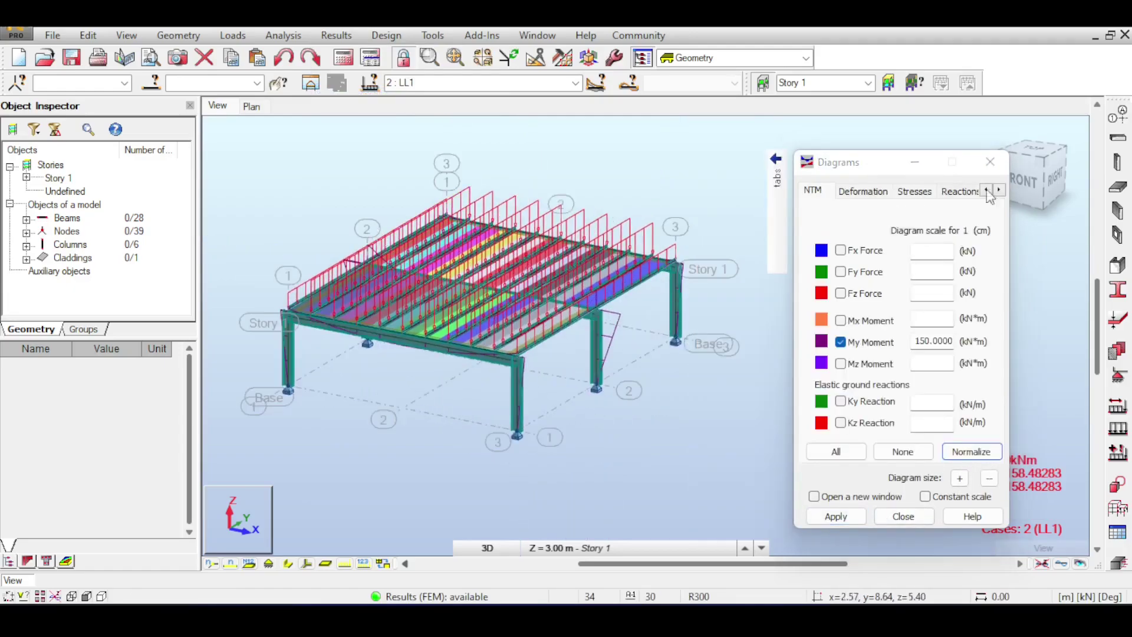
click(1053, 175)
mouse_move(996, 170)
mouse_down()
mouse_move(955, 171)
mouse_move(996, 177)
mouse_up()
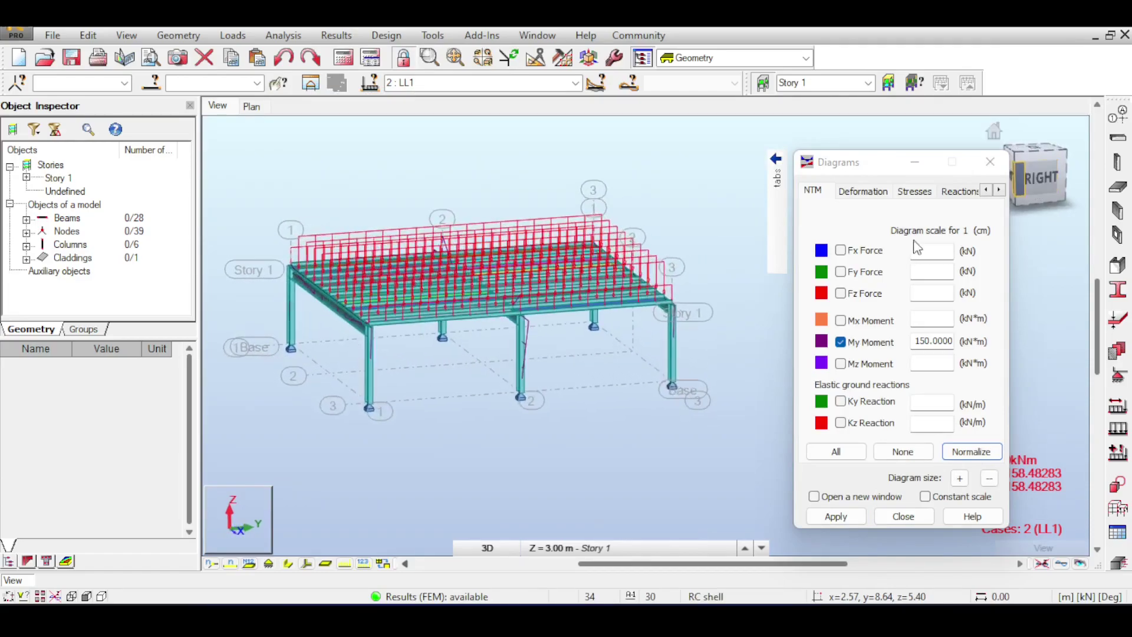
scroll(603, 313, up, 3)
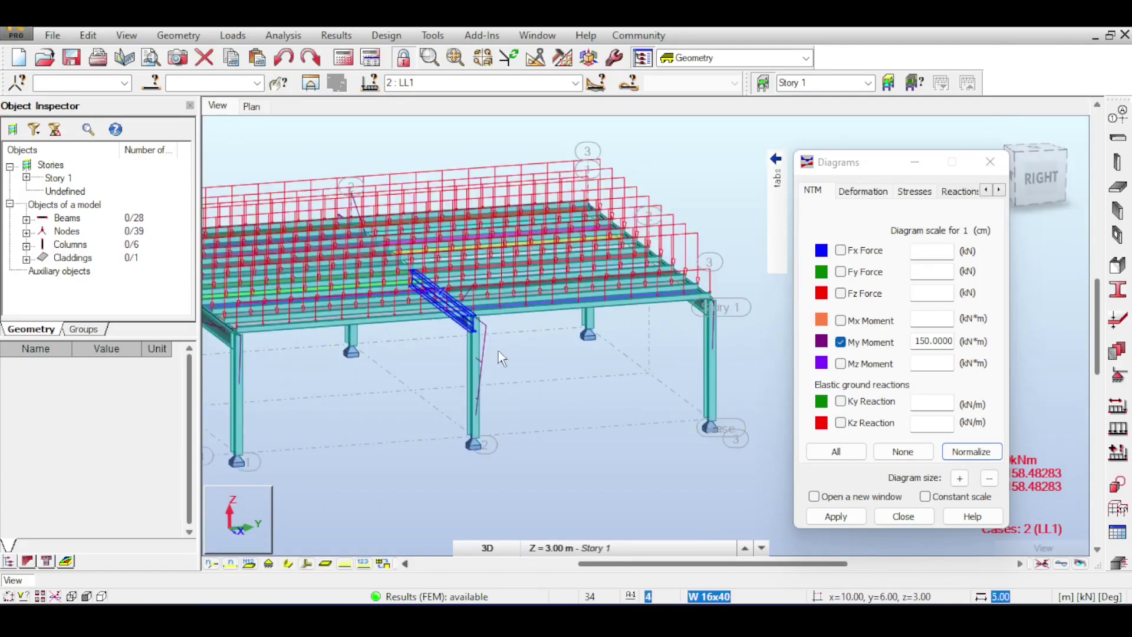
Hide the section shapes and automatically generated forces, and inspect the moment diagram at the middle column's beam joint.
click(300, 565)
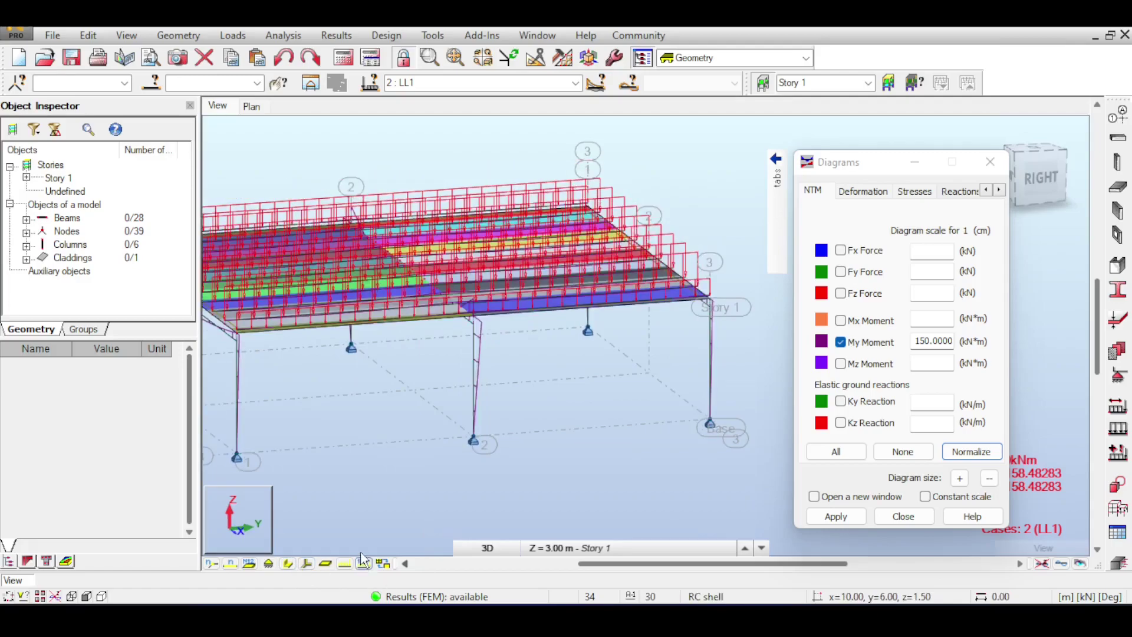
double_click(352, 376)
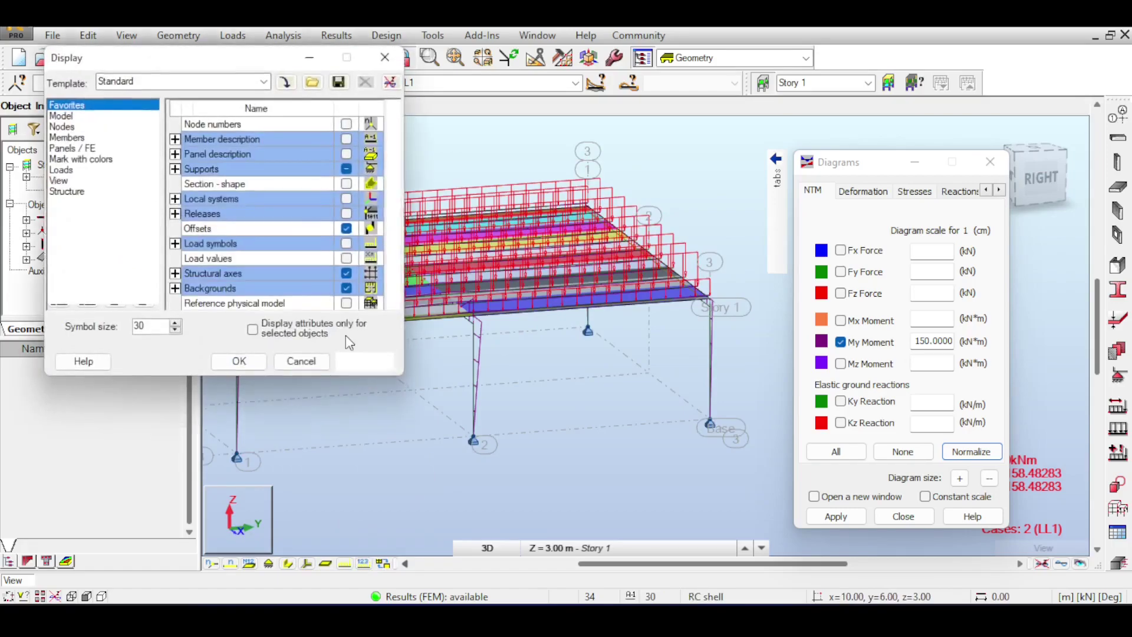
click(73, 171)
click(347, 186)
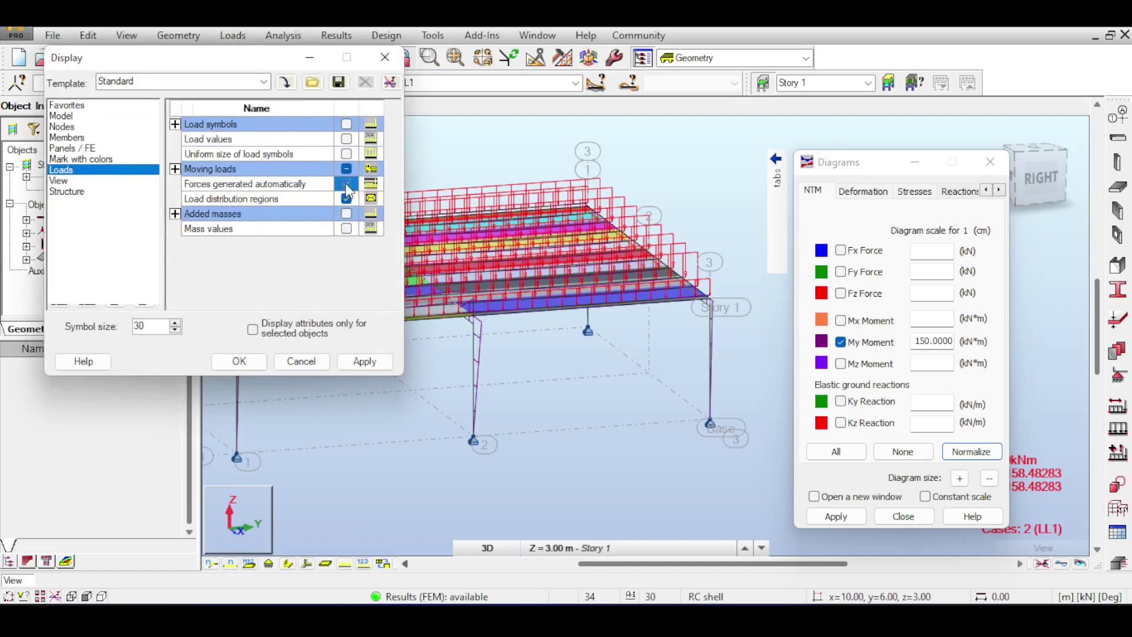
click(376, 355)
click(263, 363)
scroll(381, 348, up, 5)
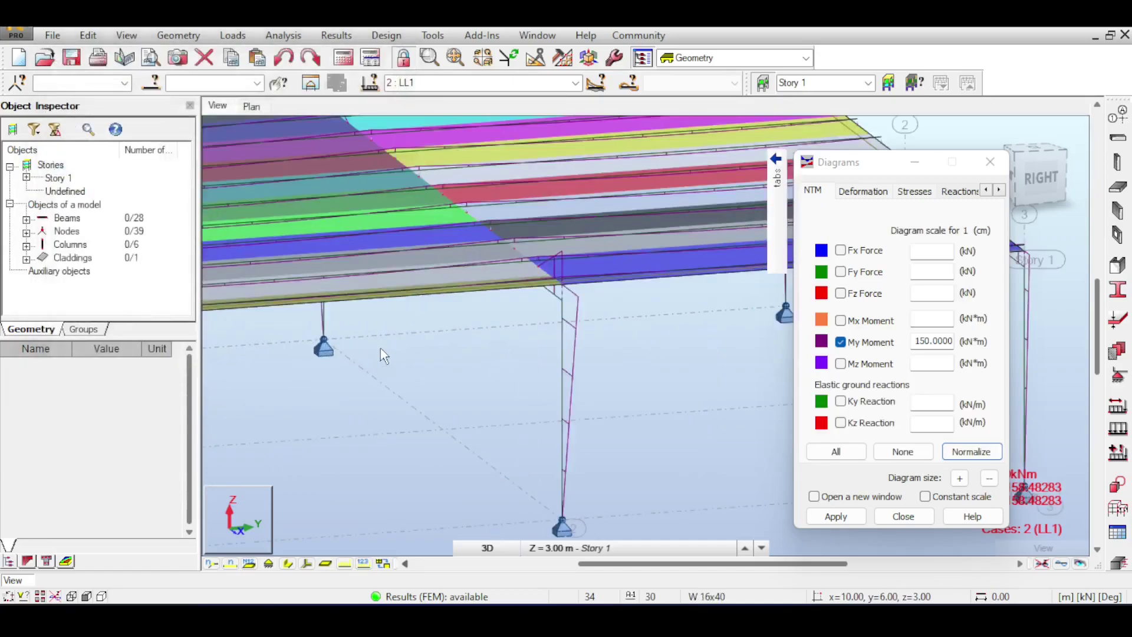
scroll(576, 223, up, 3)
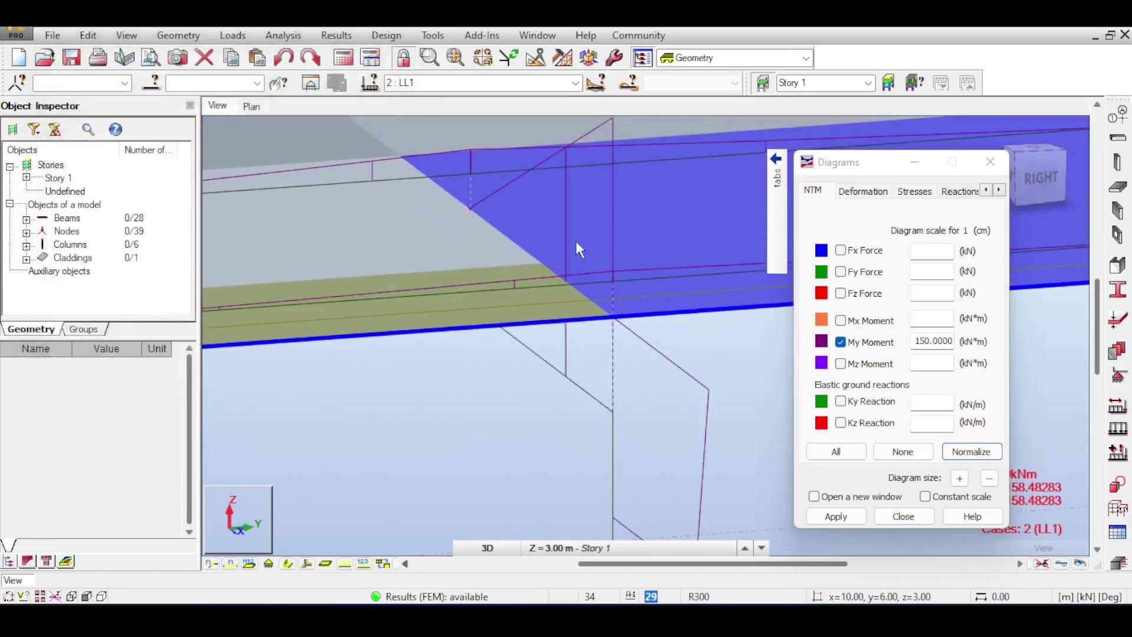
Return to a view of the whole frame and display the member section shapes again.
scroll(613, 265, down, 5)
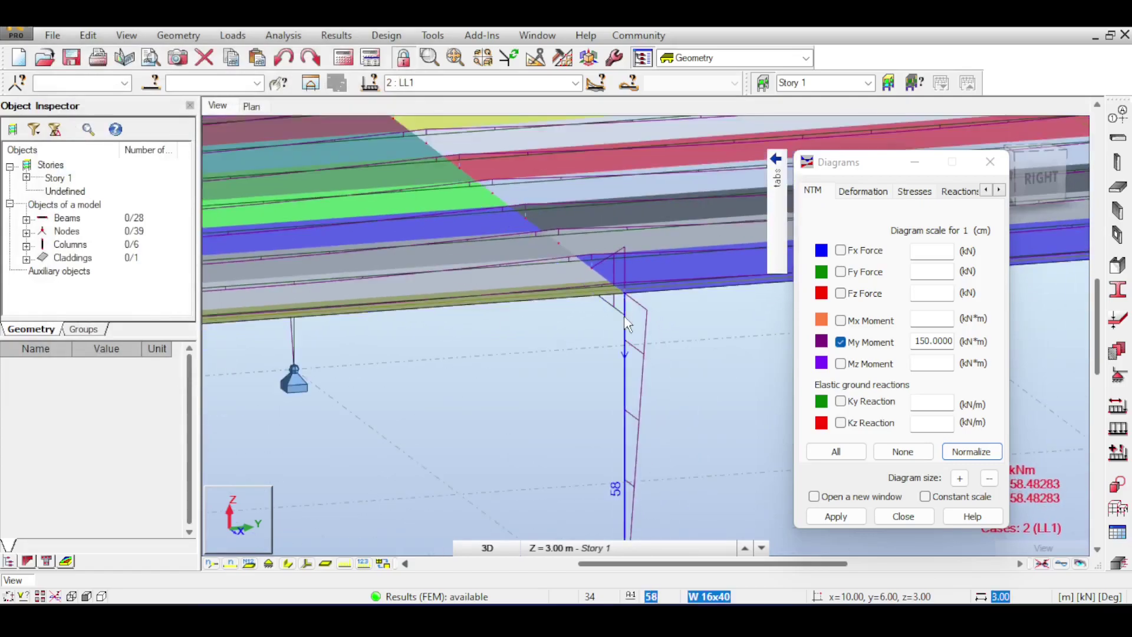
scroll(626, 326, down, 4)
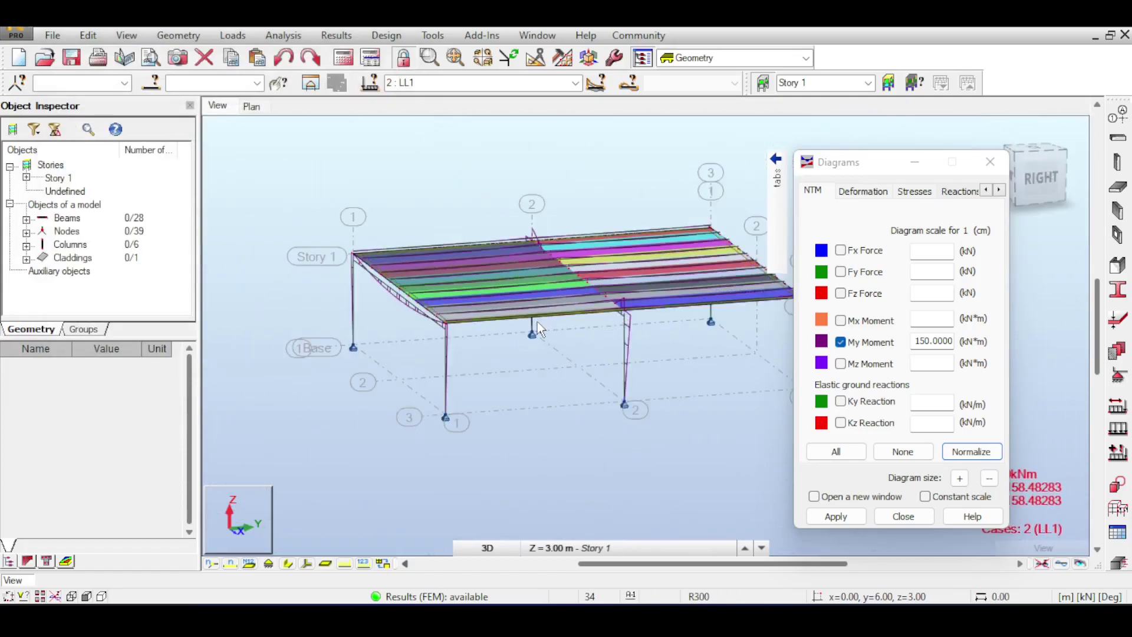
click(289, 564)
scroll(561, 300, up, 3)
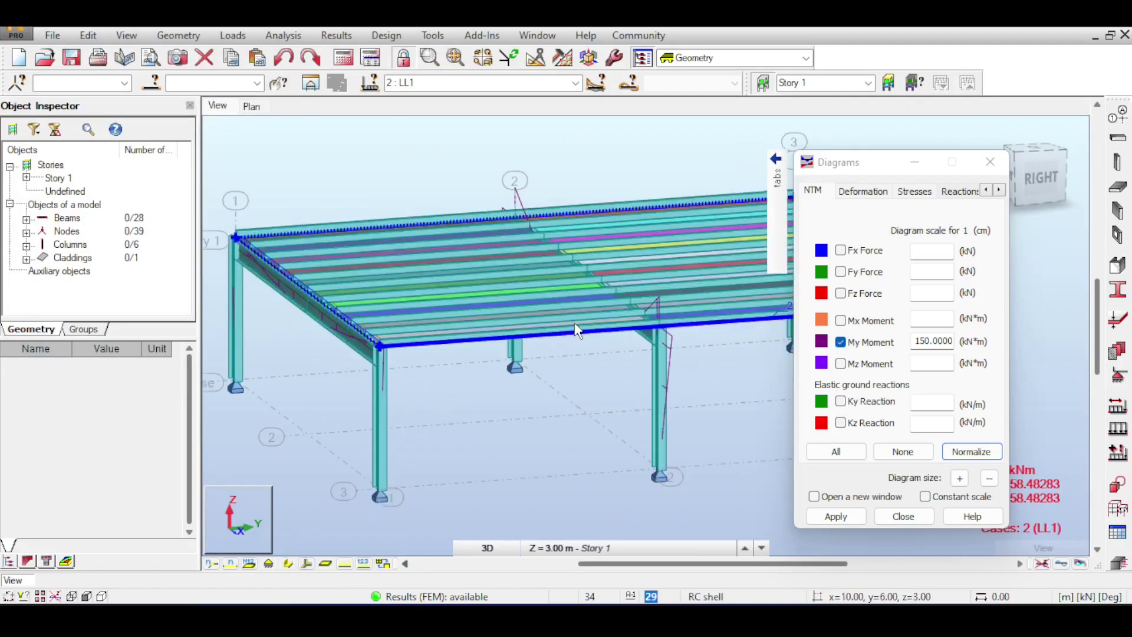
Display the My moment diagram in the properties of beam 15, and close the member properties and the Diagrams settings.
right_click(475, 243)
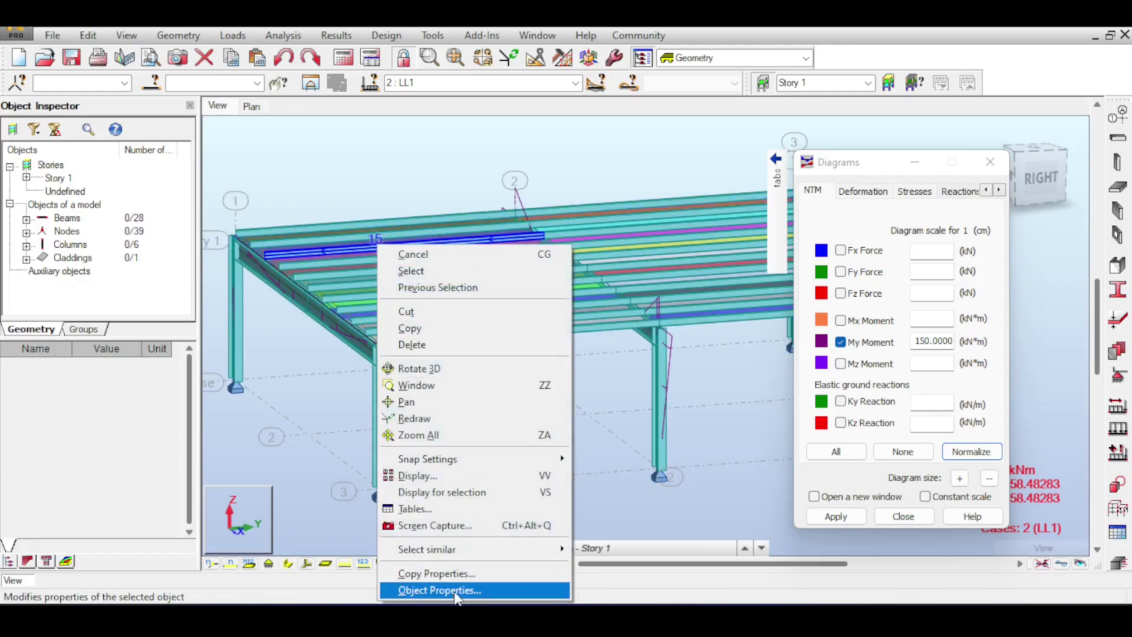
click(457, 594)
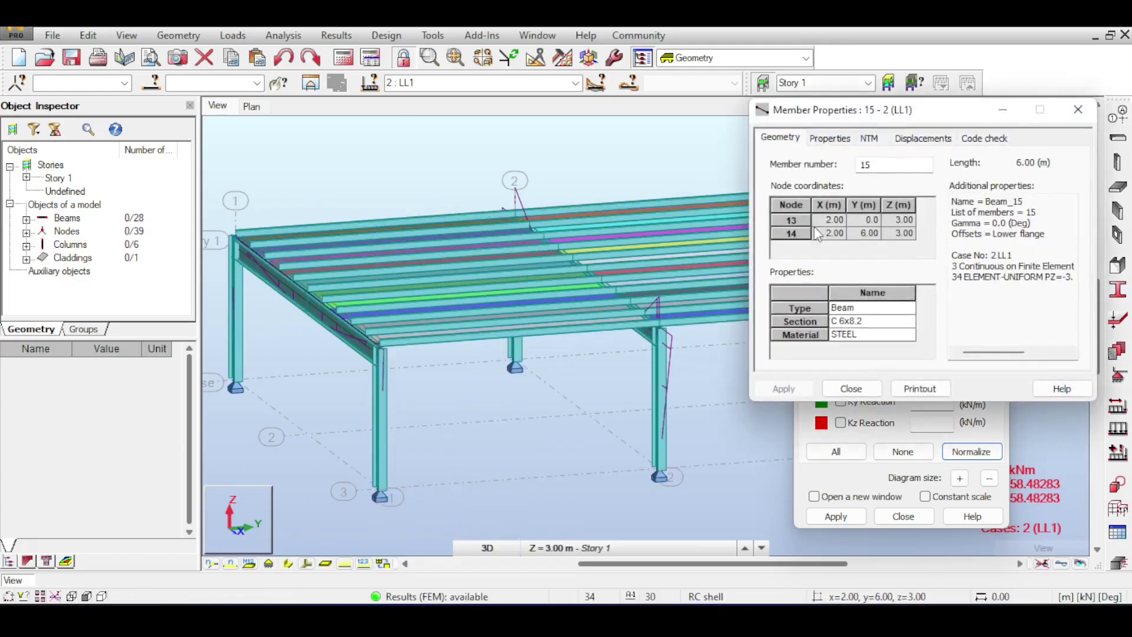
click(868, 140)
click(1031, 293)
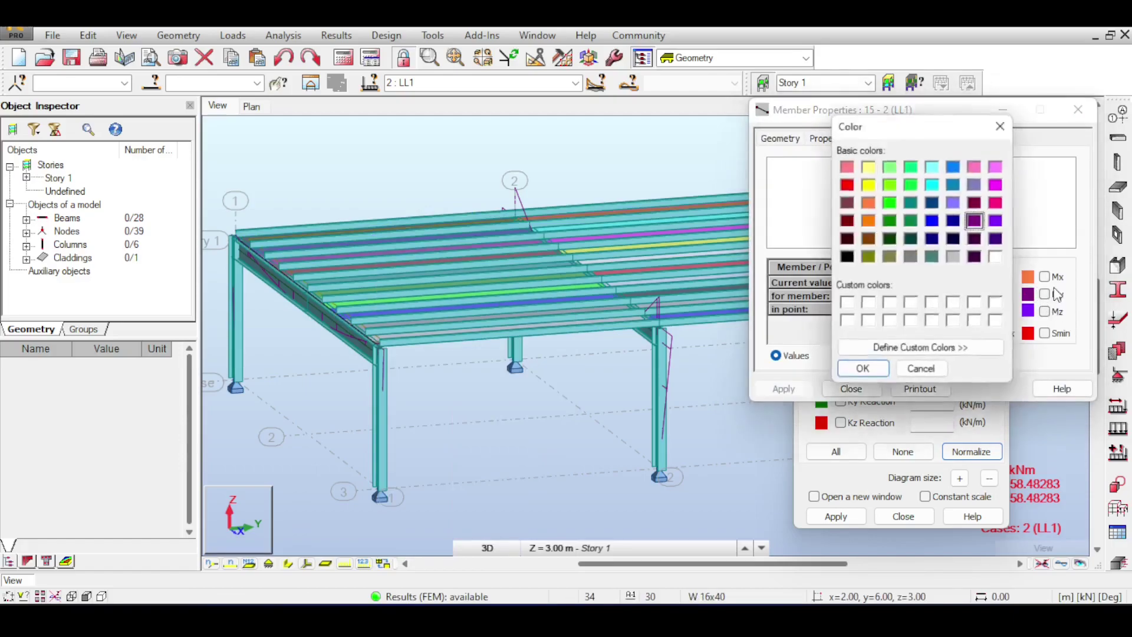
click(921, 369)
click(1045, 294)
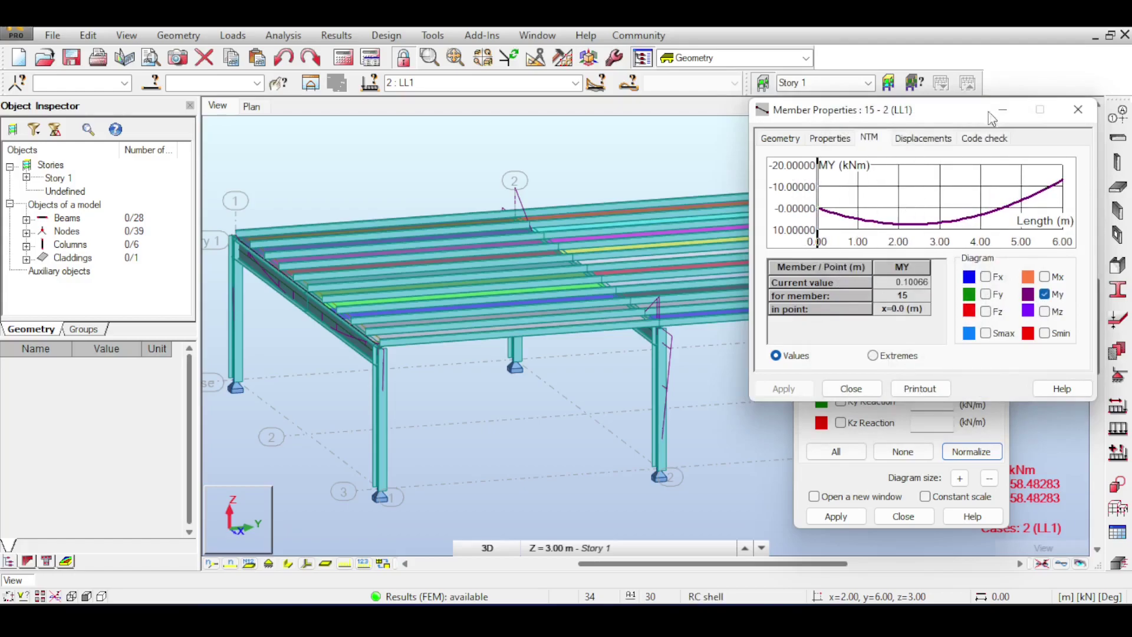
click(1087, 112)
click(990, 168)
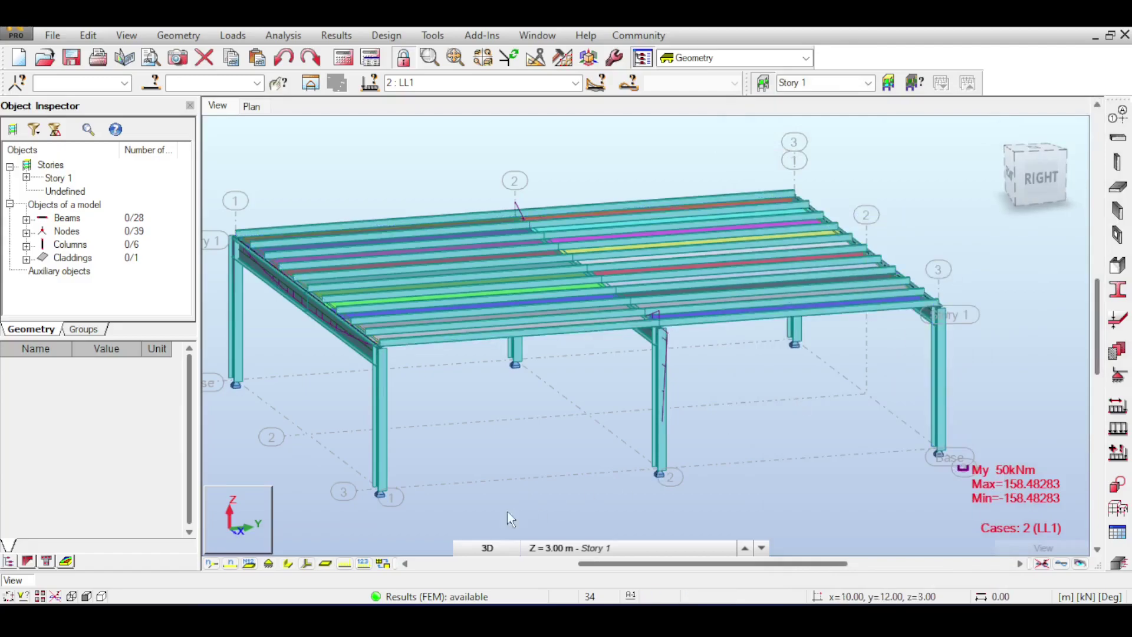
View the frame from the front and select the two channel beams along the frame edge at axis 3.
scroll(661, 353, up, 5)
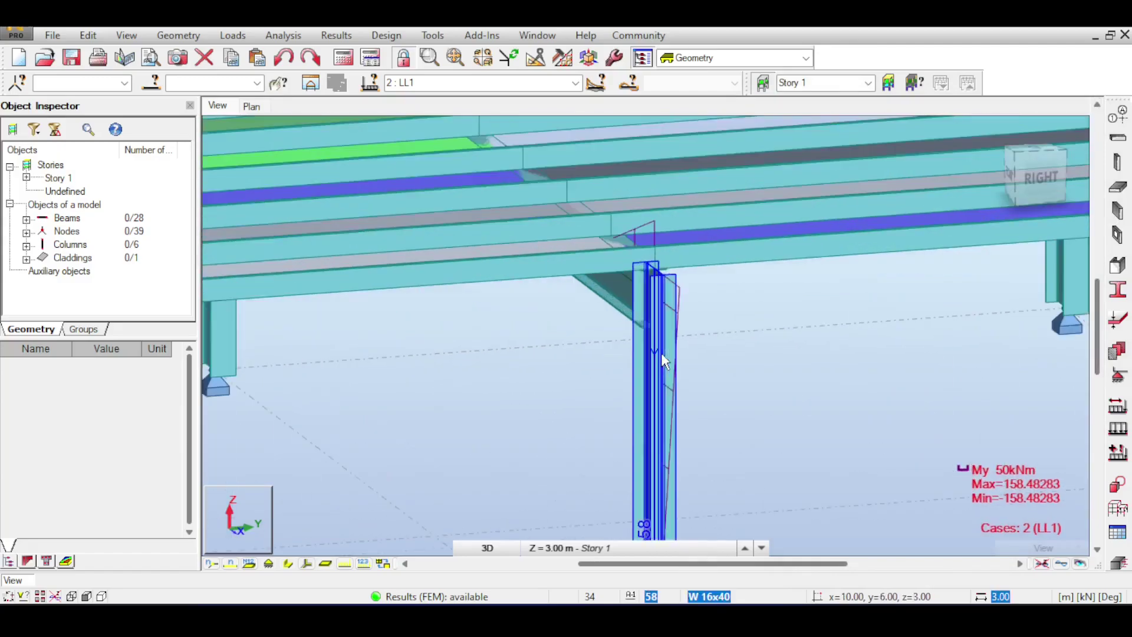
scroll(674, 335, down, 5)
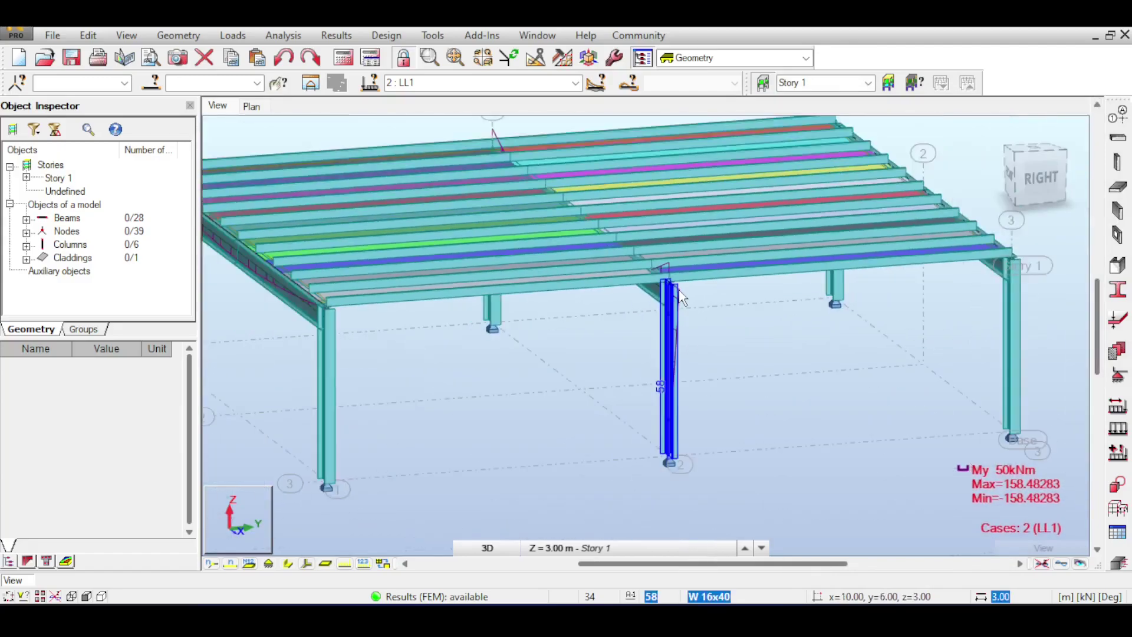
scroll(756, 285, up, 3)
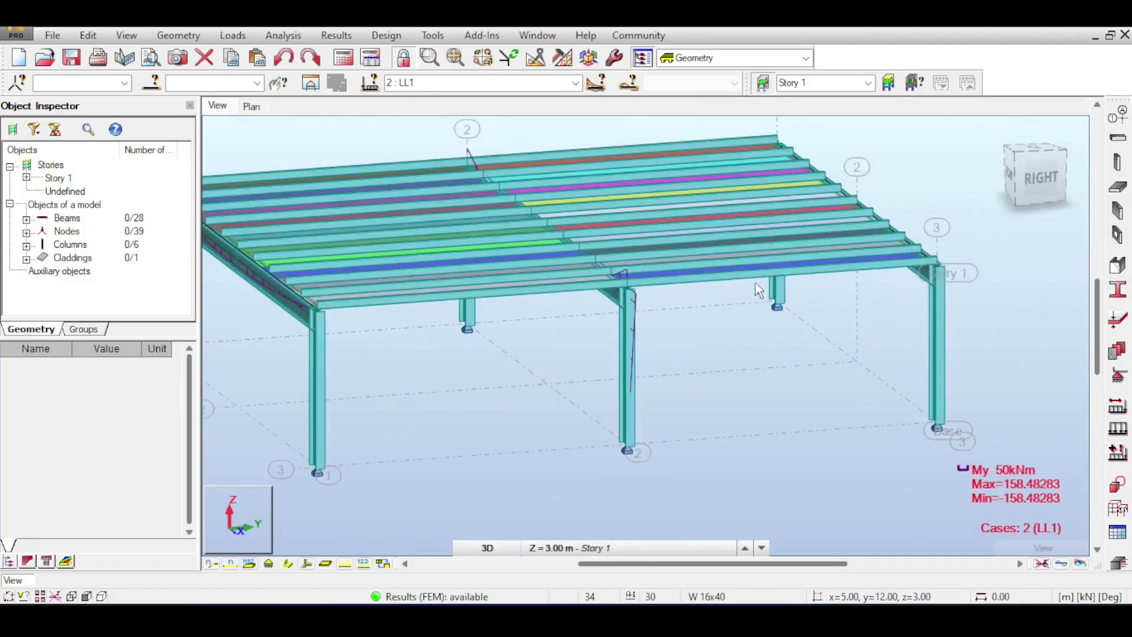
scroll(758, 289, down, 5)
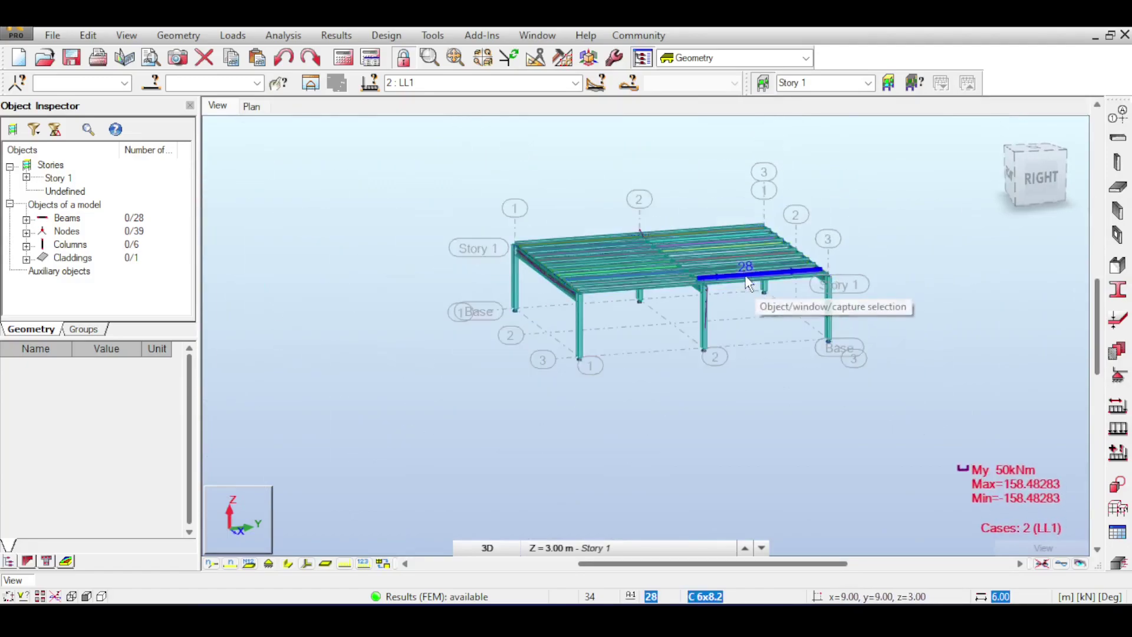
click(1009, 178)
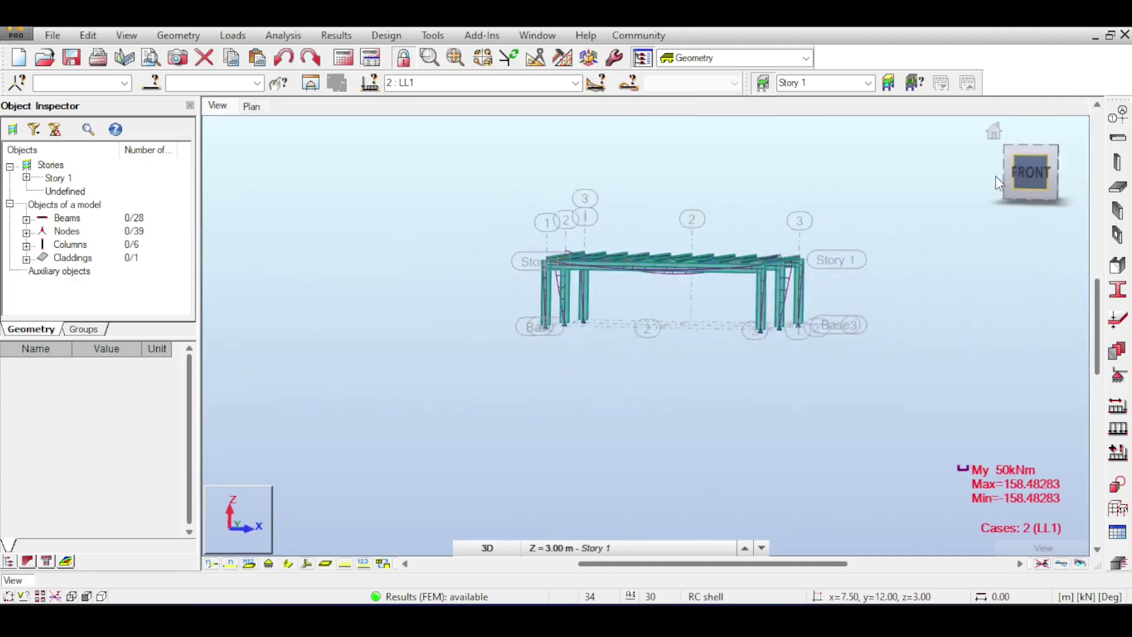
scroll(758, 277, up, 3)
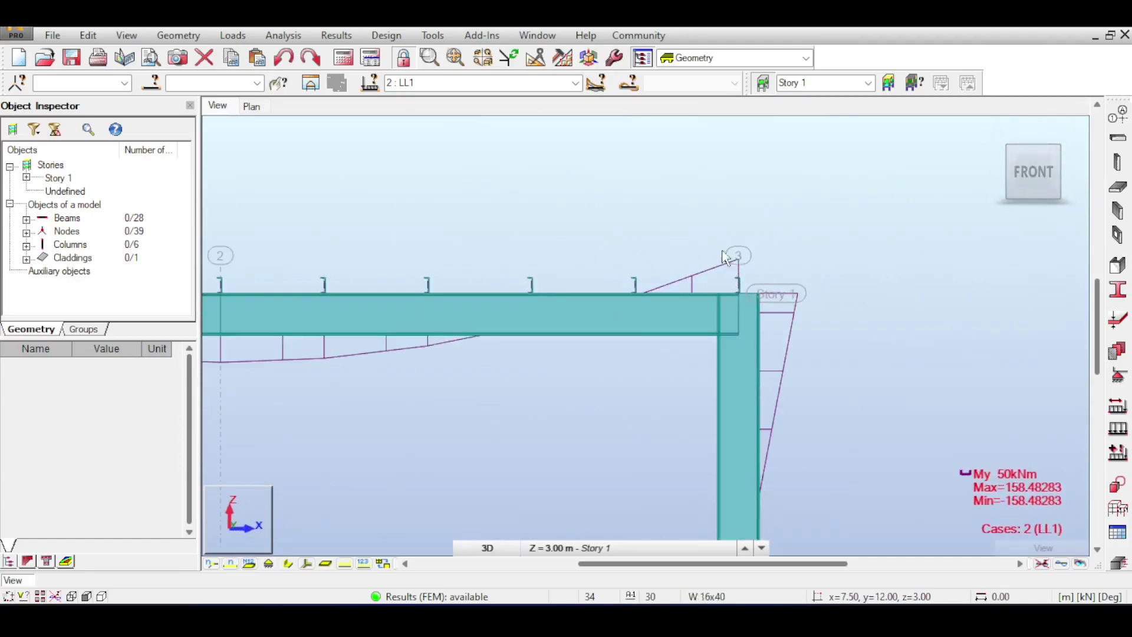
drag(706, 221, 814, 347)
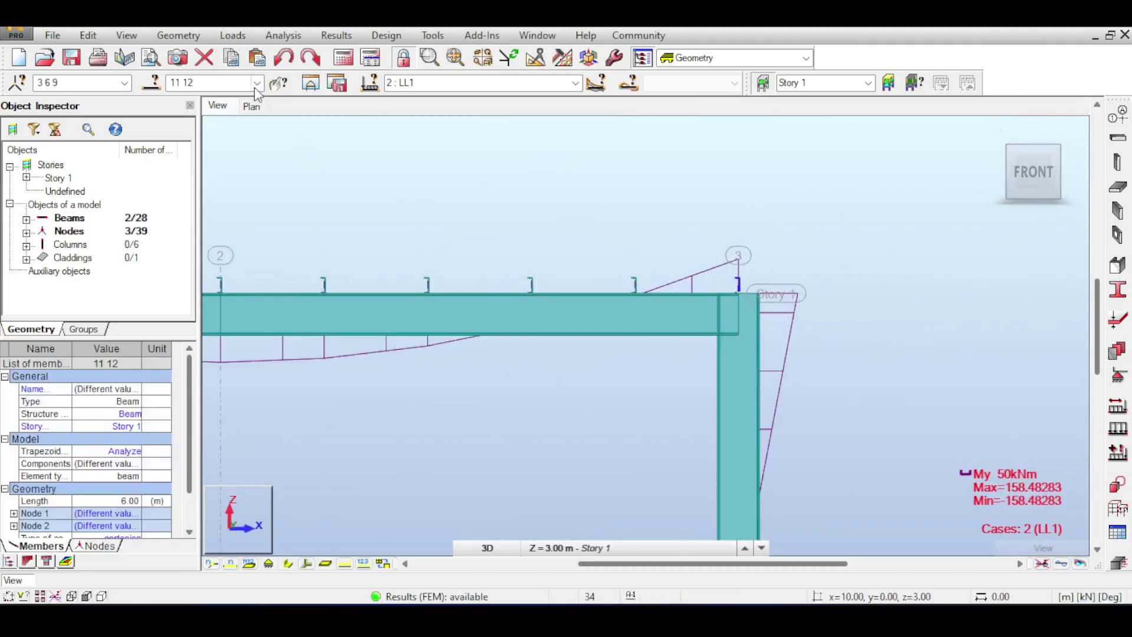
Run a detailed analysis of the selected edge beams, showing the Fz force and My moment diagrams.
click(336, 35)
click(371, 357)
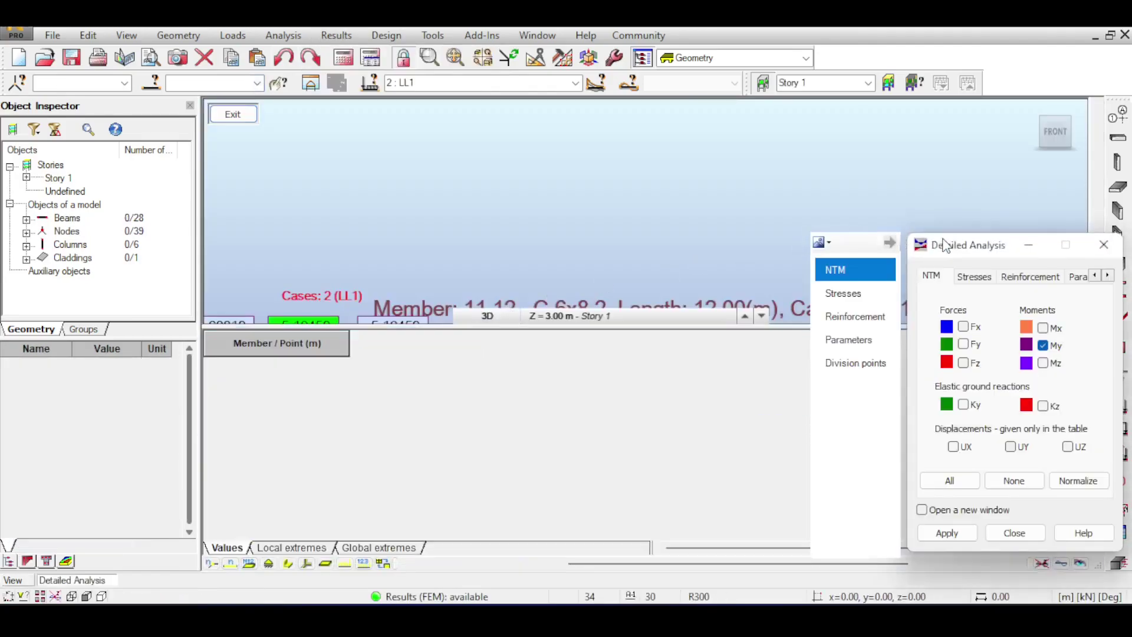
drag(945, 245, 886, 137)
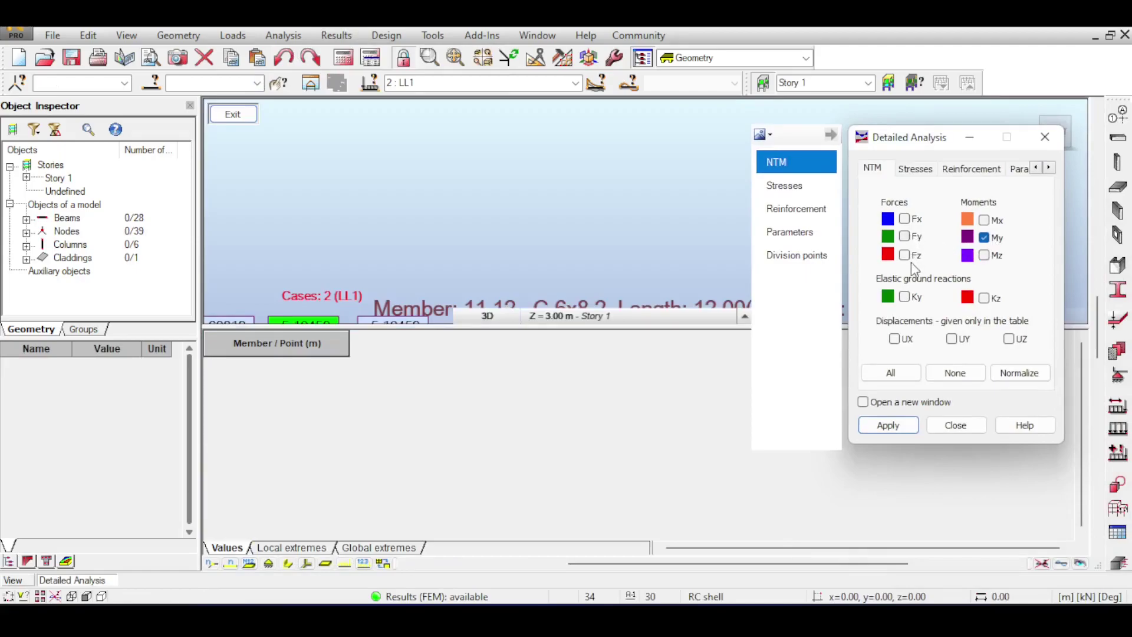
click(888, 425)
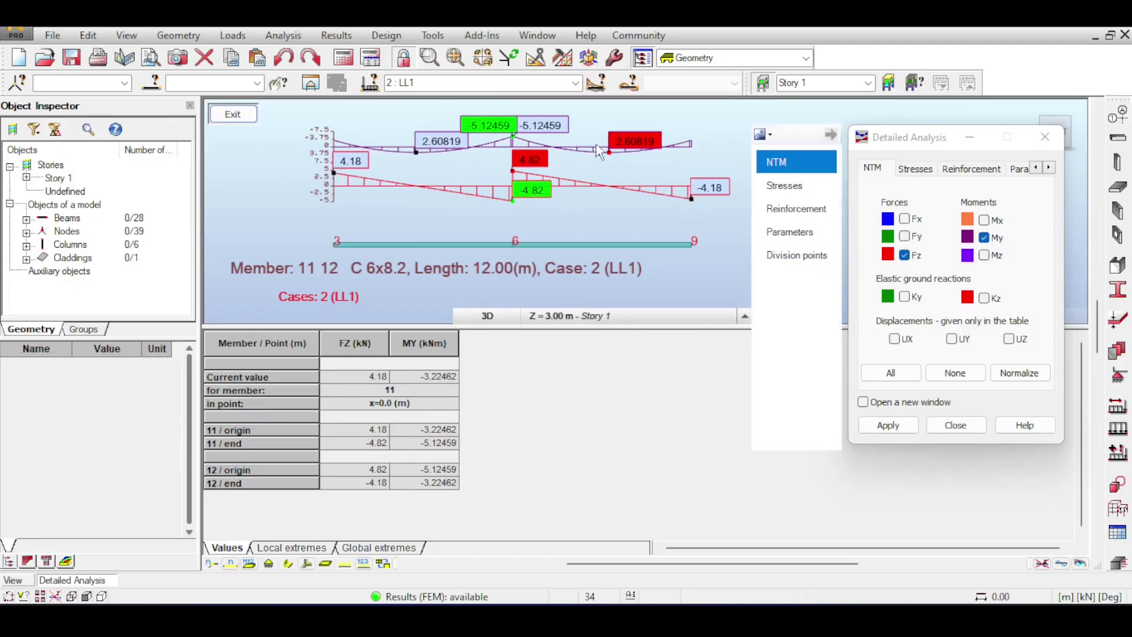
Examine the edge beams' shear and moment values, exit the detailed analysis and close its settings.
click(487, 315)
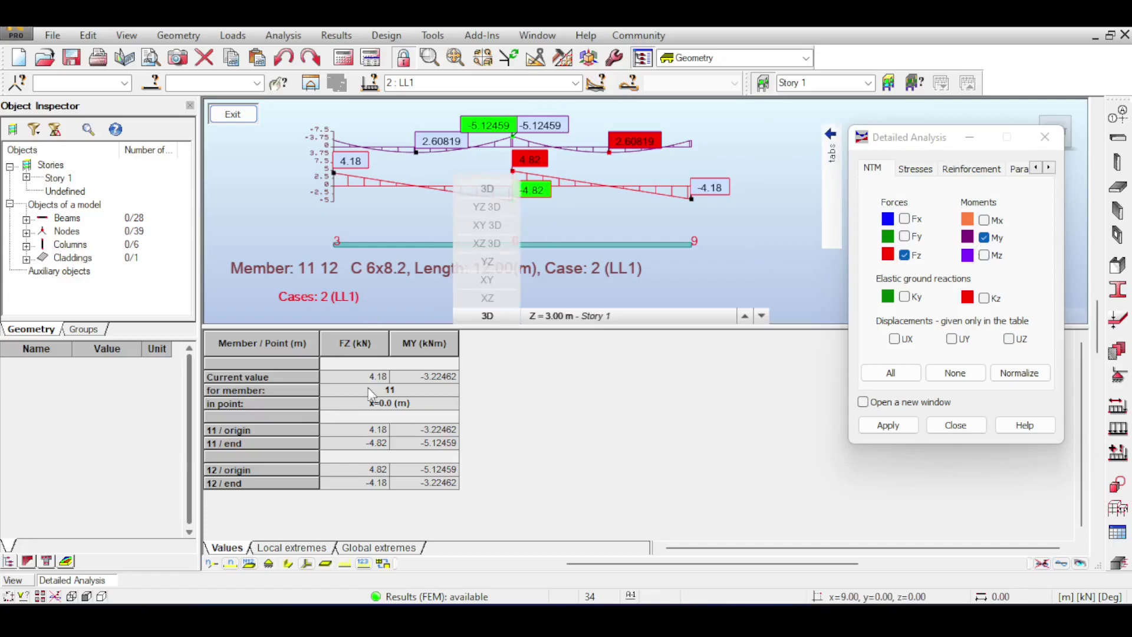
click(372, 407)
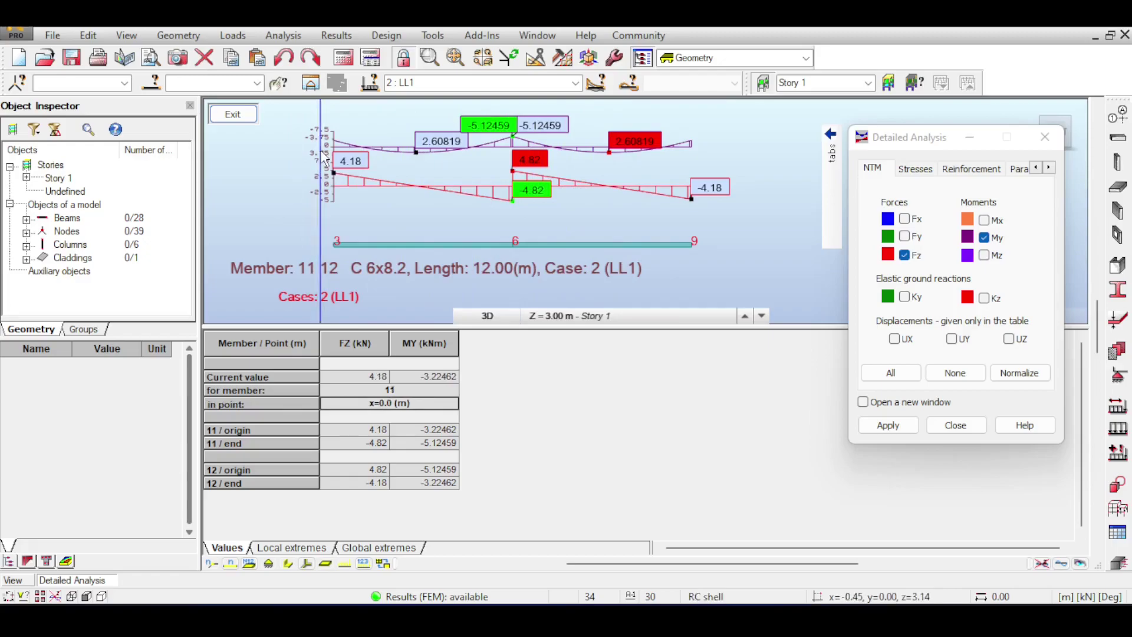
click(233, 113)
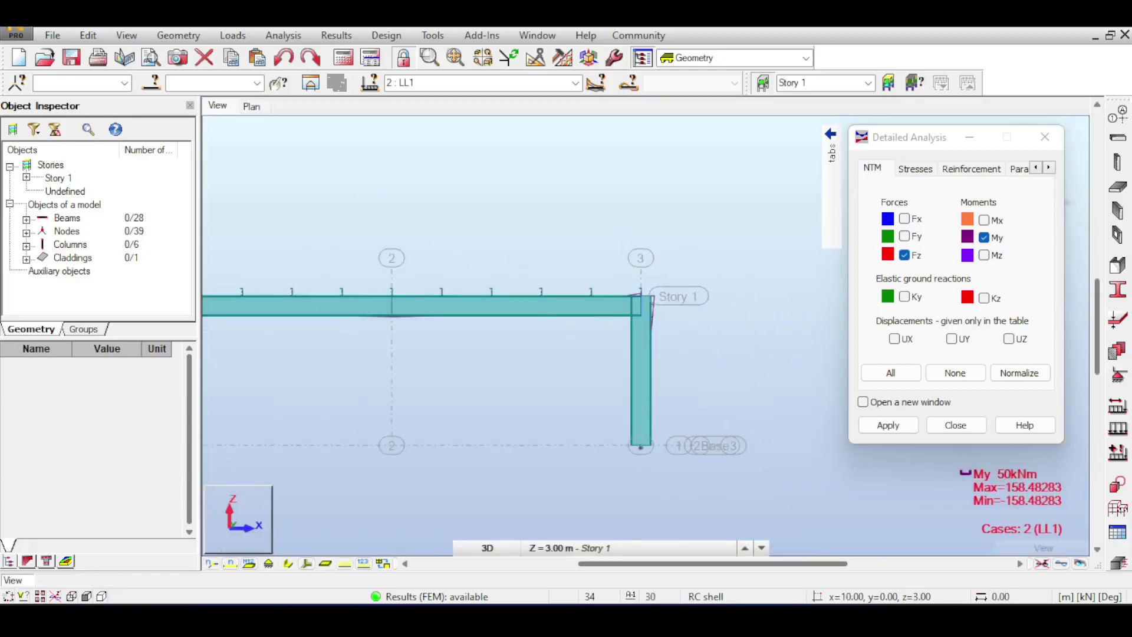
click(933, 425)
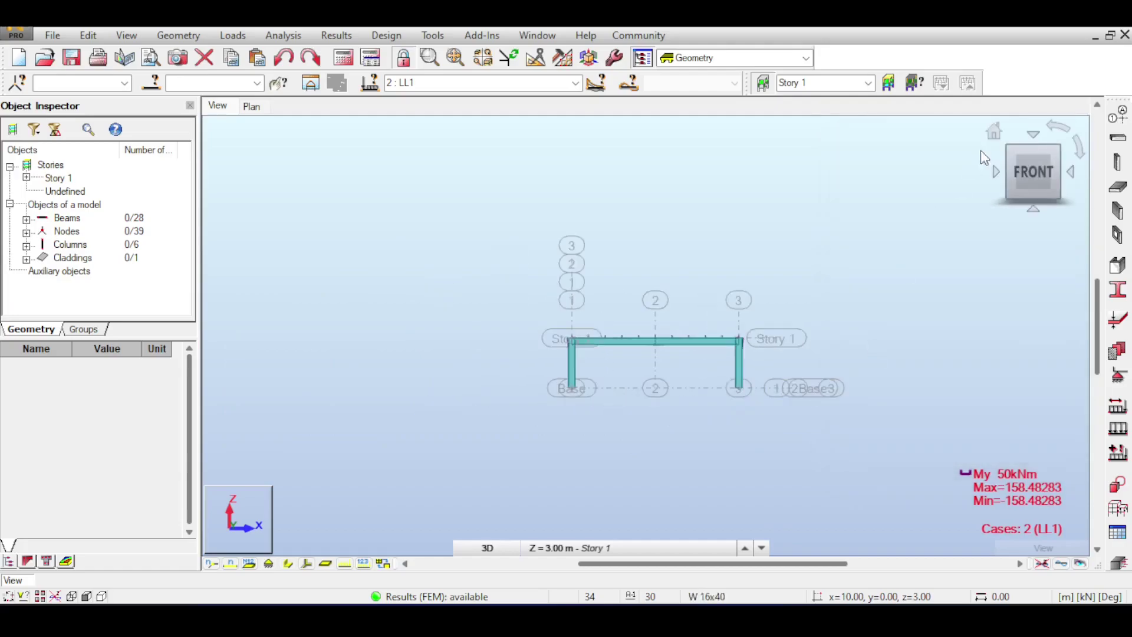
Examine the frame from the home view and its right side, focusing on the moments where beams meet the middle and corner columns.
click(995, 132)
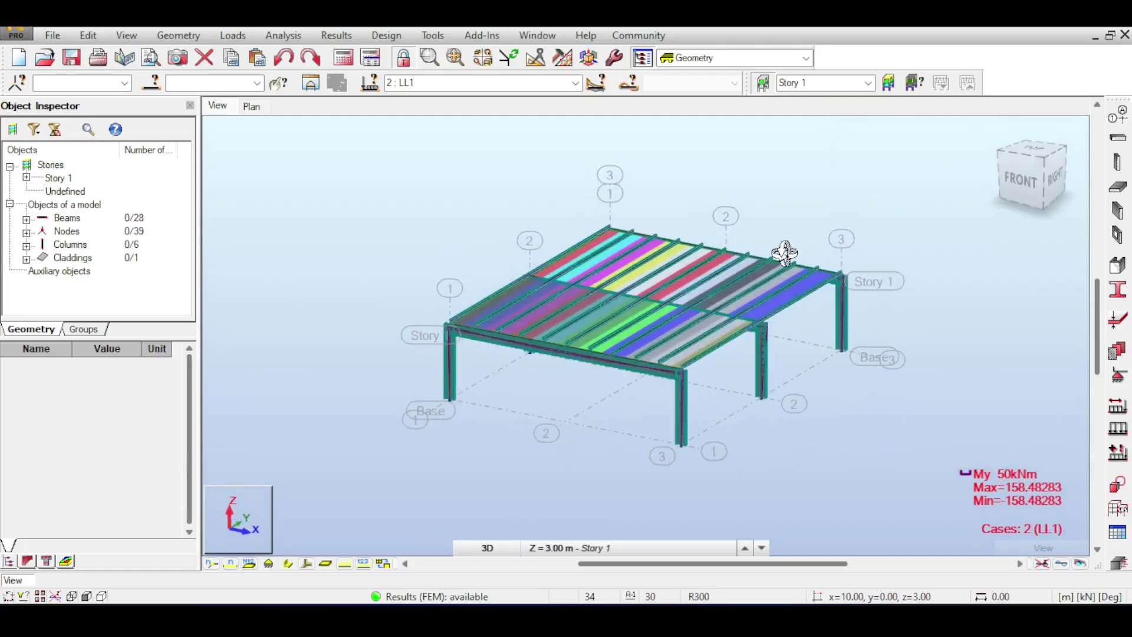
scroll(785, 252, down, 1)
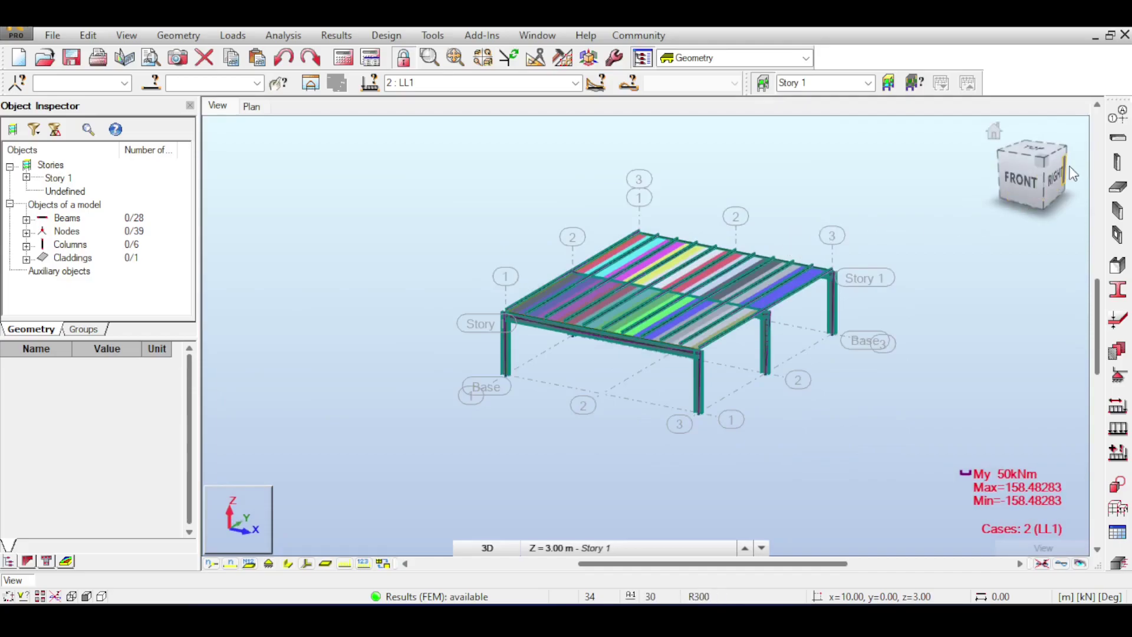
scroll(842, 288, up, 4)
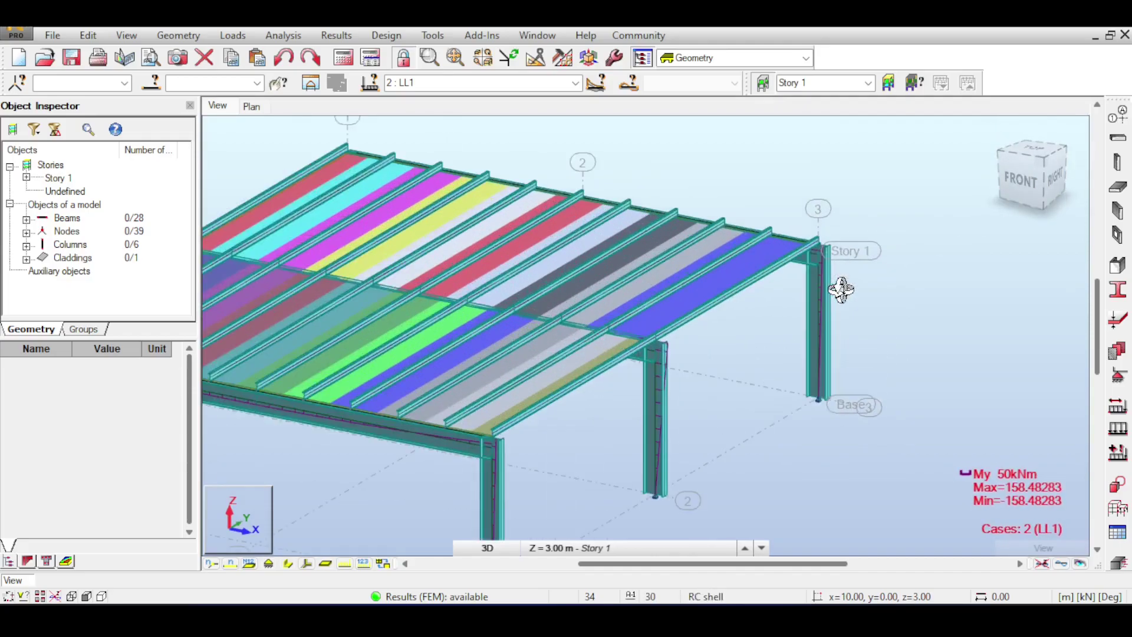
click(1043, 178)
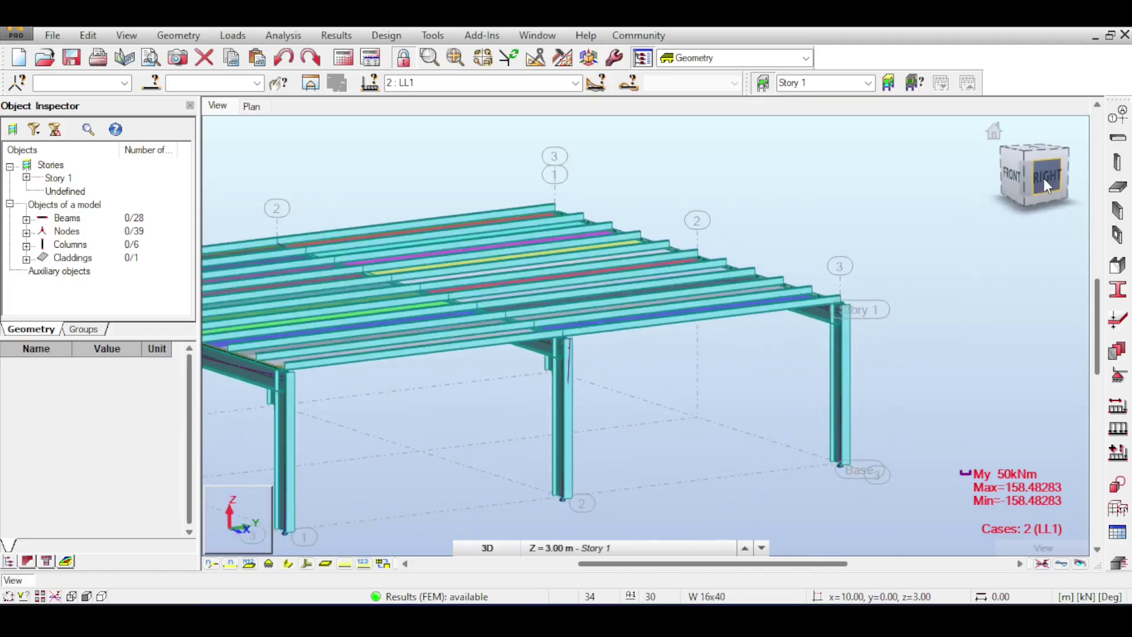
scroll(649, 328, up, 3)
middle_drag(541, 275, 740, 221)
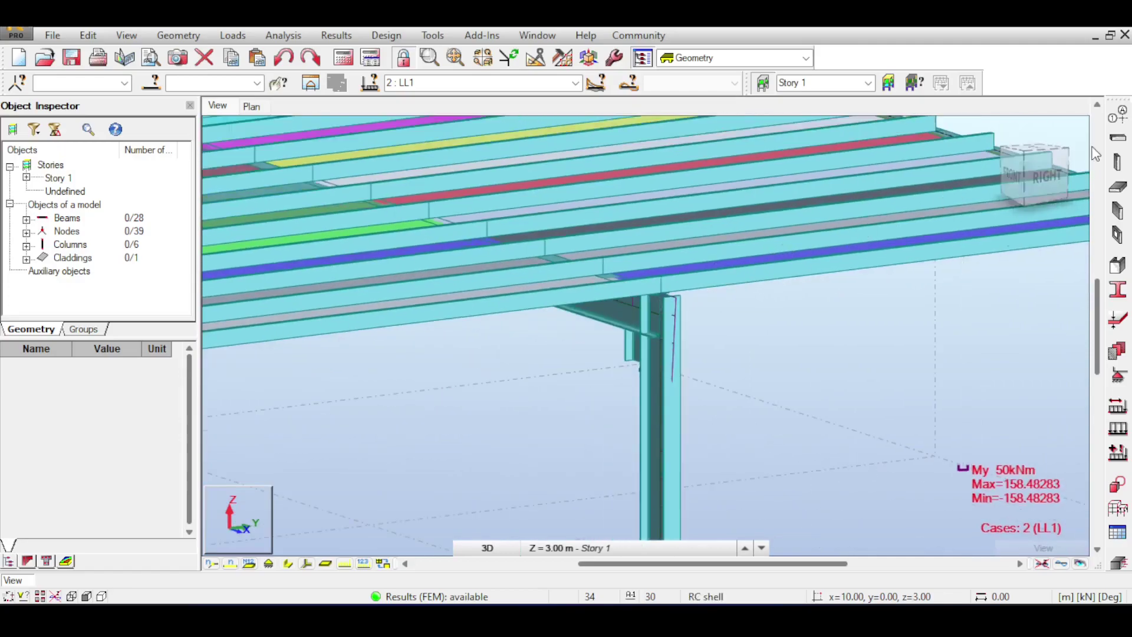
middle_drag(657, 352, 720, 348)
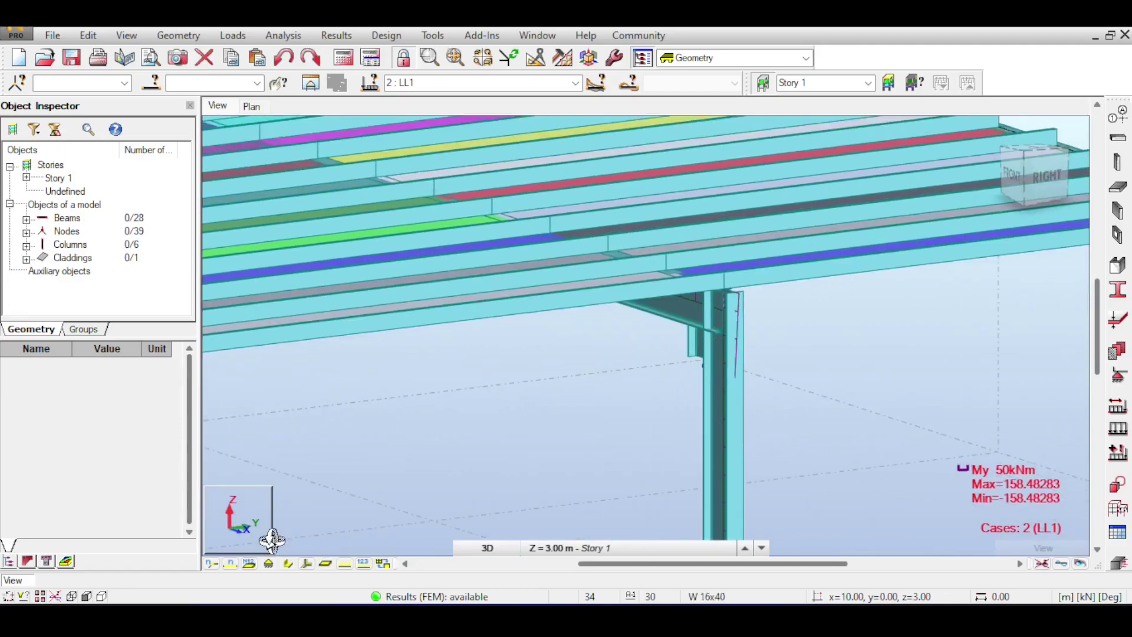
scroll(720, 286, up, 1)
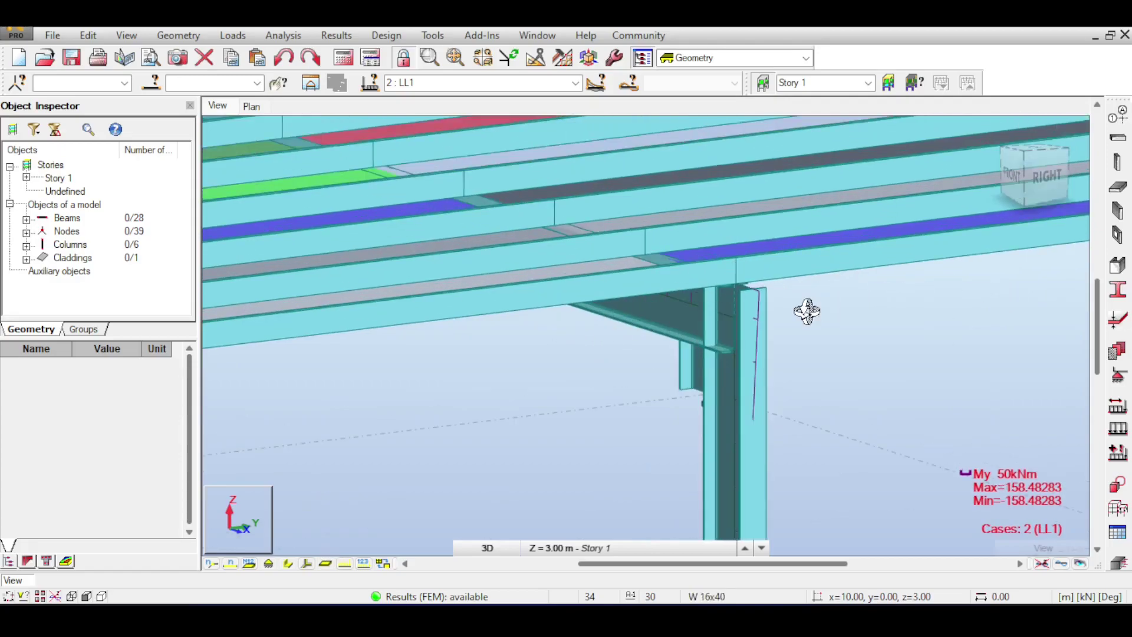
scroll(720, 280, down, 2)
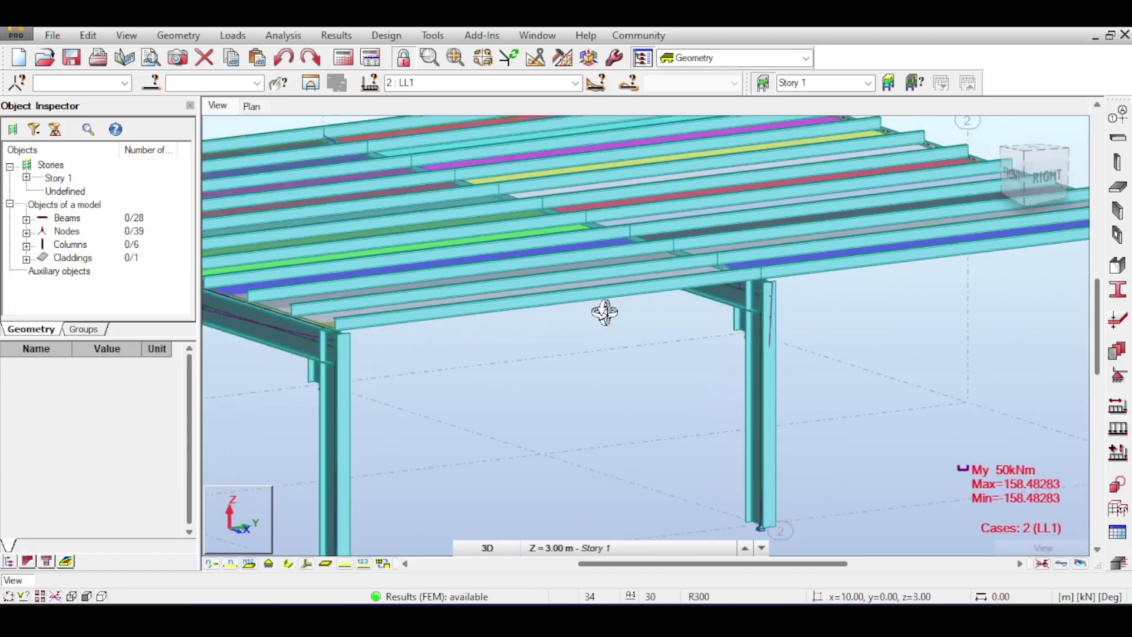
middle_drag(755, 286, 428, 340)
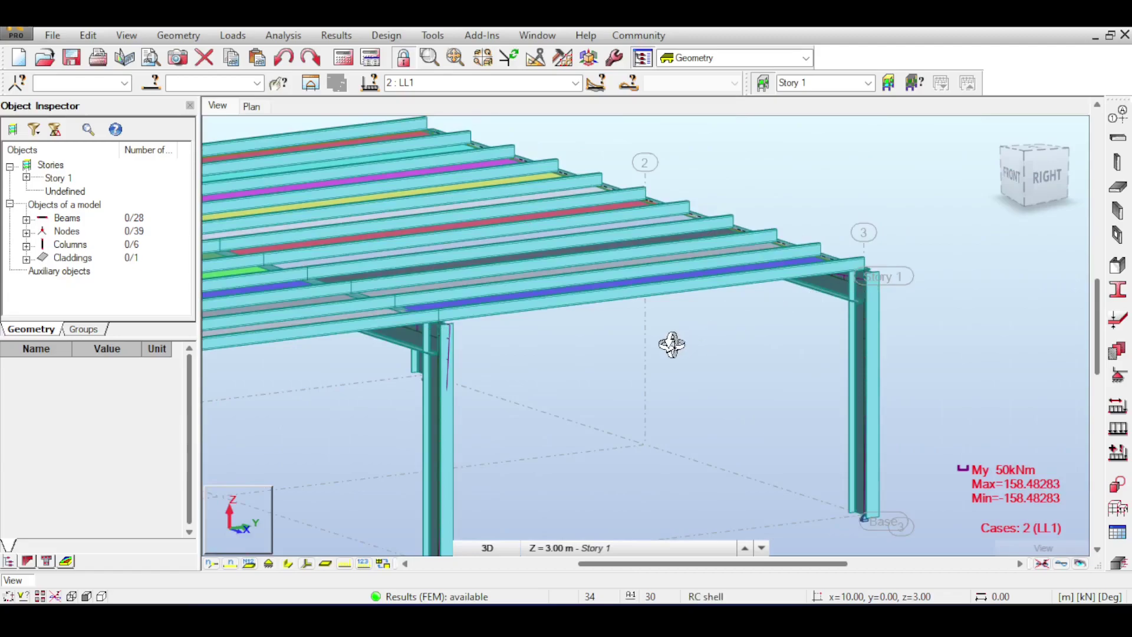
scroll(555, 388, down, 3)
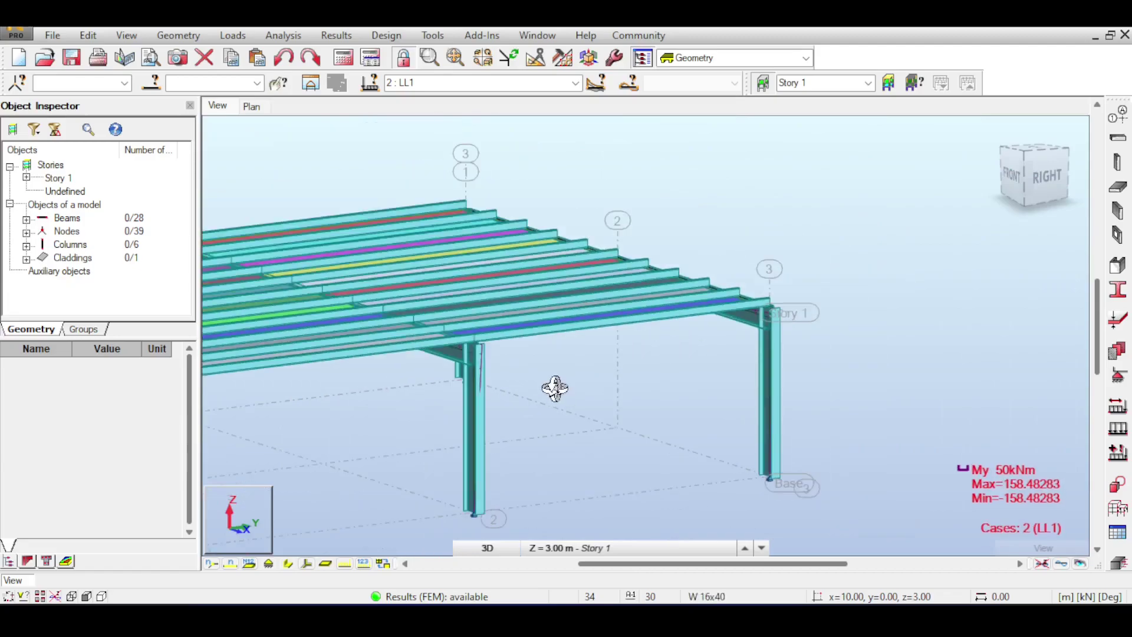
middle_drag(554, 388, 684, 316)
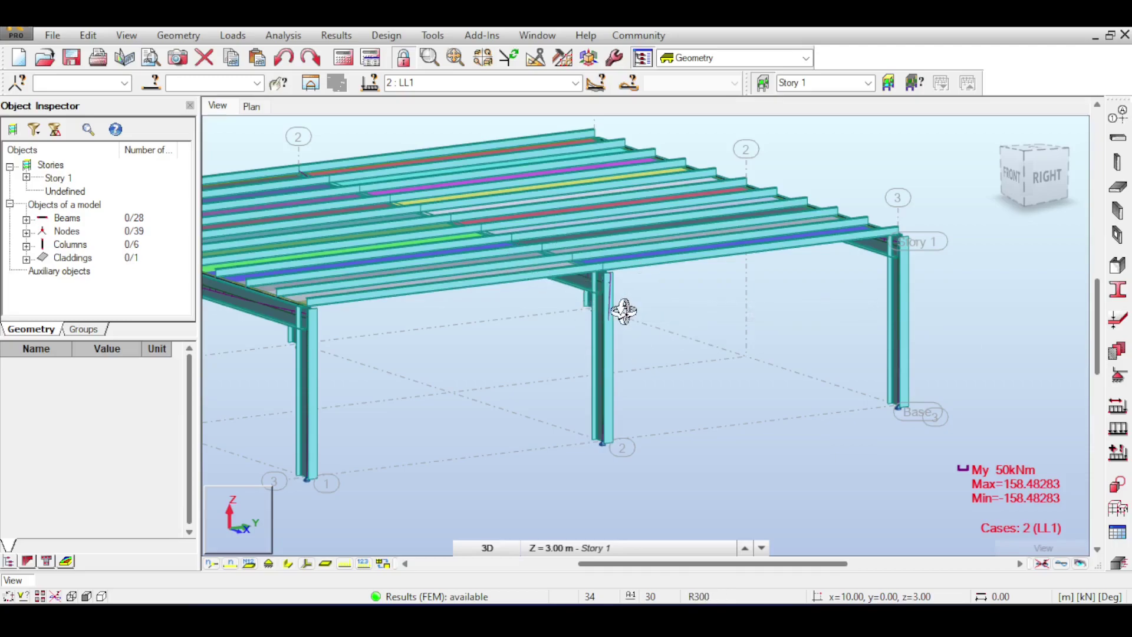
scroll(475, 298, up, 3)
middle_drag(471, 311, 572, 285)
scroll(571, 285, down, 1)
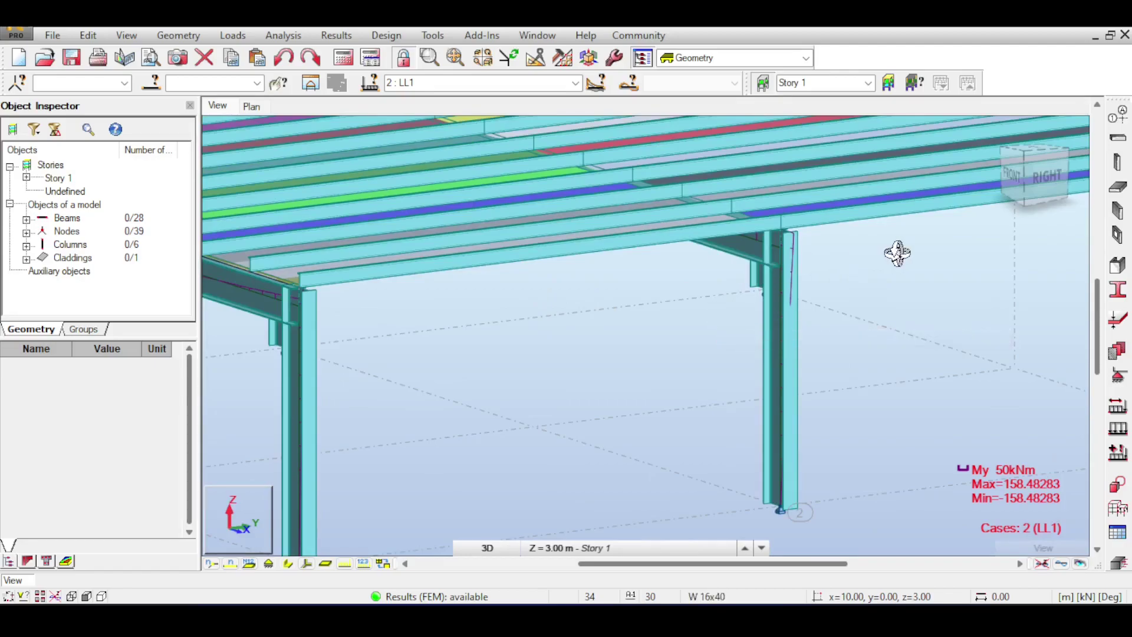
scroll(897, 253, down, 3)
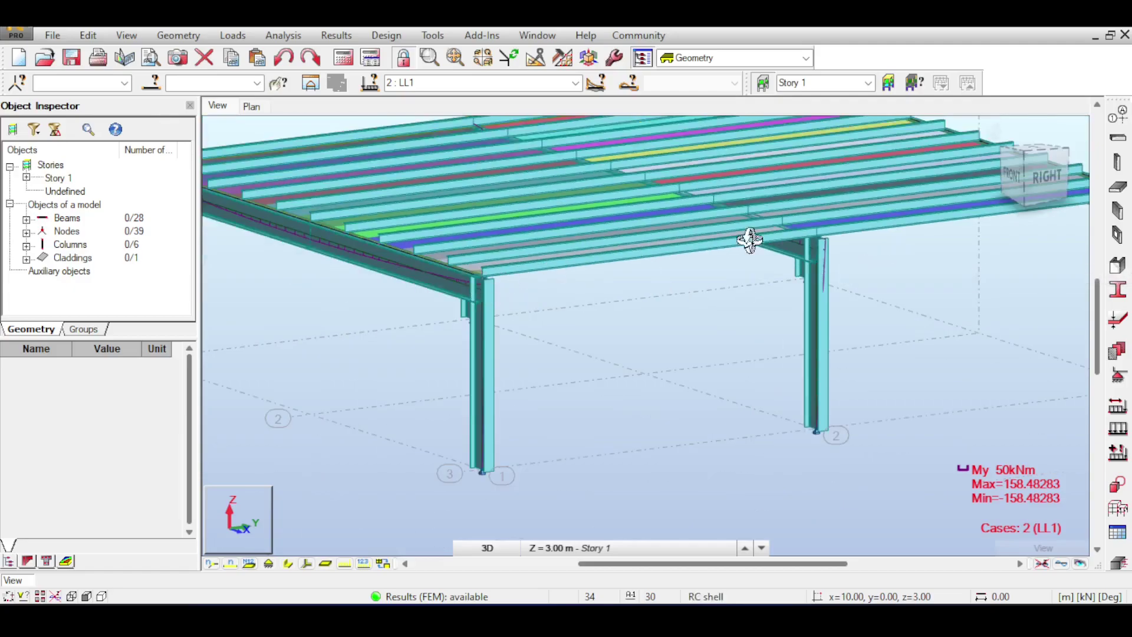
Examine the beam-to-column connections at the middle and far corner columns up close along the frame's right side.
scroll(815, 263, up, 3)
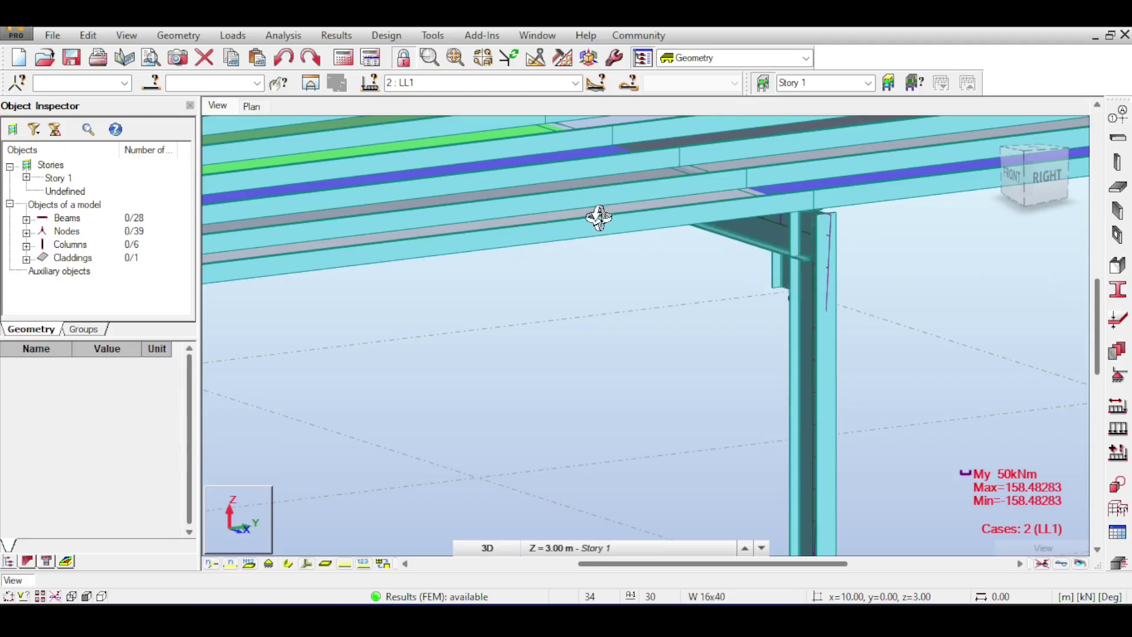
scroll(599, 218, down, 4)
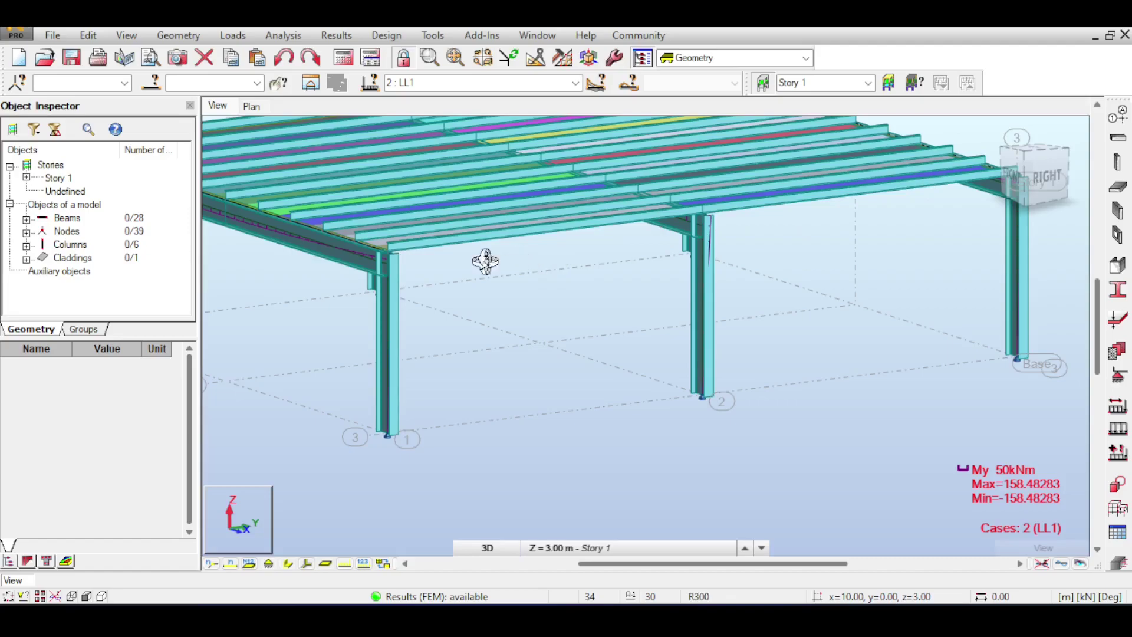
scroll(950, 169, up, 6)
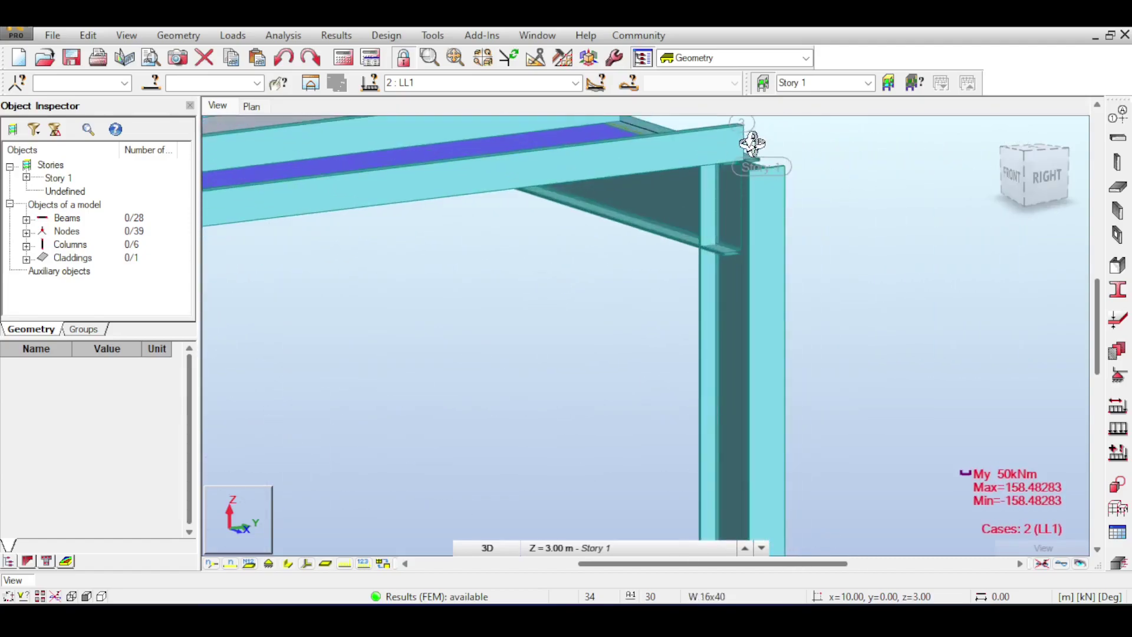
scroll(759, 176, down, 2)
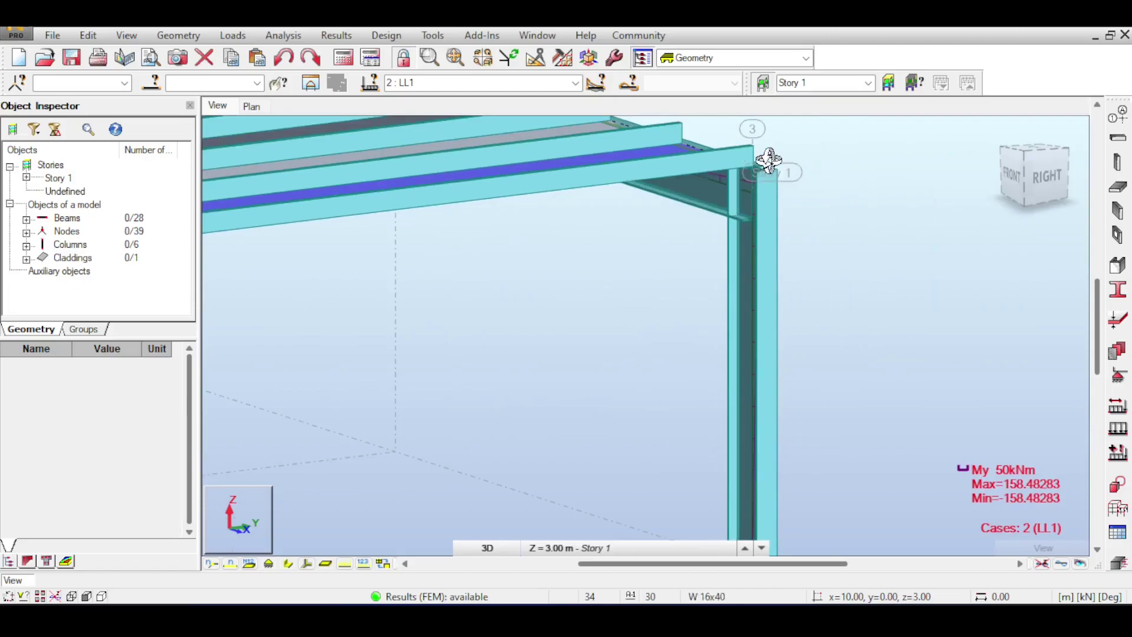
scroll(788, 169, down, 4)
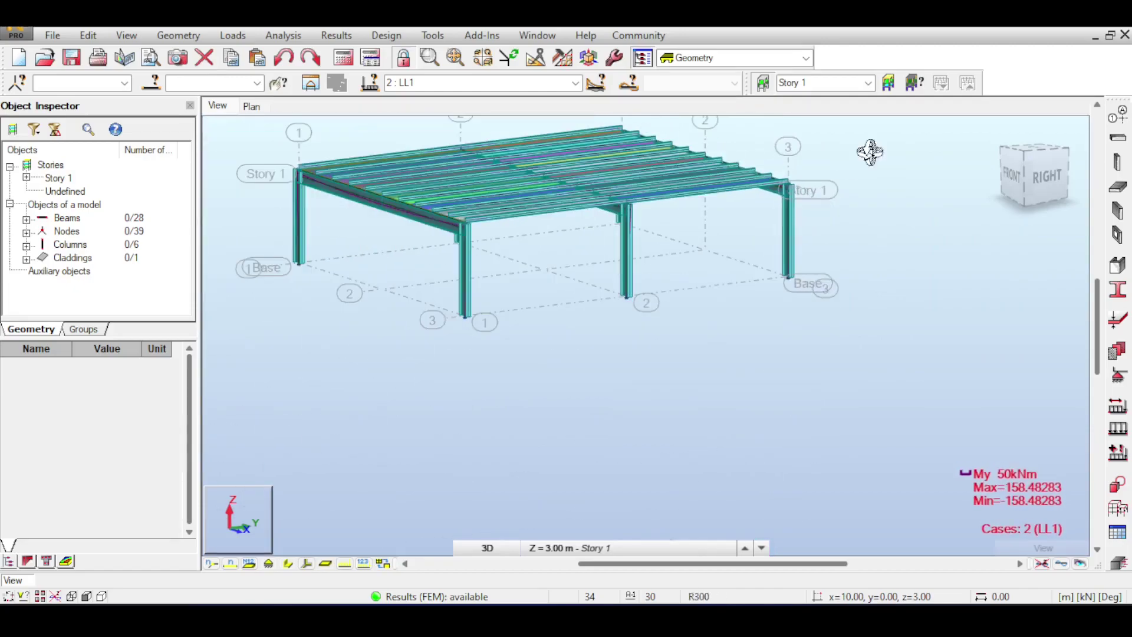
Return to an overall corner view, leave the orbit mode and select the entire frame including its cladding.
click(1026, 171)
shift+middle_drag(971, 157, 678, 230)
scroll(758, 255, down, 3)
right_click(571, 195)
click(586, 210)
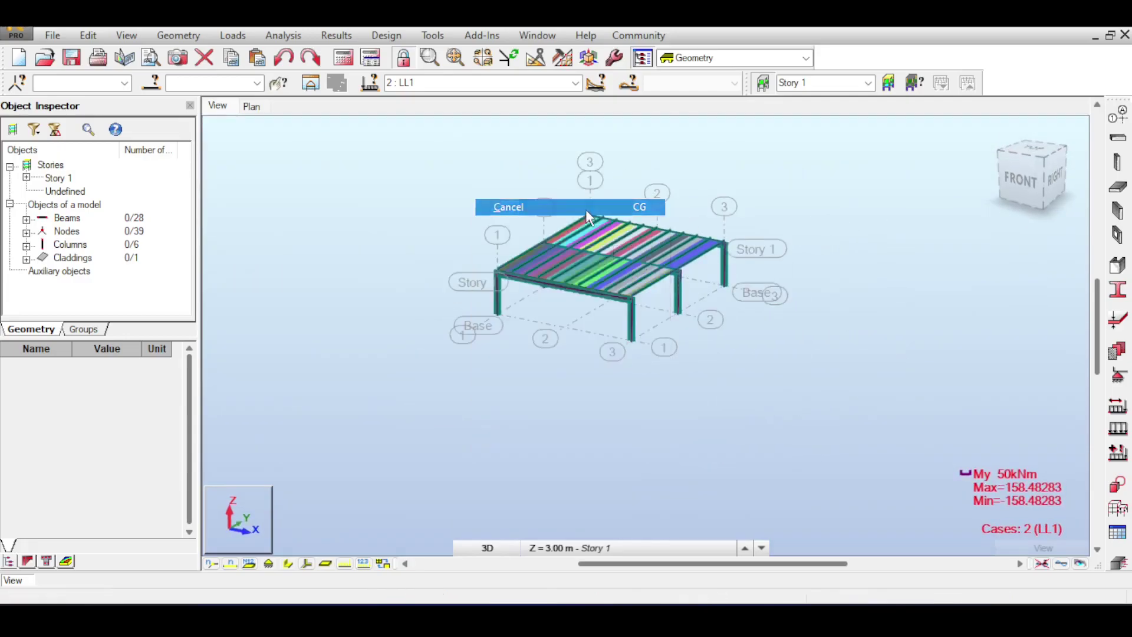
drag(430, 180, 812, 377)
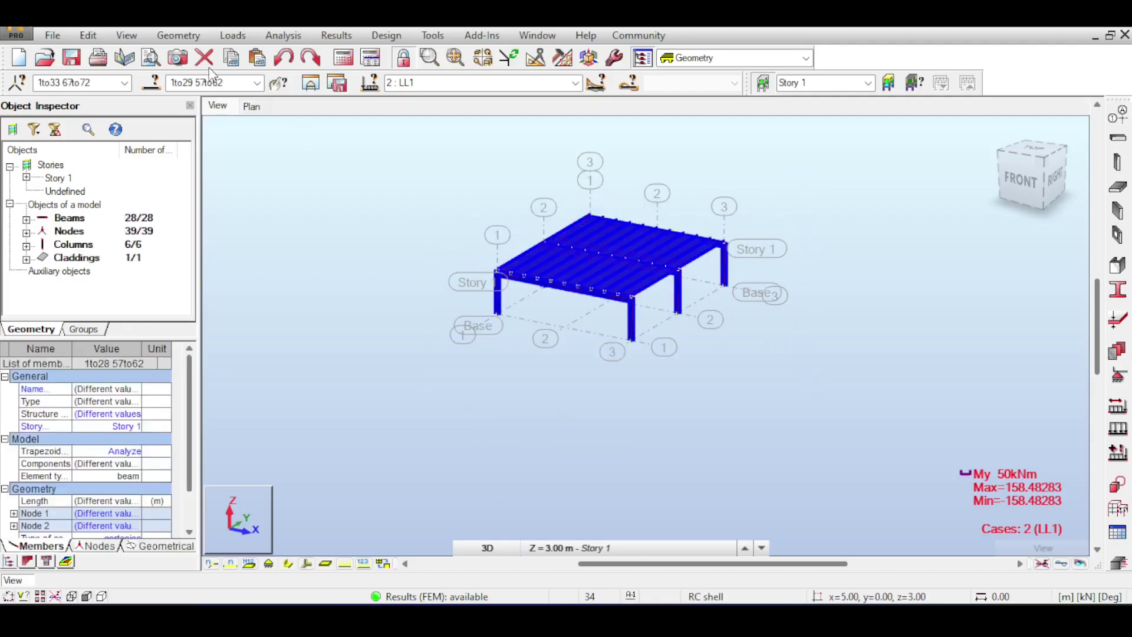
Copy the selected frame with a translation of 20 m along X, using 3 repetitions.
click(88, 35)
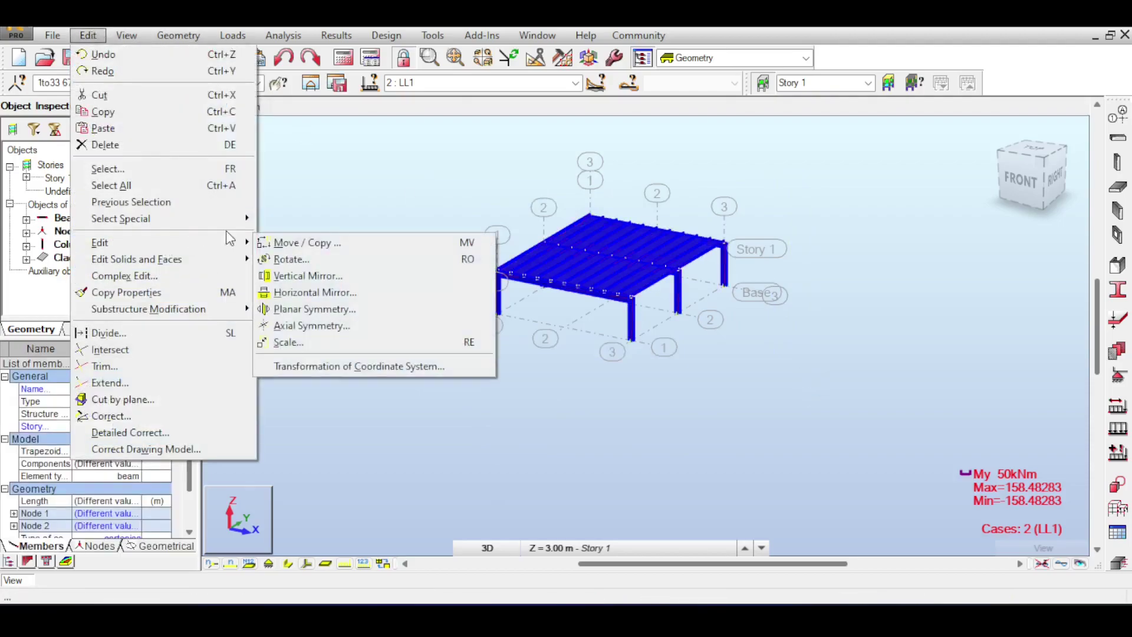
mouse_move(242, 242)
click(294, 243)
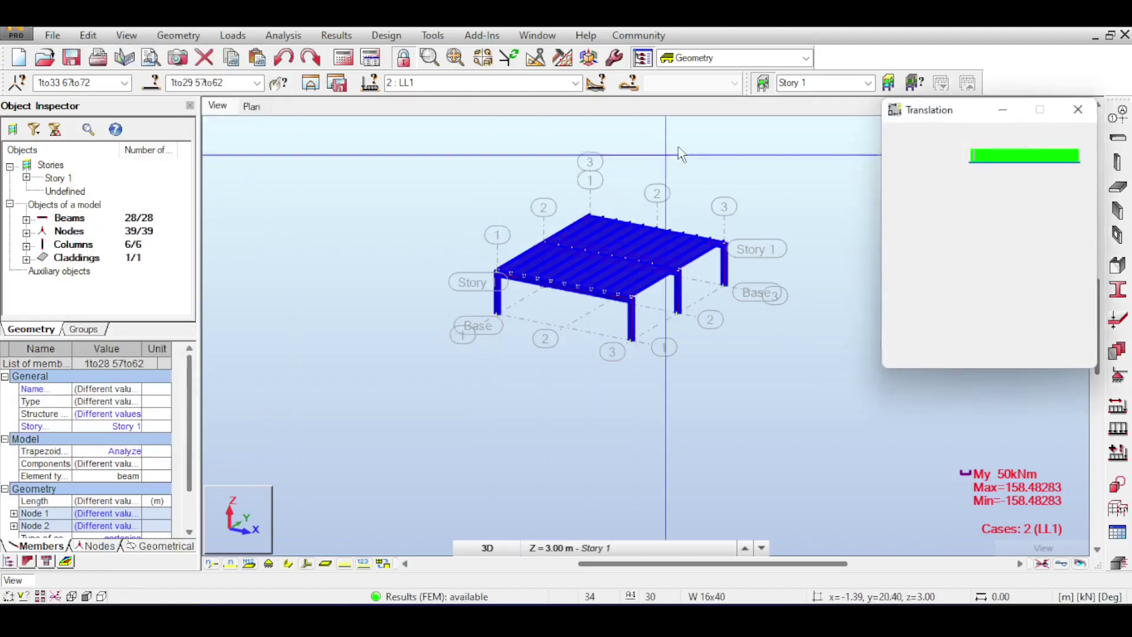
click(1003, 156)
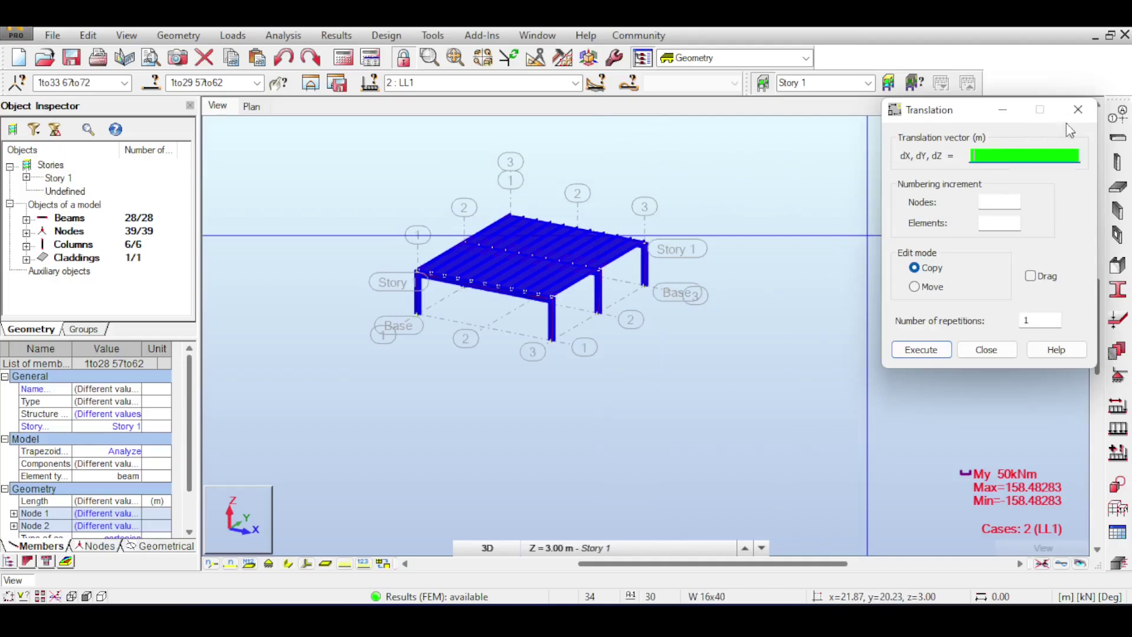
click(1118, 115)
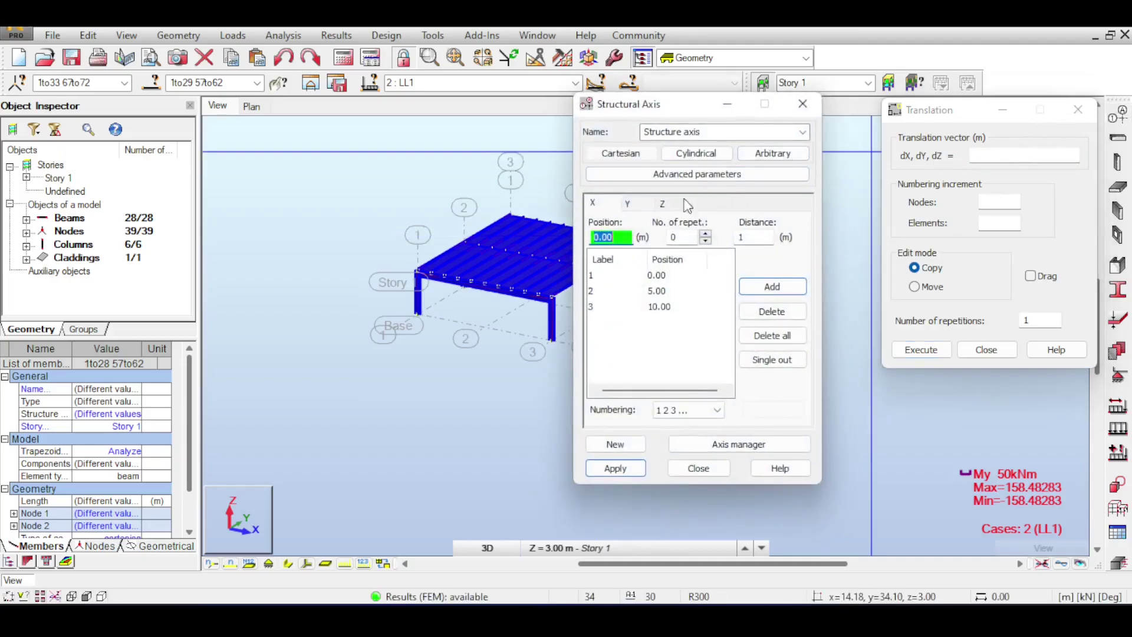
click(802, 103)
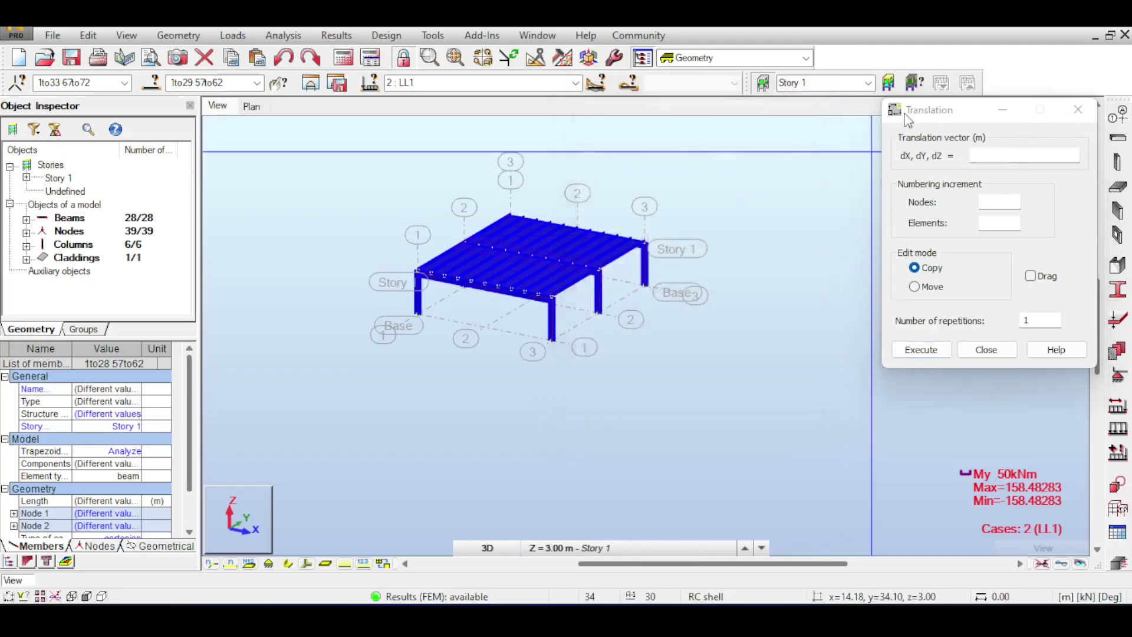
click(1036, 156)
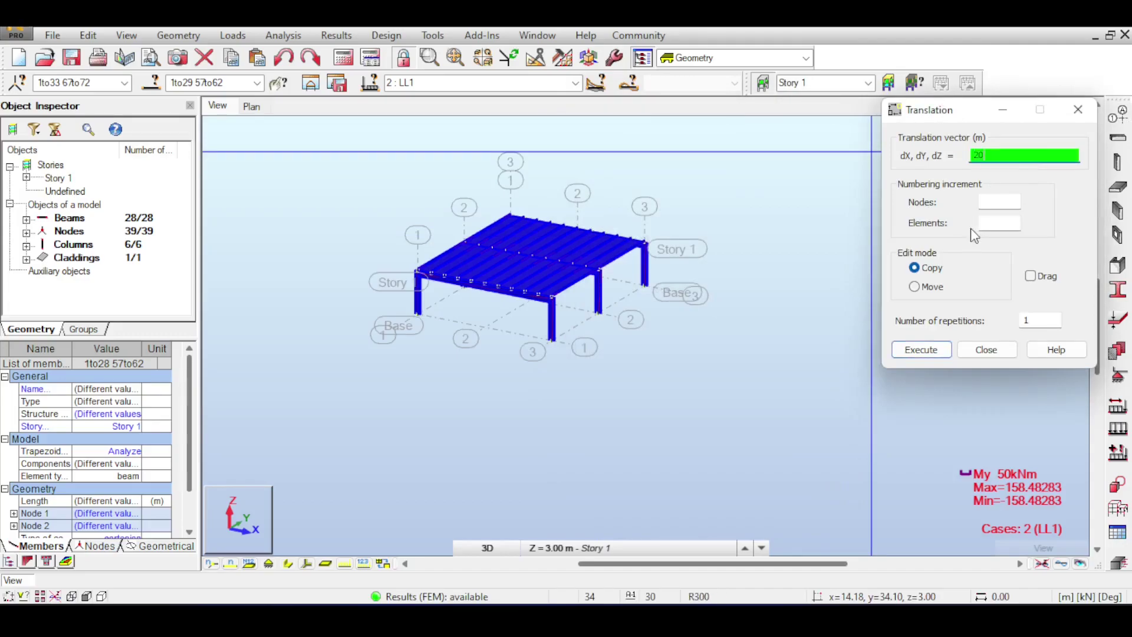
click(1025, 323)
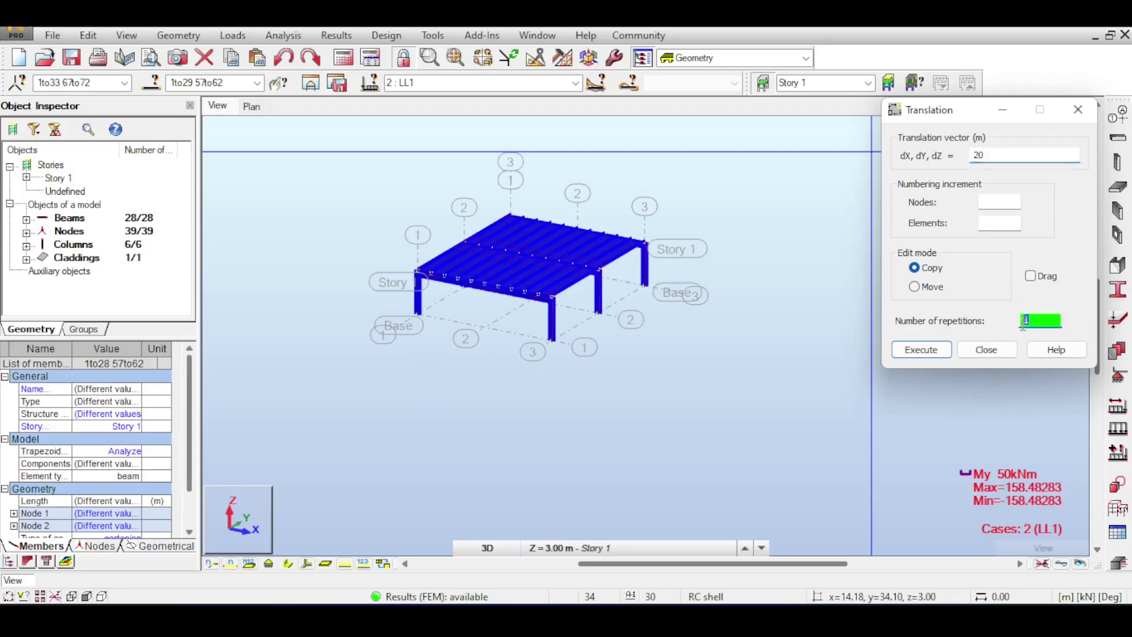
text(3)
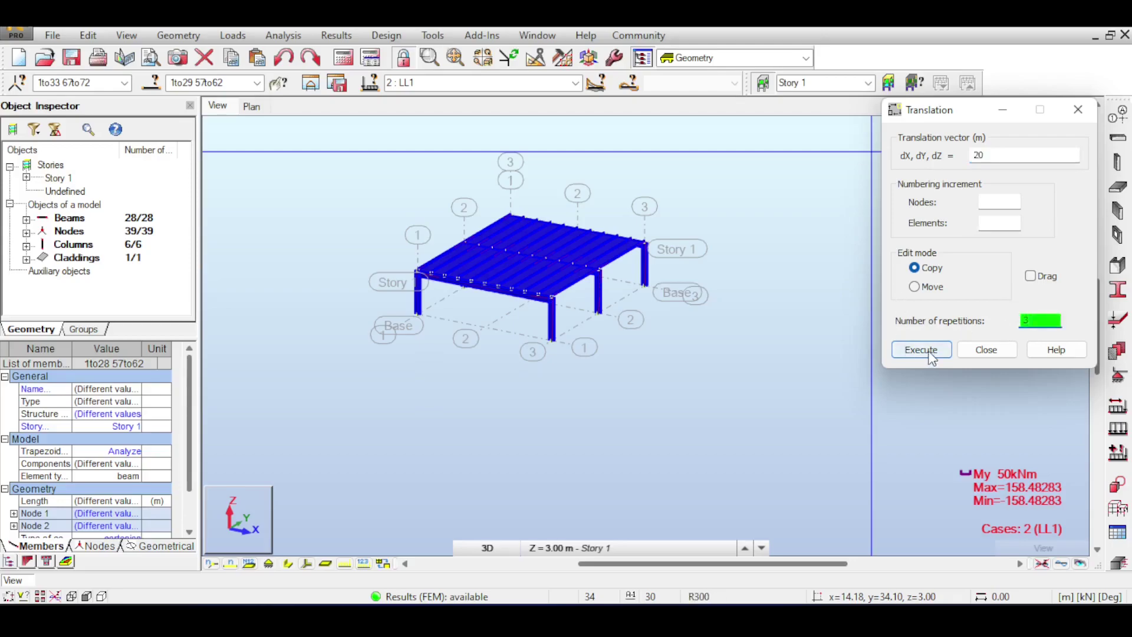
click(921, 350)
click(619, 349)
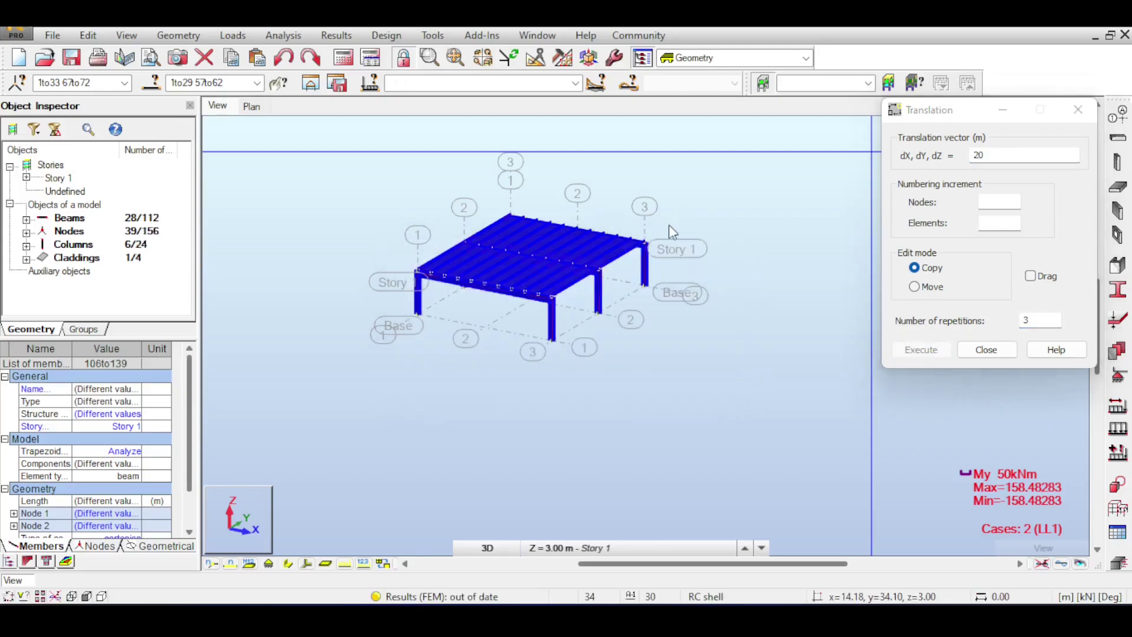
Close the translation settings and delete the copied frame farthest from the original.
scroll(705, 211, down, 2)
scroll(649, 202, up, 2)
click(979, 354)
middle_drag(788, 287, 576, 264)
scroll(588, 267, down, 2)
drag(704, 240, 826, 355)
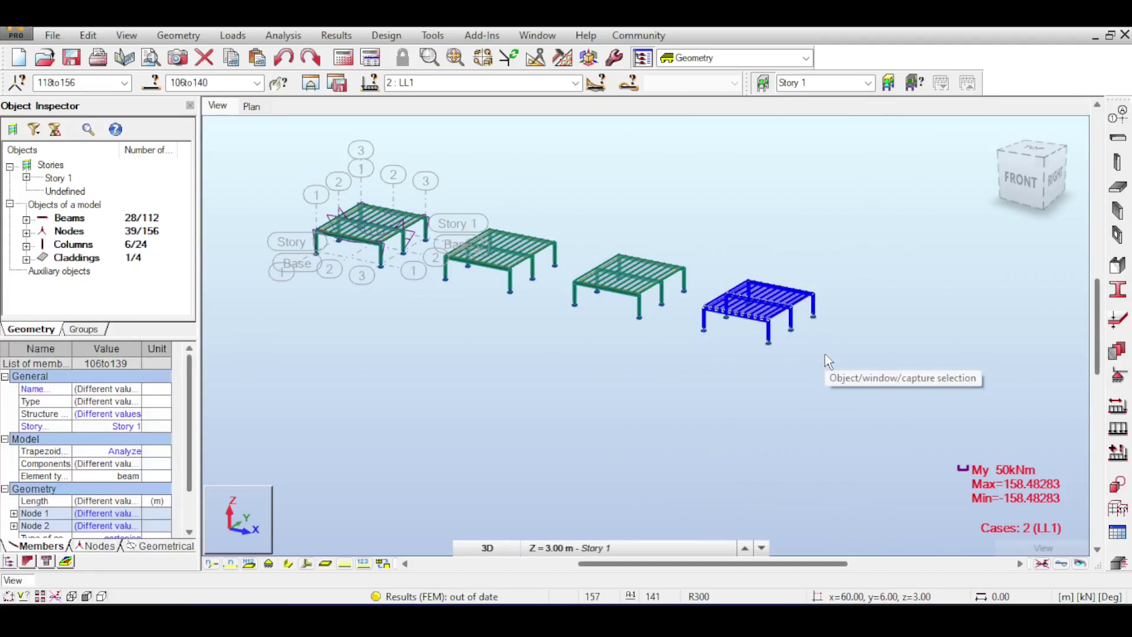
key(Delete)
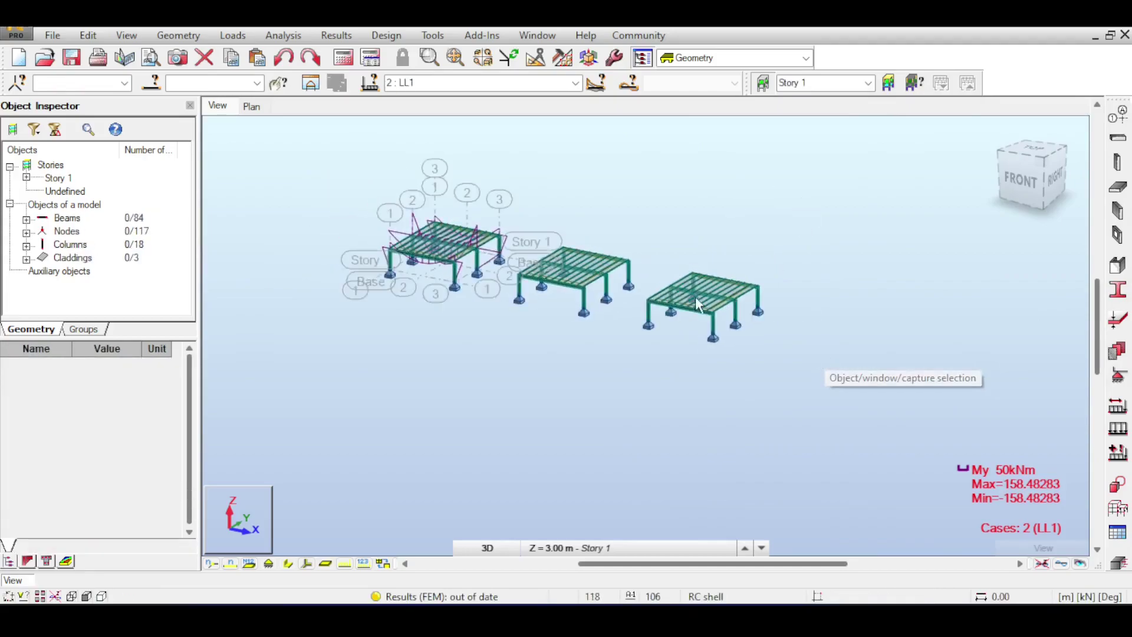
Calculate the model with the copied frames and dismiss the calculation messages.
click(343, 57)
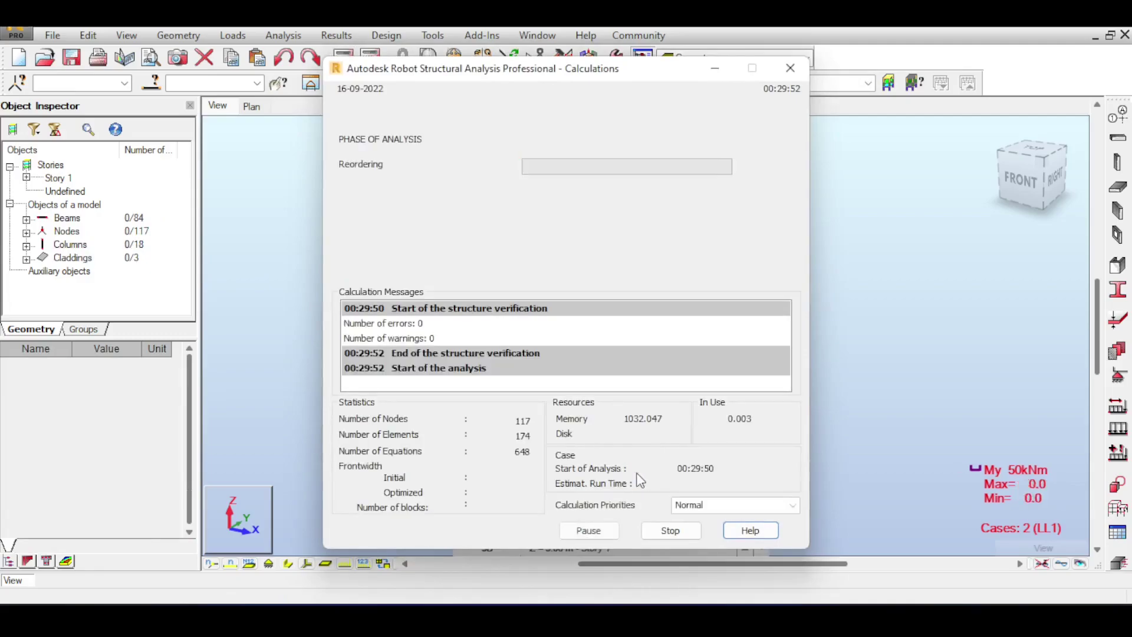
click(579, 371)
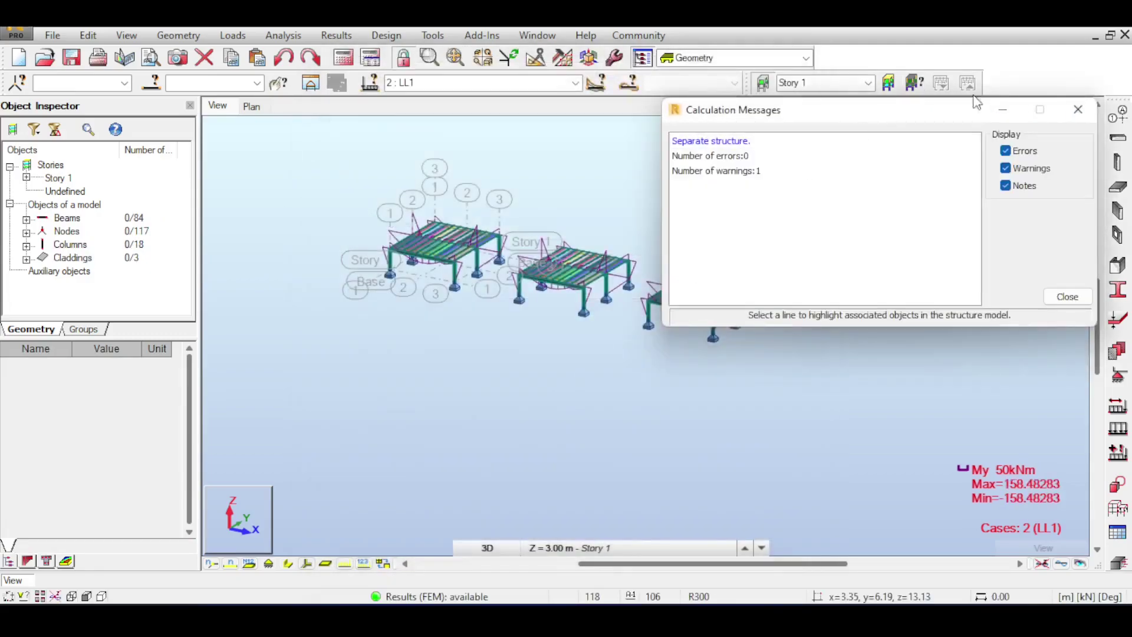
click(1078, 109)
Show the members' section shapes on the frames and focus on the original frame.
scroll(547, 186, up, 3)
scroll(572, 294, up, 3)
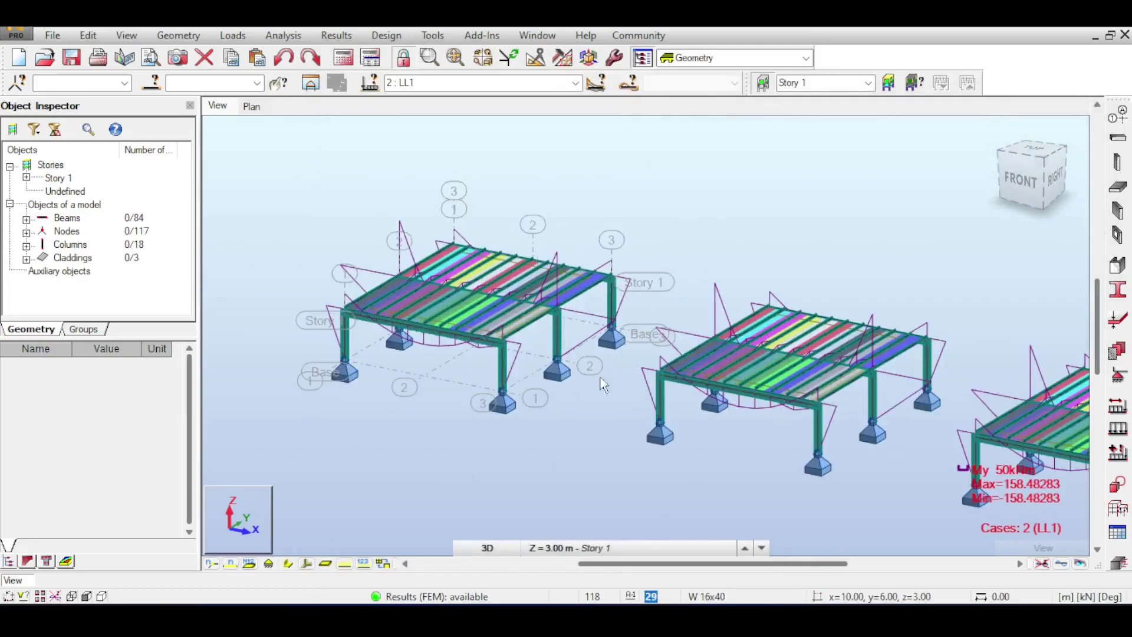
scroll(412, 306, up, 2)
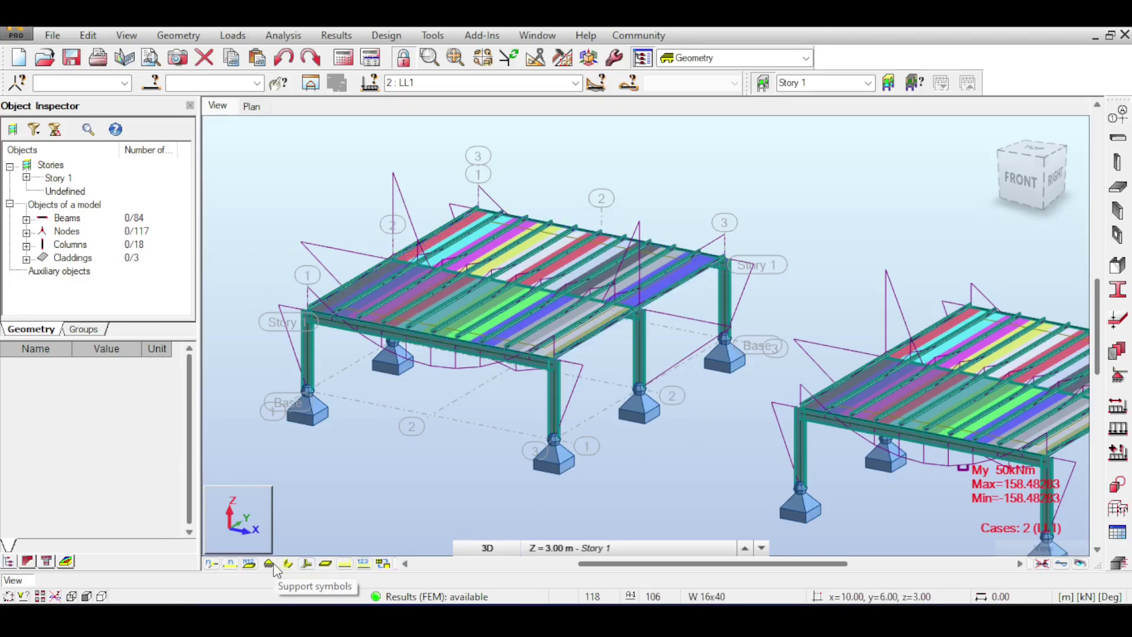
click(290, 564)
scroll(524, 301, up, 2)
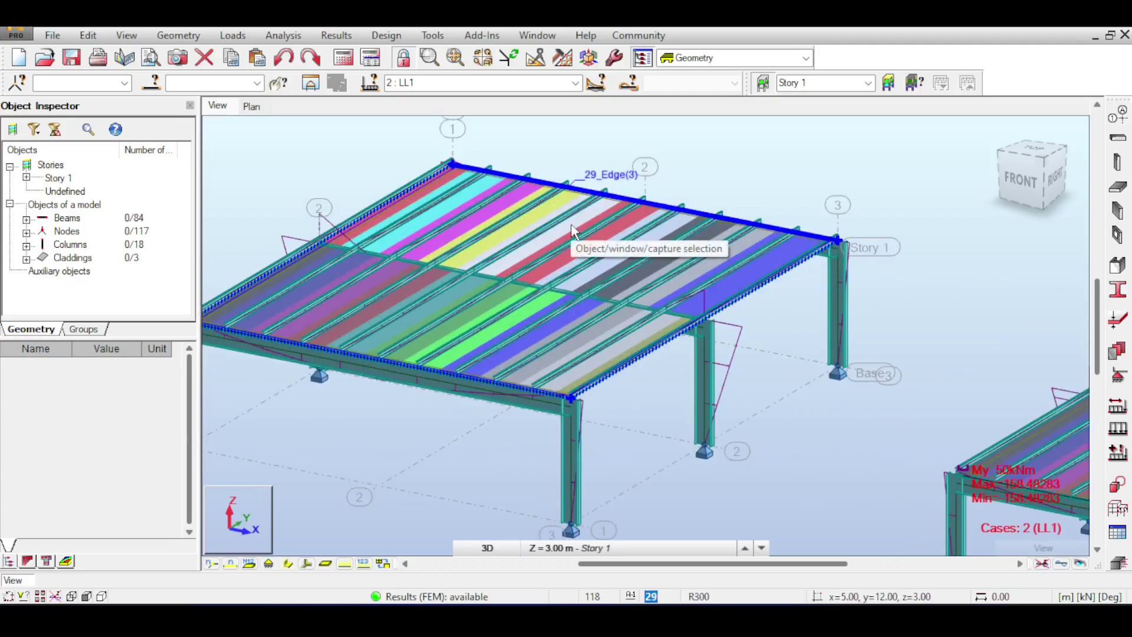
Examine the cladding load distribution and My moment diagrams on the original frame and the adjacent copy.
click(1055, 181)
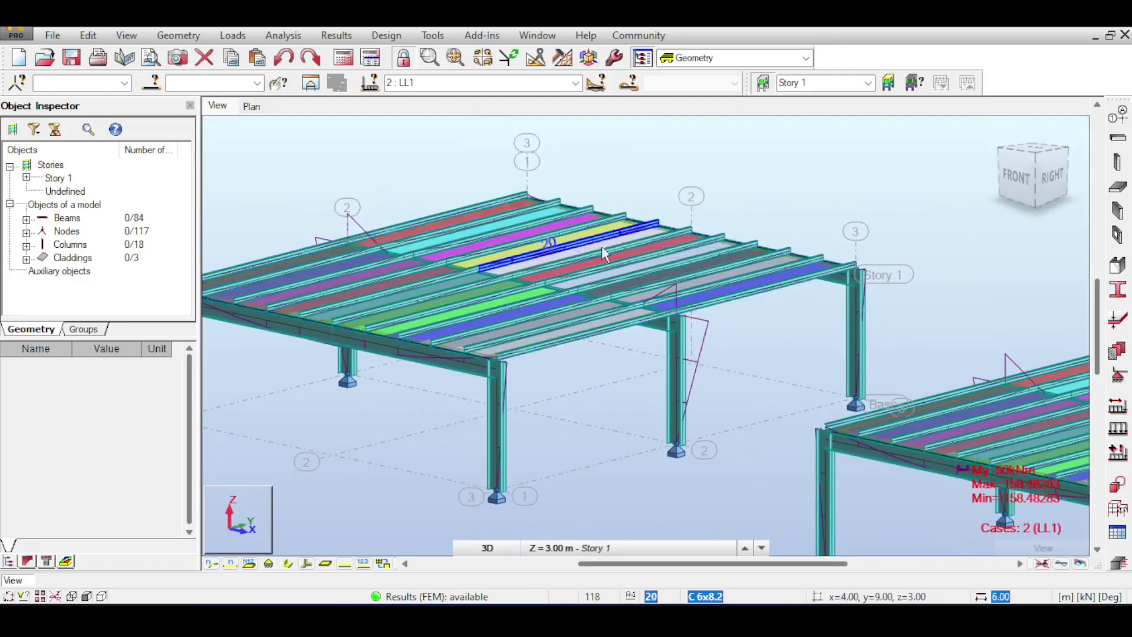
middle_drag(686, 265, 763, 215)
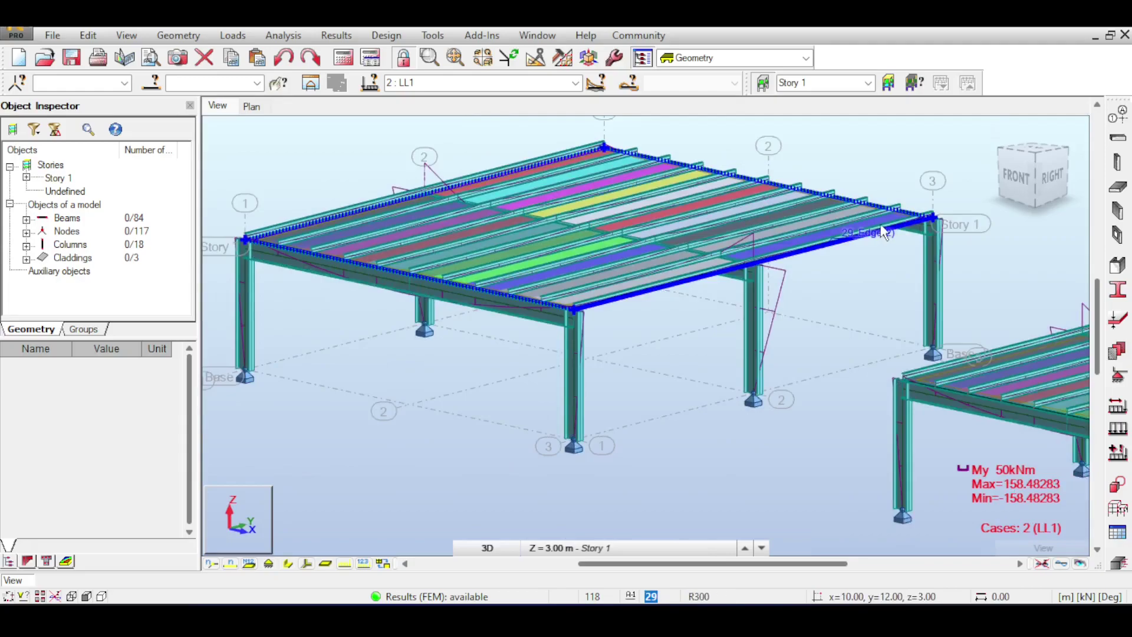
scroll(881, 225, down, 2)
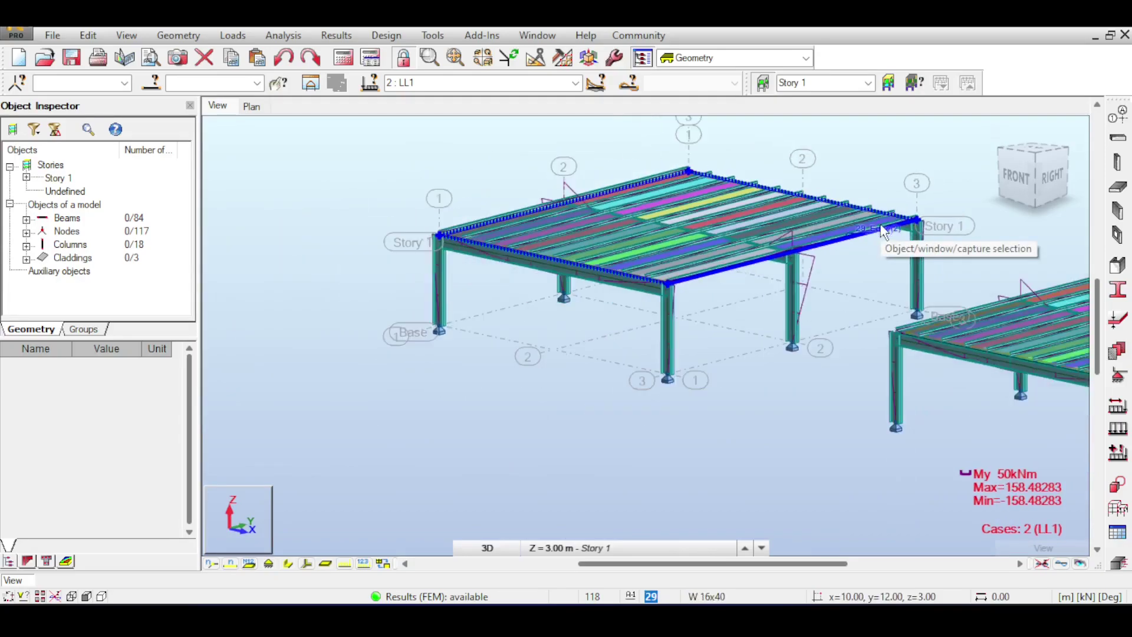
middle_drag(881, 225, 815, 222)
middle_drag(878, 163, 747, 163)
scroll(943, 321, up, 2)
middle_drag(943, 321, 772, 298)
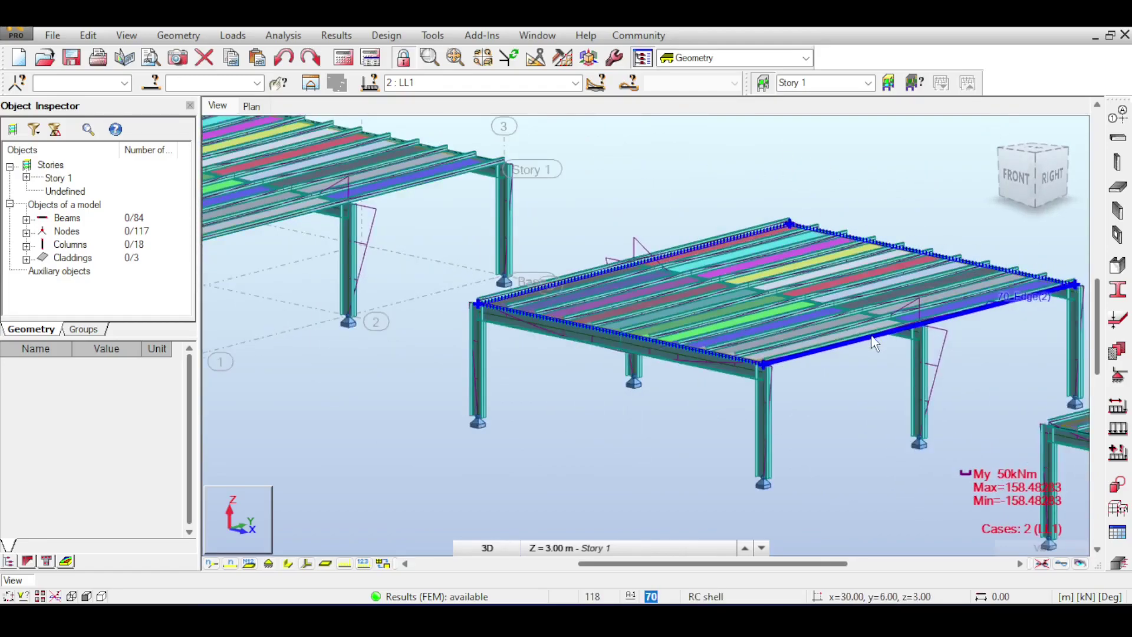
middle_drag(855, 287, 604, 243)
scroll(968, 363, down, 3)
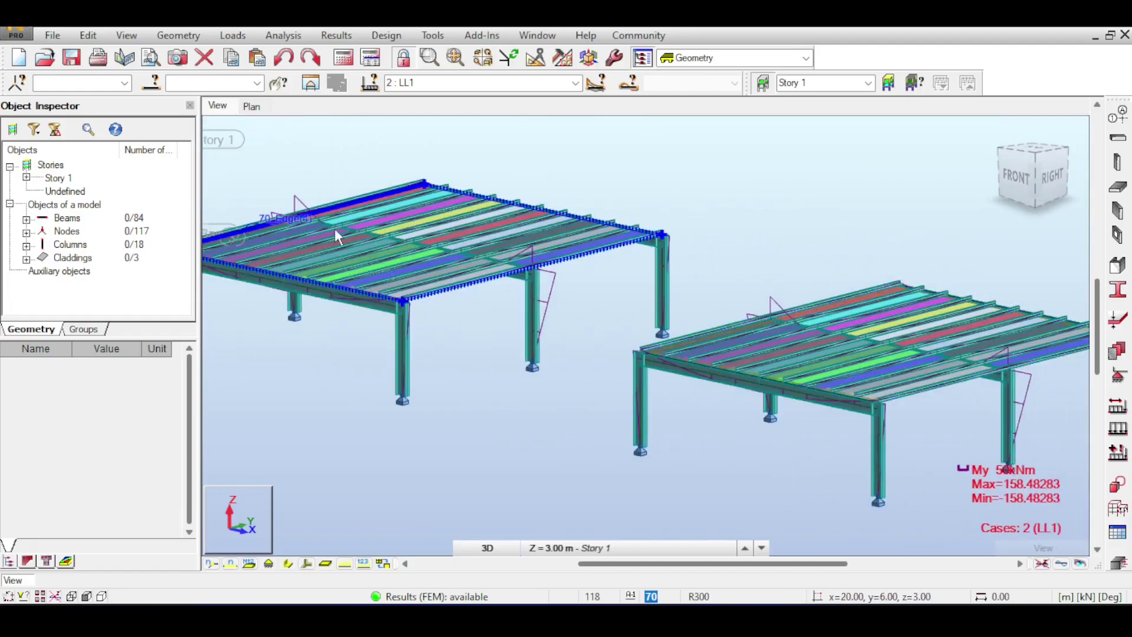
scroll(335, 229, up, 1)
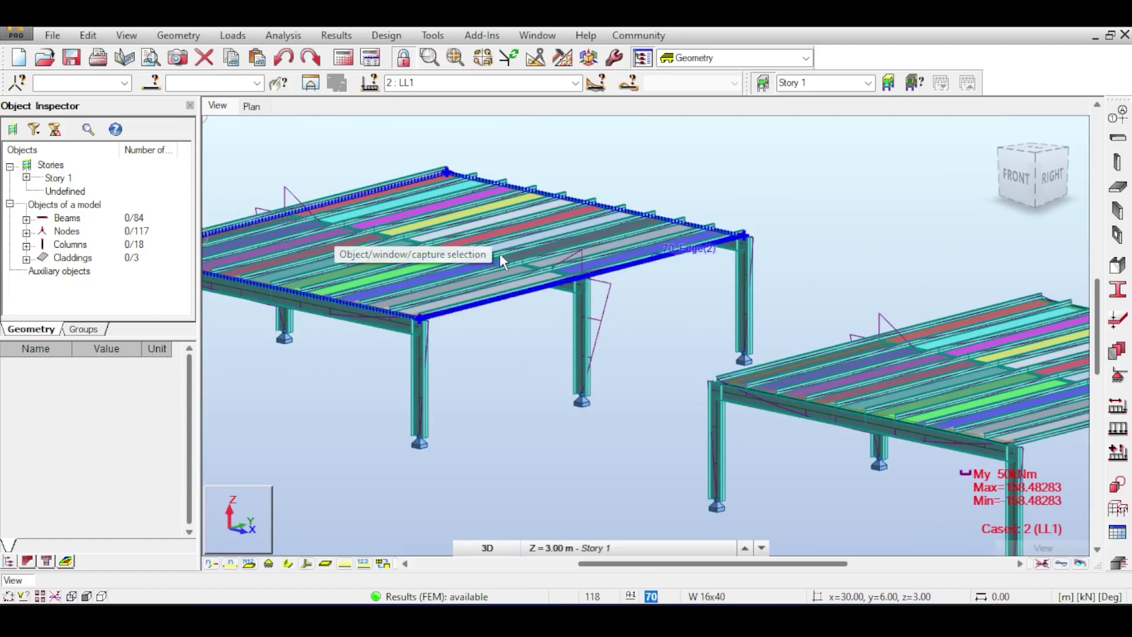
scroll(508, 249, up, 2)
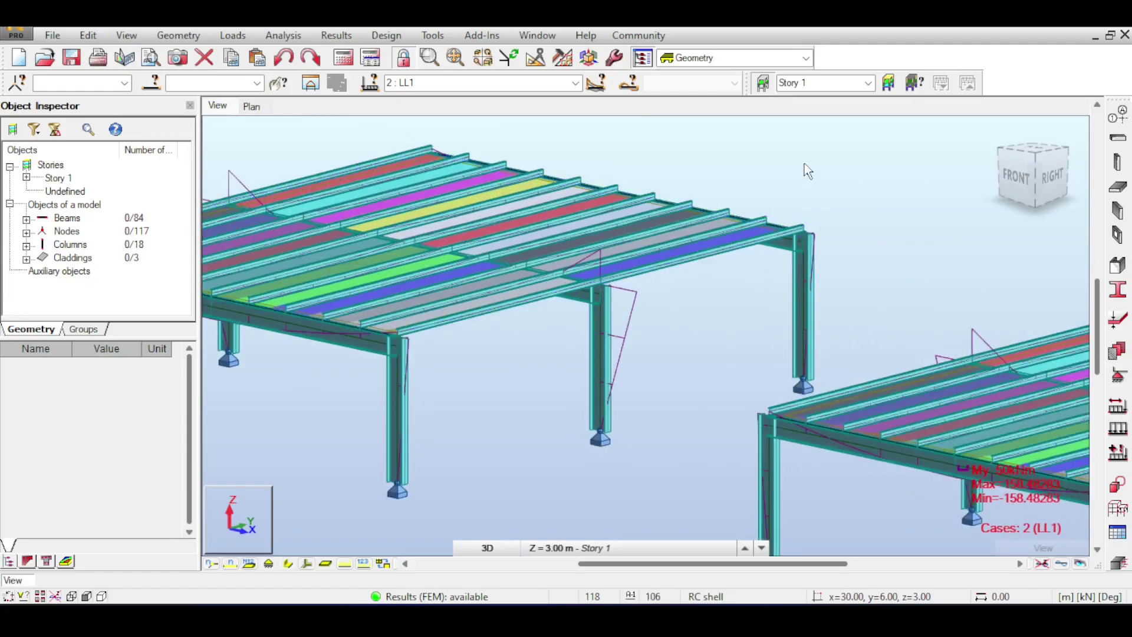
Compare the frames from the top and home views, checking their cladding load areas and moment diagrams.
scroll(804, 164, down, 2)
middle_drag(882, 146, 904, 181)
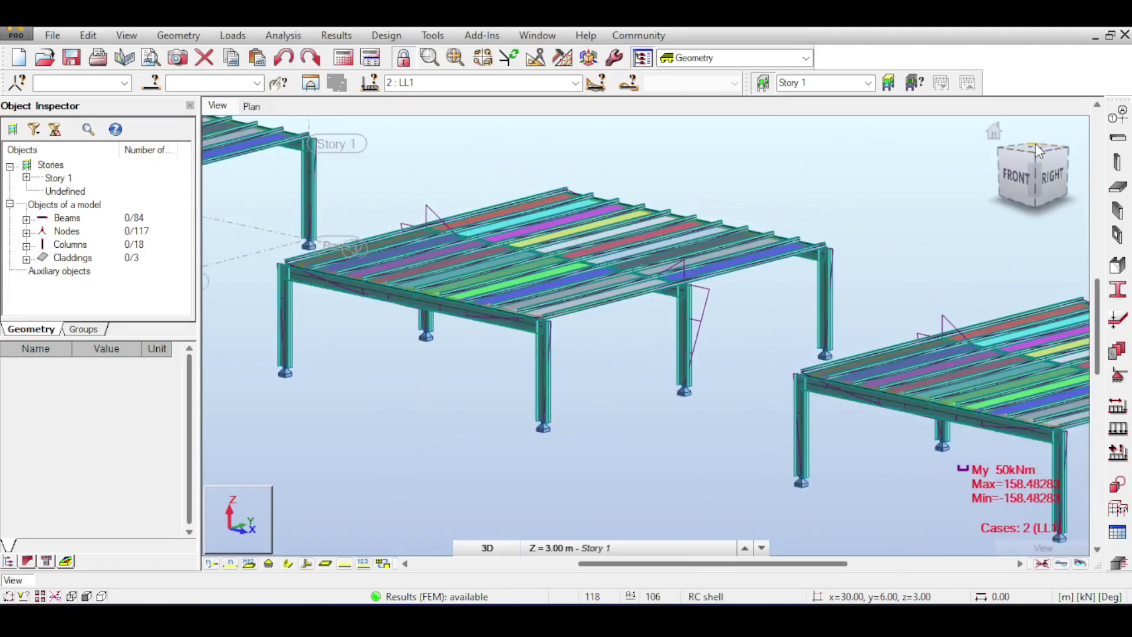
click(1038, 149)
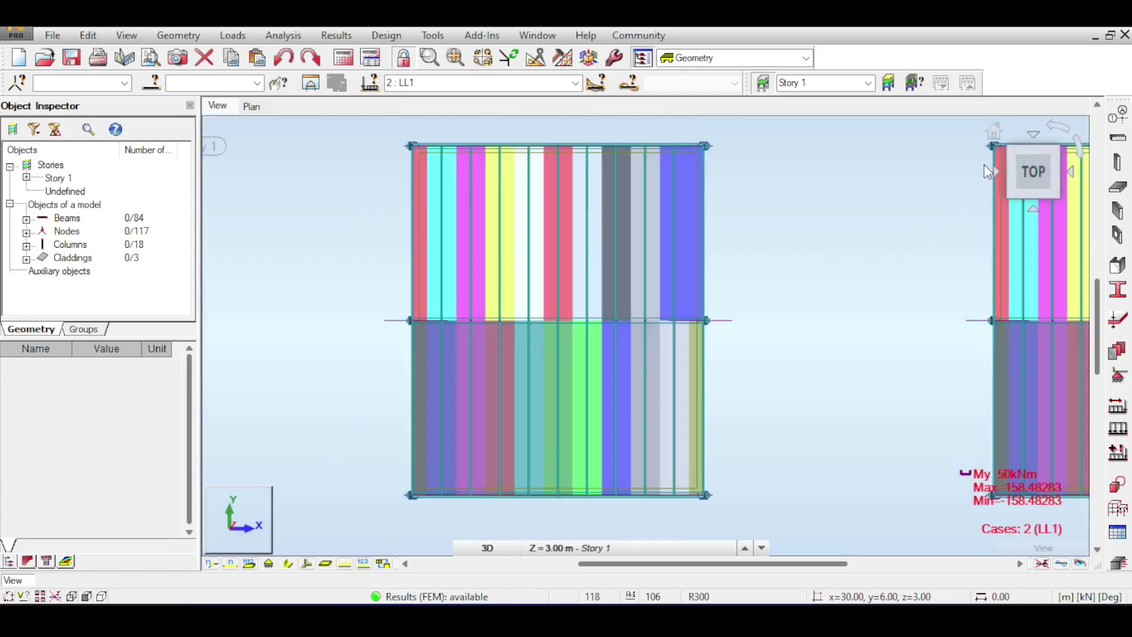
click(993, 133)
scroll(589, 306, up, 3)
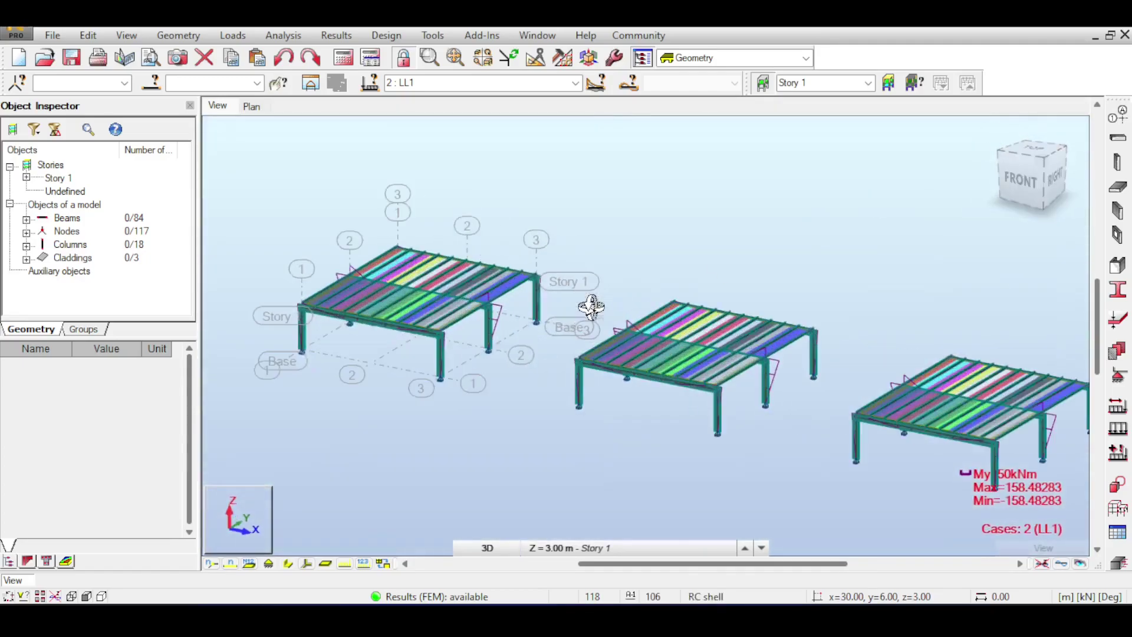
middle_drag(642, 313, 755, 218)
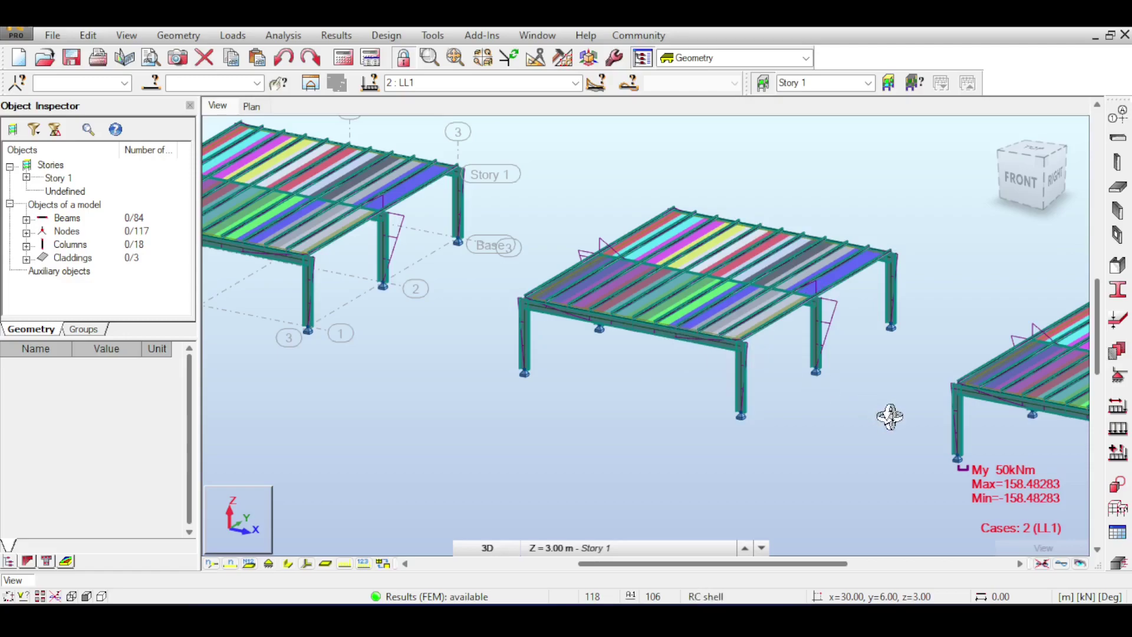
click(487, 548)
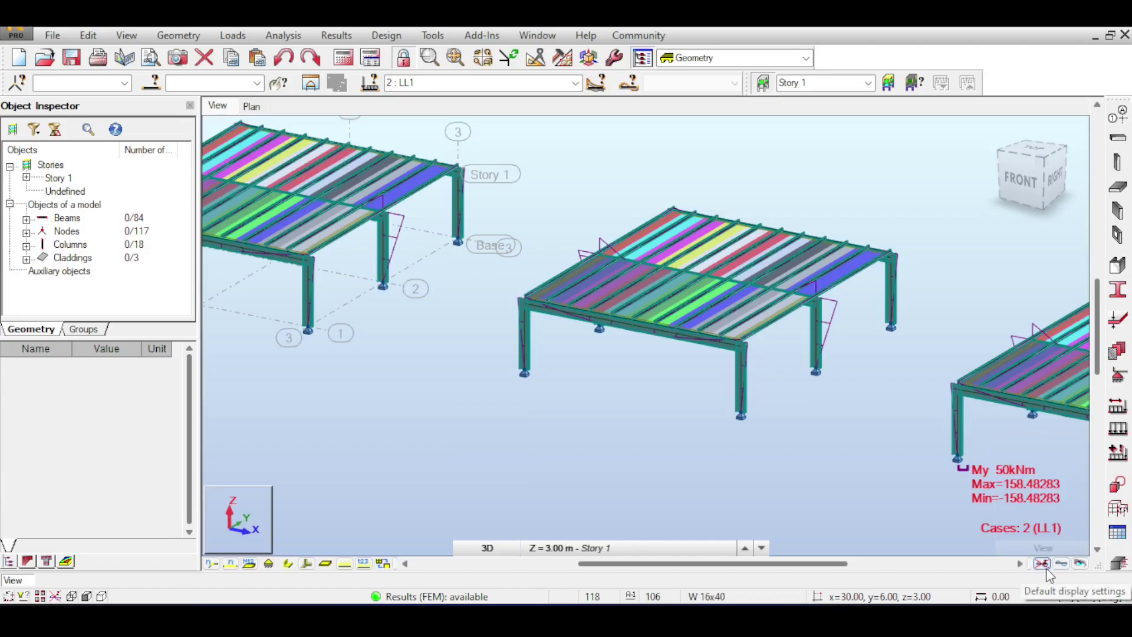
Reset the view to the default display settings and show the deformed shape of the frames for the LL1 case.
scroll(749, 268, up, 5)
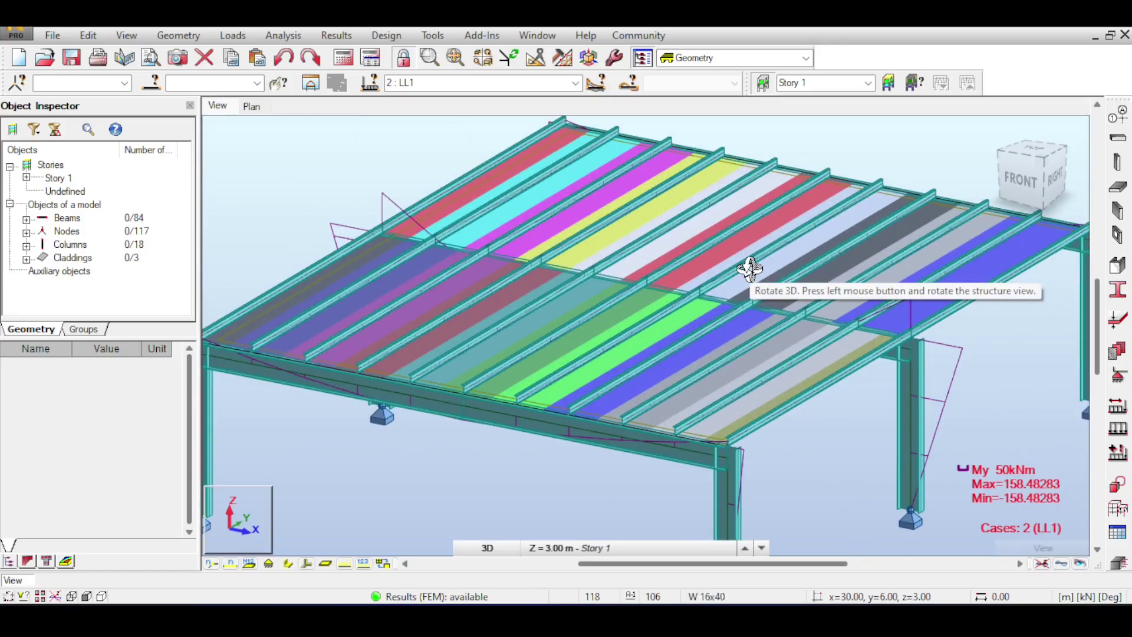
click(1042, 563)
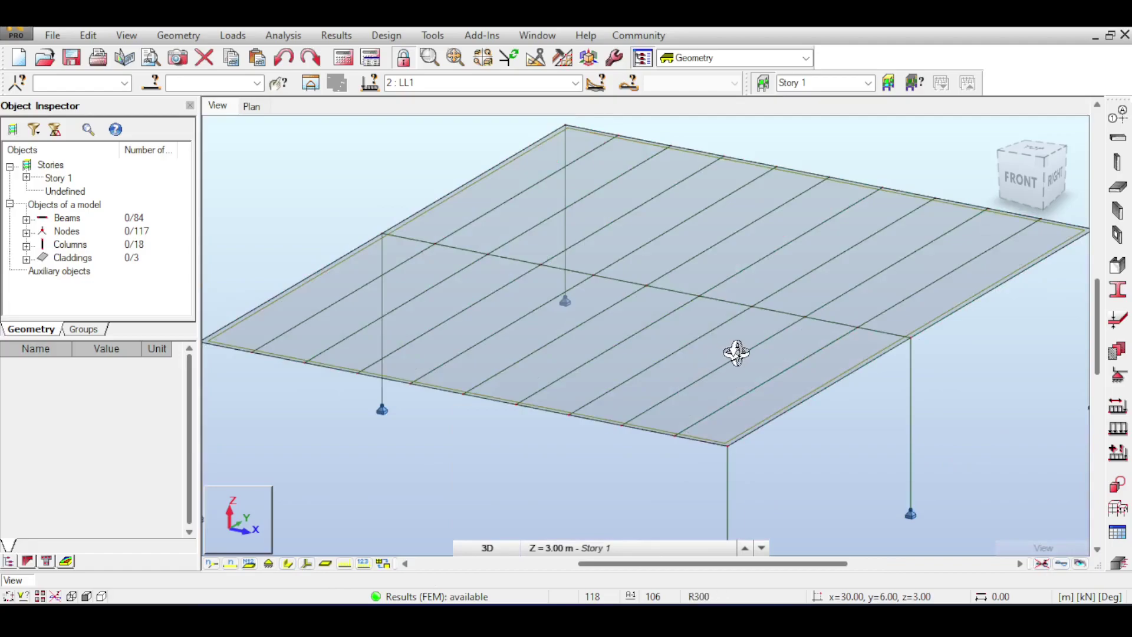
scroll(879, 400, down, 5)
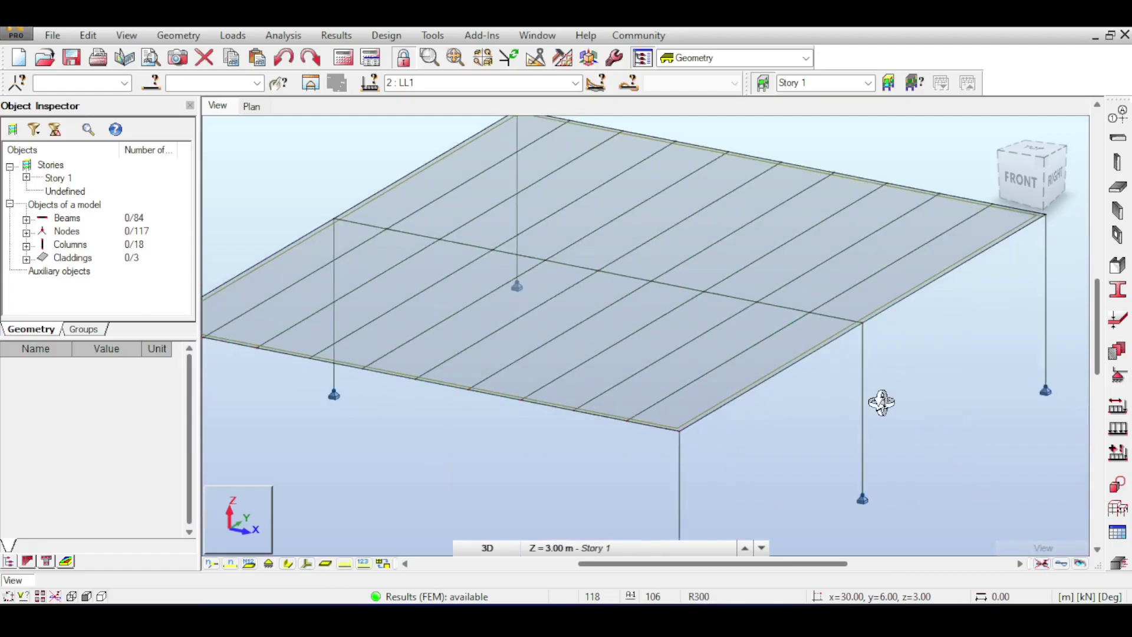
click(1061, 563)
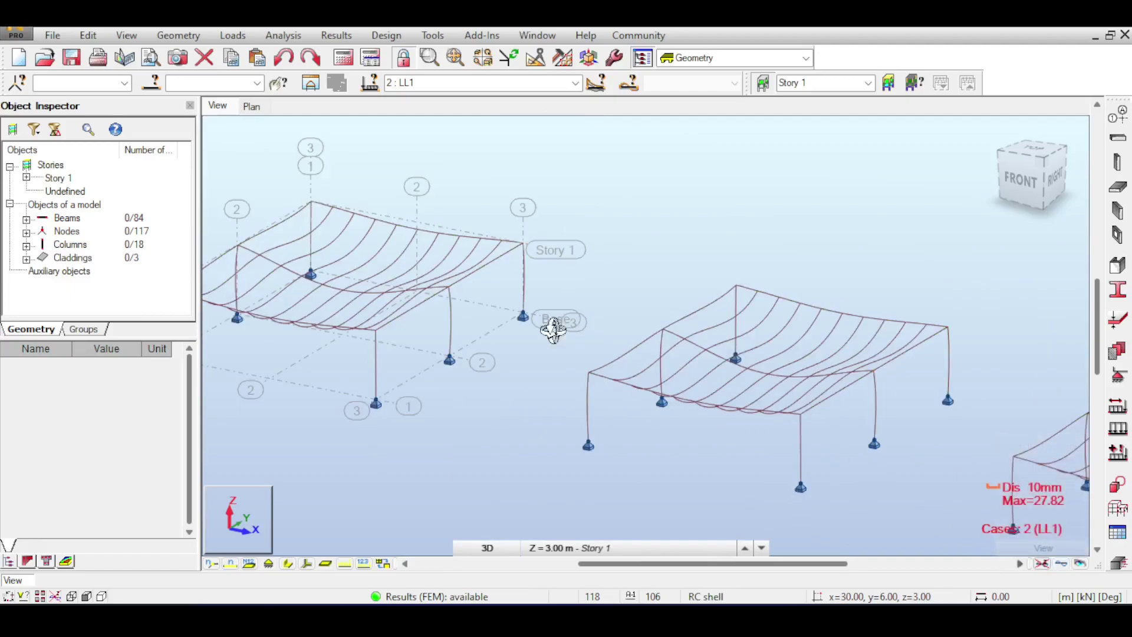
Examine the original frame's LL1 deformation, focusing on how the secondary beams deflect across the middle girder.
scroll(378, 243, up, 4)
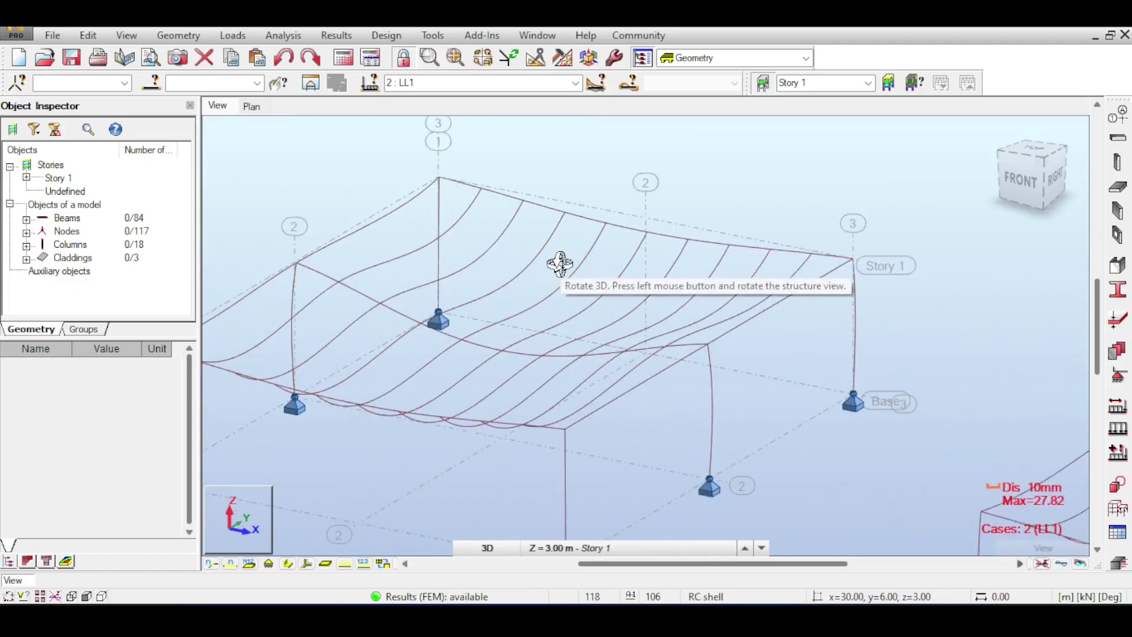
scroll(733, 244, down, 3)
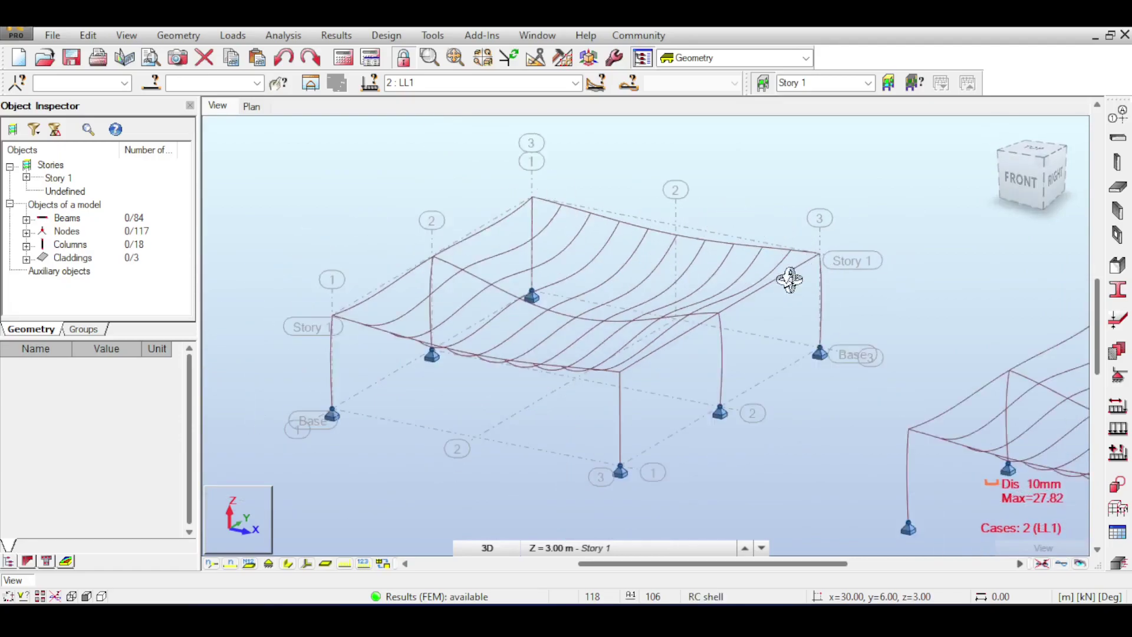
scroll(735, 285, up, 2)
scroll(617, 316, up, 3)
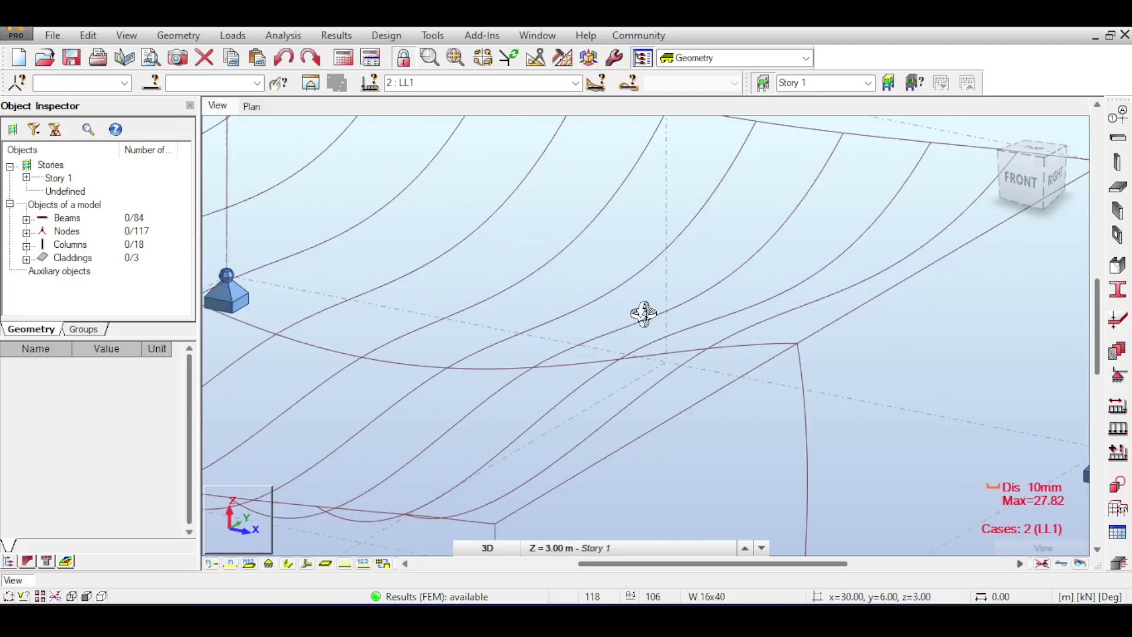
click(1035, 163)
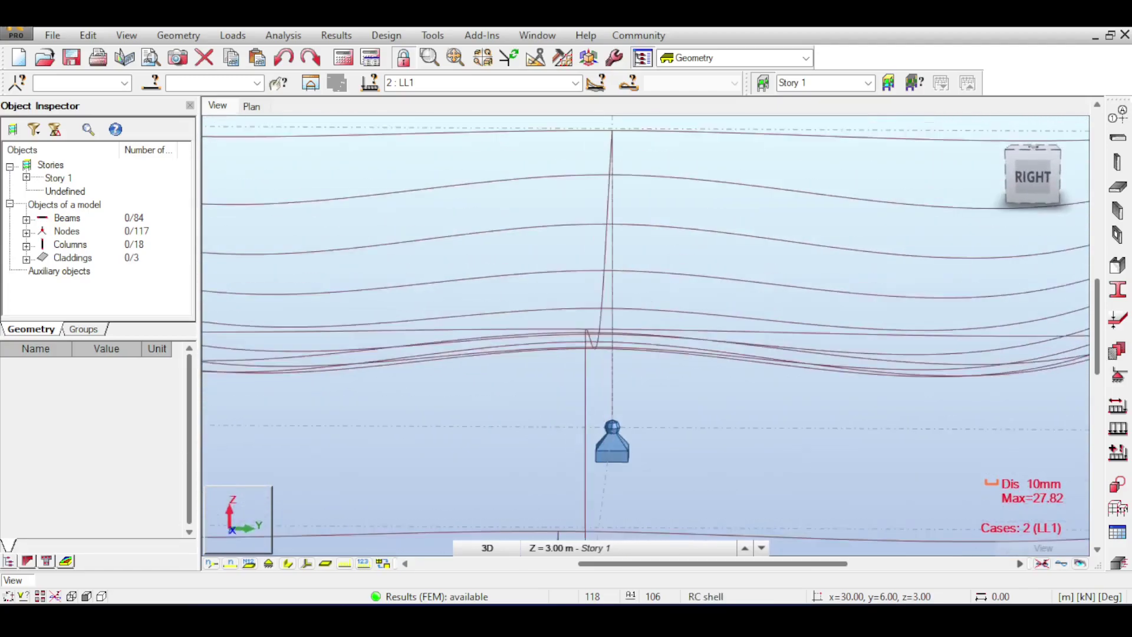
shift+middle_drag(855, 201, 961, 252)
scroll(961, 253, down, 5)
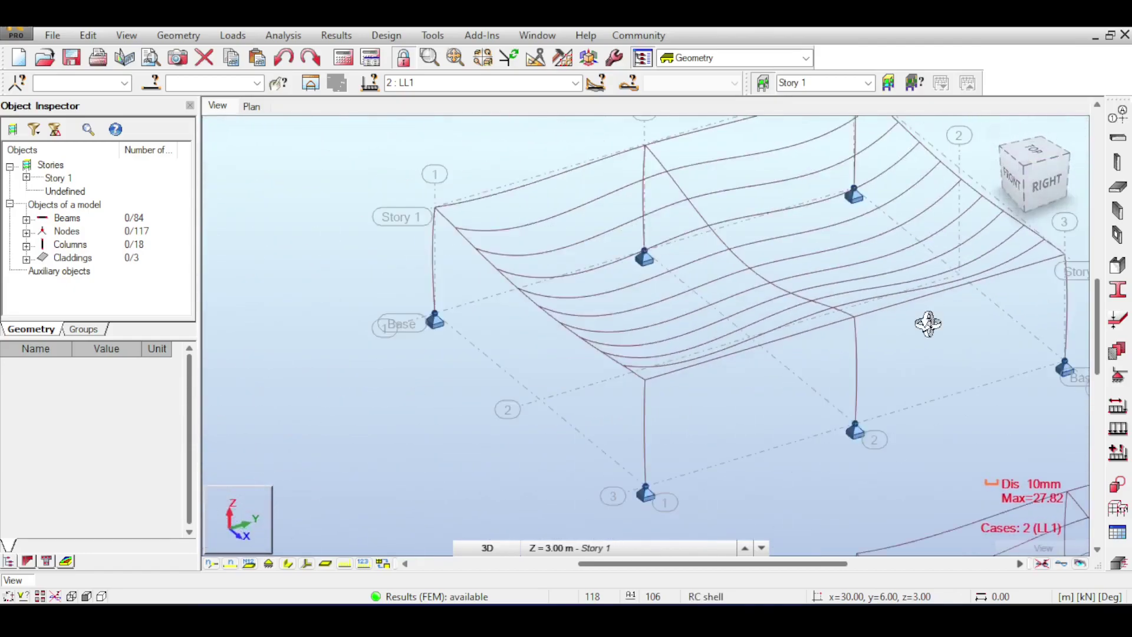
middle_drag(928, 318, 849, 331)
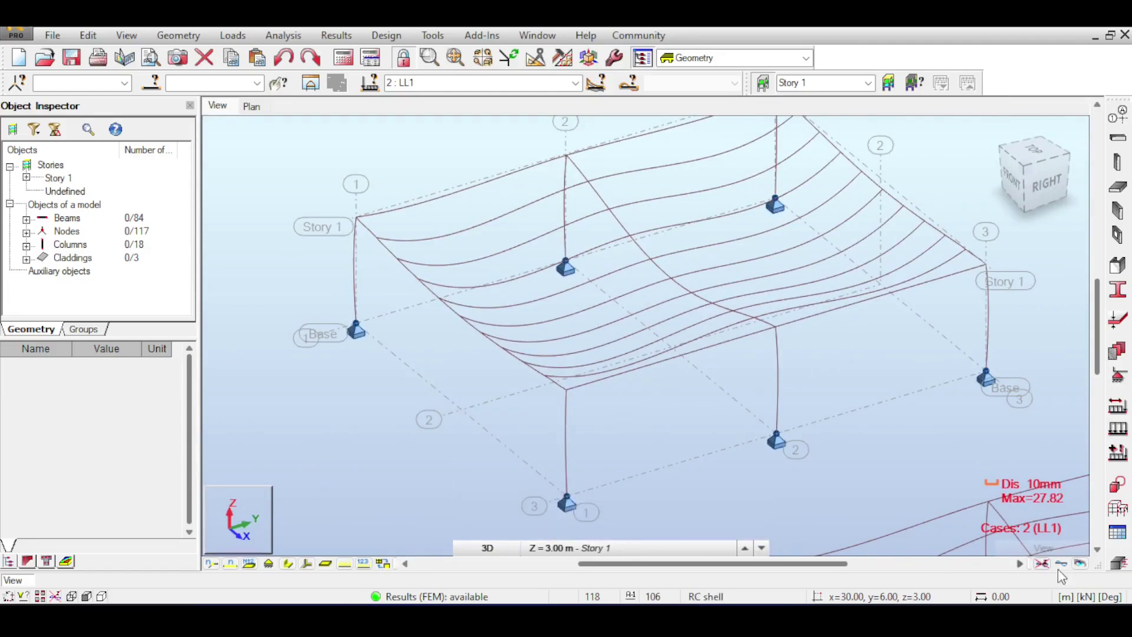
Restore the default display settings and show the node numbers and member numbers on the frames.
click(1042, 563)
click(213, 564)
scroll(588, 235, up, 3)
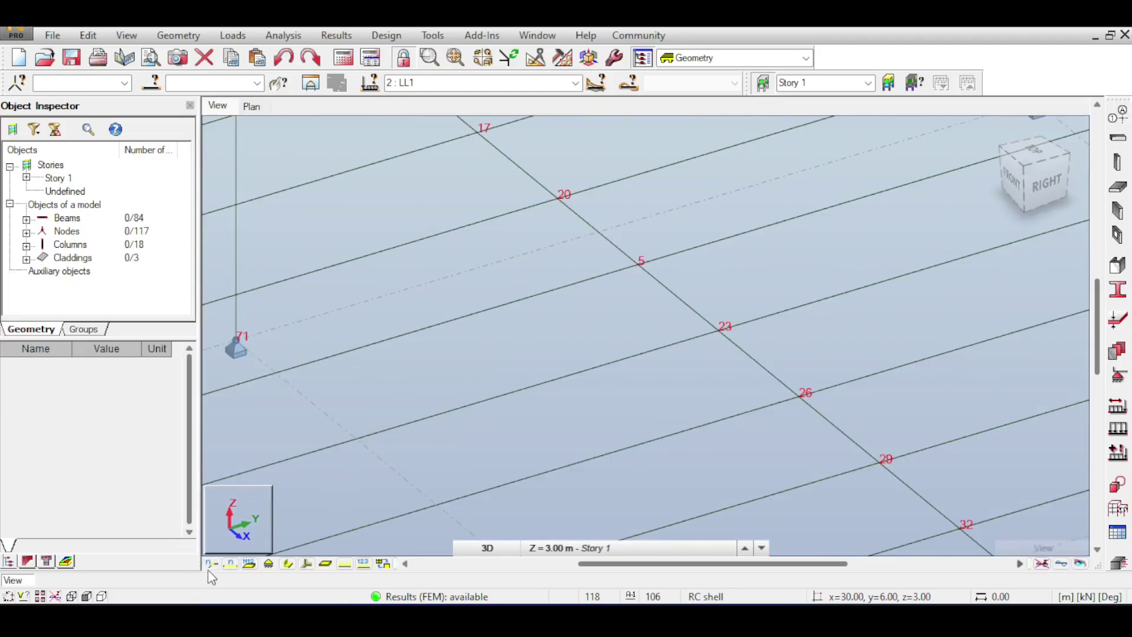
click(231, 564)
scroll(548, 269, down, 3)
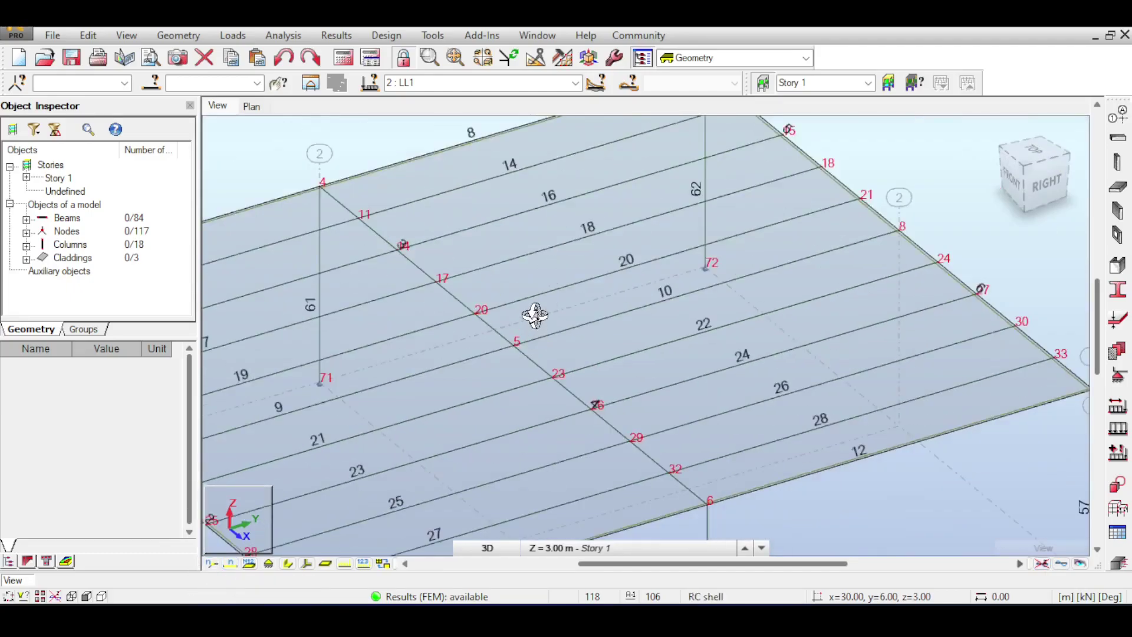
Examine the node and member numbering along the middle girder of the original frame and on the adjacent copy.
middle_drag(512, 346, 493, 280)
middle_drag(600, 250, 664, 257)
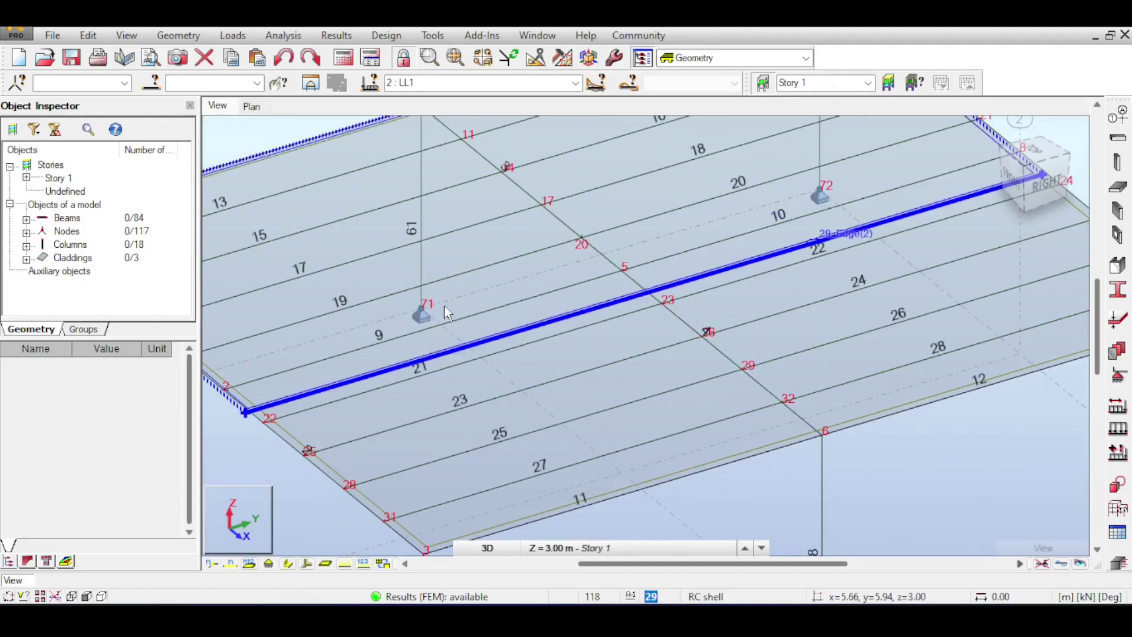
scroll(661, 318, down, 1)
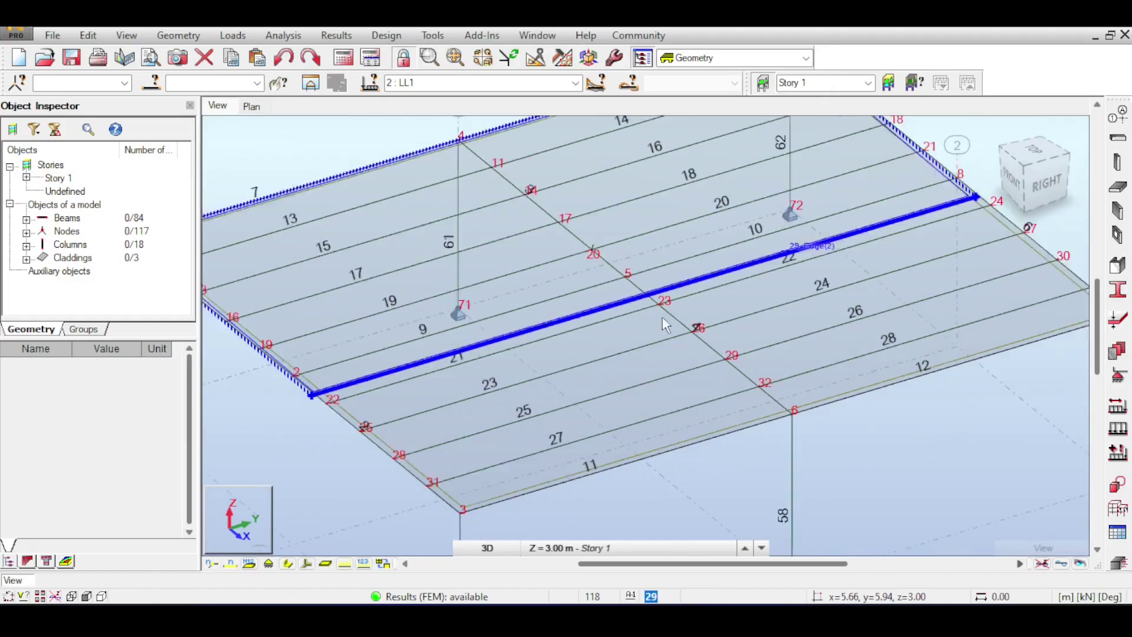
scroll(663, 317, down, 2)
scroll(560, 250, down, 2)
scroll(504, 183, up, 1)
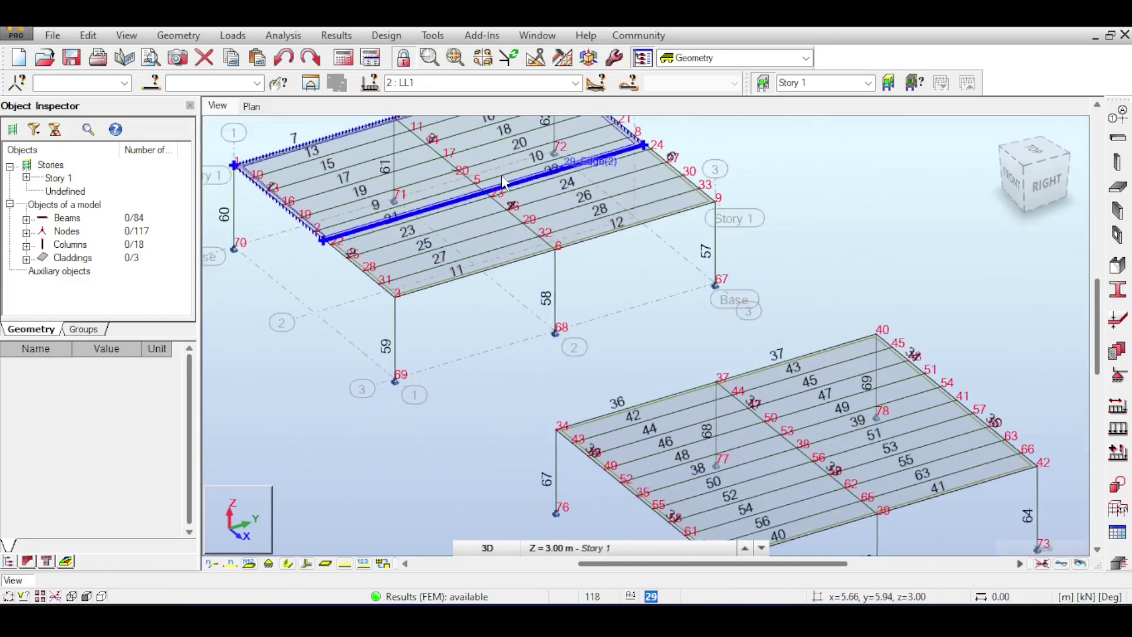
scroll(505, 182, up, 4)
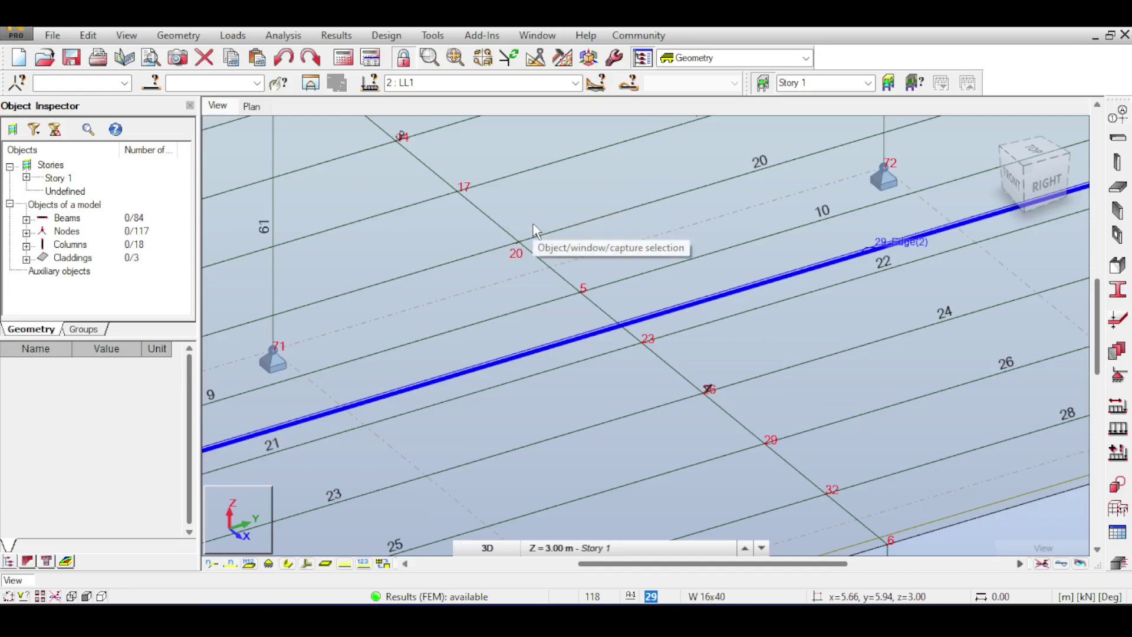
Show the deformed shape with node numbers and inspect it closely around nodes 20 and 5.
click(1061, 563)
scroll(511, 263, up, 3)
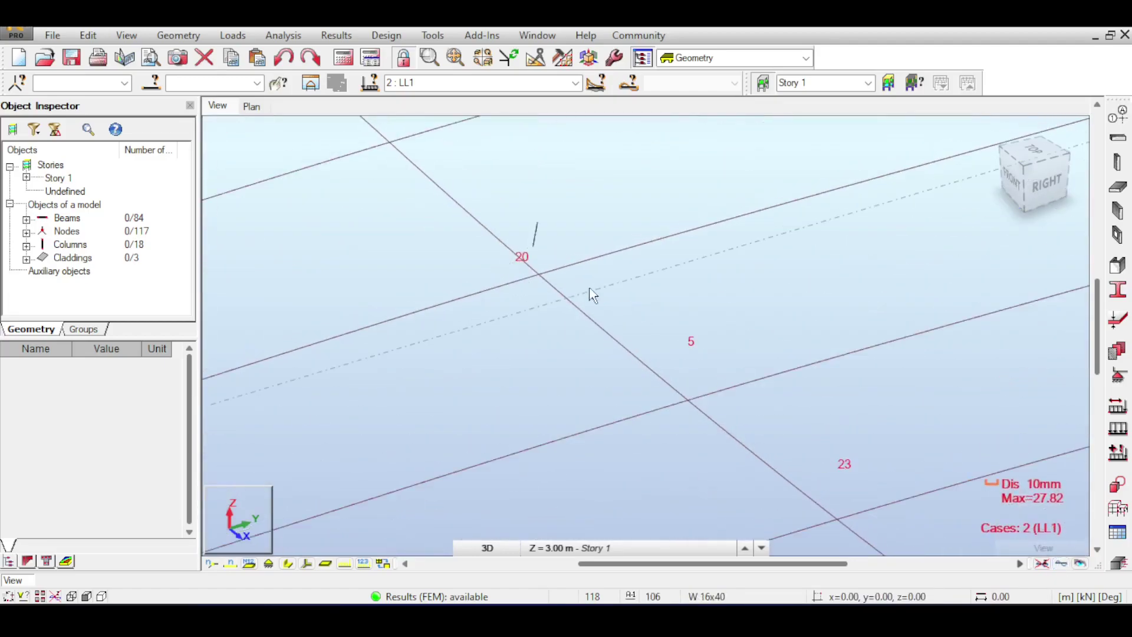
click(1029, 190)
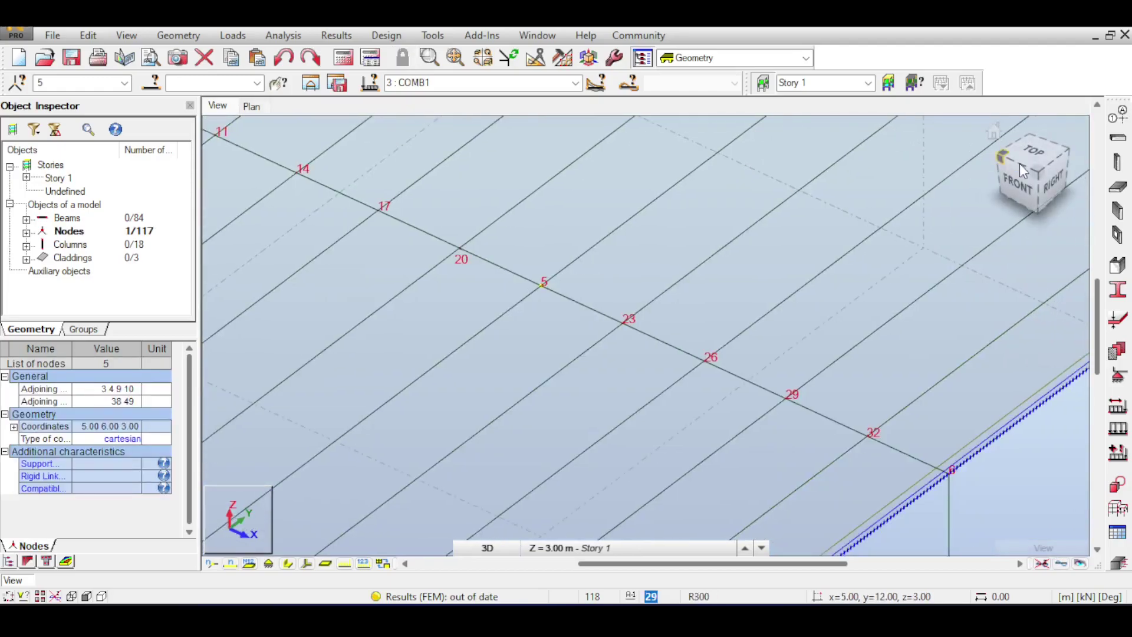
Examine the intersection of the secondary beams and the middle girder around node 5 on the original frame.
click(1022, 171)
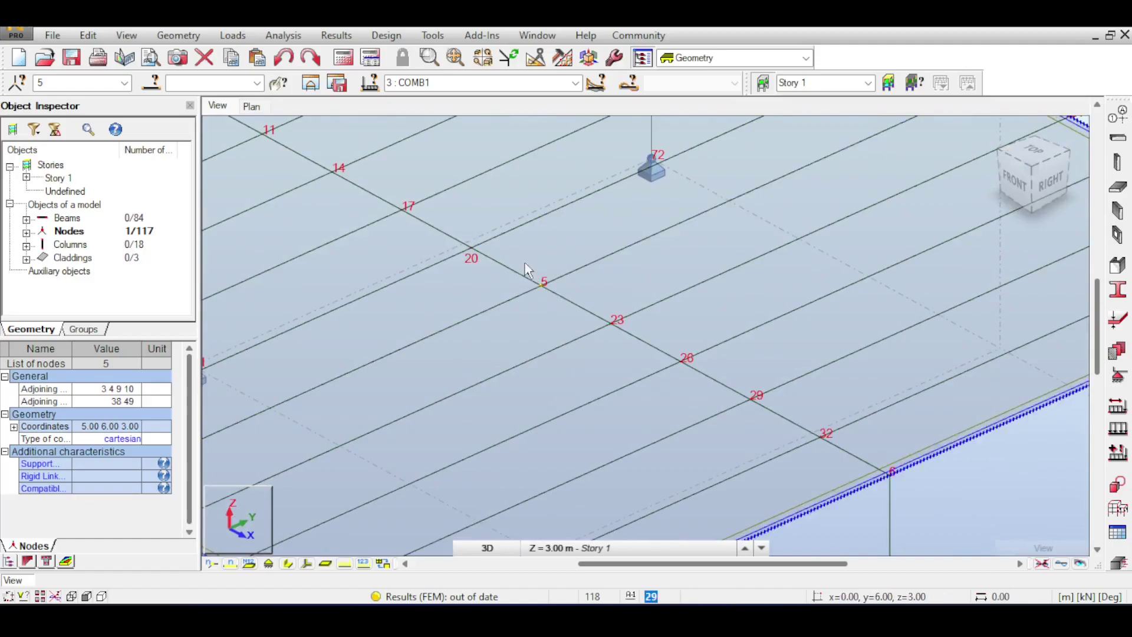
click(561, 315)
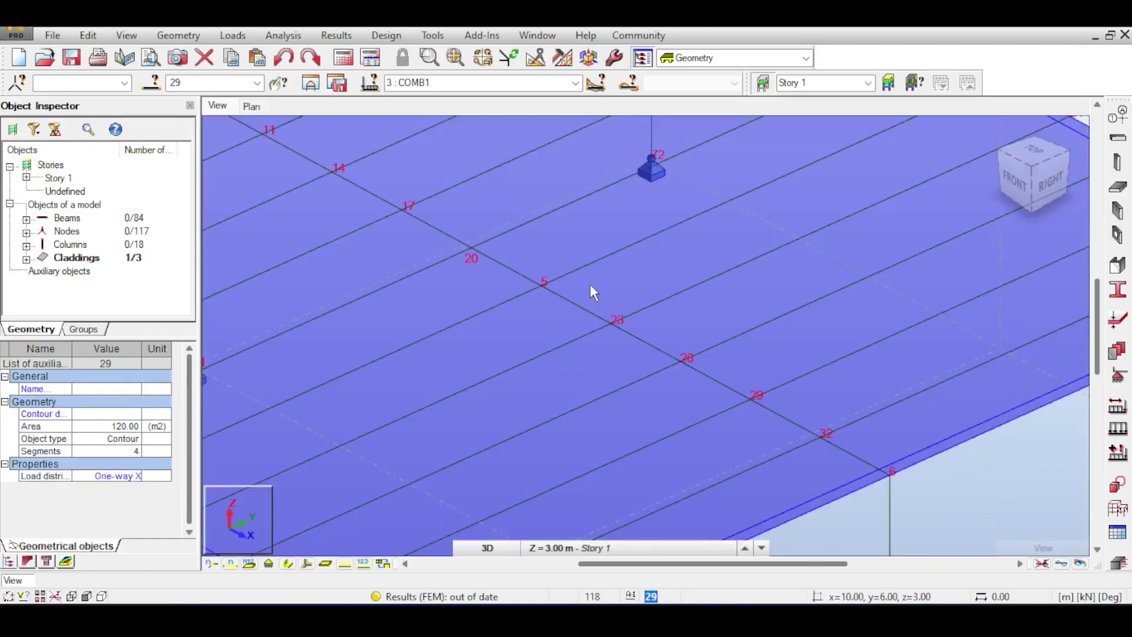
key(Escape)
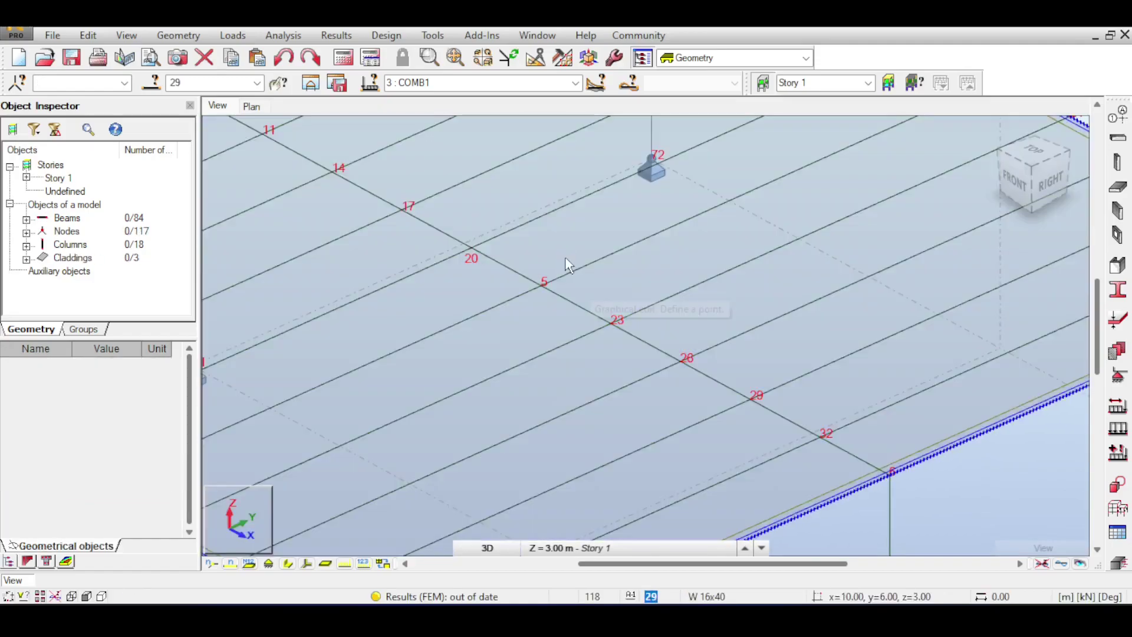
scroll(544, 275, up, 2)
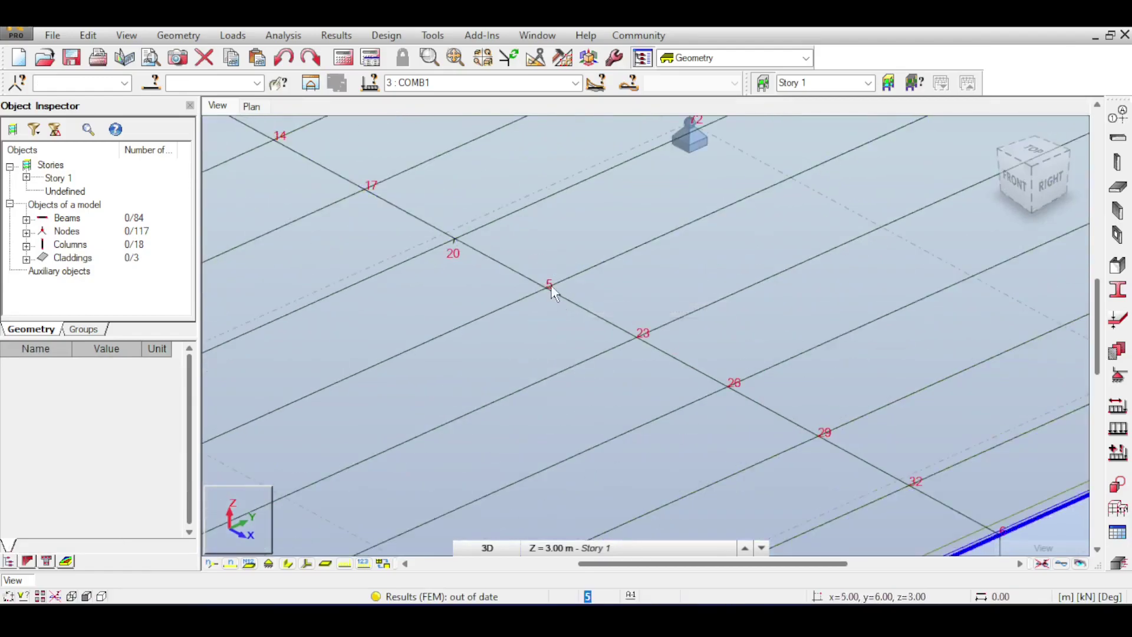
scroll(577, 270, down, 2)
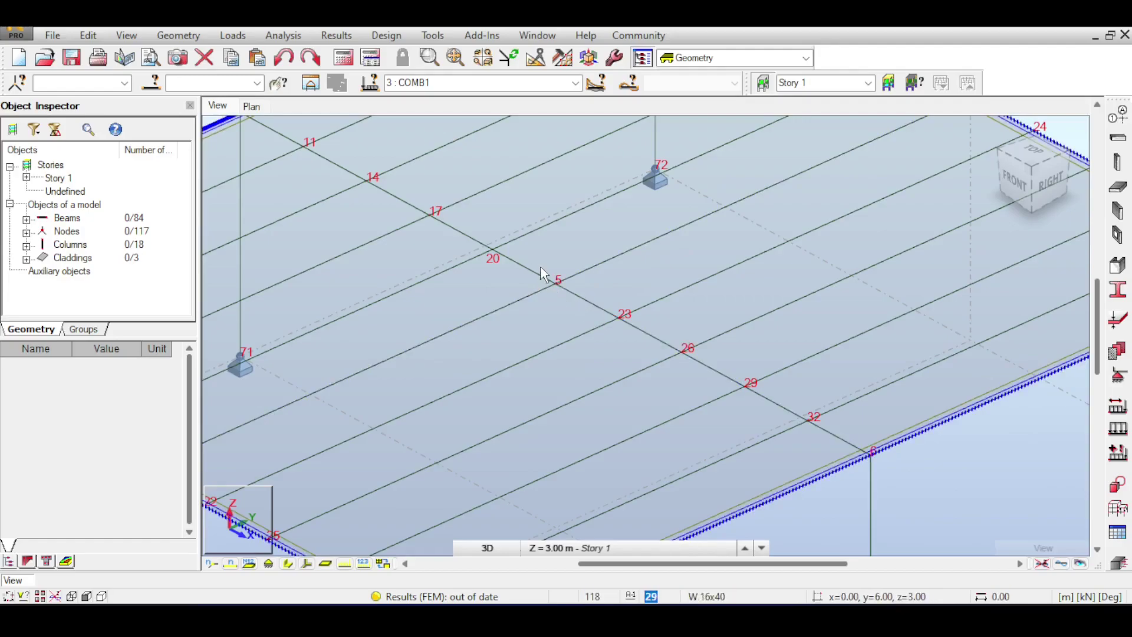
scroll(539, 274, down, 3)
scroll(541, 283, up, 4)
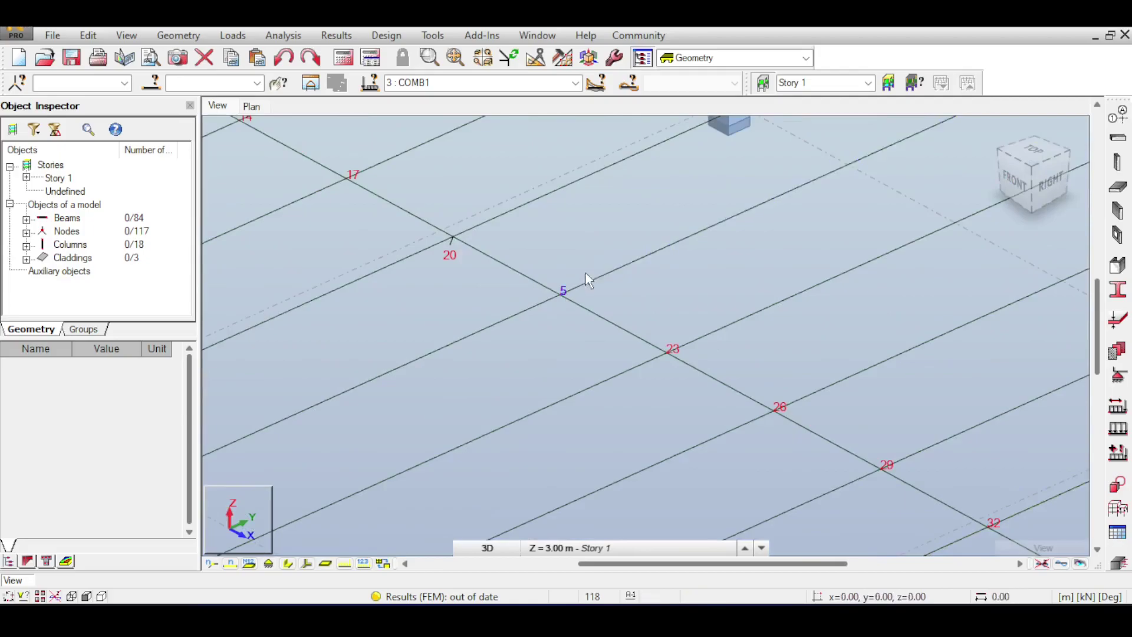
scroll(550, 281, down, 4)
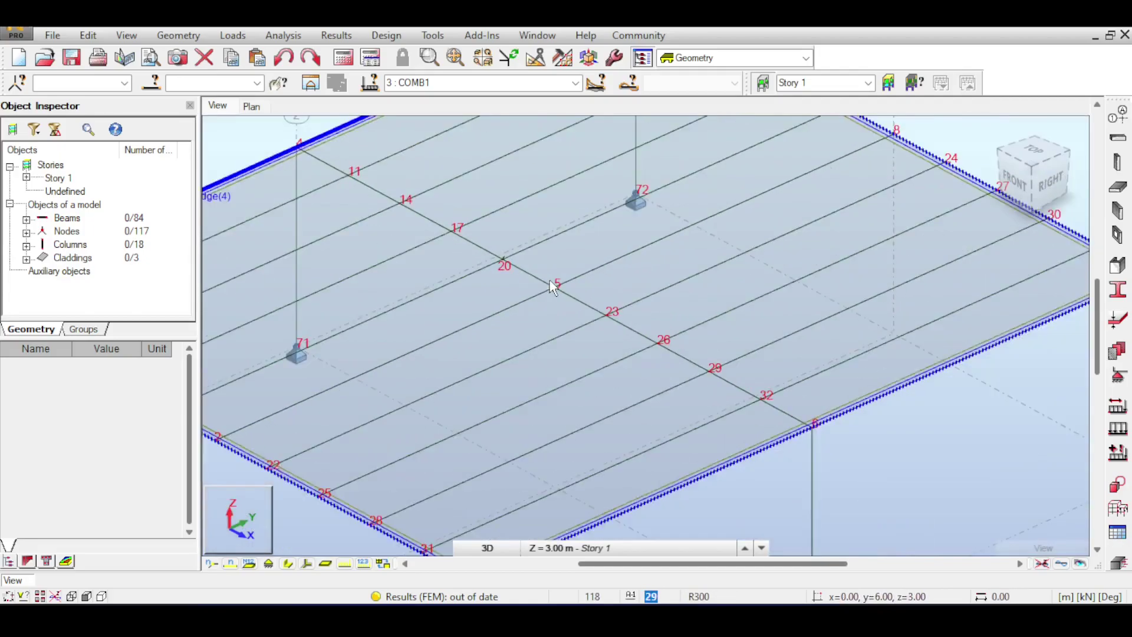
scroll(565, 268, up, 2)
scroll(504, 251, up, 2)
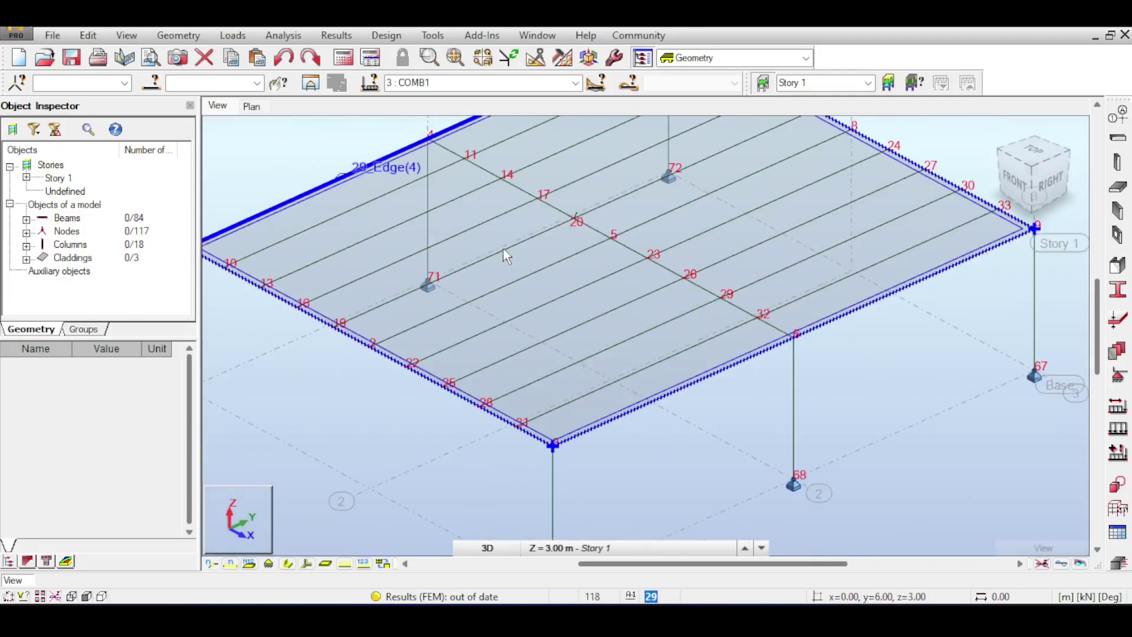
Display the member section shapes with a colour legend by section and inspect the beam-to-girder connections around node 5.
scroll(674, 178, up, 2)
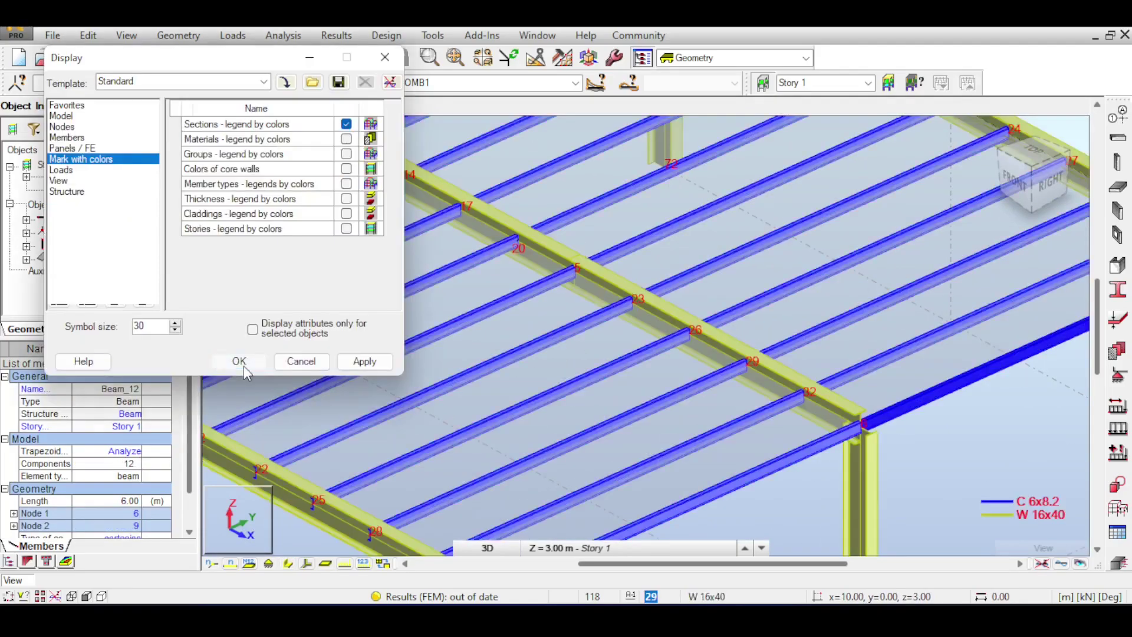
key(Return)
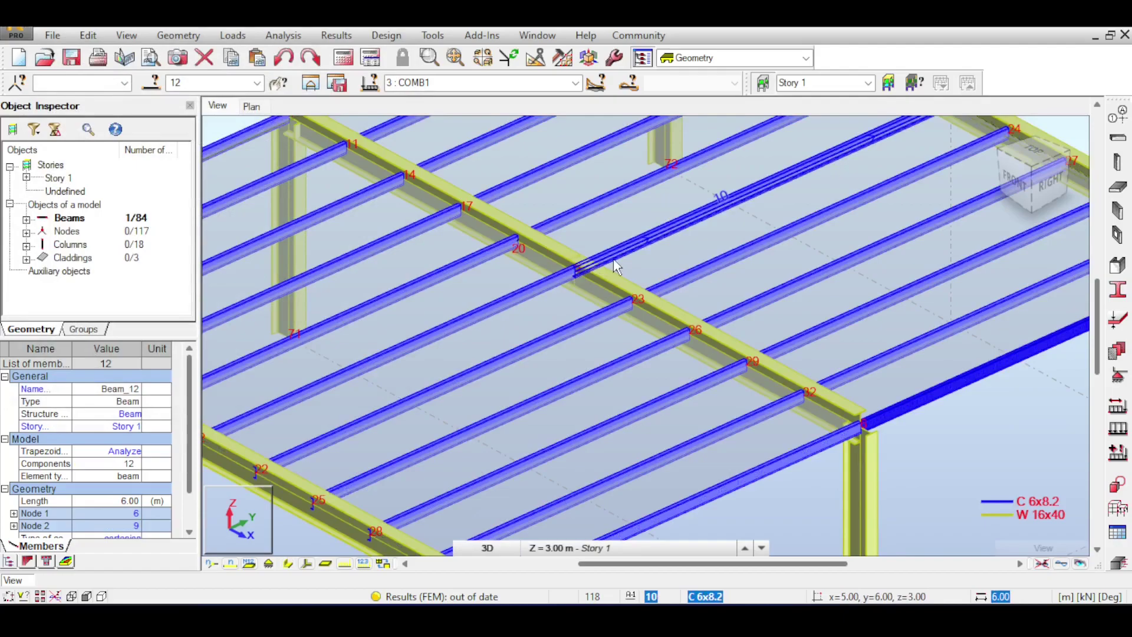
scroll(616, 266, down, 3)
scroll(570, 267, up, 1)
scroll(565, 313, up, 2)
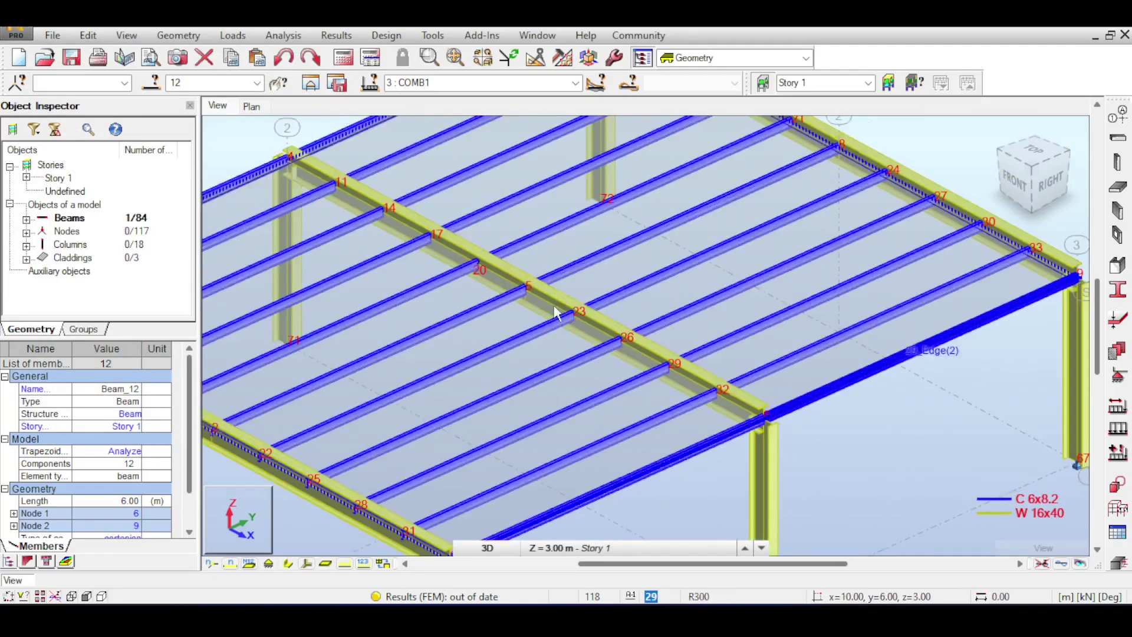
scroll(543, 295, up, 1)
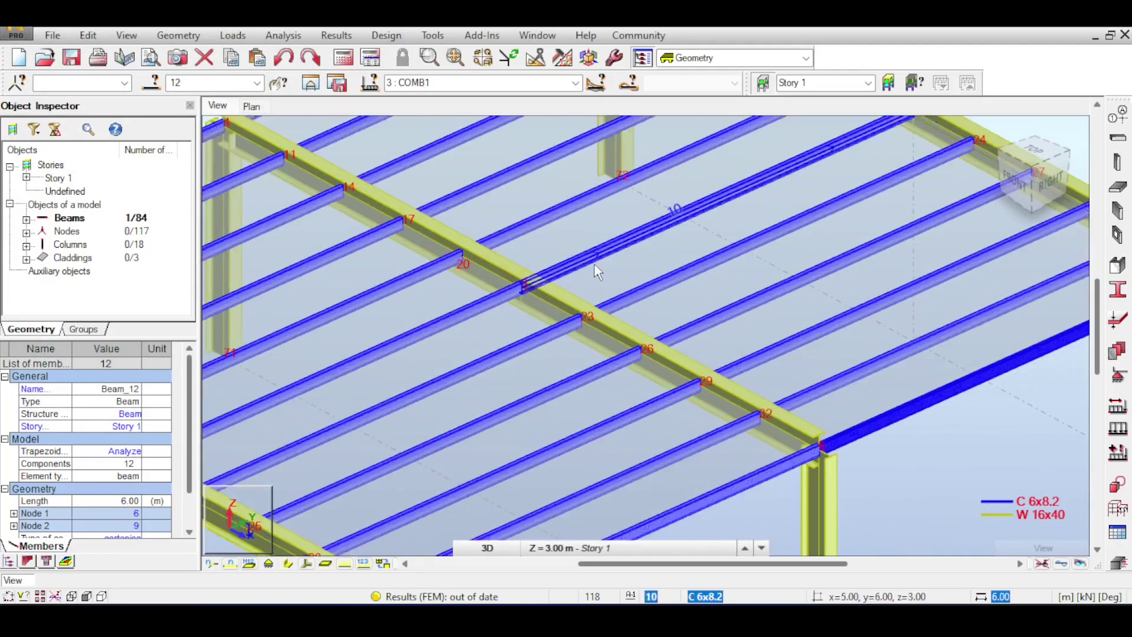
Turn on the display of member offsets in the model display settings and view the beams relative to the girders.
key(ctrl+d)
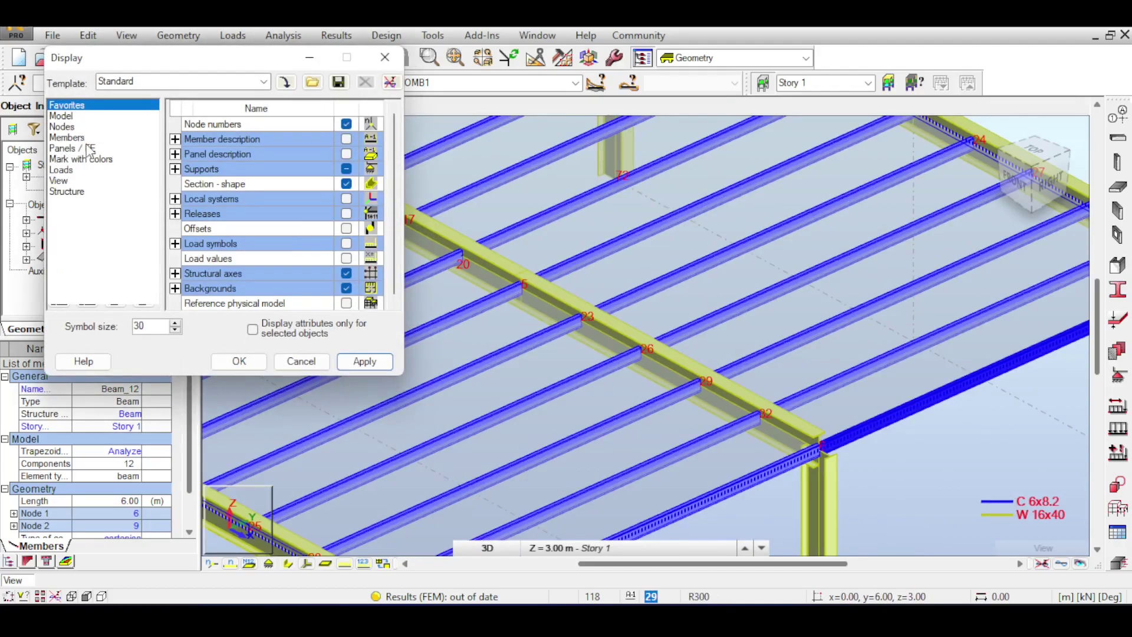
click(66, 138)
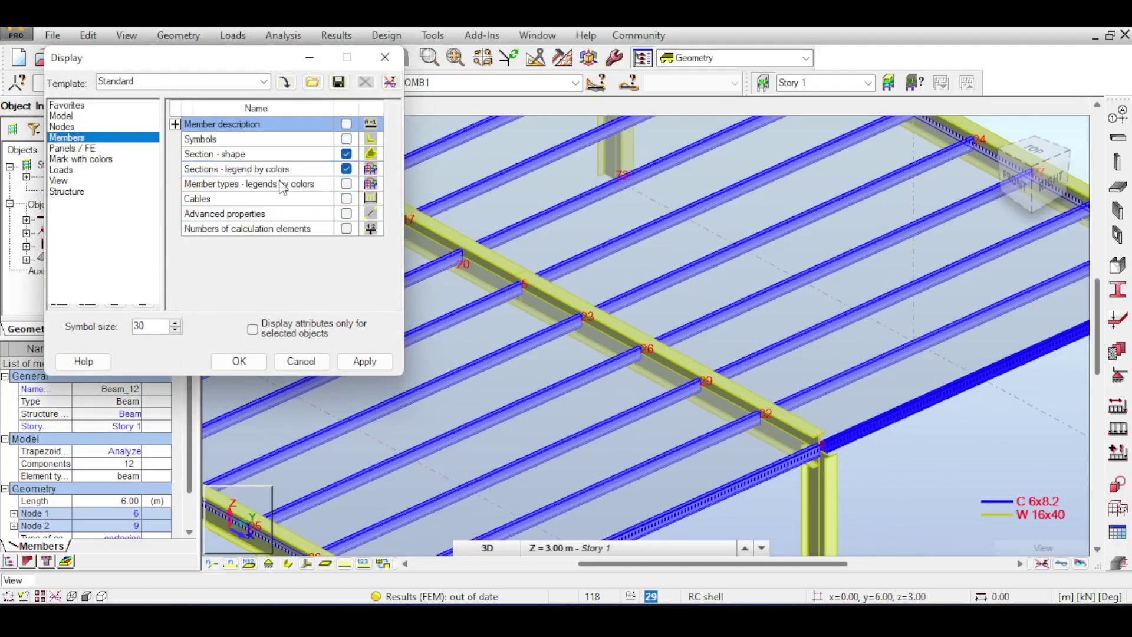
click(90, 149)
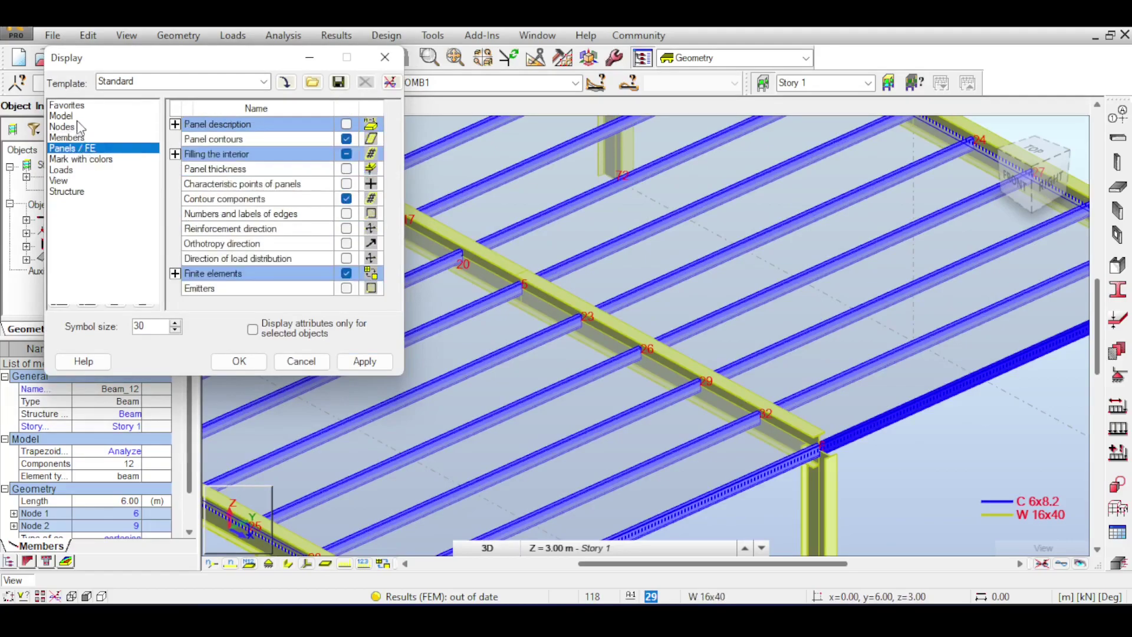
click(78, 116)
click(346, 183)
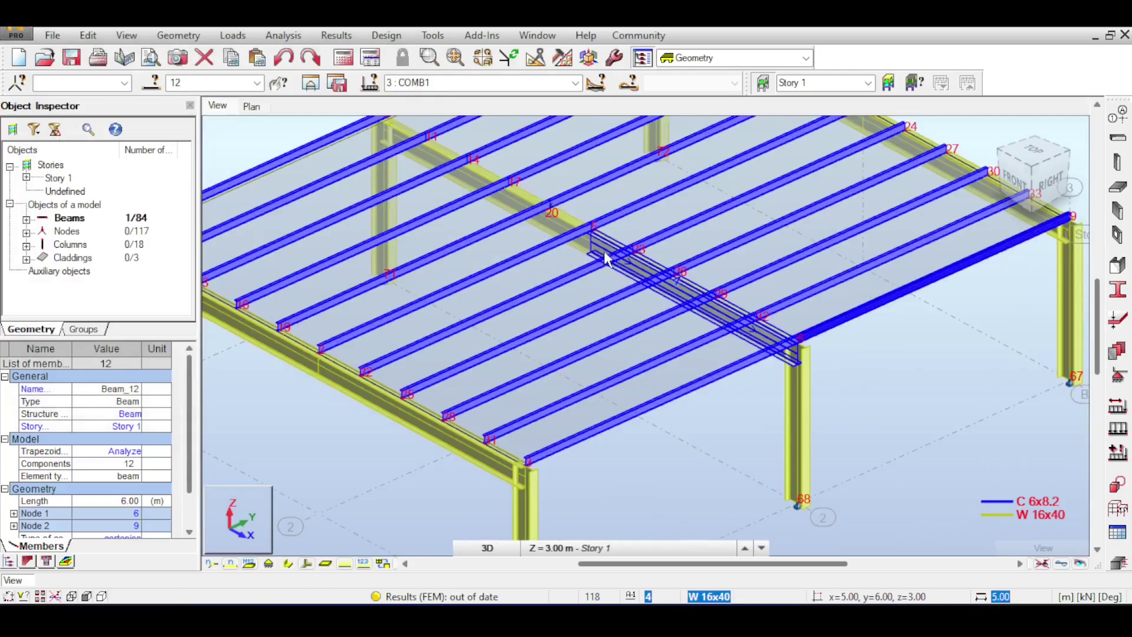
scroll(605, 258, up, 2)
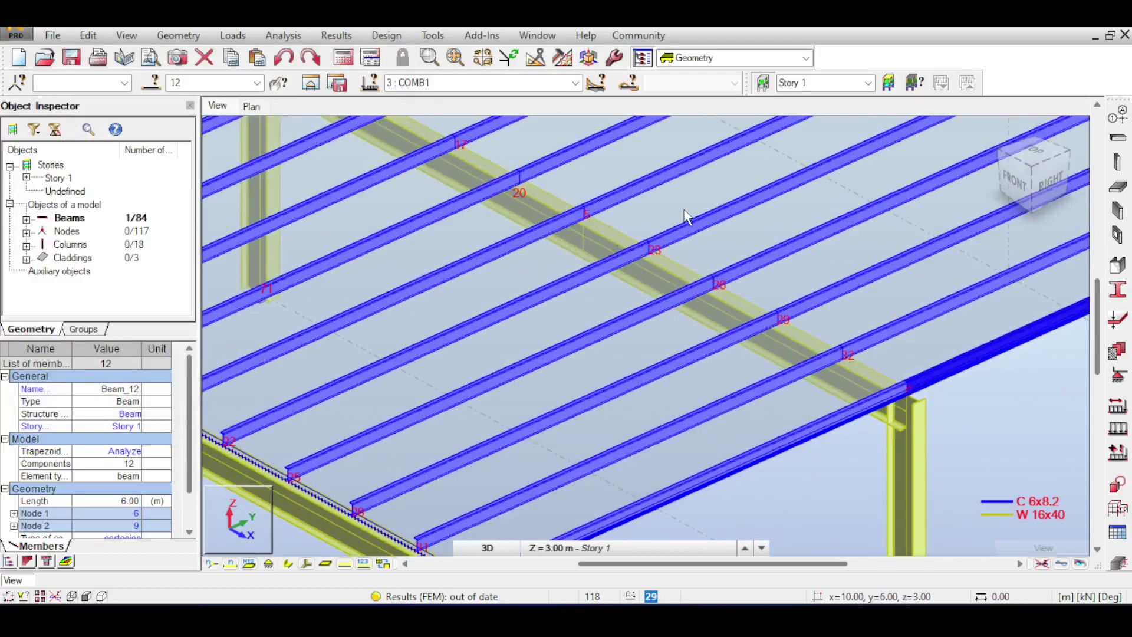
scroll(716, 209, down, 5)
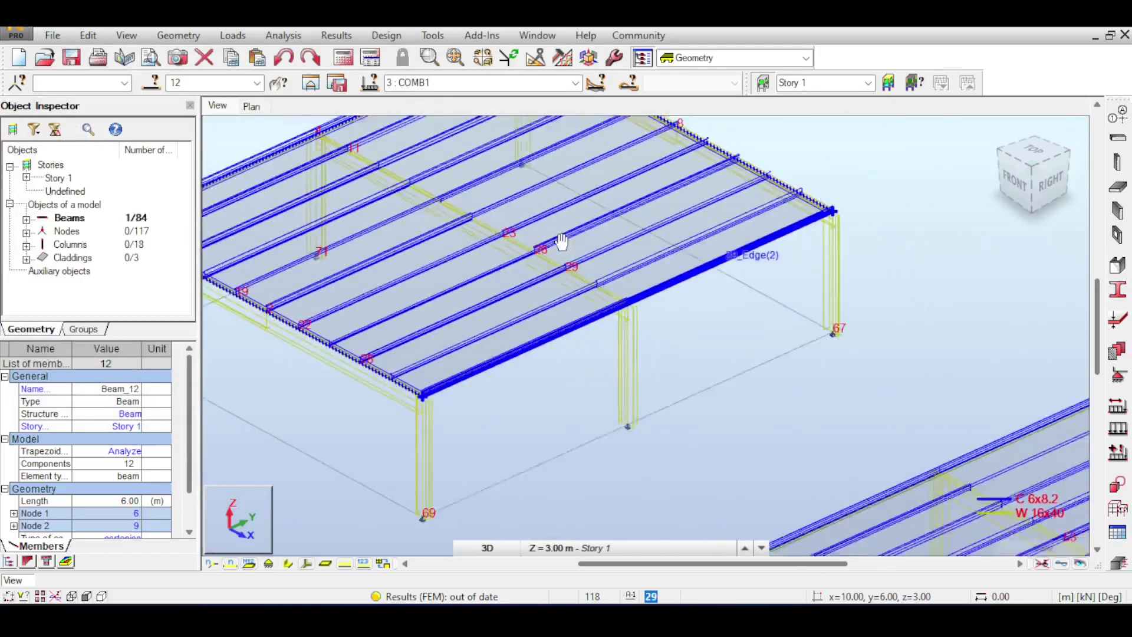
Start a new compatibility type definition for compatible nodes, with the copied frame's middle girder in view around node 38.
scroll(765, 380, up, 5)
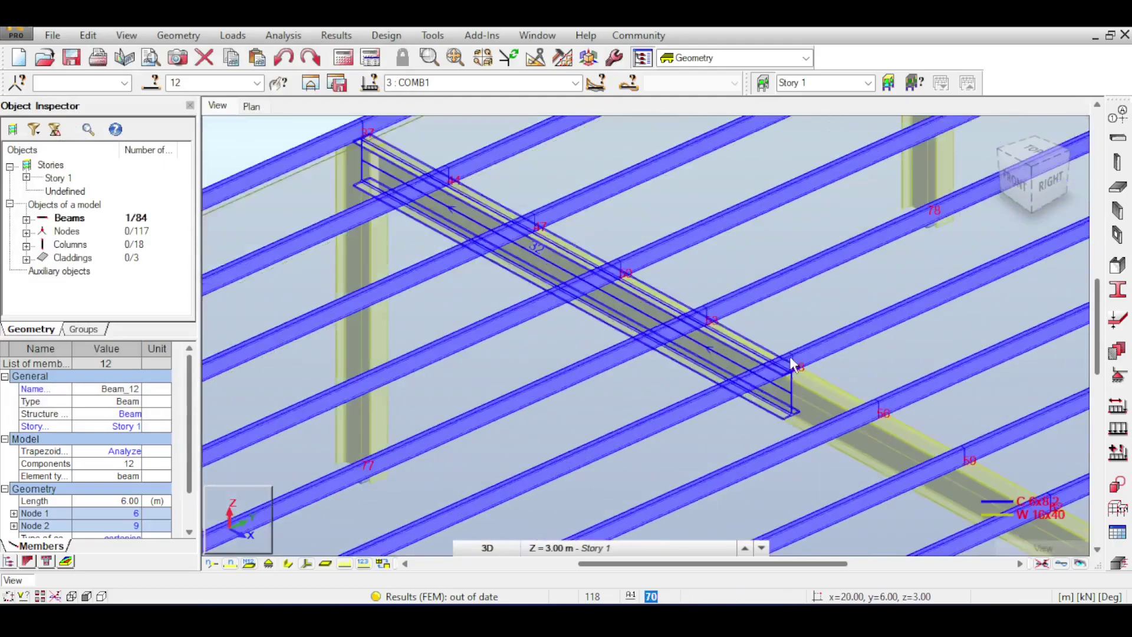
middle_drag(784, 376, 712, 352)
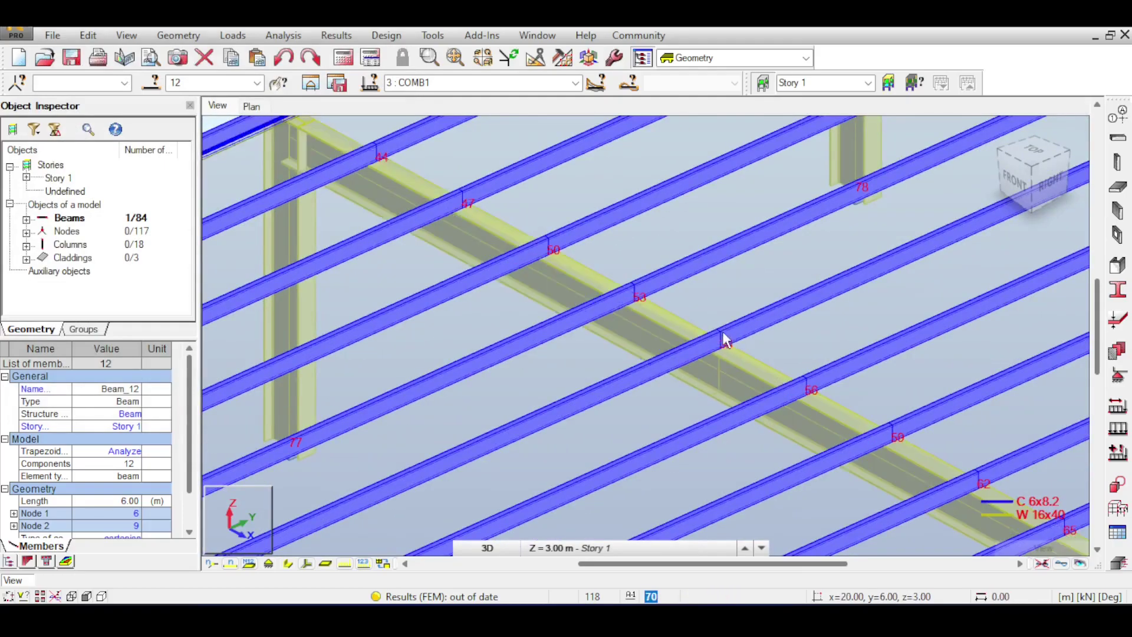
click(170, 38)
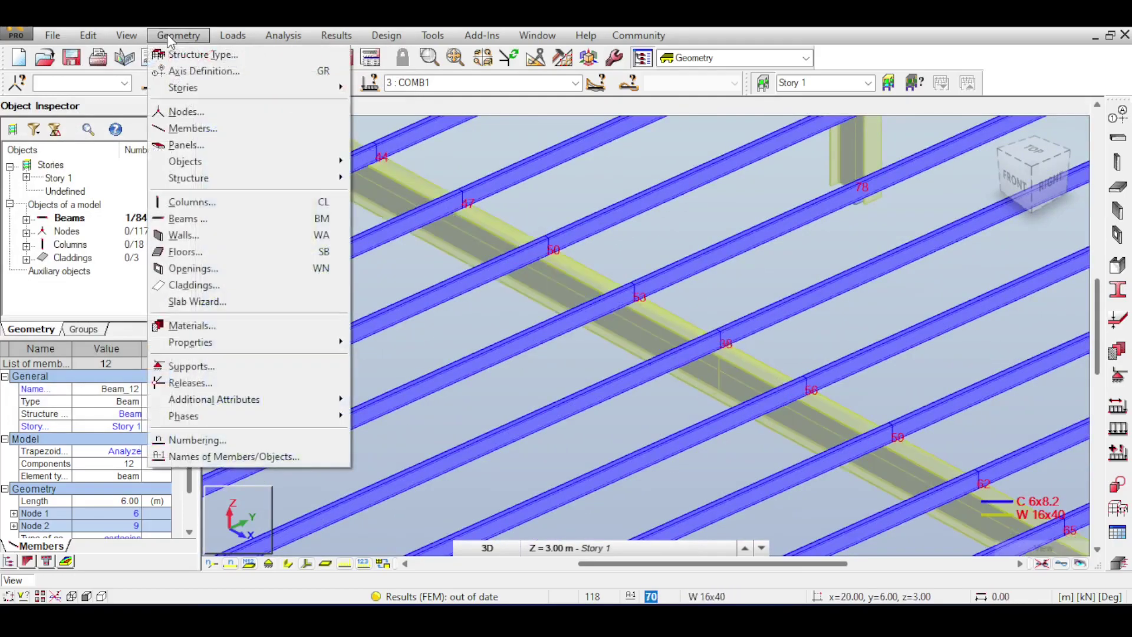
mouse_move(234, 404)
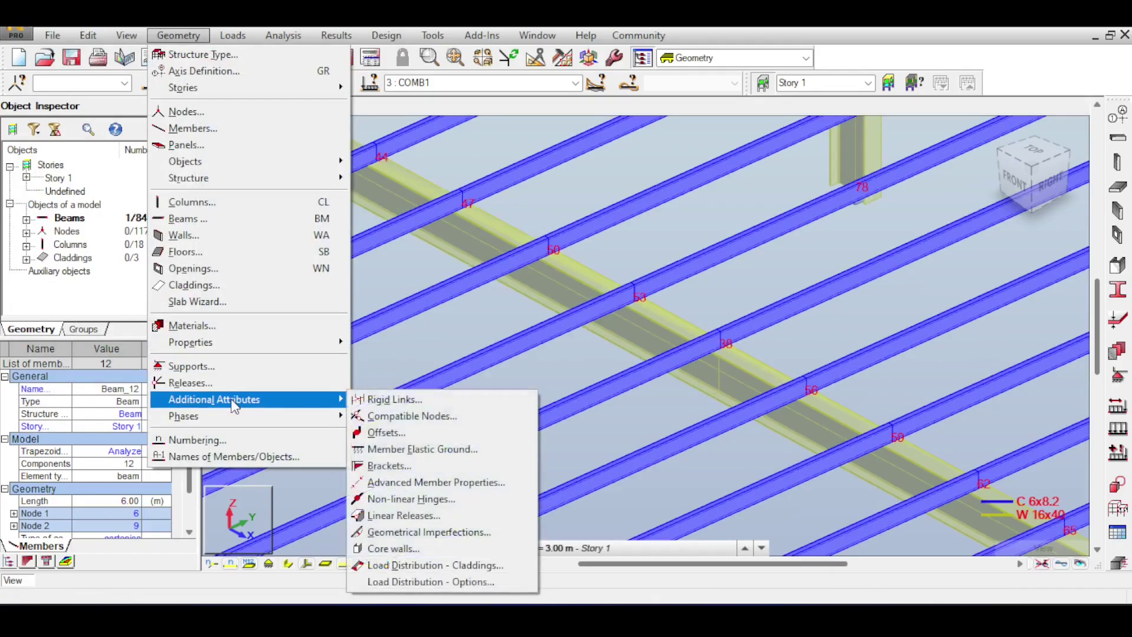
click(422, 417)
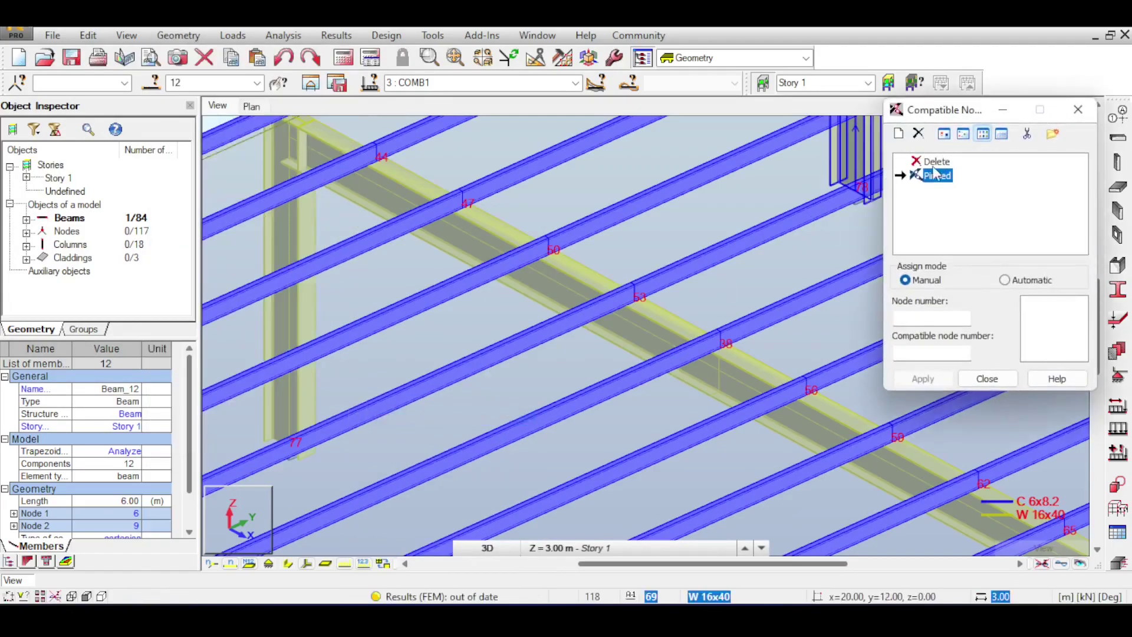
click(899, 135)
click(650, 168)
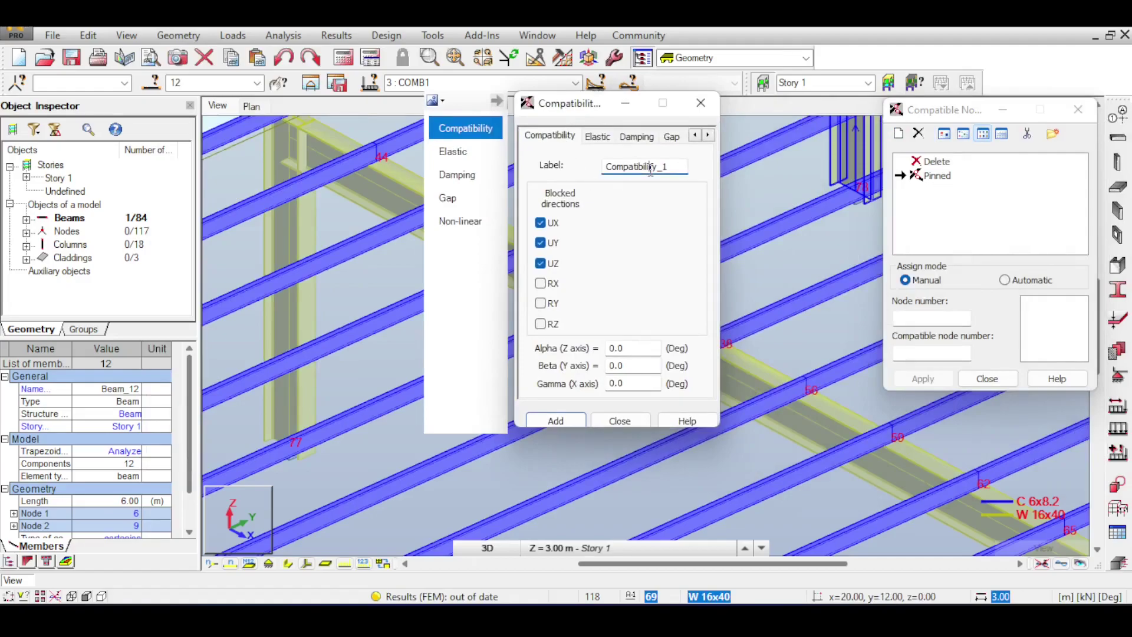
double_click(650, 168)
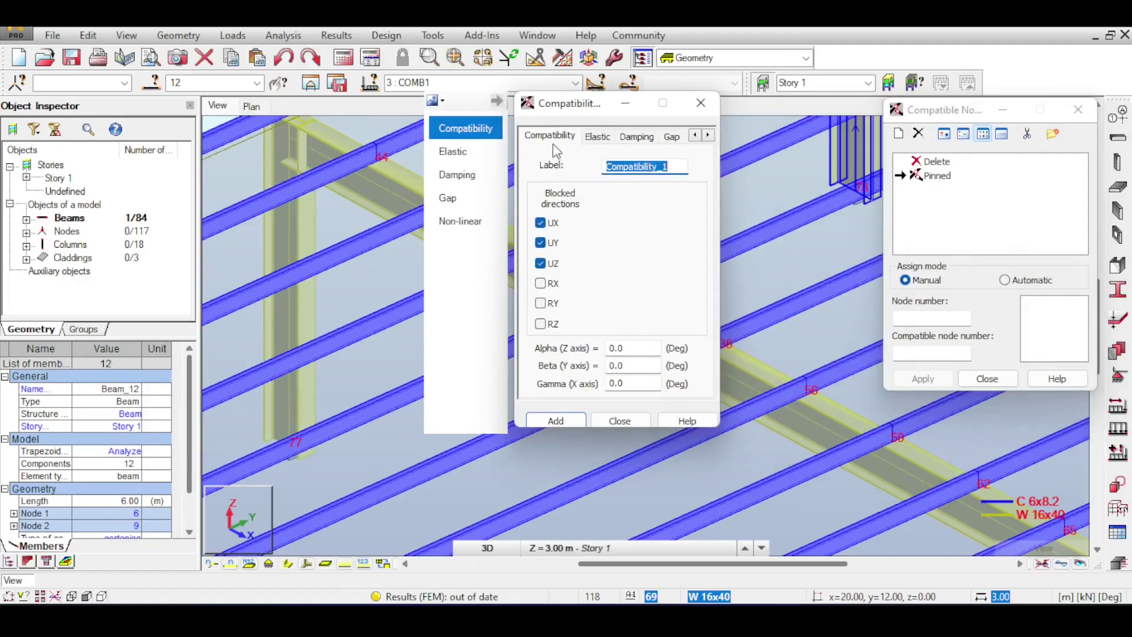
Review the elastic, damping and gap options of the new compatibility definition and return to its basic compatibility settings.
click(595, 138)
click(635, 138)
click(671, 138)
click(531, 141)
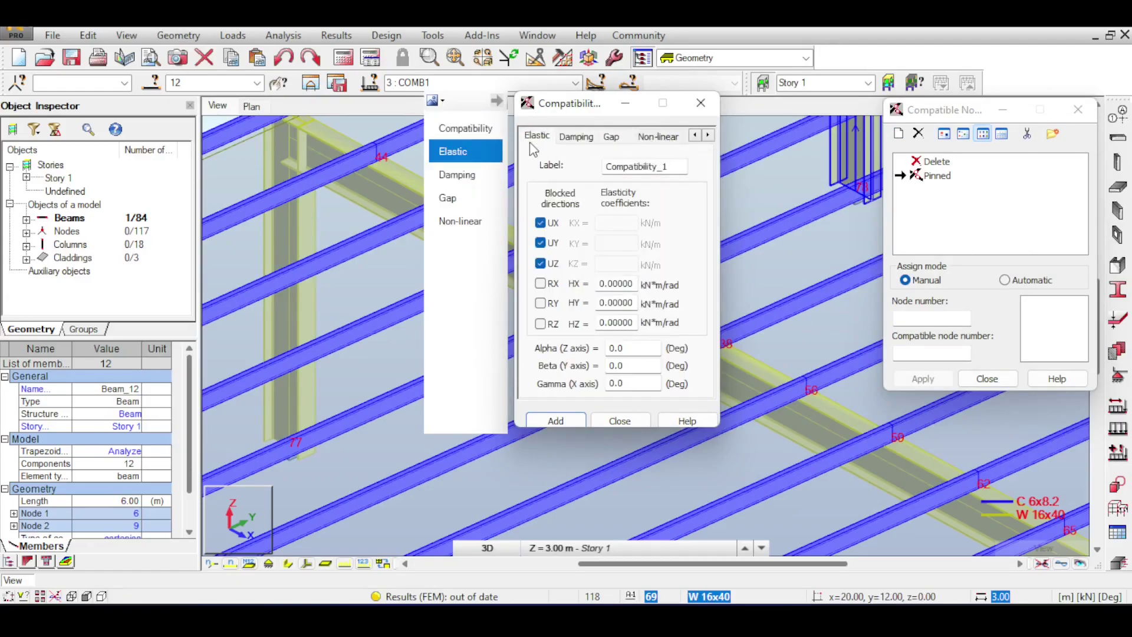
click(472, 130)
double_click(672, 169)
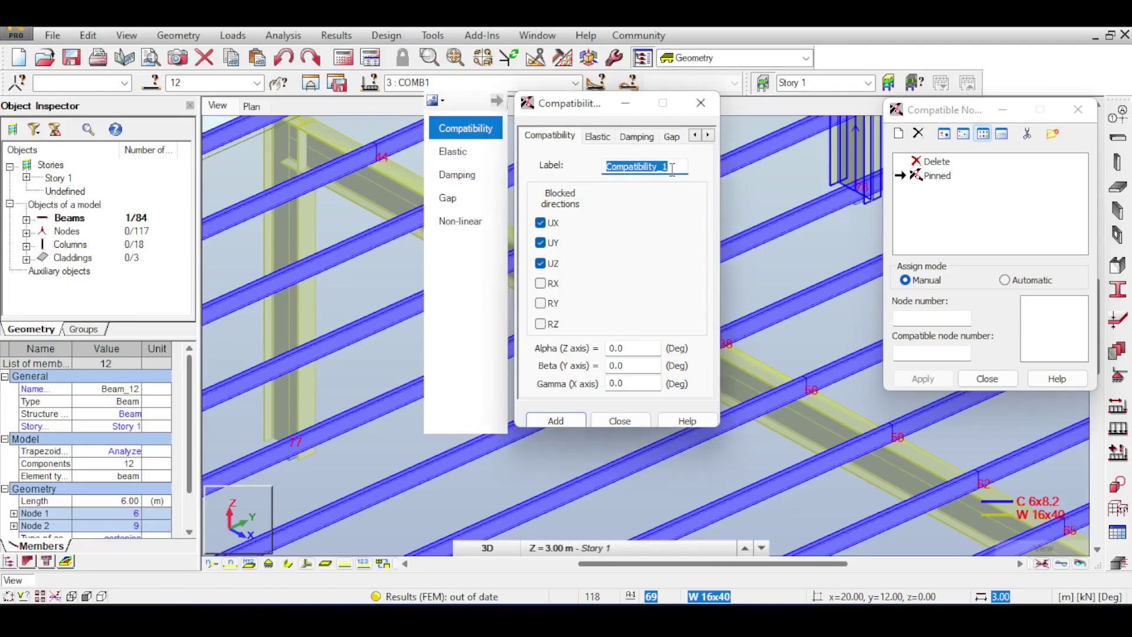
Label the compatibility type Comp1 and block all six directions: UX, UY, UZ, RX, RY and RZ.
drag(586, 104, 349, 193)
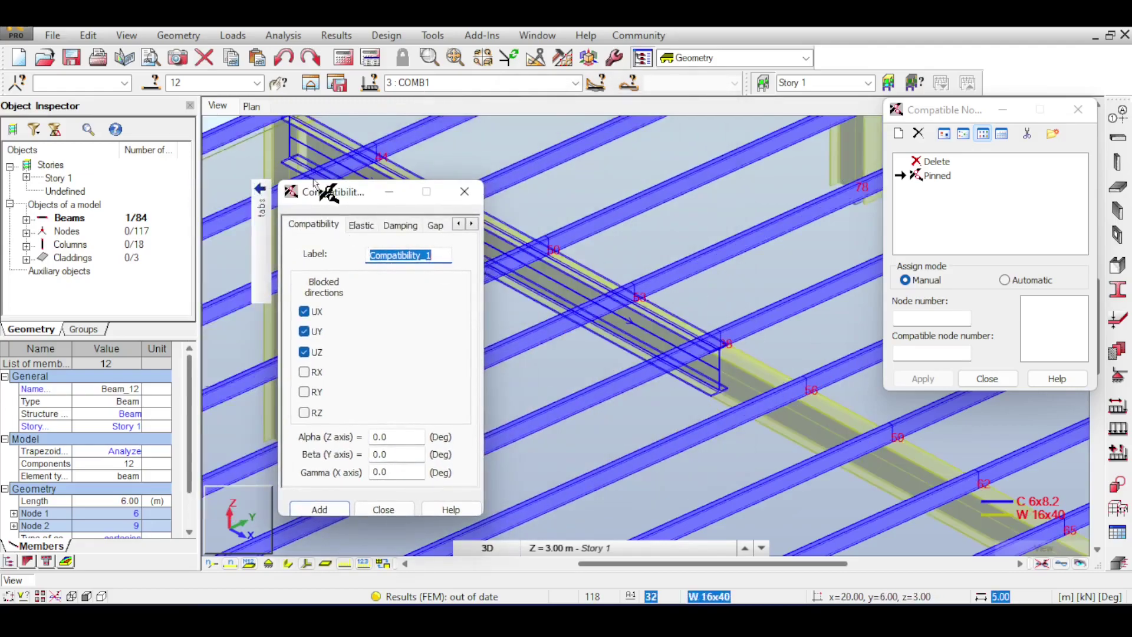
drag(342, 199, 546, 132)
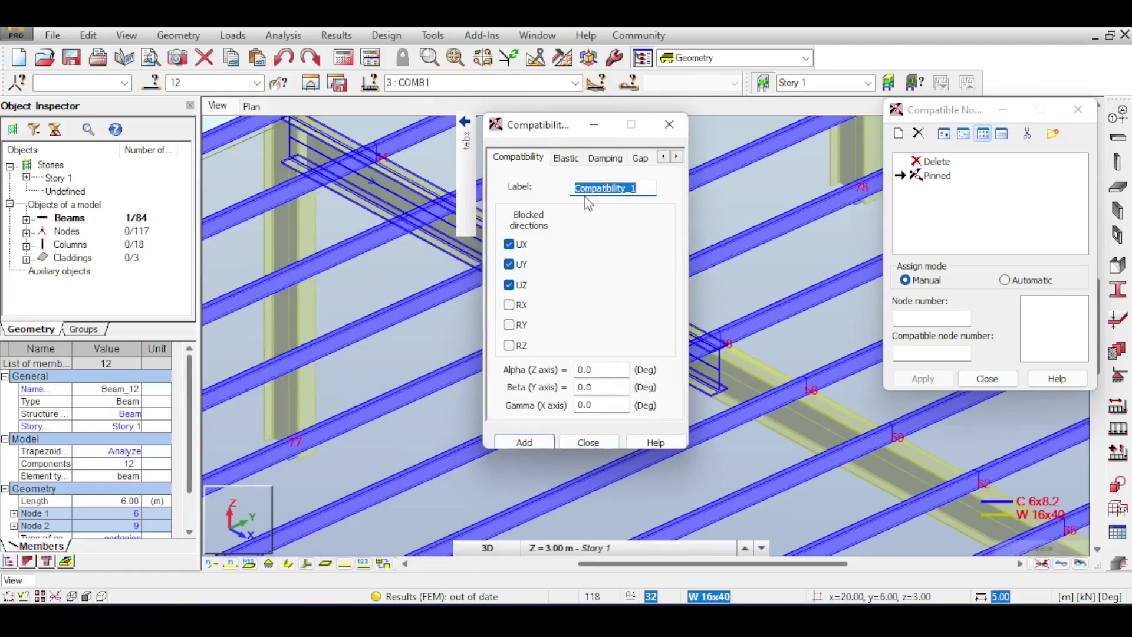
text(Comp1)
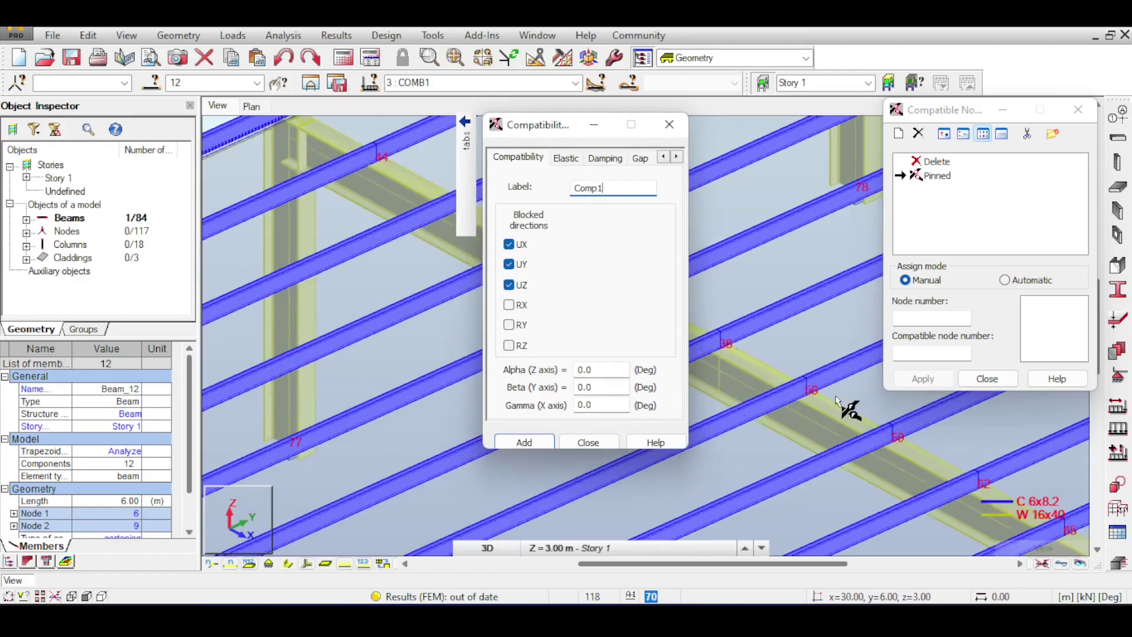
click(508, 305)
click(509, 324)
click(509, 346)
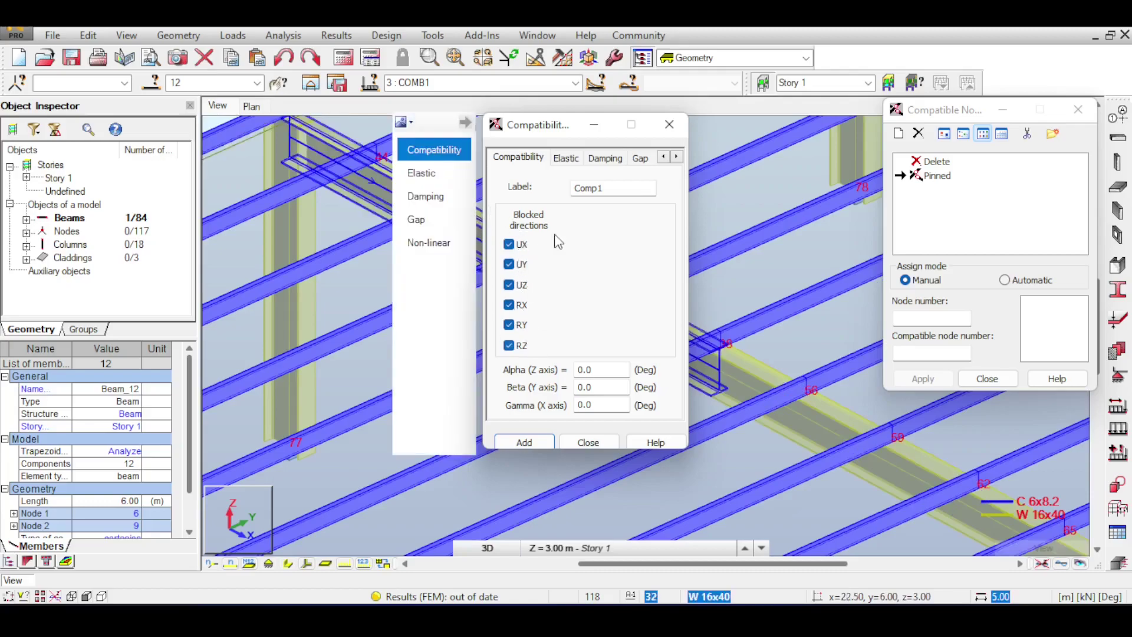
Examine the beam-to-girder crossings along the middle girders of the original frame and the copied frame around node 38.
drag(551, 127, 405, 136)
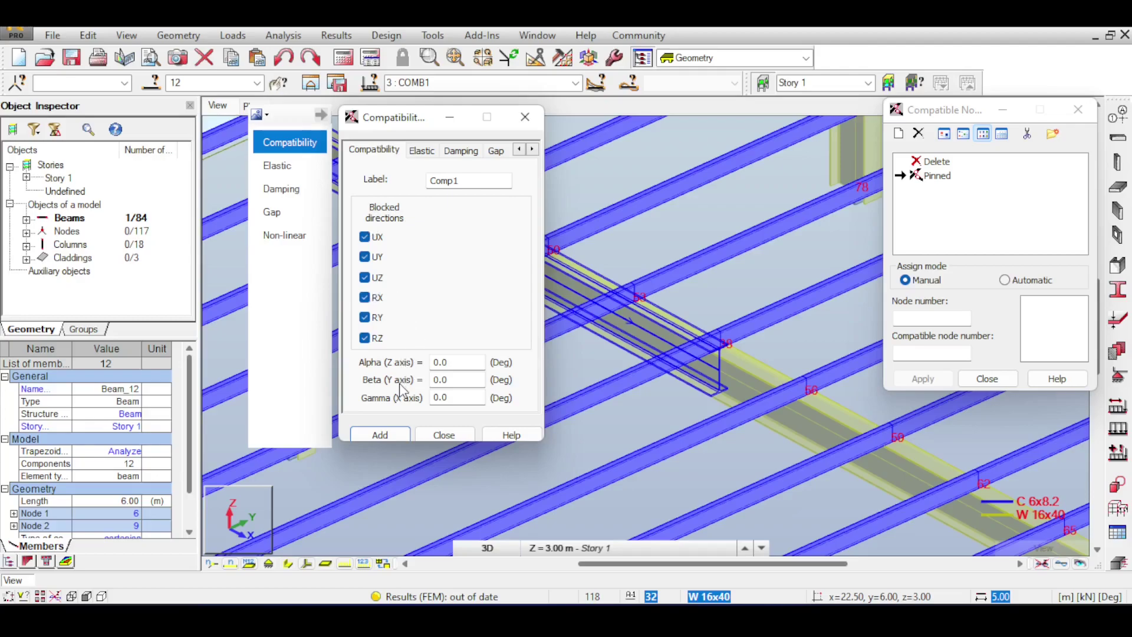
scroll(664, 265, down, 6)
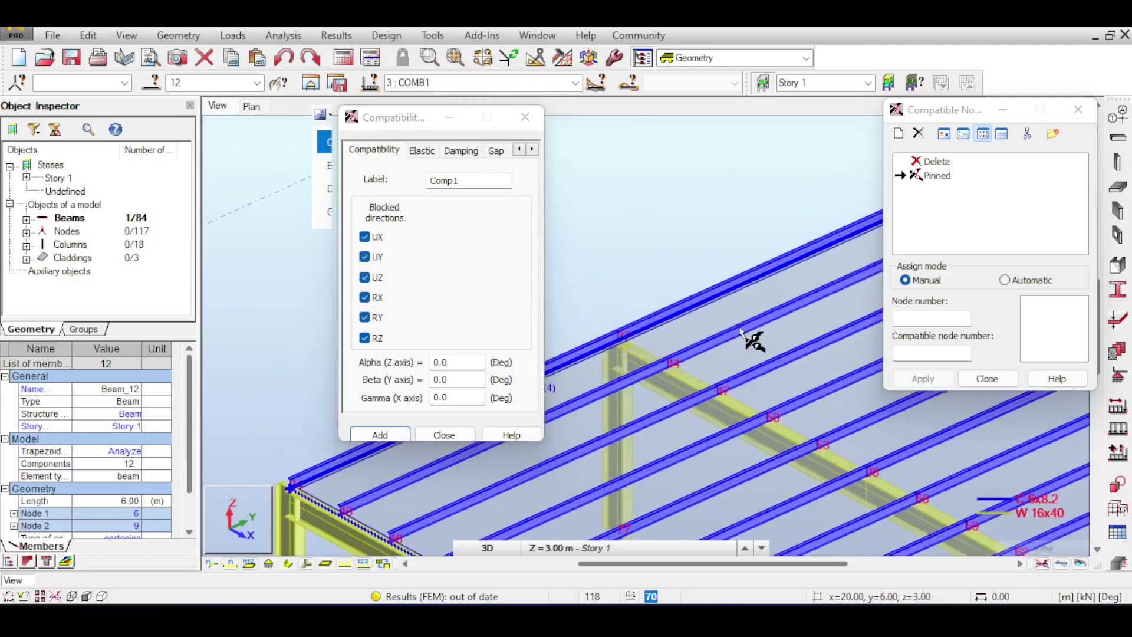
scroll(674, 302, down, 2)
scroll(745, 374, up, 8)
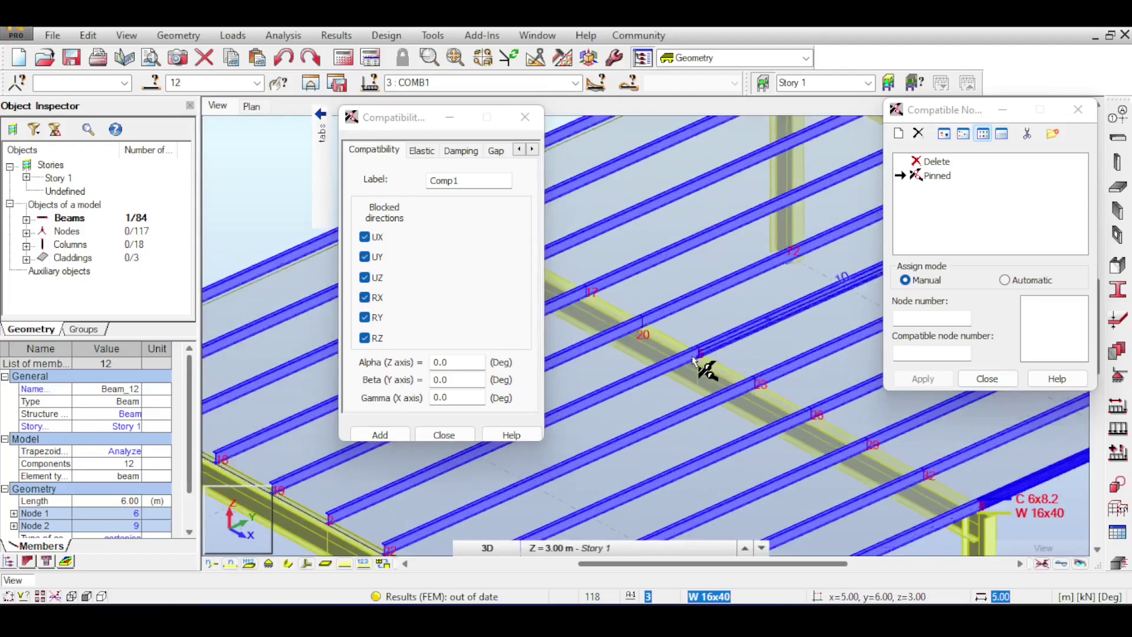
middle_drag(771, 285, 718, 289)
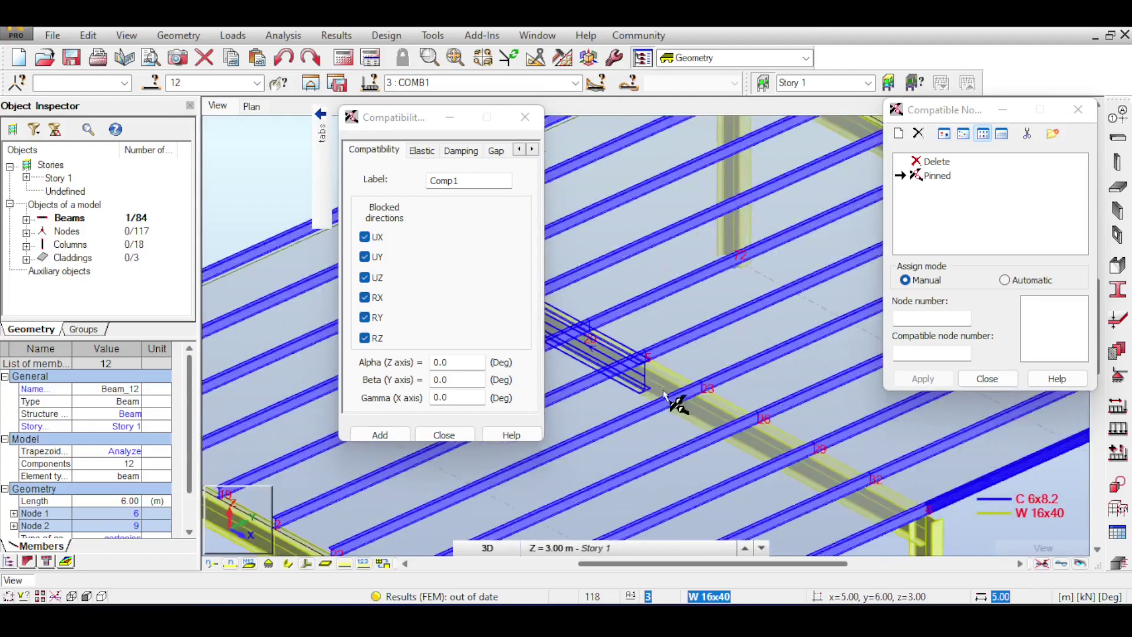
scroll(652, 356, down, 10)
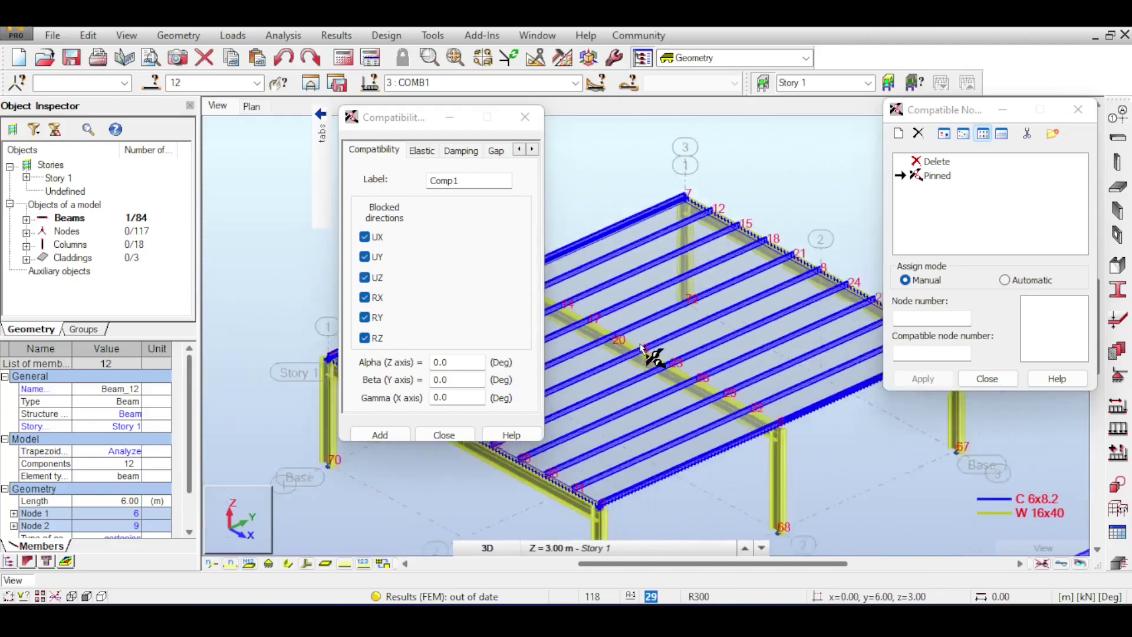
middle_drag(853, 471, 667, 346)
scroll(648, 307, up, 7)
middle_drag(755, 354, 793, 297)
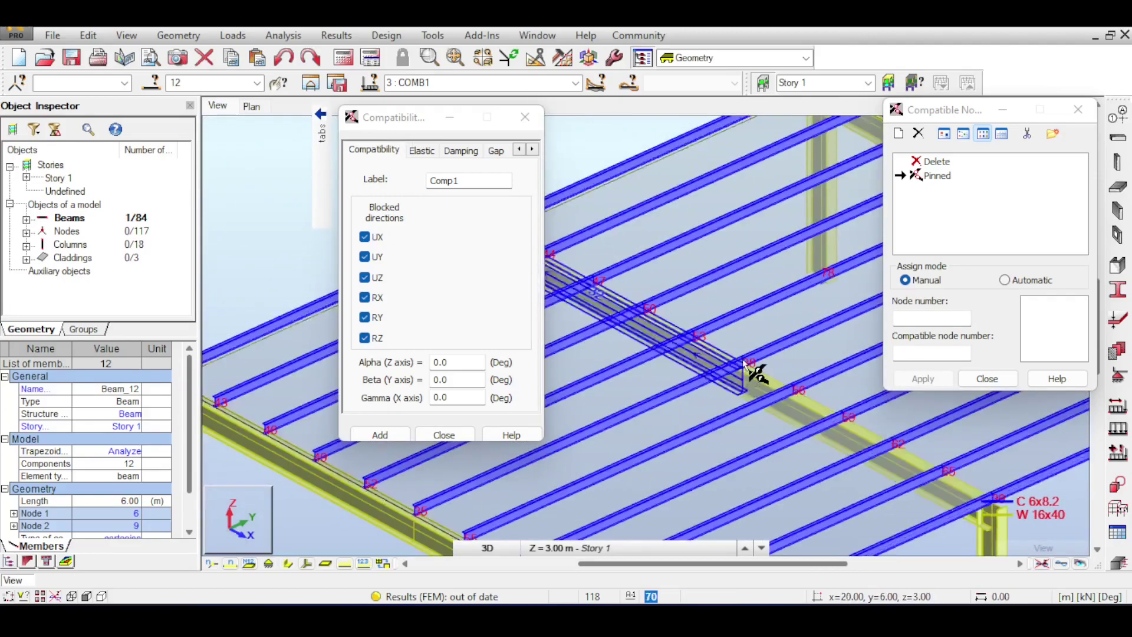
scroll(757, 392, up, 2)
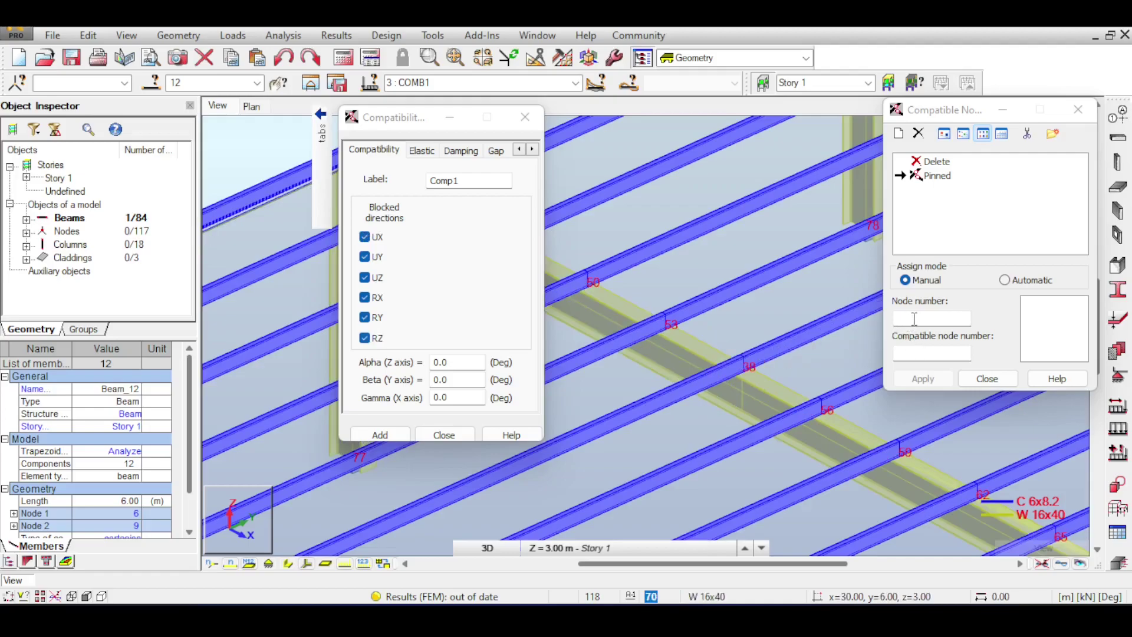
Add the Comp1 definition and assign it to node 38 at the middle of the copied frame's girder.
click(379, 434)
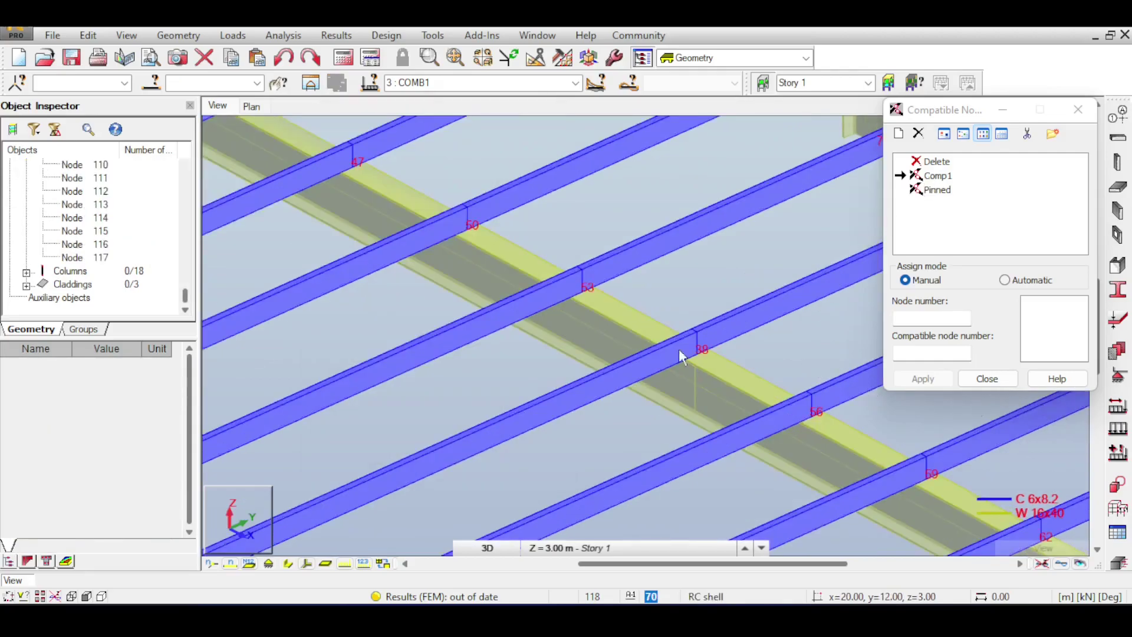
click(938, 176)
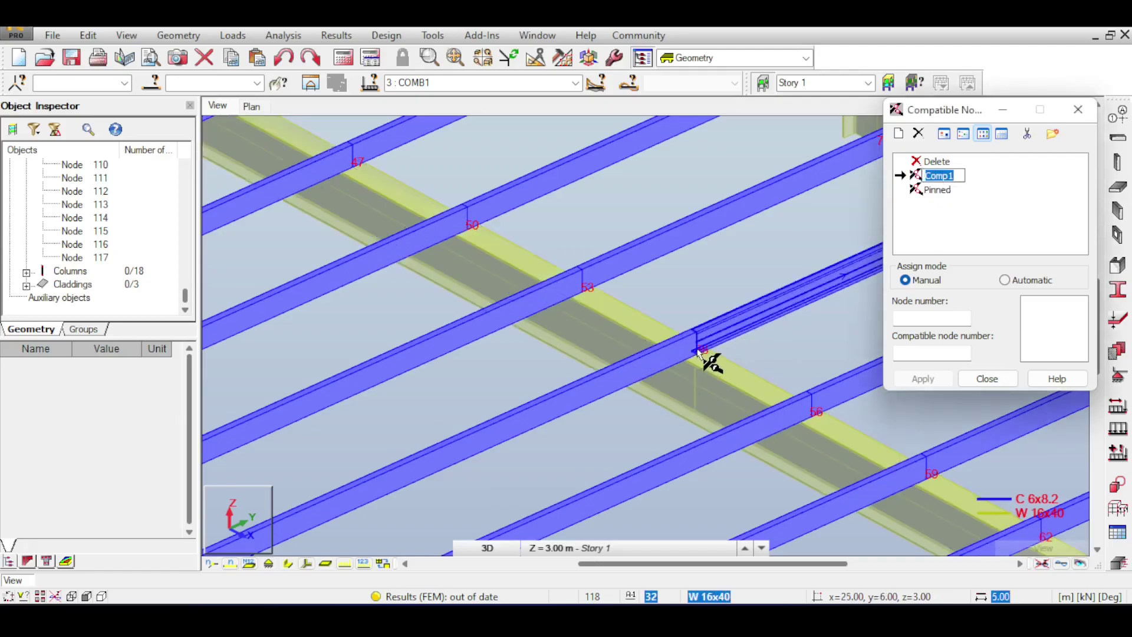
scroll(700, 355, up, 2)
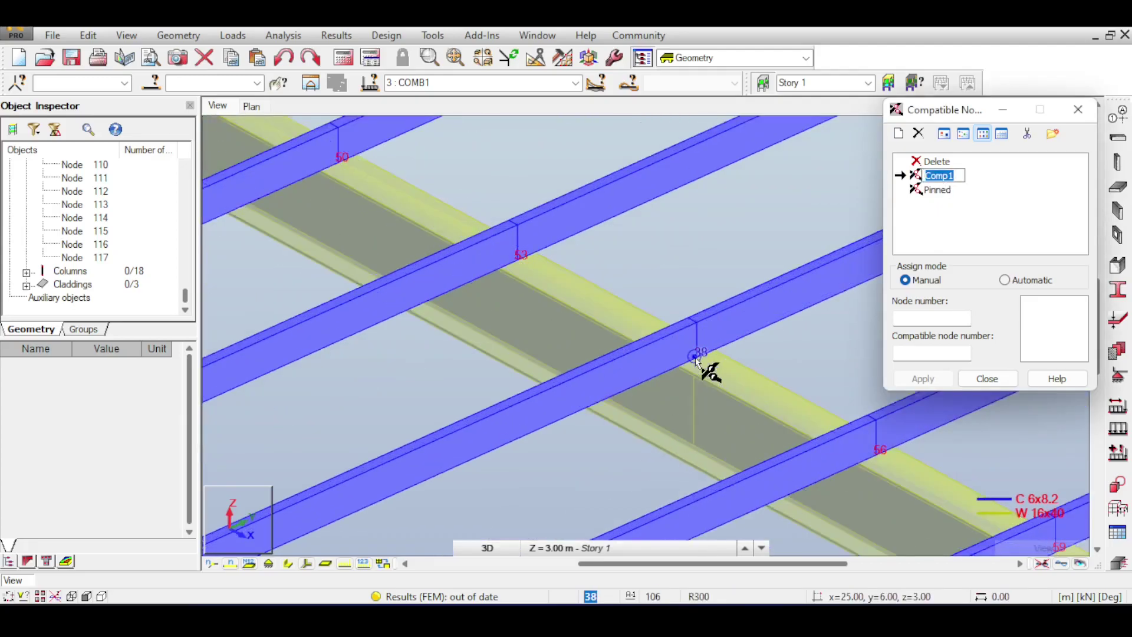
click(696, 356)
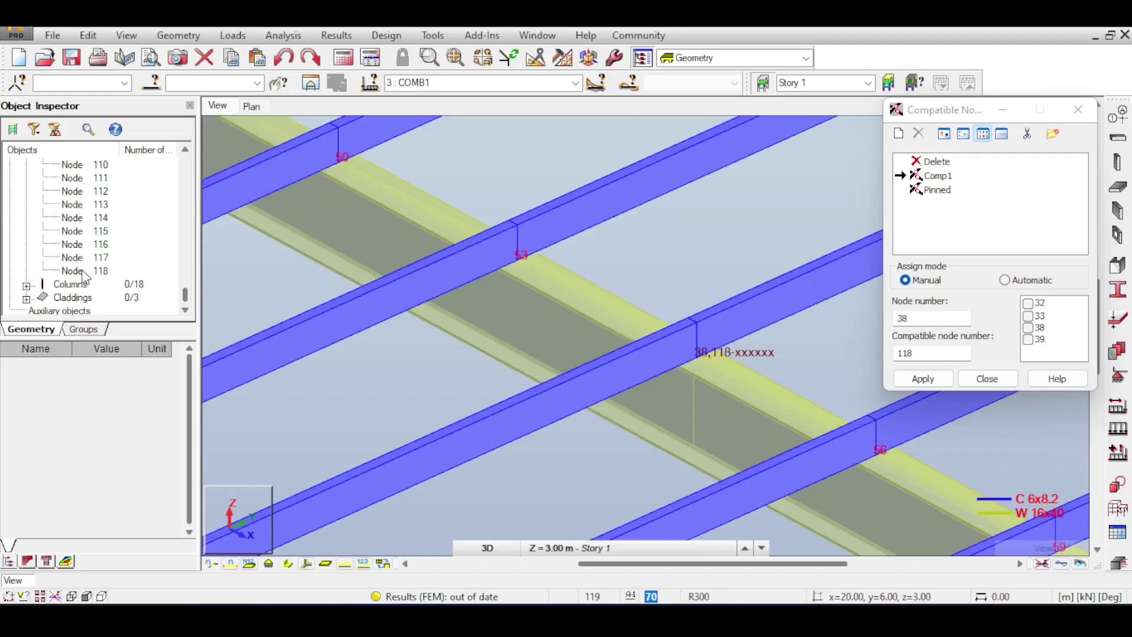
click(689, 342)
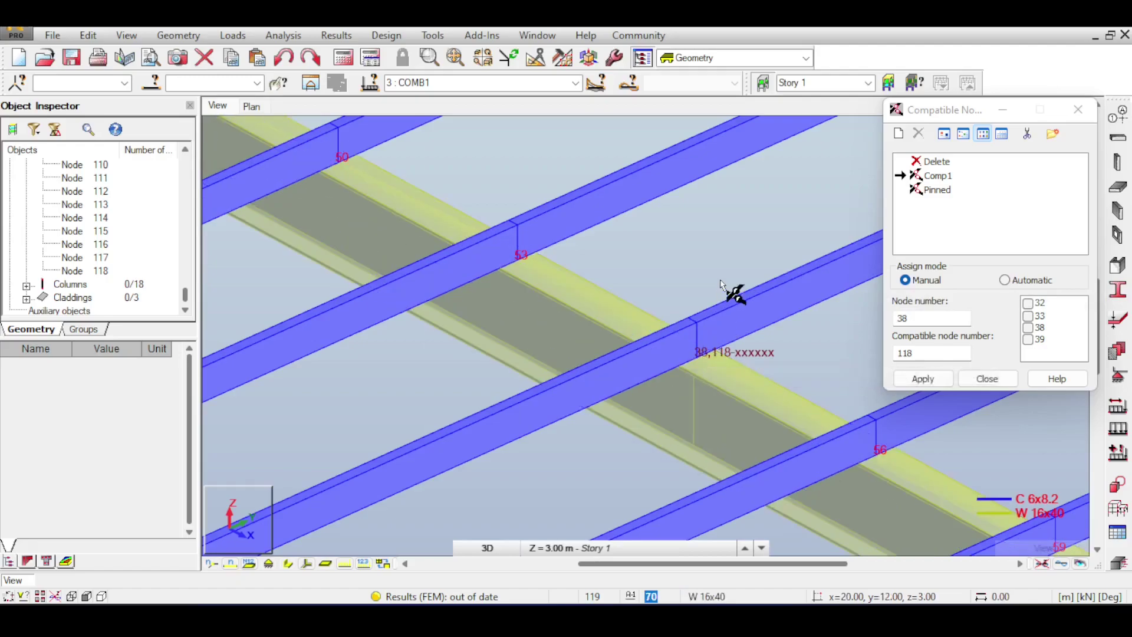
Inspect the compatible node at node 38 and the secondary beams crossing the girder around it.
scroll(721, 277, down, 2)
middle_drag(753, 234, 668, 240)
scroll(653, 328, down, 1)
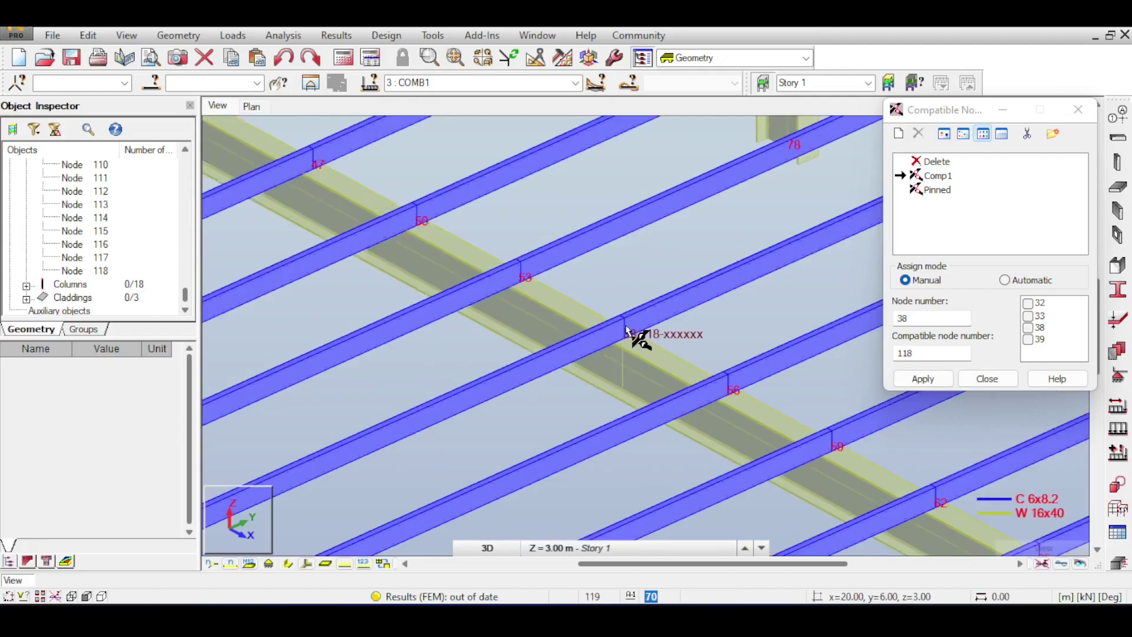
scroll(637, 336, down, 3)
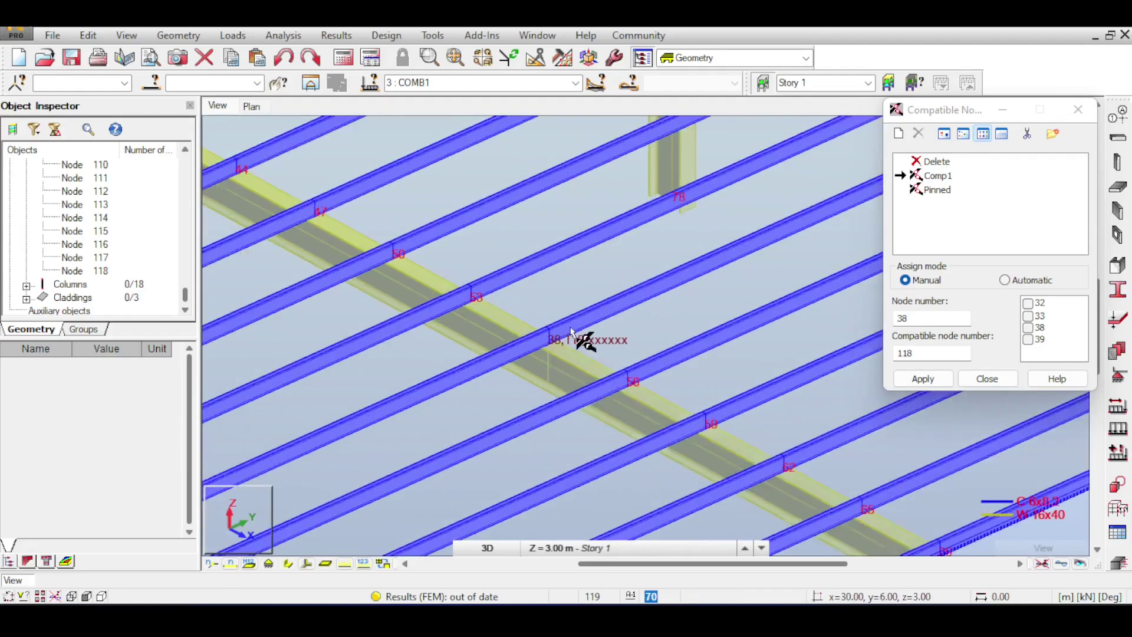
scroll(588, 367, up, 2)
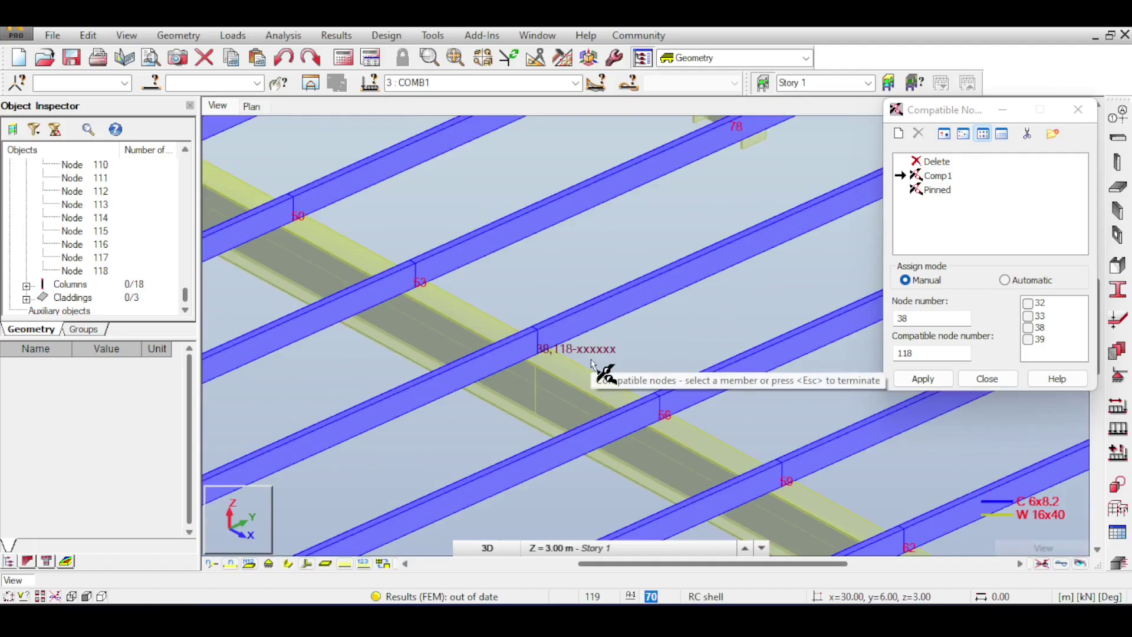
scroll(593, 364, down, 3)
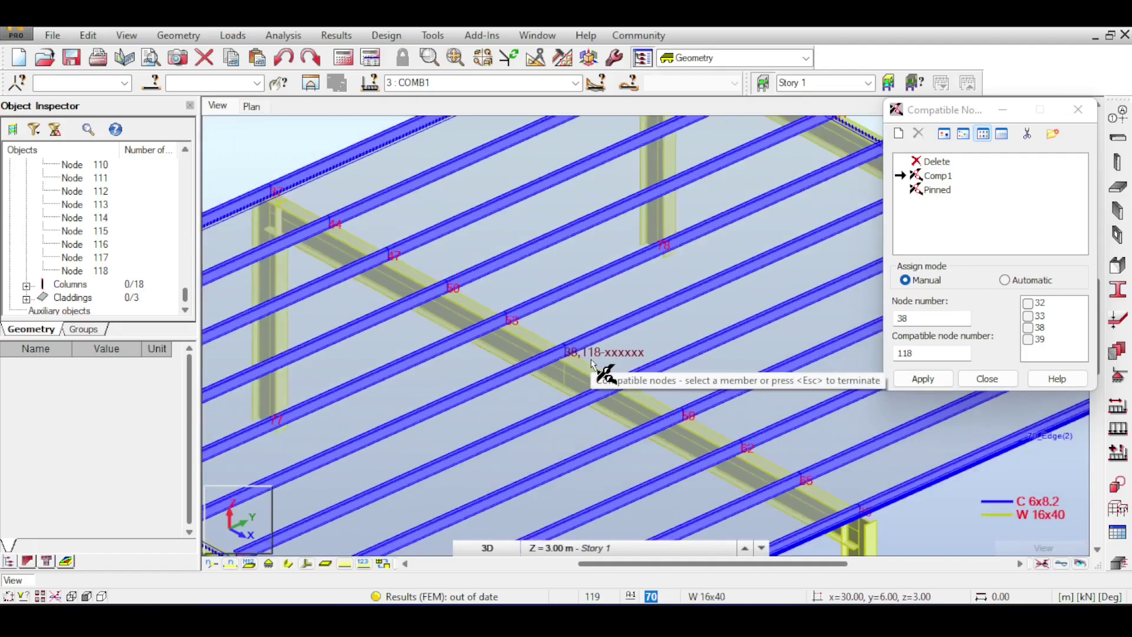
middle_drag(789, 234, 712, 209)
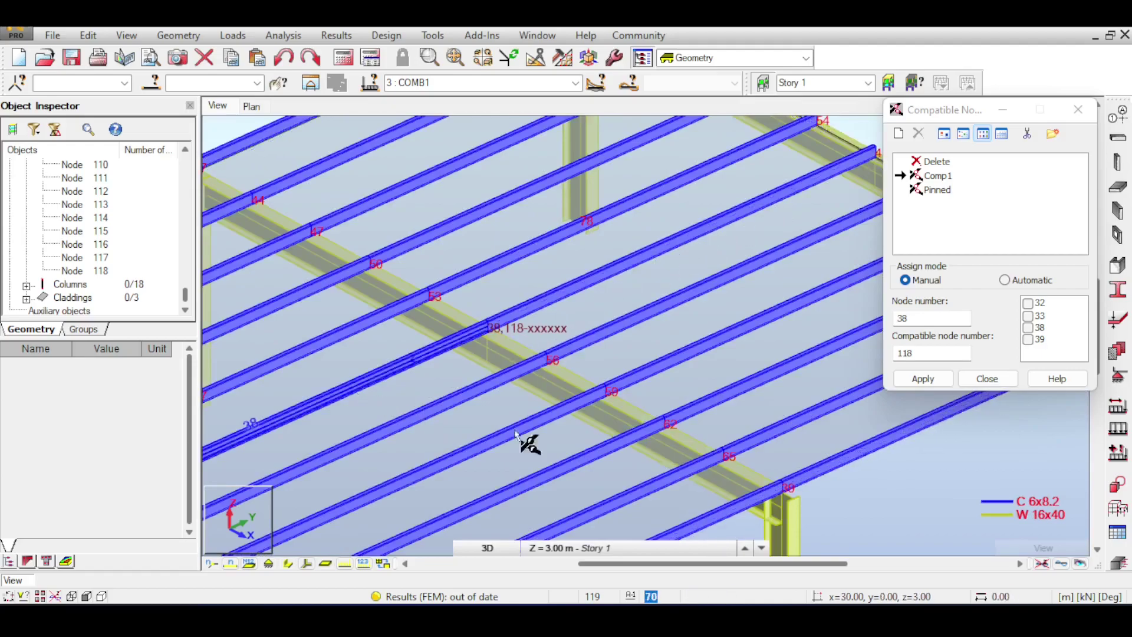
scroll(366, 292, up, 2)
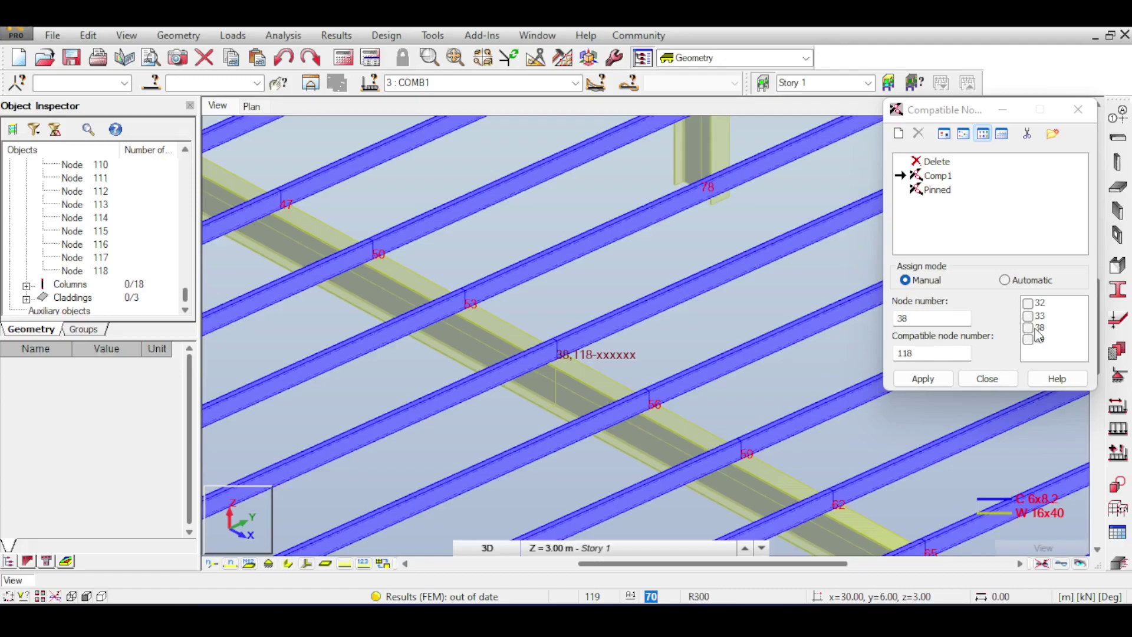
scroll(662, 359, down, 5)
scroll(713, 349, up, 5)
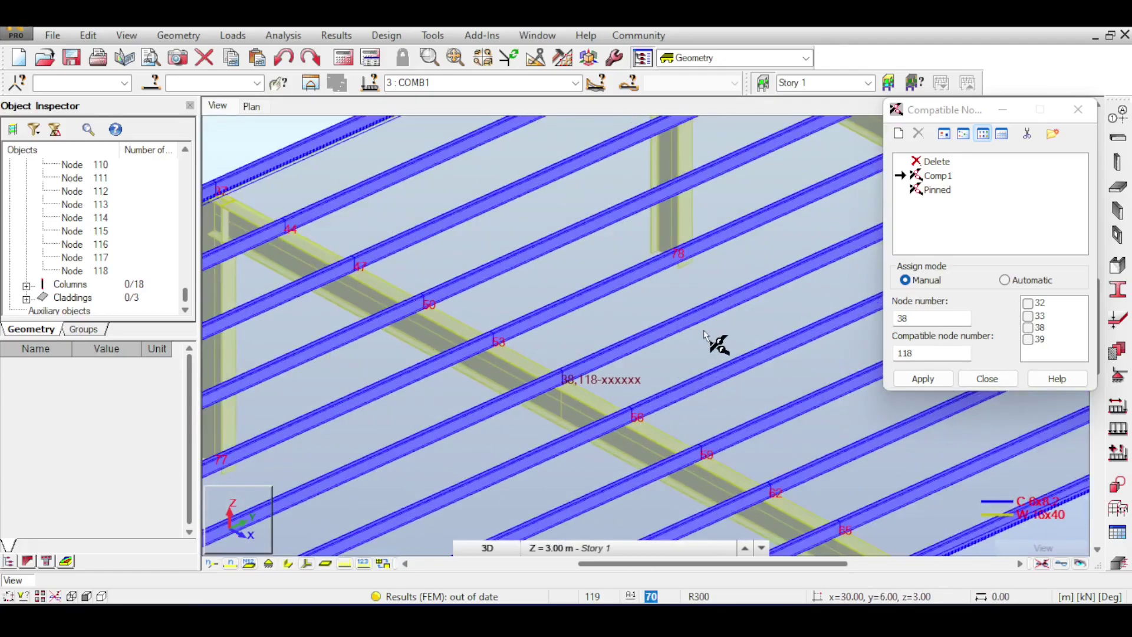
Display member numbers and apply the node 38 compatibility to girder members 32 and 33.
click(232, 564)
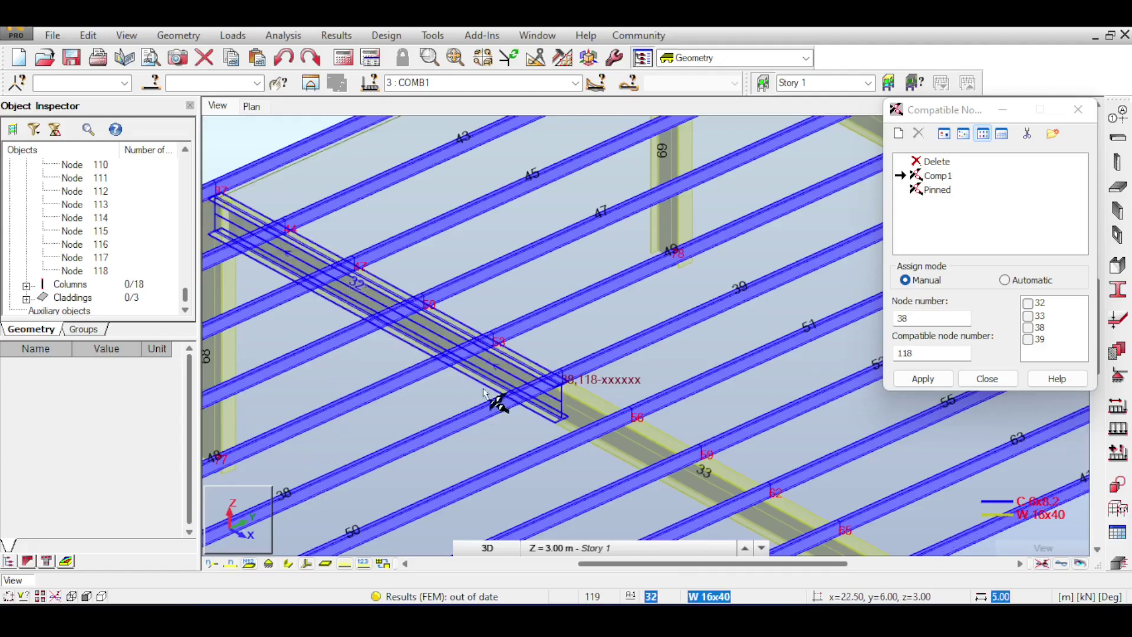
click(1028, 303)
click(1028, 315)
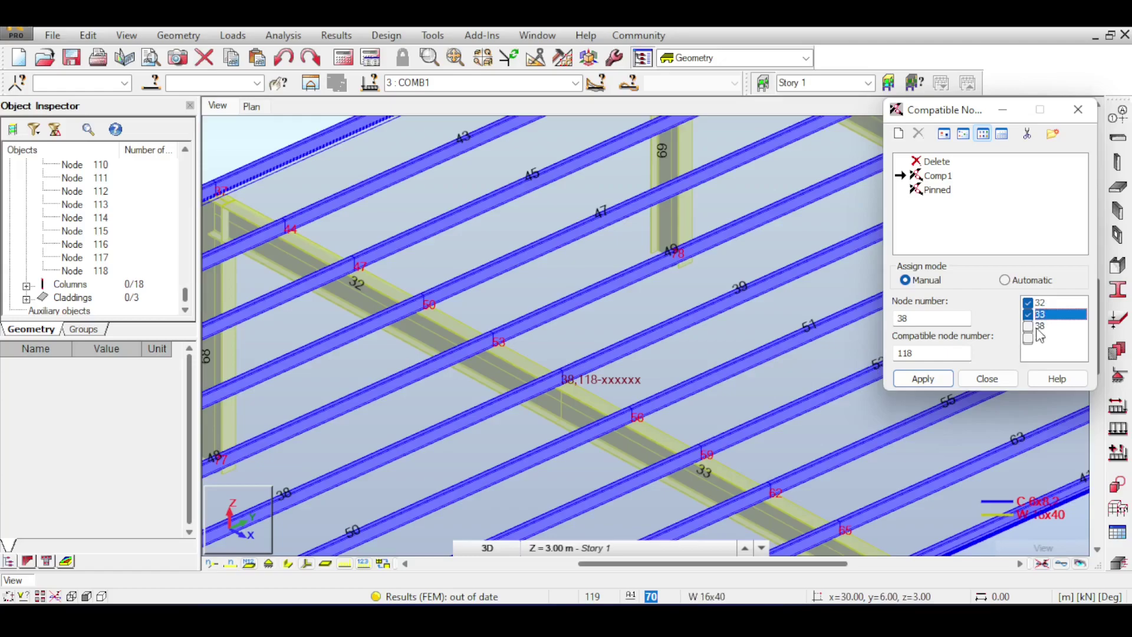
click(917, 379)
click(983, 379)
scroll(560, 381, up, 5)
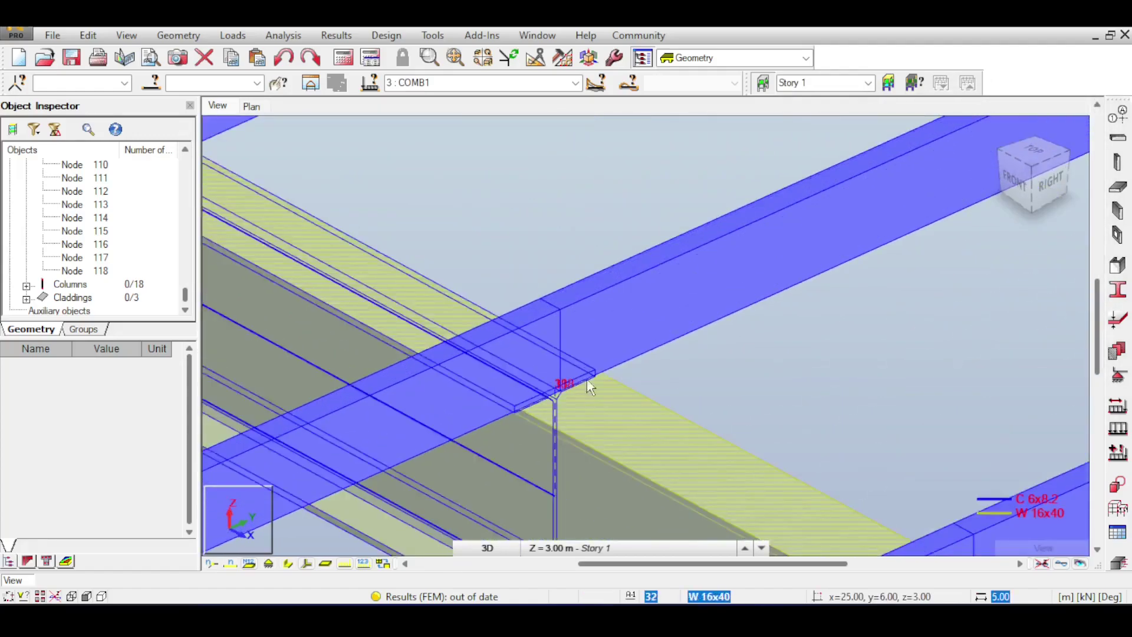
Review the blocked directions in the Comp1 compatible node definition, then close the definition and the compatible nodes dialog.
scroll(562, 386, down, 2)
scroll(562, 385, down, 4)
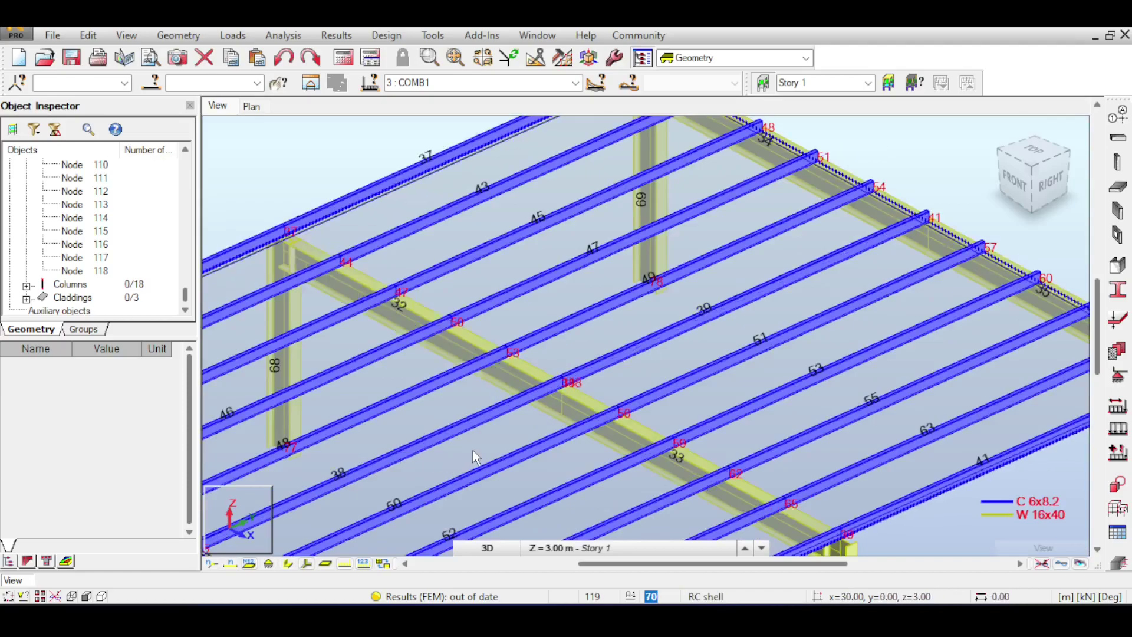
scroll(472, 449, down, 1)
click(175, 38)
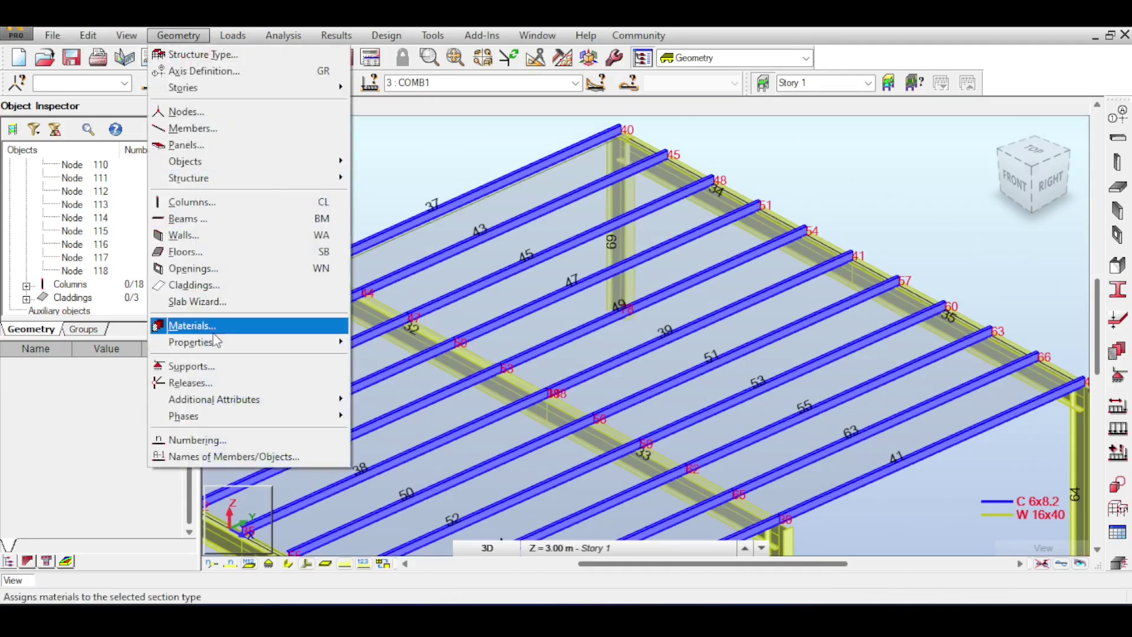
mouse_move(248, 342)
mouse_move(318, 399)
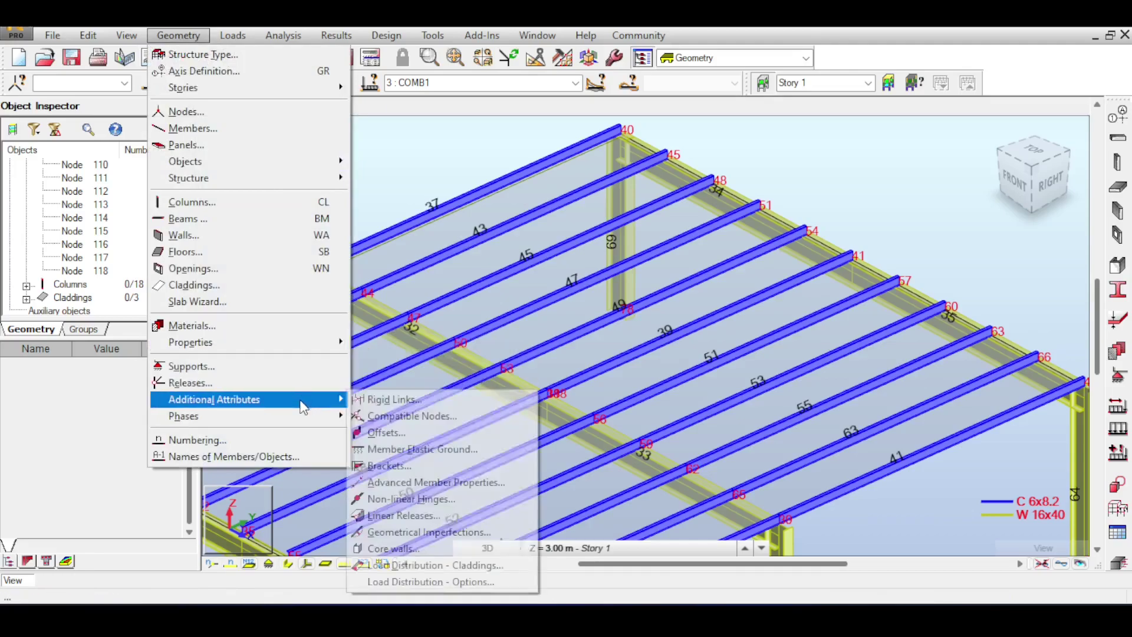
click(394, 415)
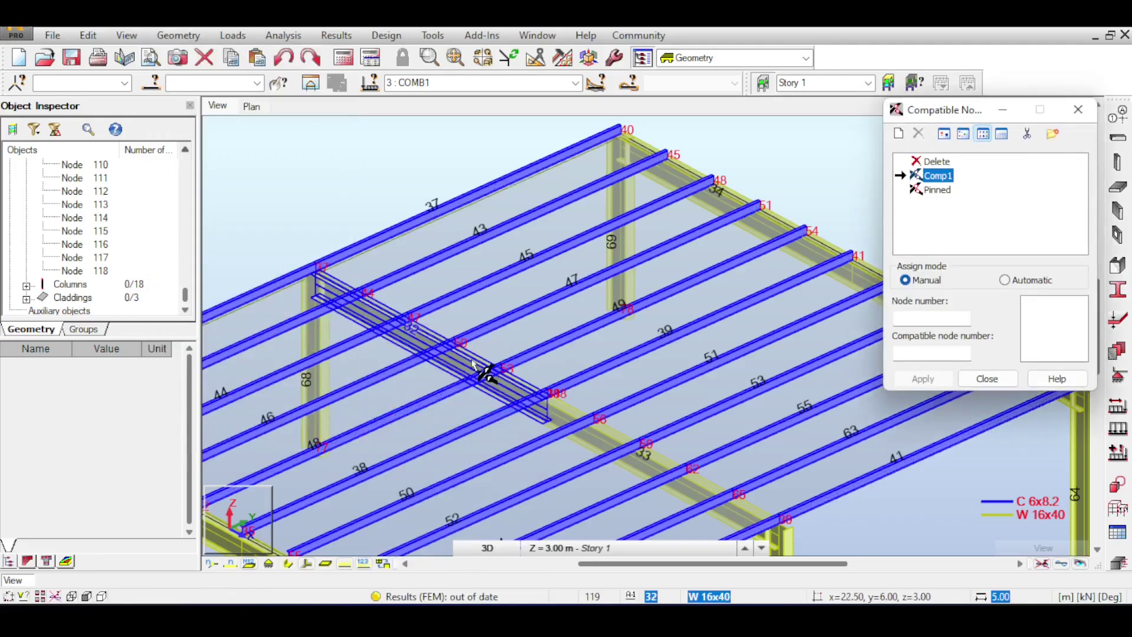
double_click(939, 176)
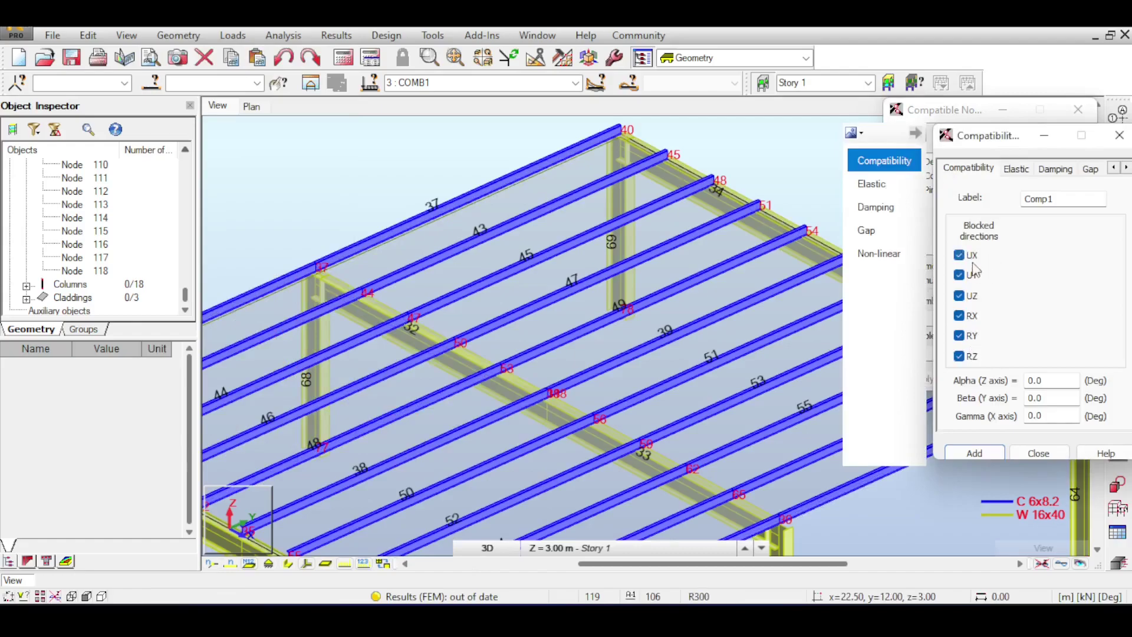
drag(991, 162, 827, 167)
click(956, 156)
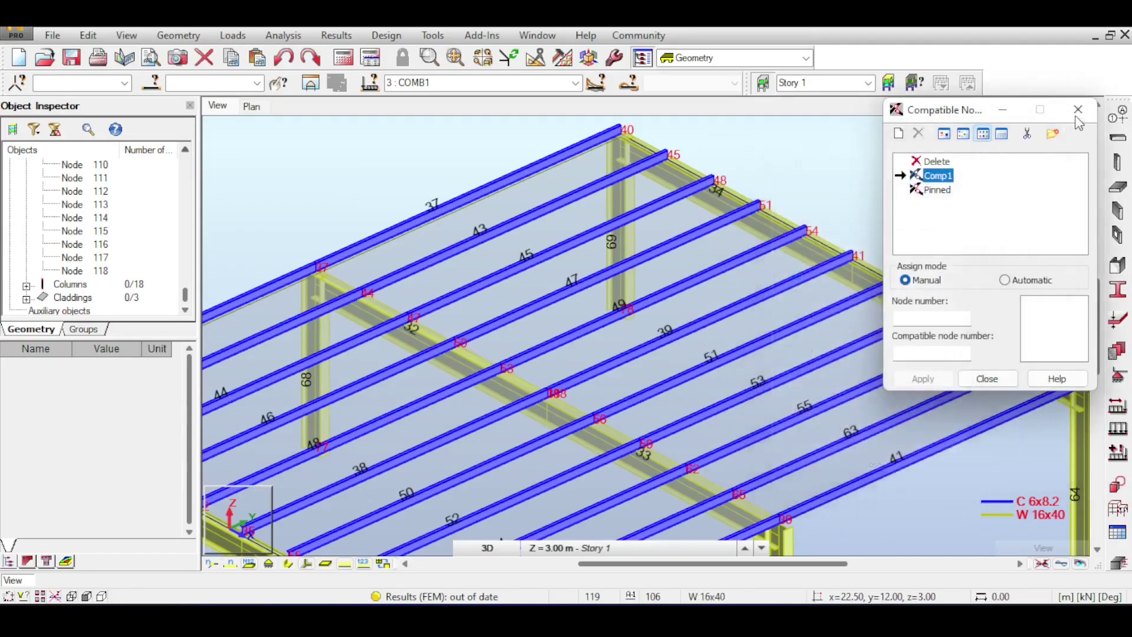
click(1078, 110)
Run the calculations from the analysis type settings, continuing despite the separate structure, and dismiss the calculation messages.
scroll(888, 221, down, 5)
scroll(655, 236, down, 2)
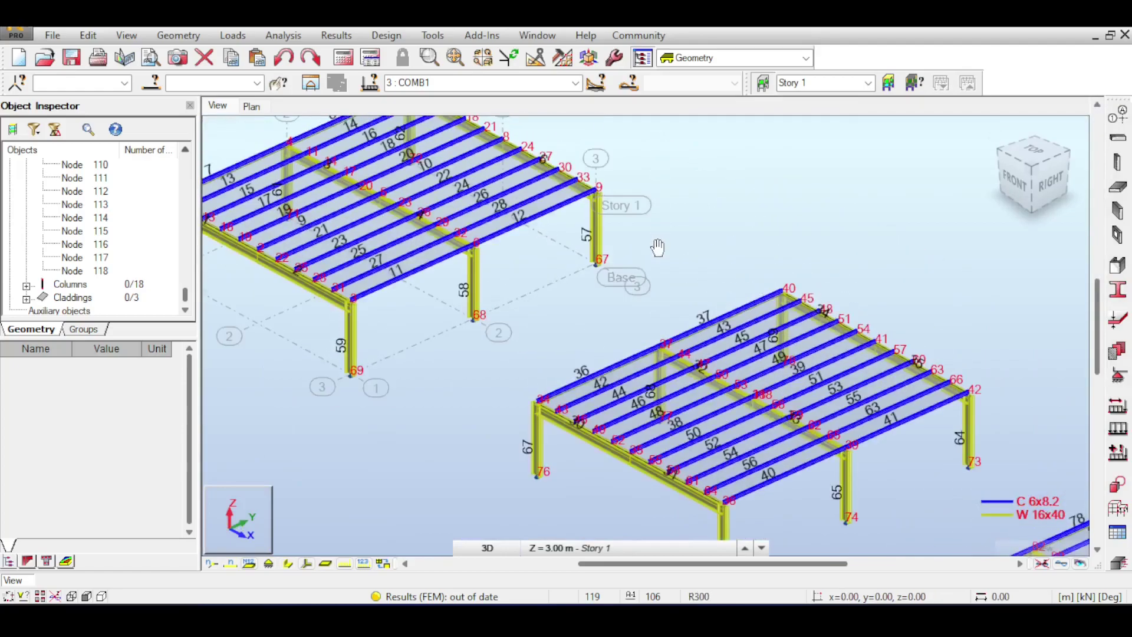
scroll(391, 188, up, 3)
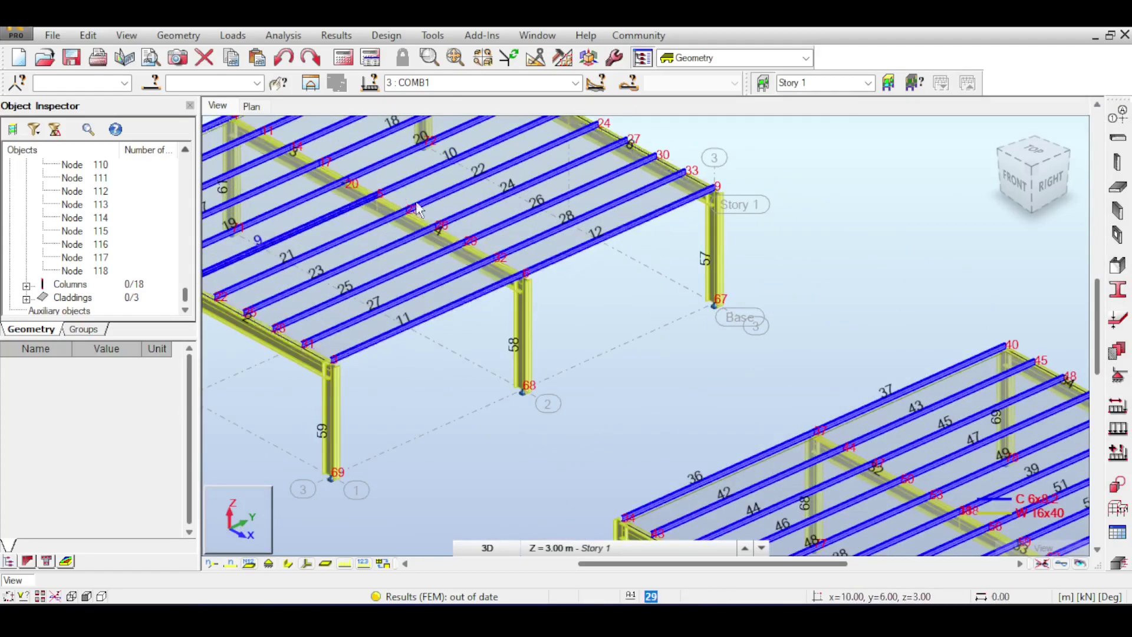
click(371, 63)
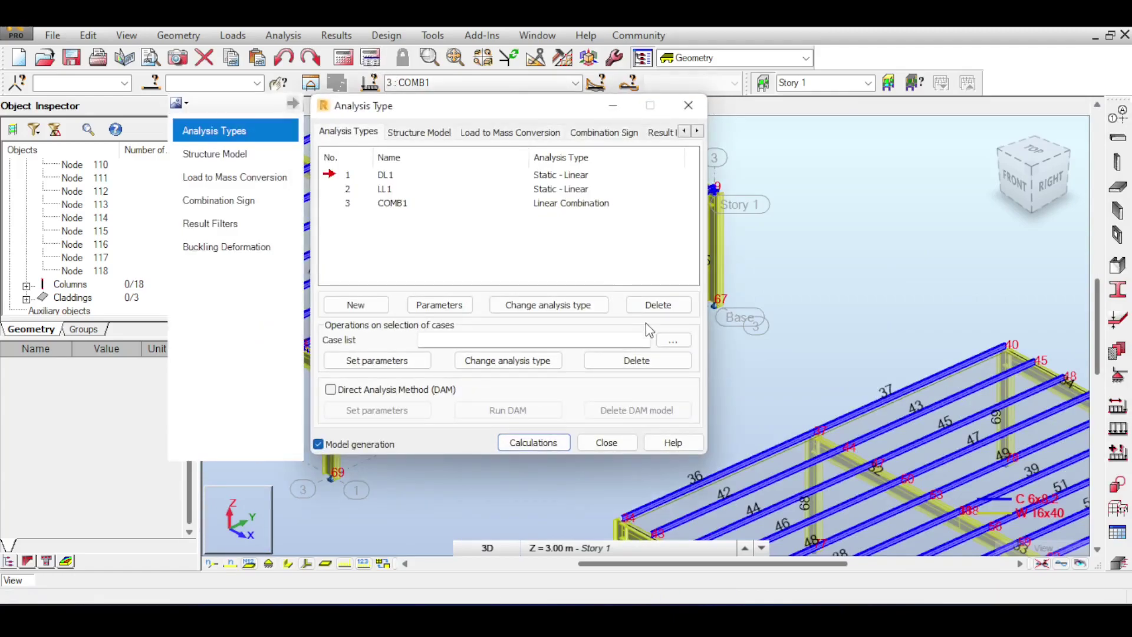
click(604, 443)
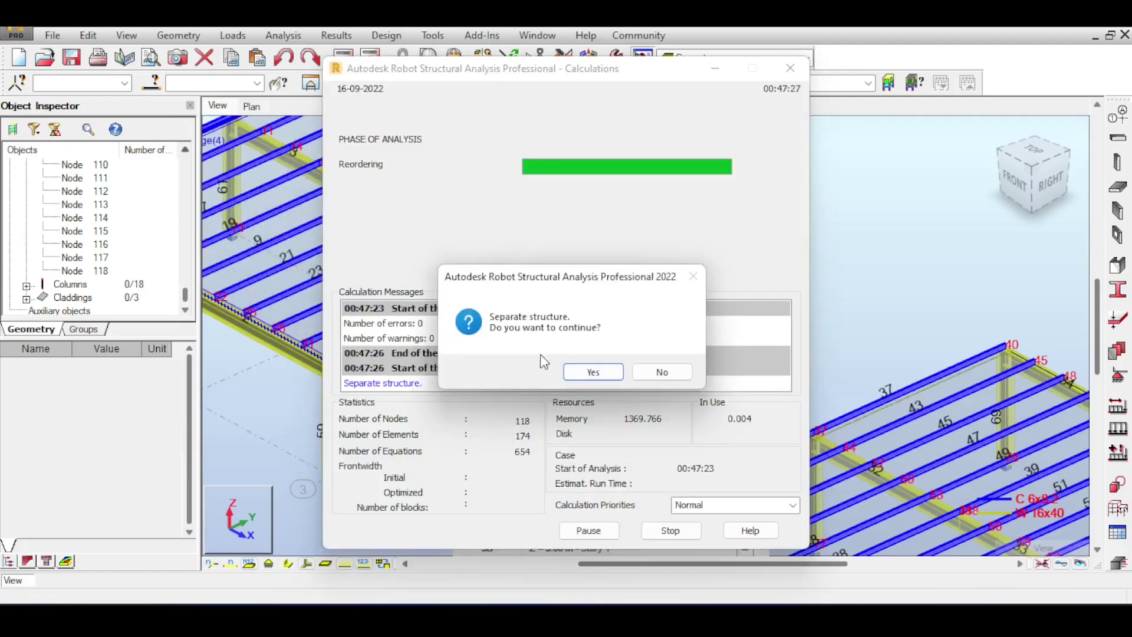
click(592, 372)
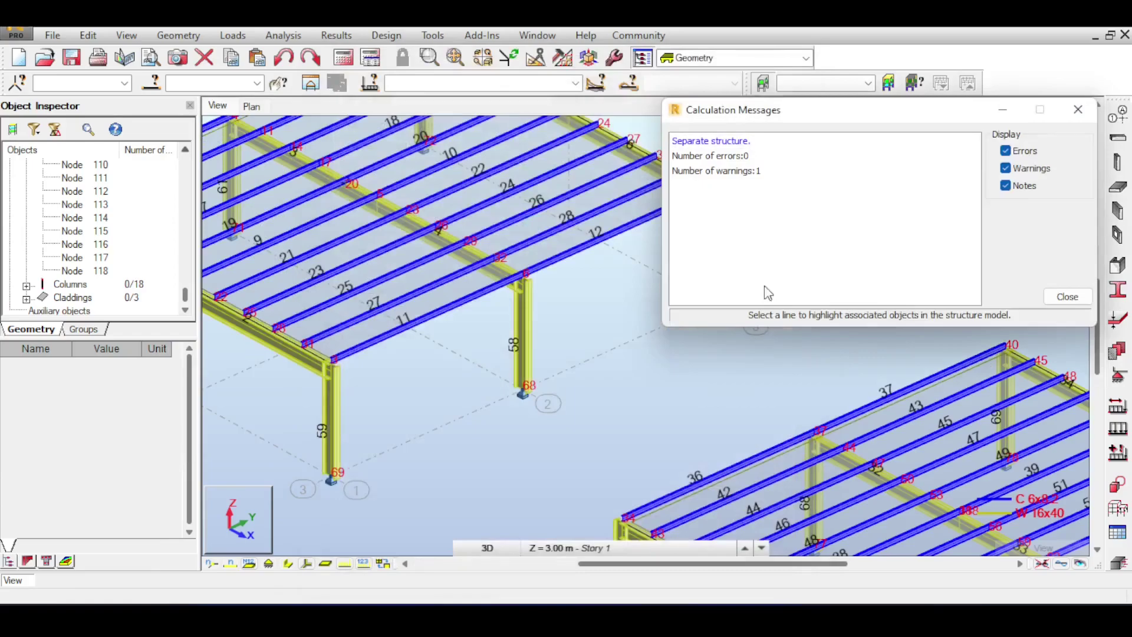
click(1079, 110)
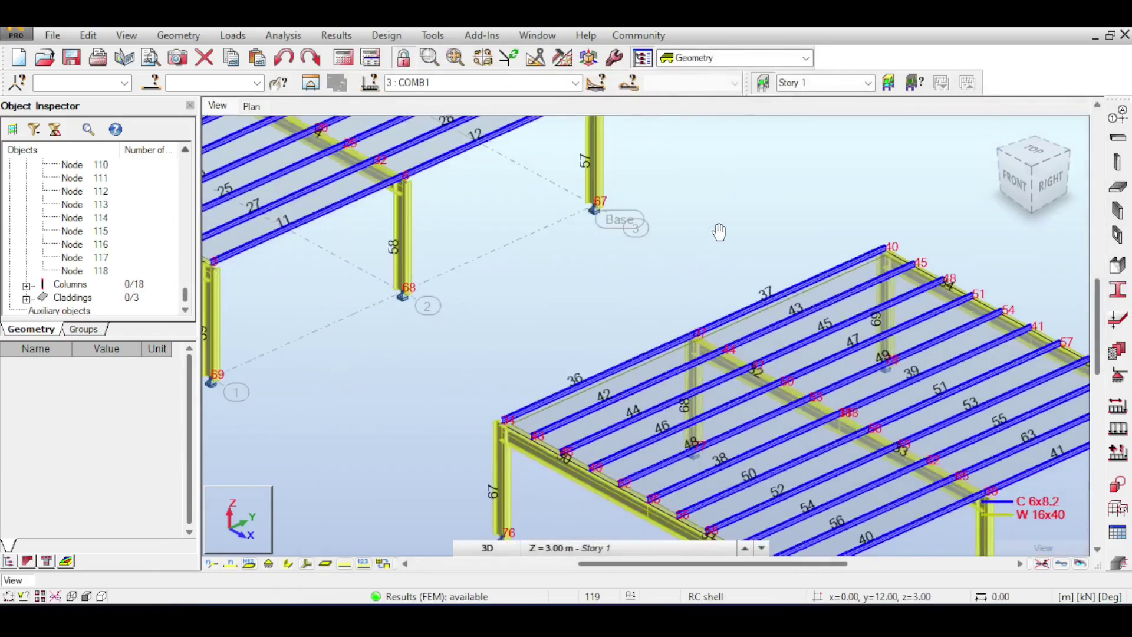
Display the COMB1 deformation of the frames and hide the section shapes.
scroll(769, 299, up, 2)
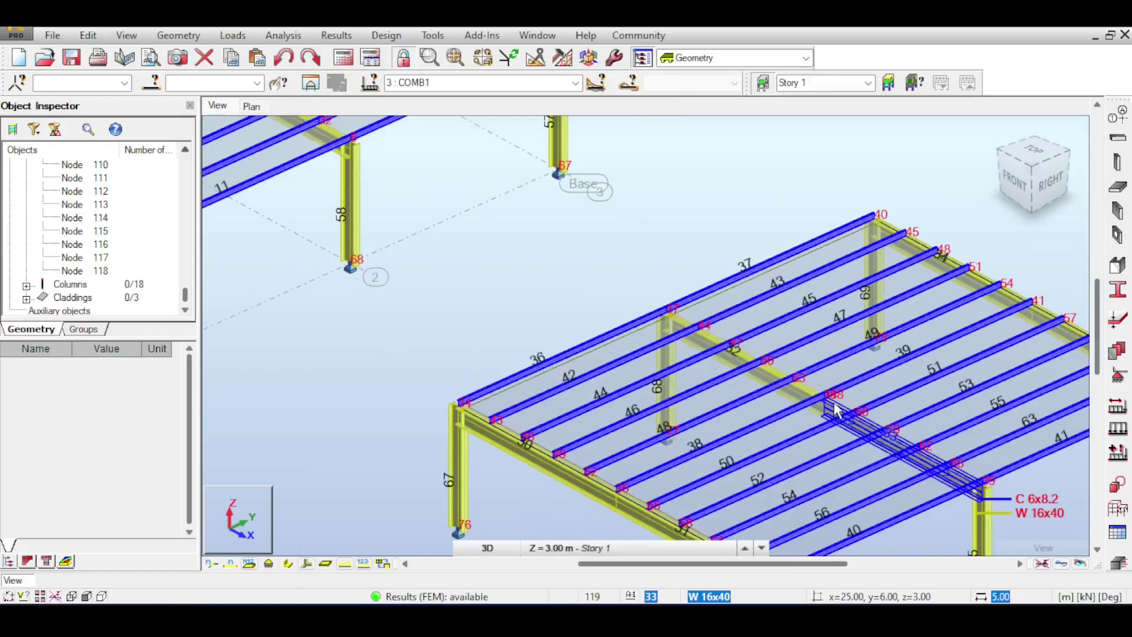
click(336, 35)
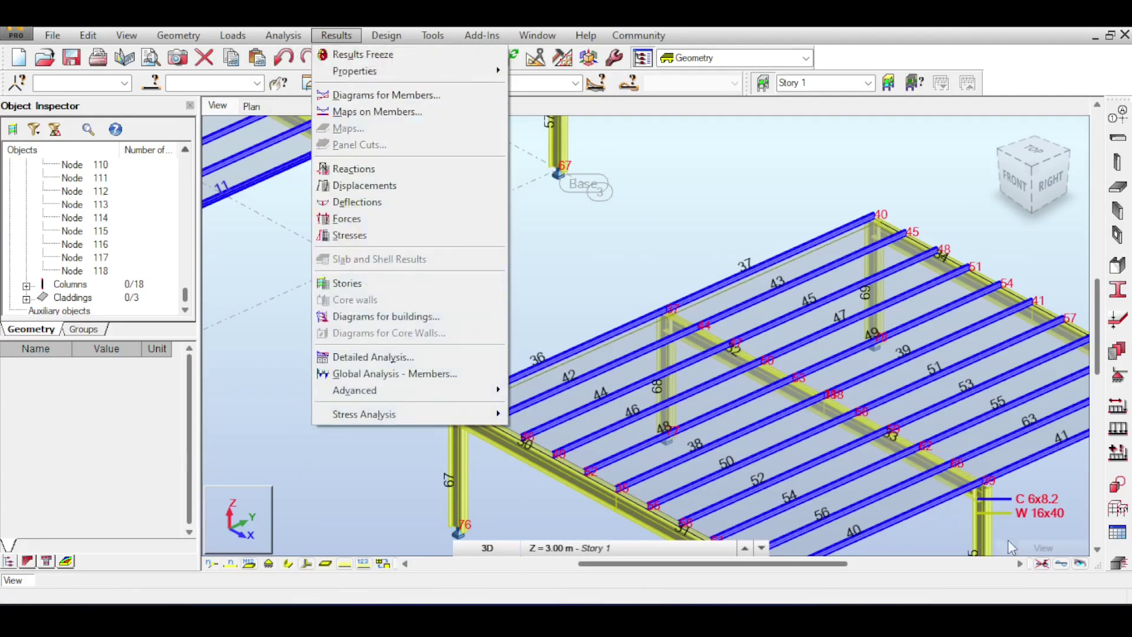
click(1060, 562)
click(1047, 561)
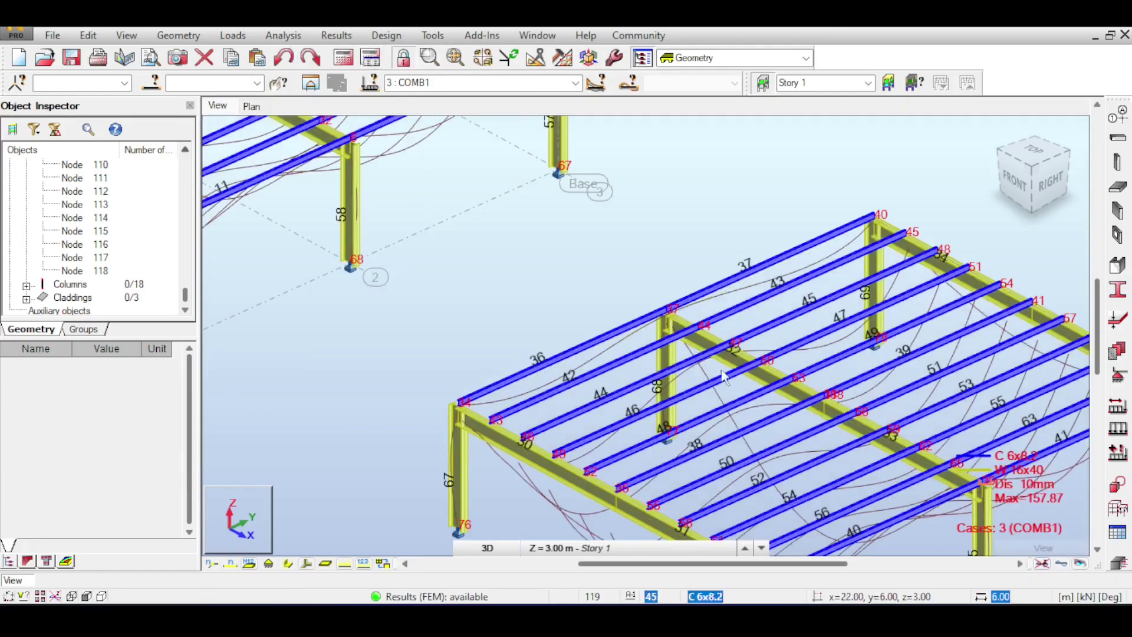
click(289, 564)
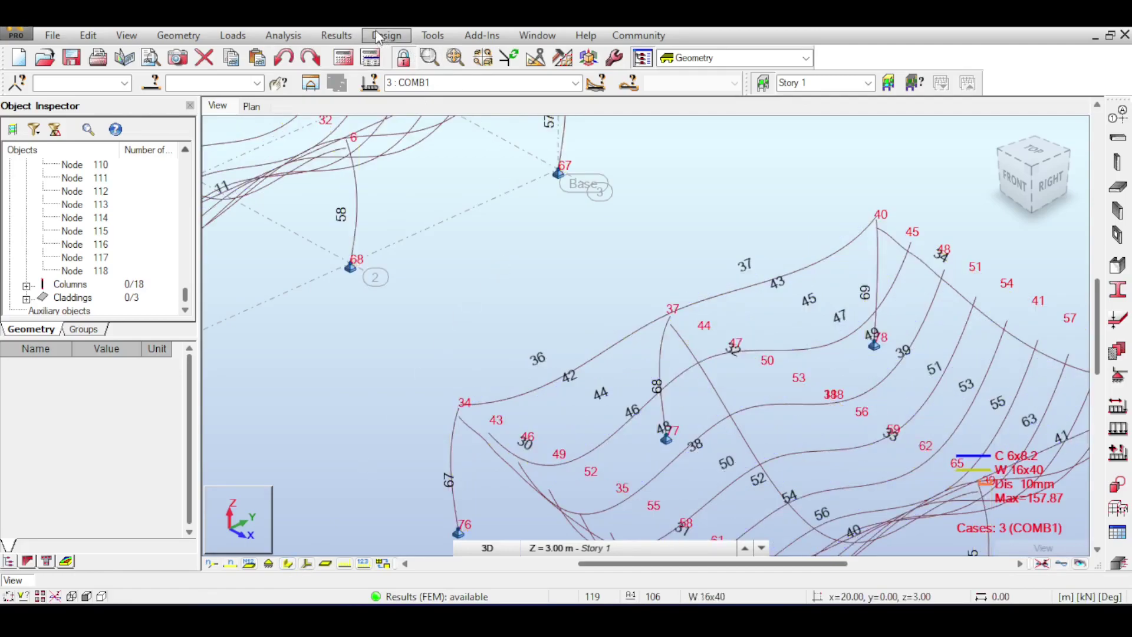
Rescale the member deformation diagram to 50 mm per 1 cm.
click(337, 35)
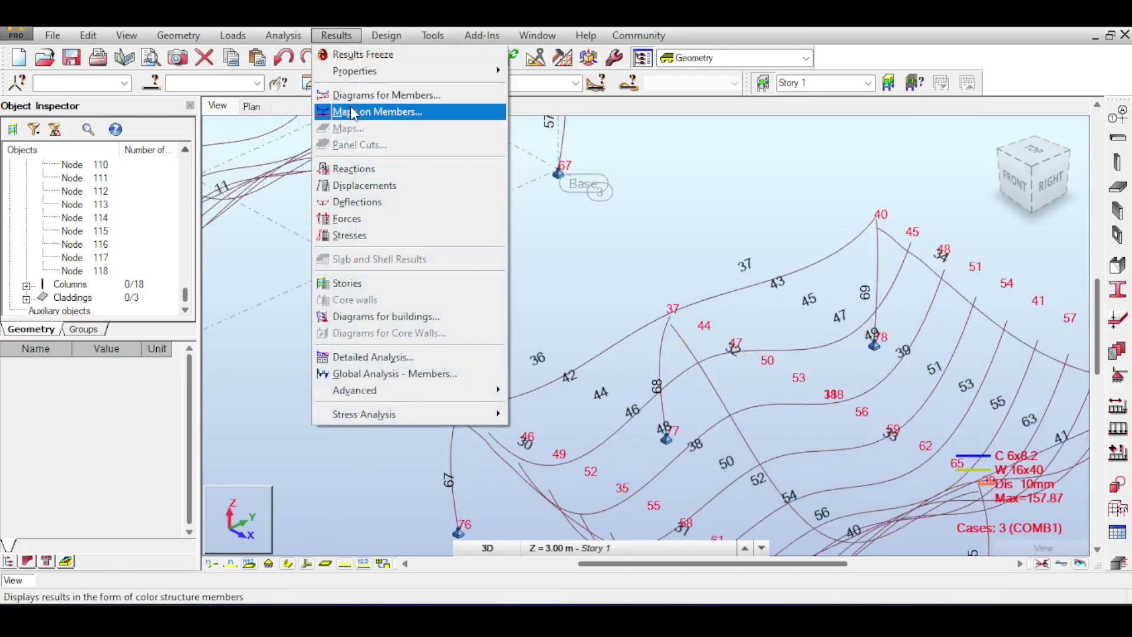
click(377, 95)
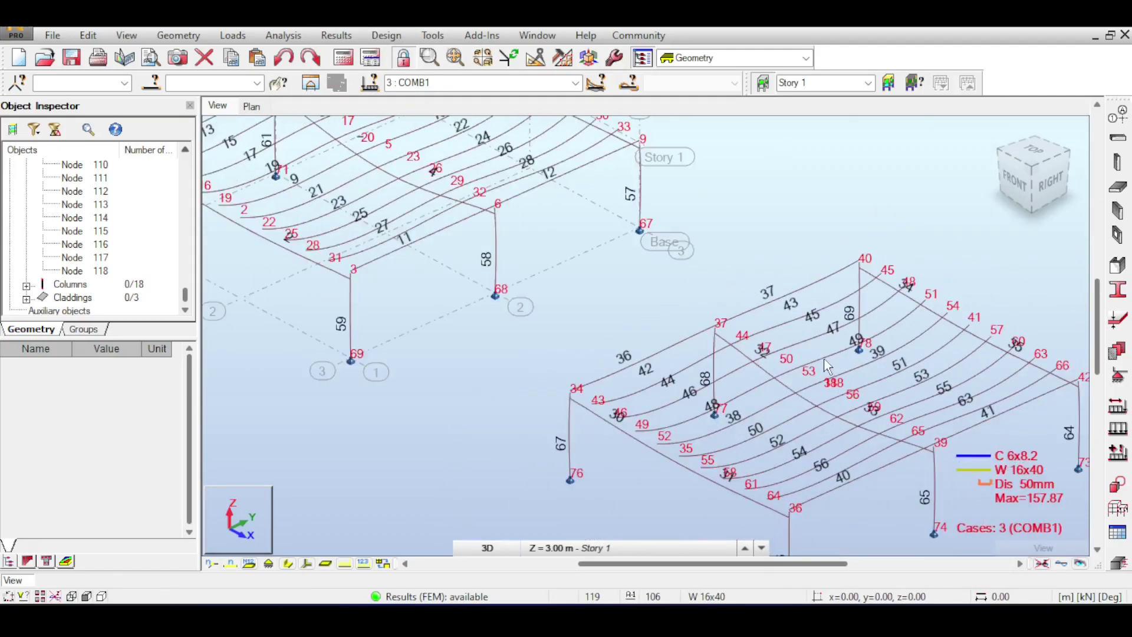
middle_drag(850, 353, 804, 320)
middle_drag(767, 238, 892, 341)
middle_drag(816, 383, 778, 324)
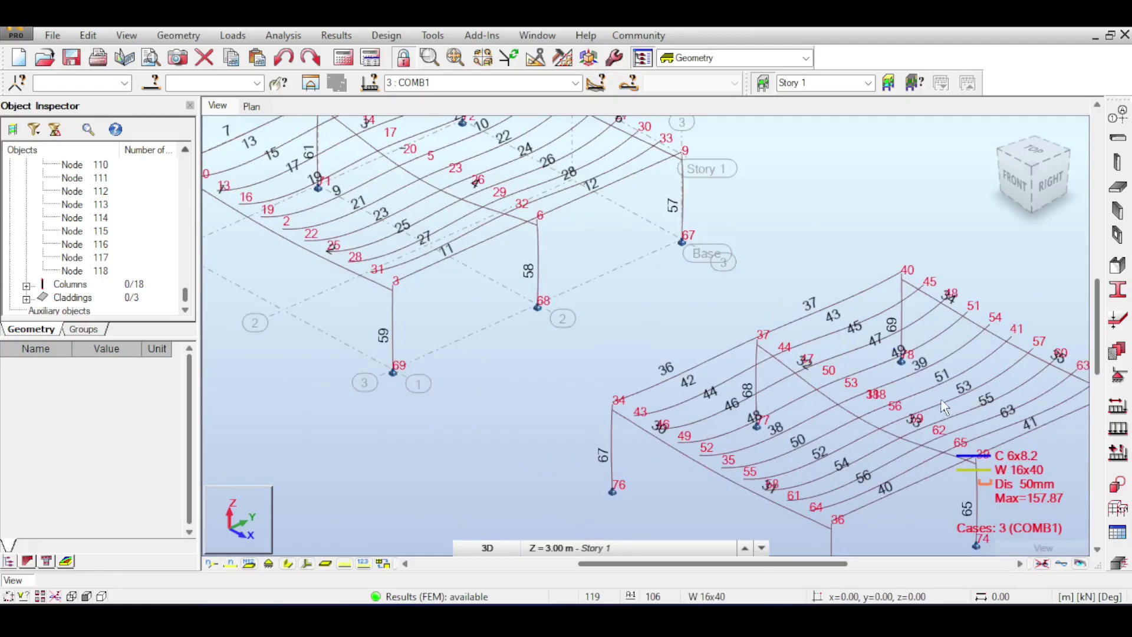
Compare the deformed shapes of the three frames, focusing on the copied frame's middle girder around node 38.
click(1035, 190)
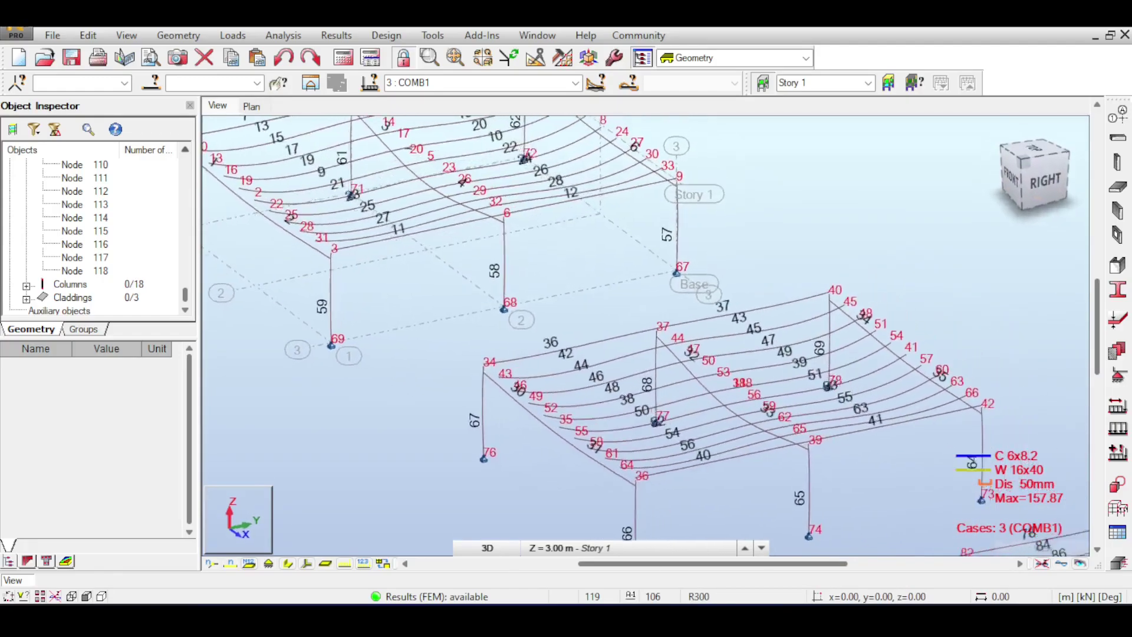
scroll(848, 257, down, 3)
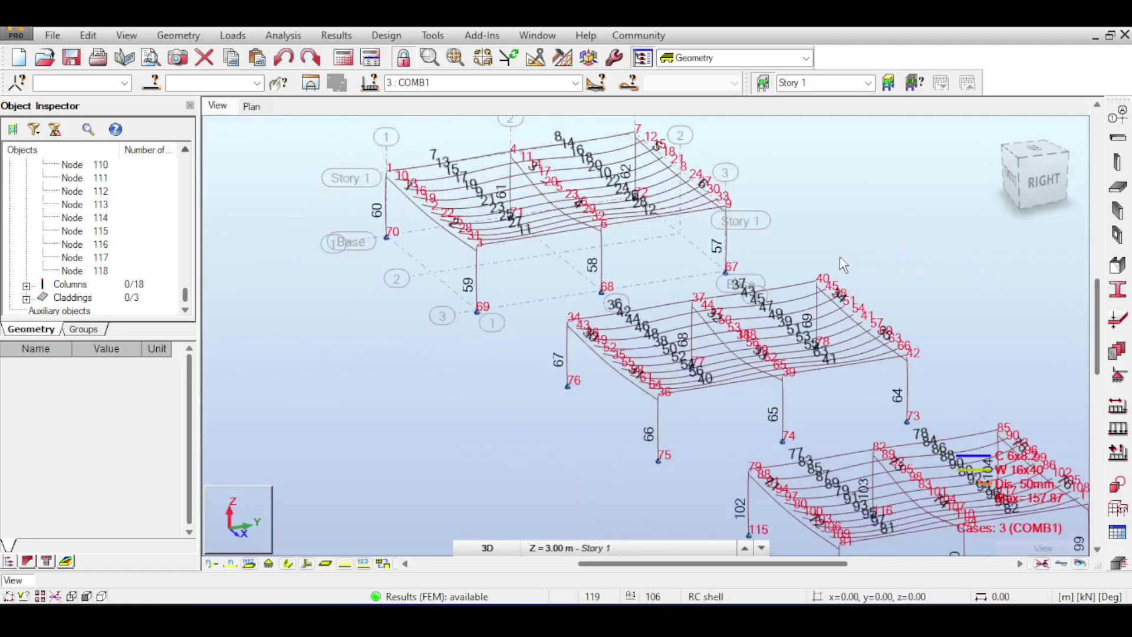
scroll(710, 330, up, 3)
scroll(578, 315, down, 3)
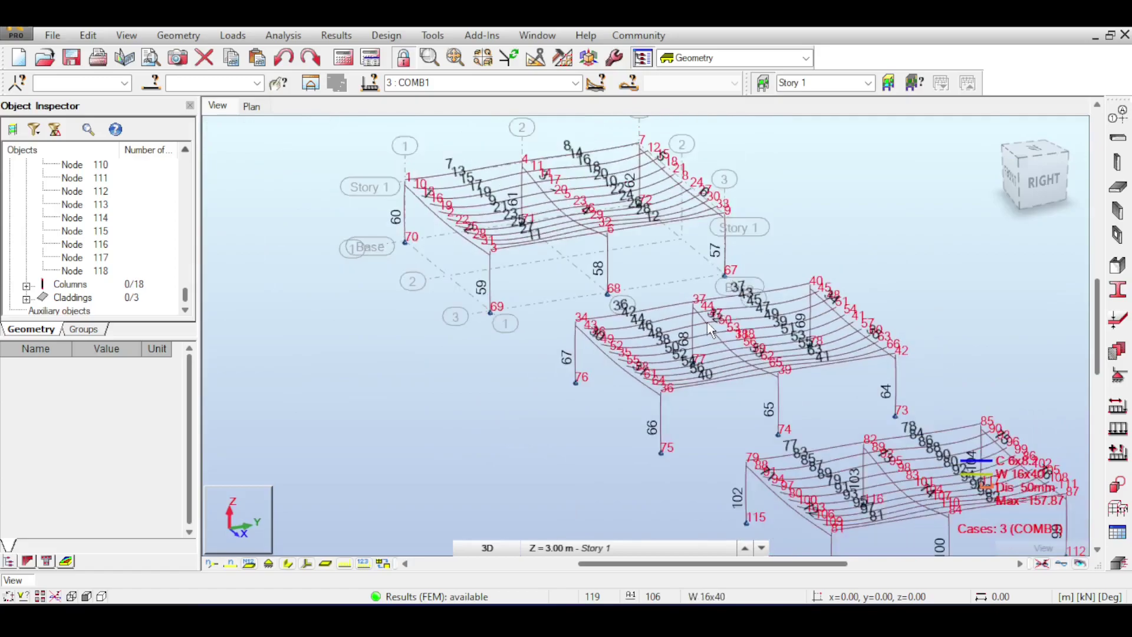
scroll(747, 338, up, 8)
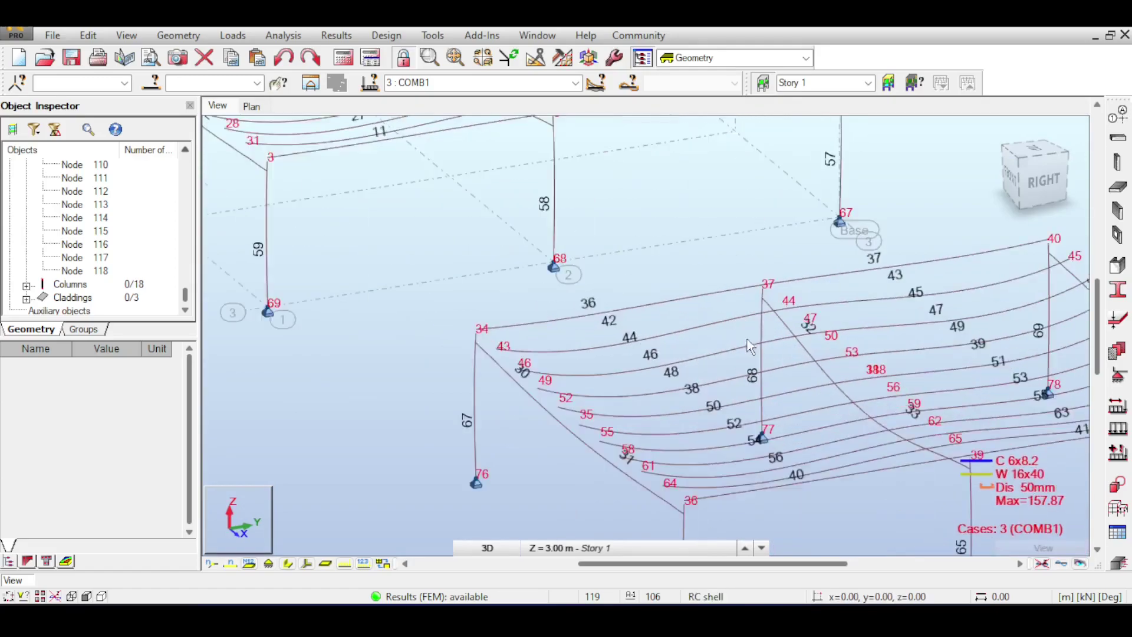
middle_drag(820, 328, 818, 324)
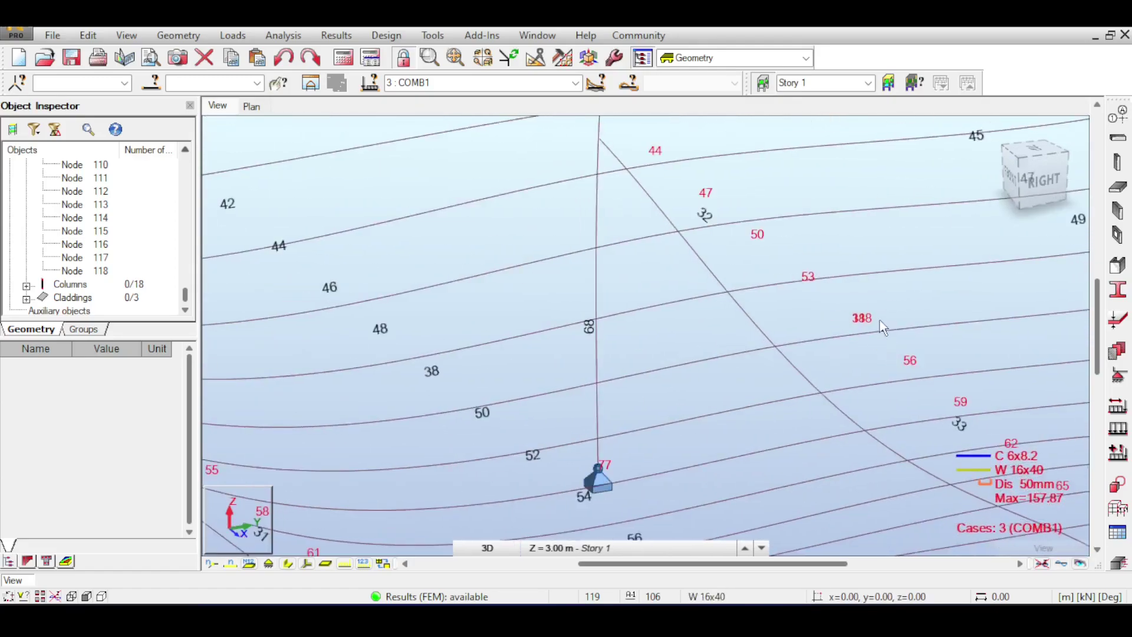
Turn off the deformation display and reopen the Comp1 compatible node definition.
click(1060, 563)
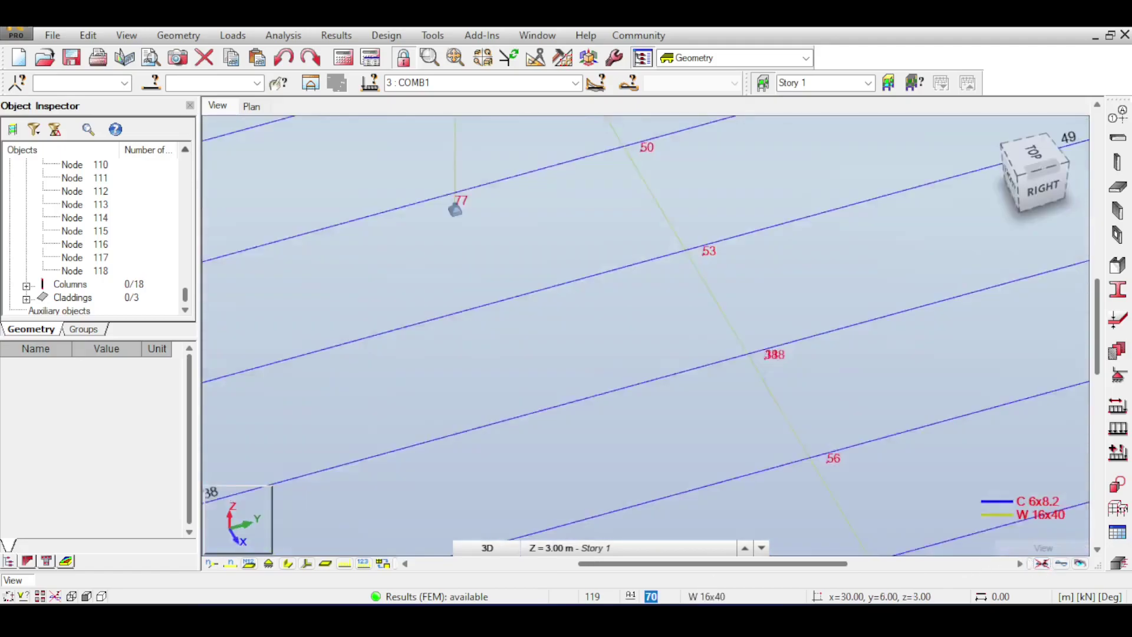
shift+middle_drag(762, 278, 716, 258)
scroll(800, 256, down, 1)
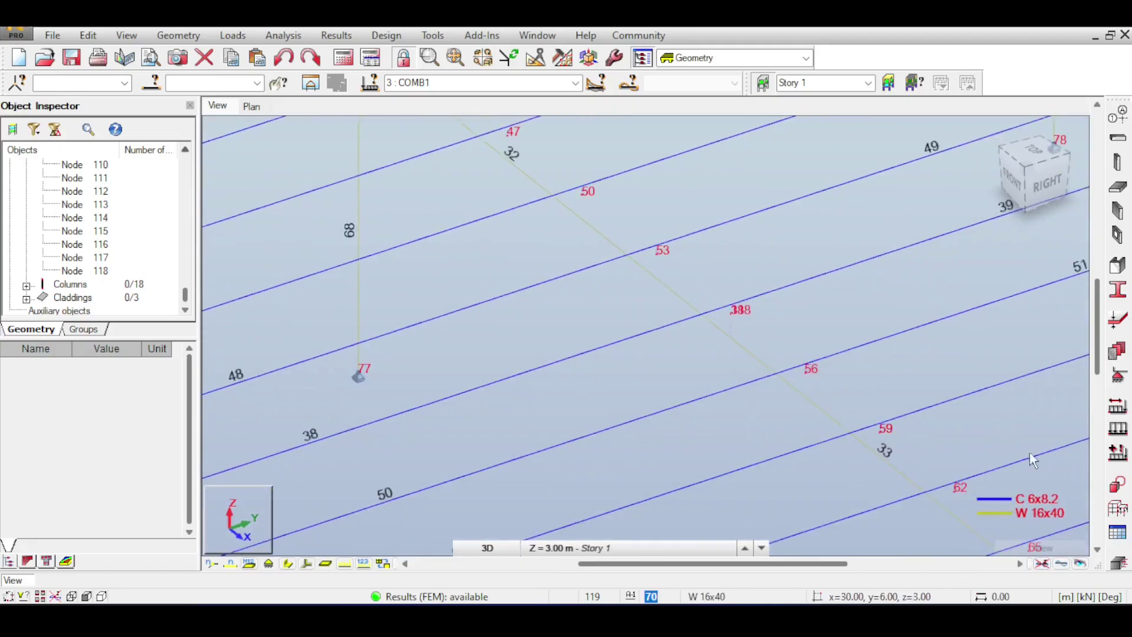
click(1112, 504)
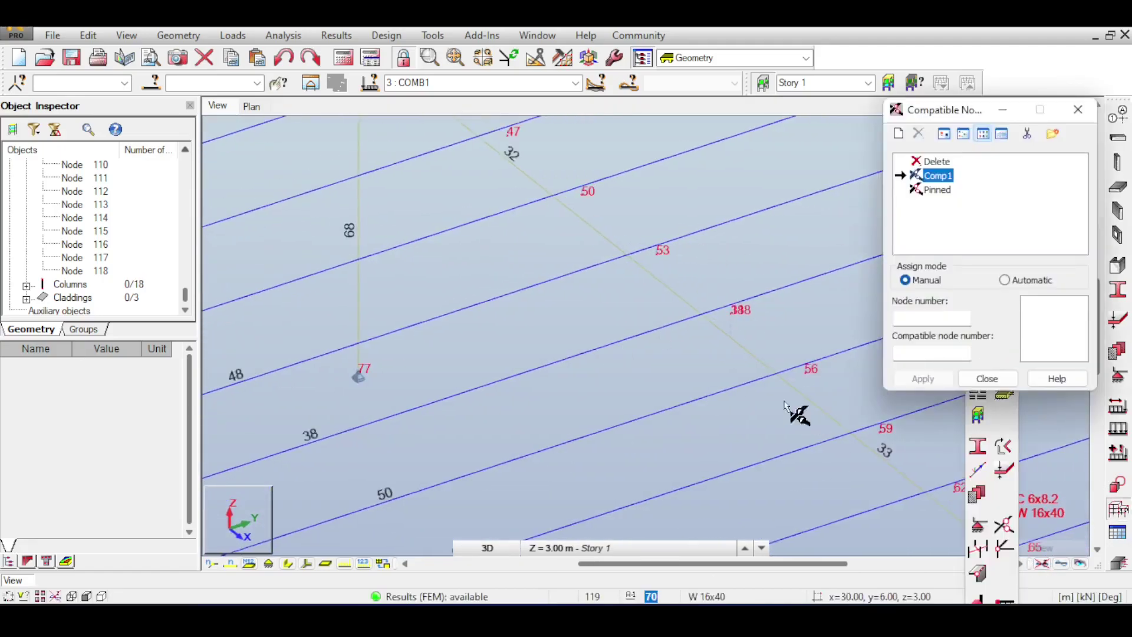
double_click(930, 177)
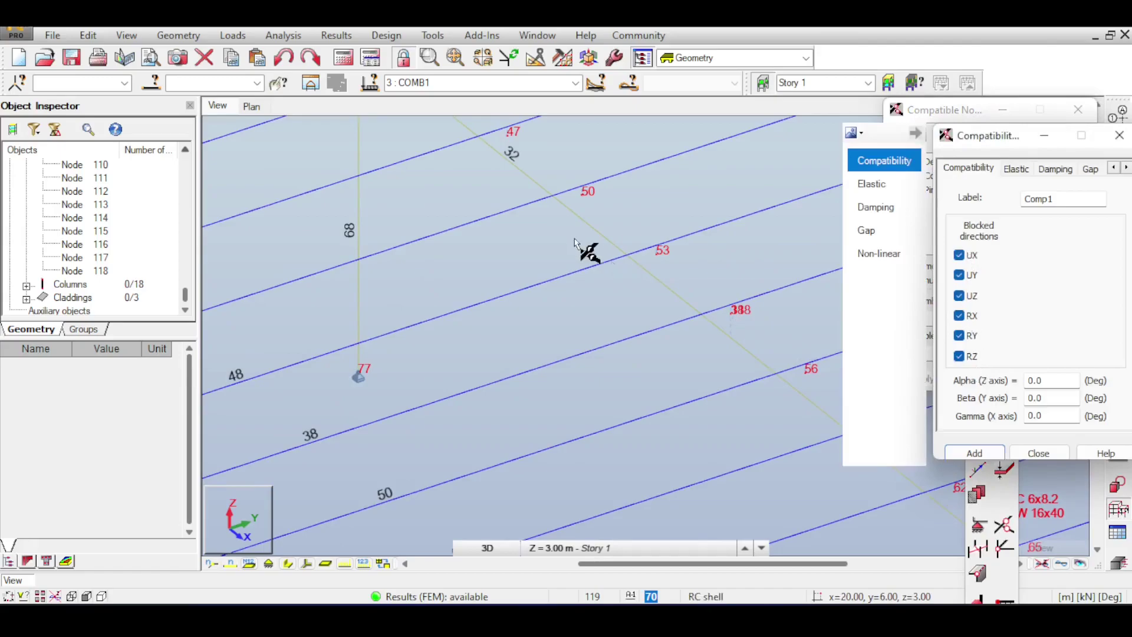
Compare the middle girders of the original and copied frames around node 38 with Comp1's blocked directions.
scroll(581, 241, down, 5)
middle_drag(510, 142, 654, 330)
scroll(645, 298, down, 1)
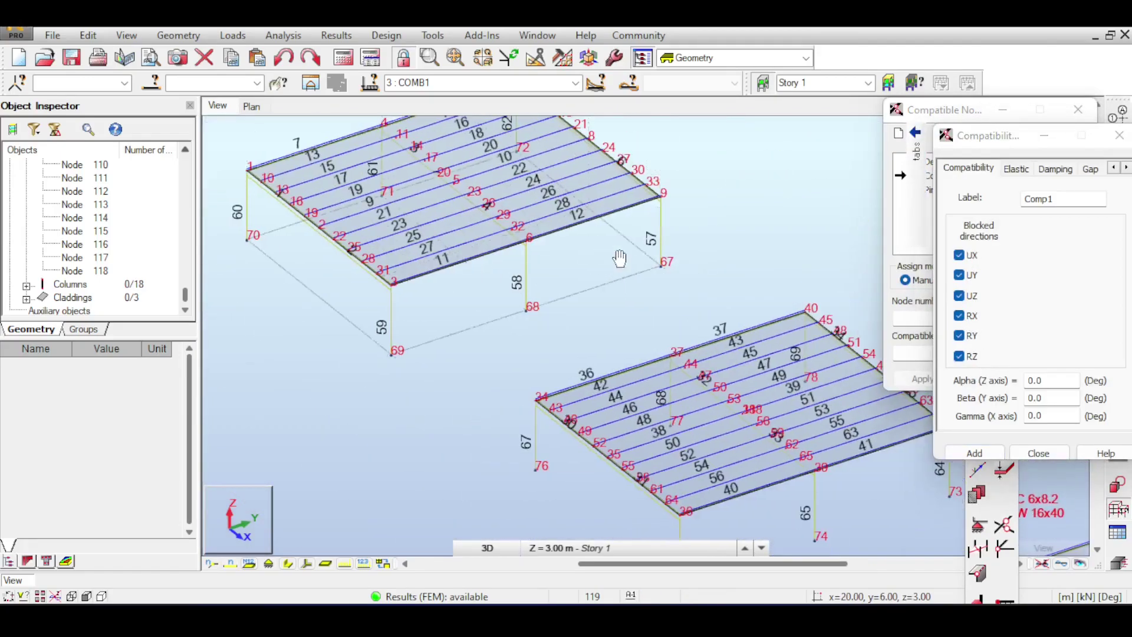
middle_drag(601, 251, 647, 270)
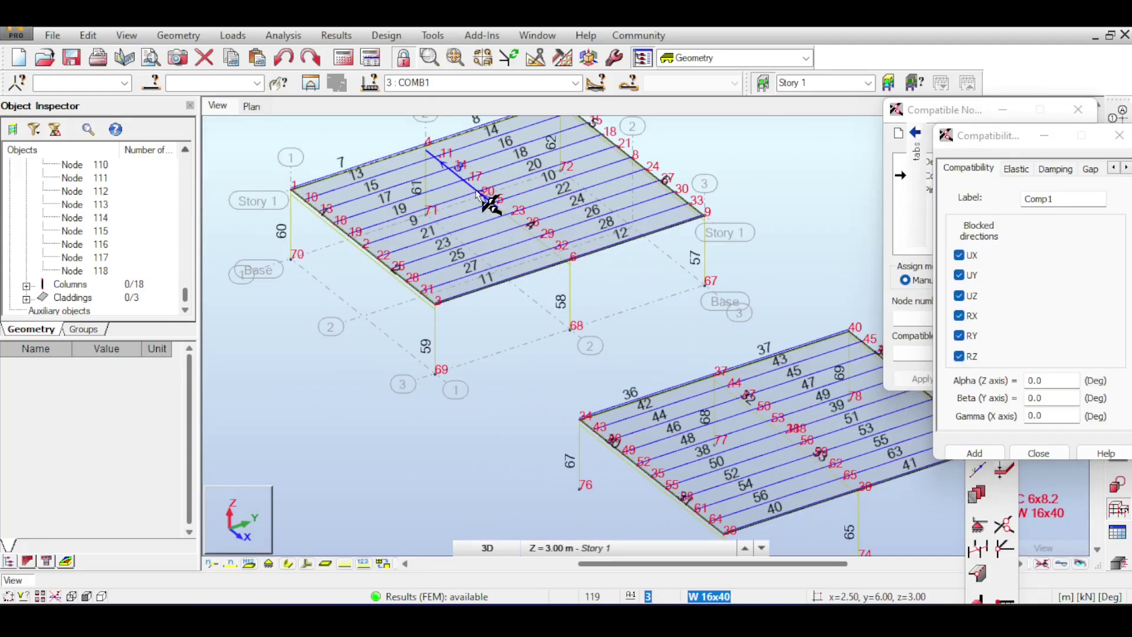
drag(974, 135, 362, 101)
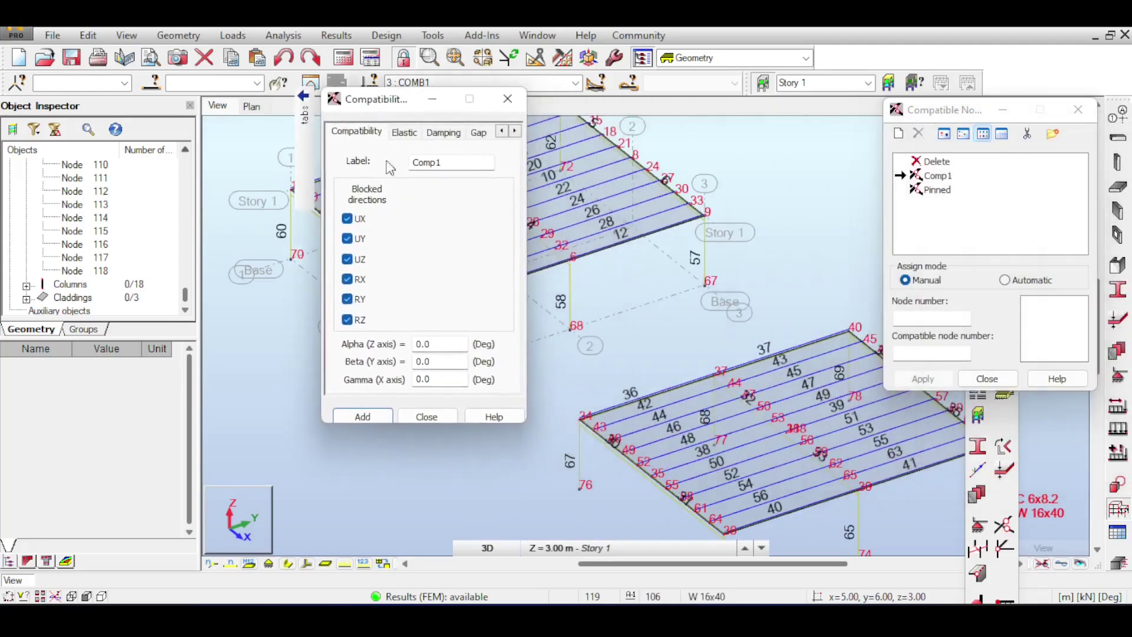
scroll(783, 367, up, 5)
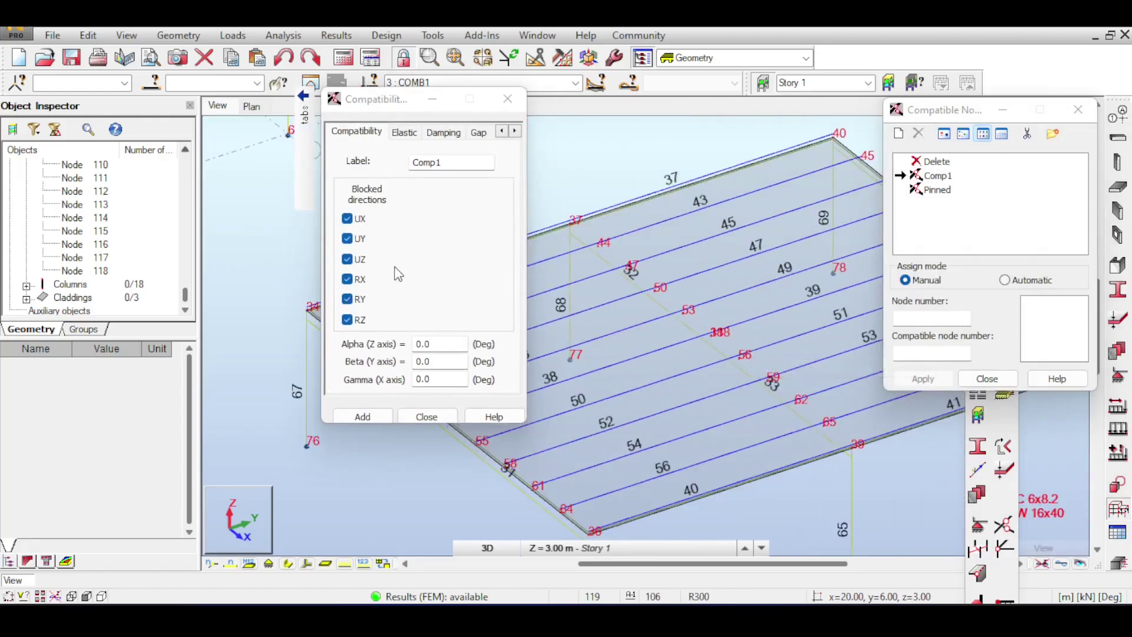
scroll(784, 373, up, 3)
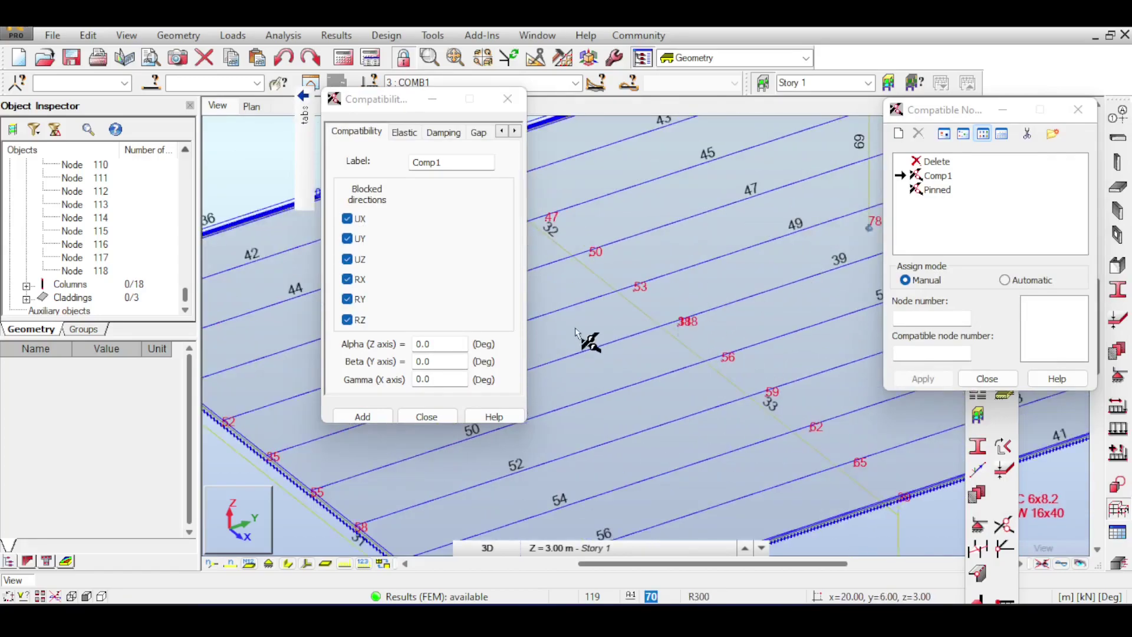
scroll(687, 347, up, 2)
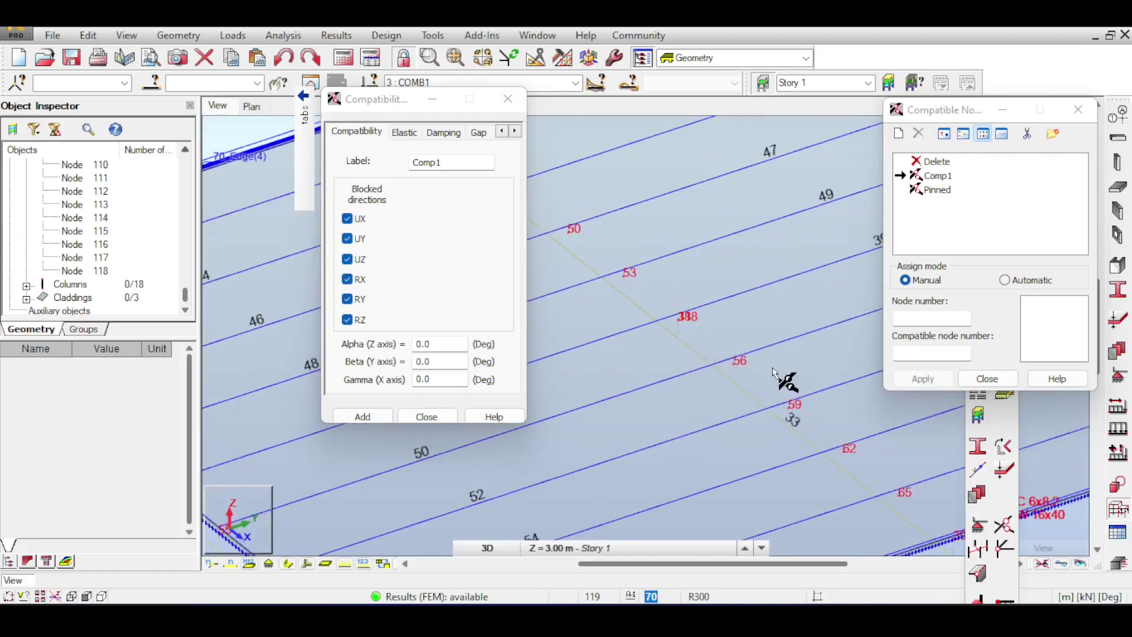
scroll(761, 366, down, 1)
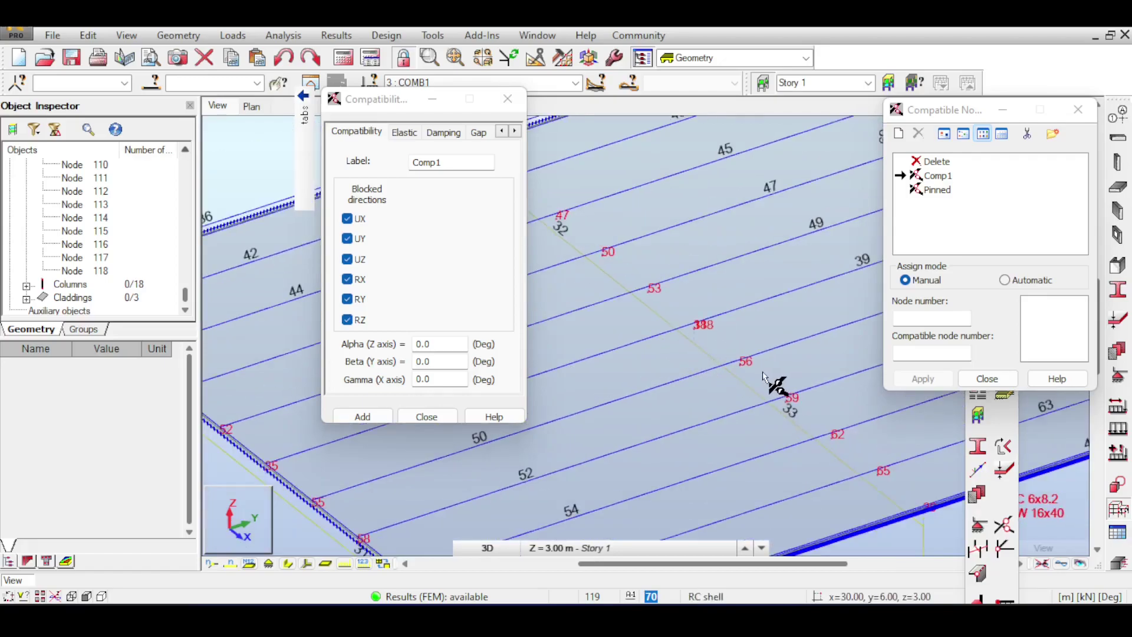
scroll(684, 315, up, 2)
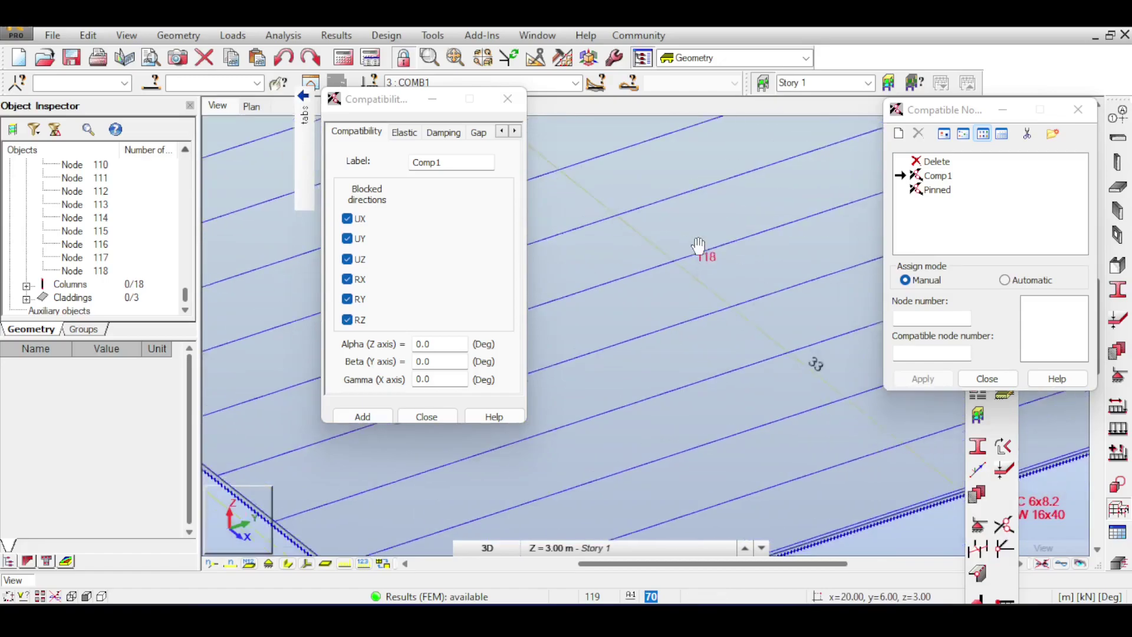
Unblock the UZ direction in the Comp1 compatibility definition and save the changed definition.
scroll(700, 271, down, 2)
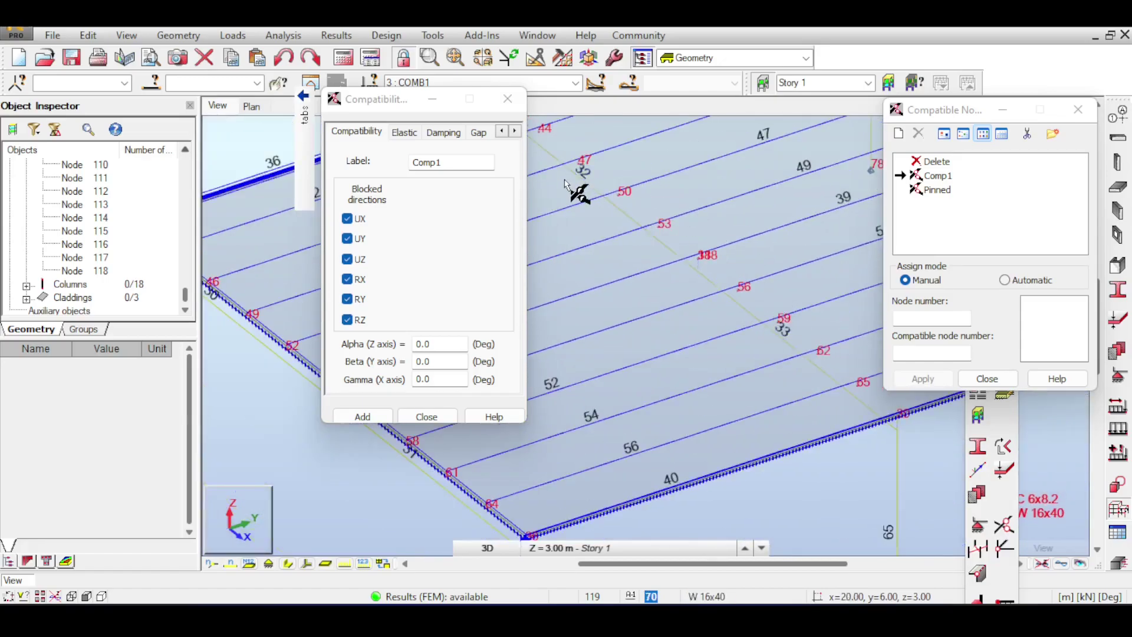
middle_drag(708, 295, 633, 308)
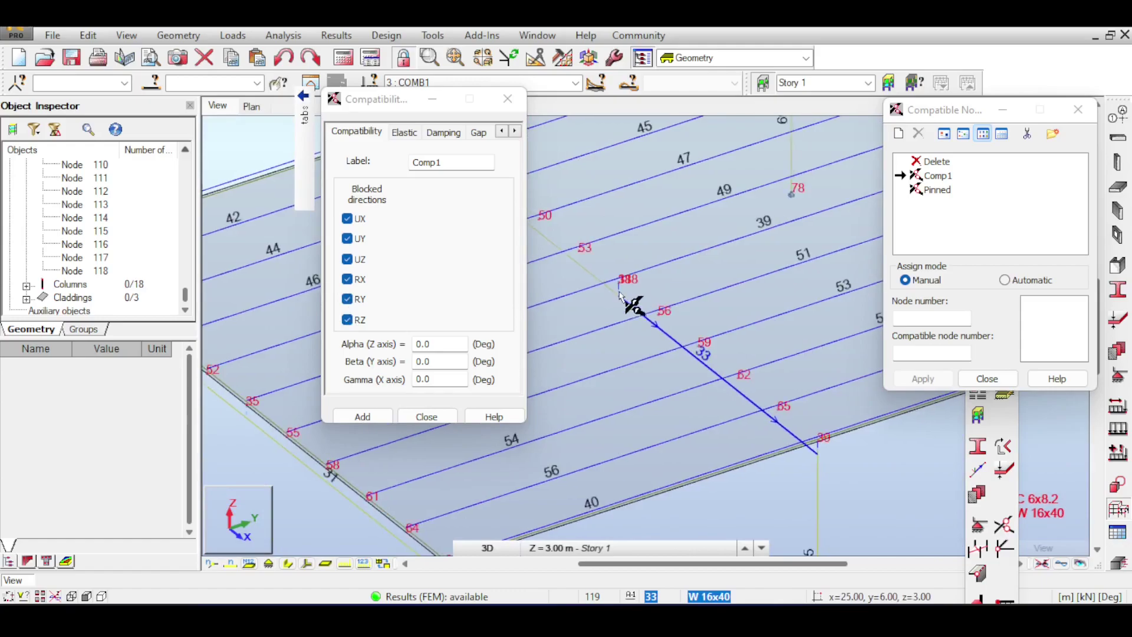
middle_drag(622, 250, 758, 217)
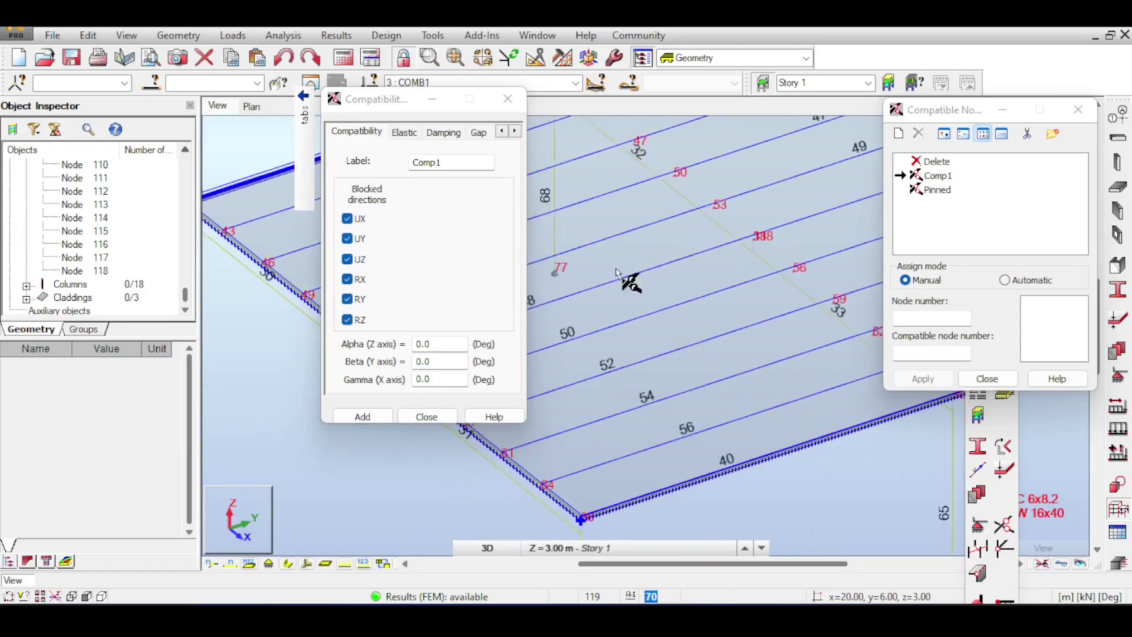
middle_drag(595, 273, 670, 249)
middle_drag(749, 278, 538, 350)
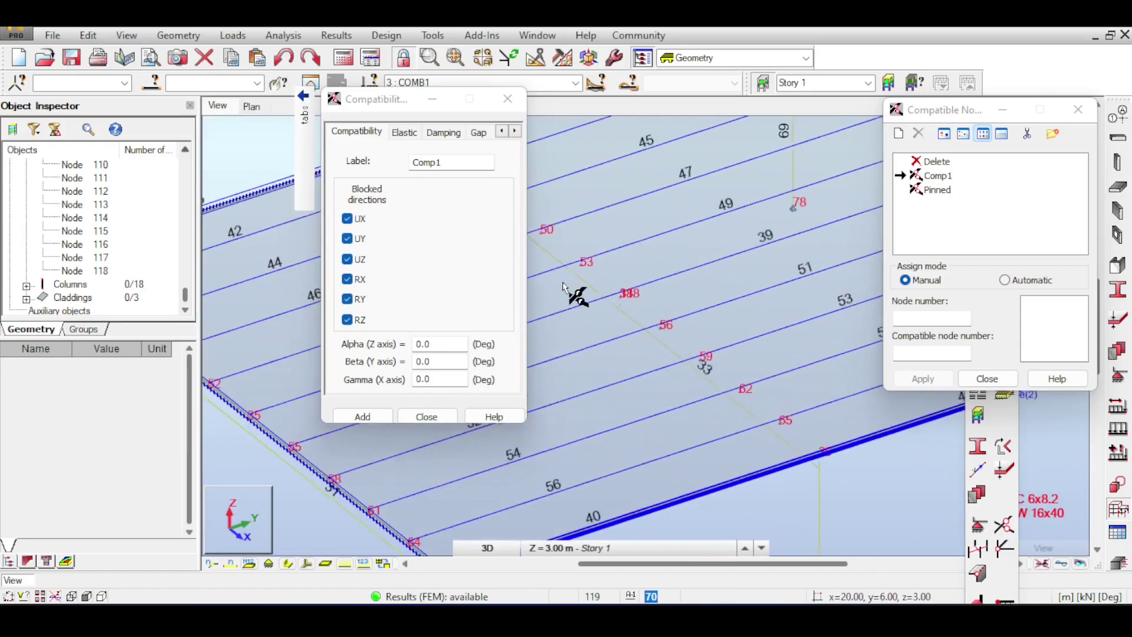
click(349, 260)
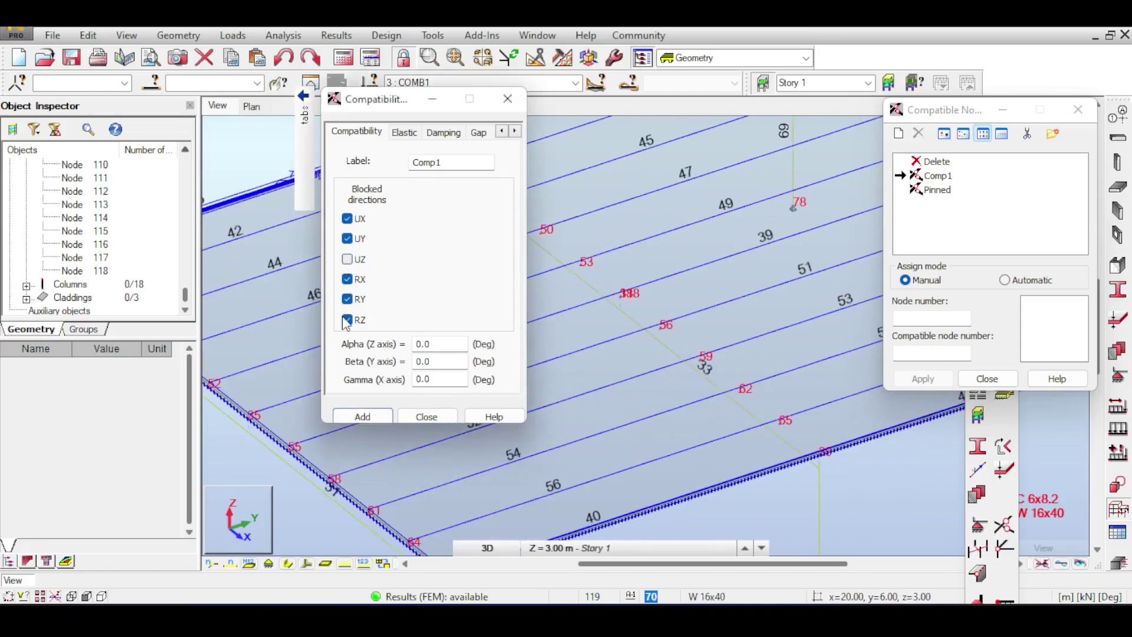
click(371, 411)
click(455, 298)
Recalculate the structure, continuing despite the separate structure, and close the calculation messages and the compatible nodes definition.
middle_drag(744, 253, 730, 210)
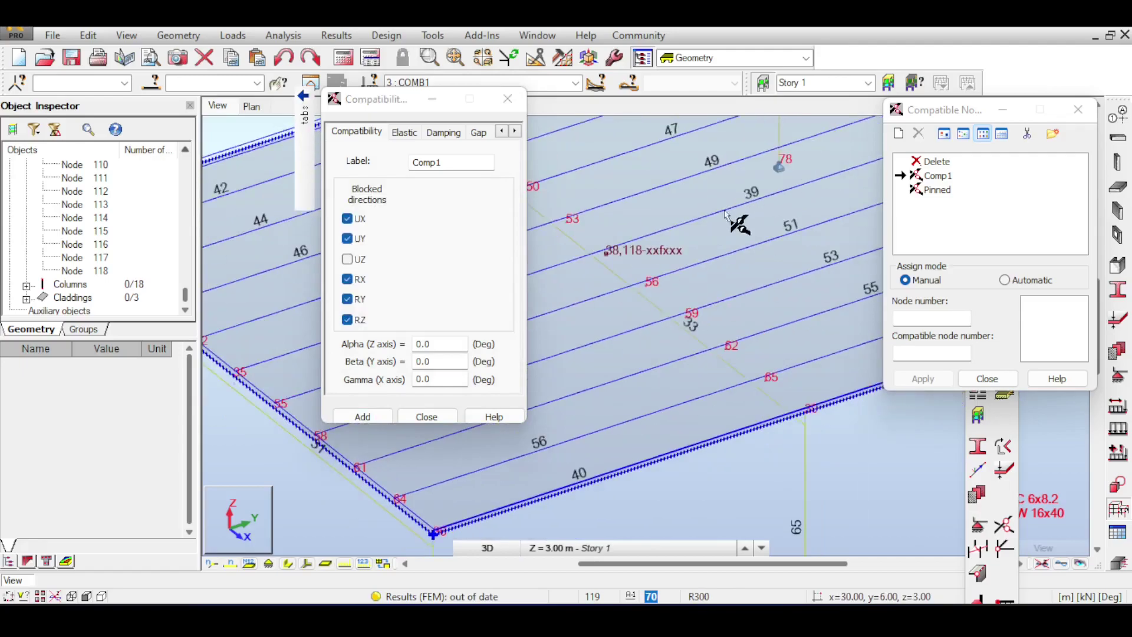
middle_drag(653, 242, 703, 200)
scroll(702, 201, down, 1)
scroll(814, 184, down, 3)
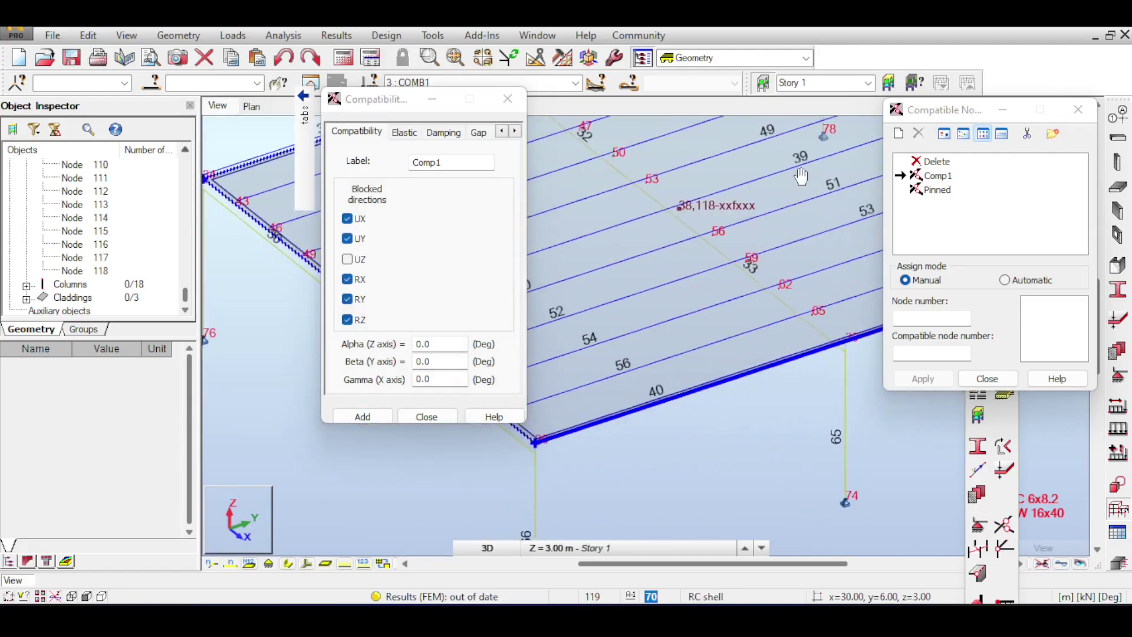
scroll(669, 238, down, 1)
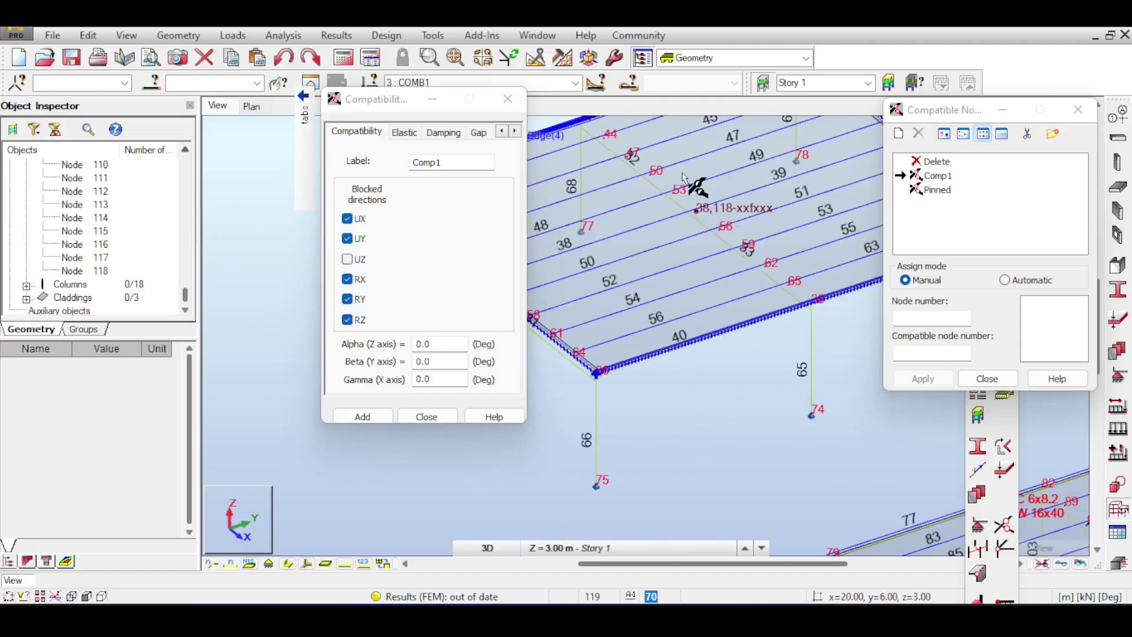
scroll(711, 225, up, 1)
scroll(705, 227, up, 1)
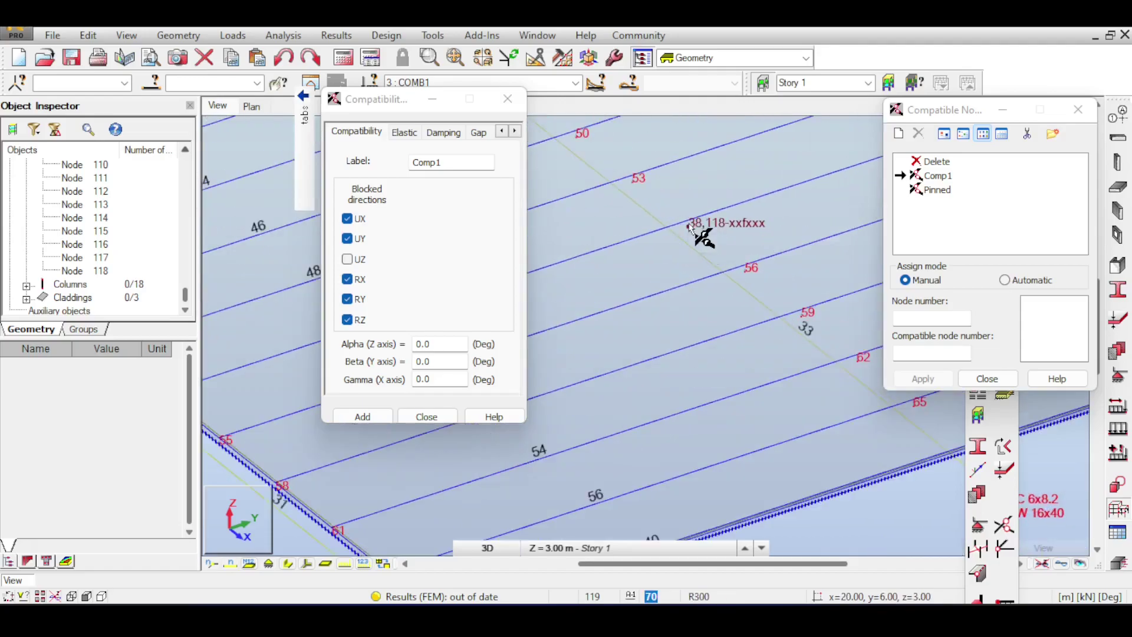
click(343, 57)
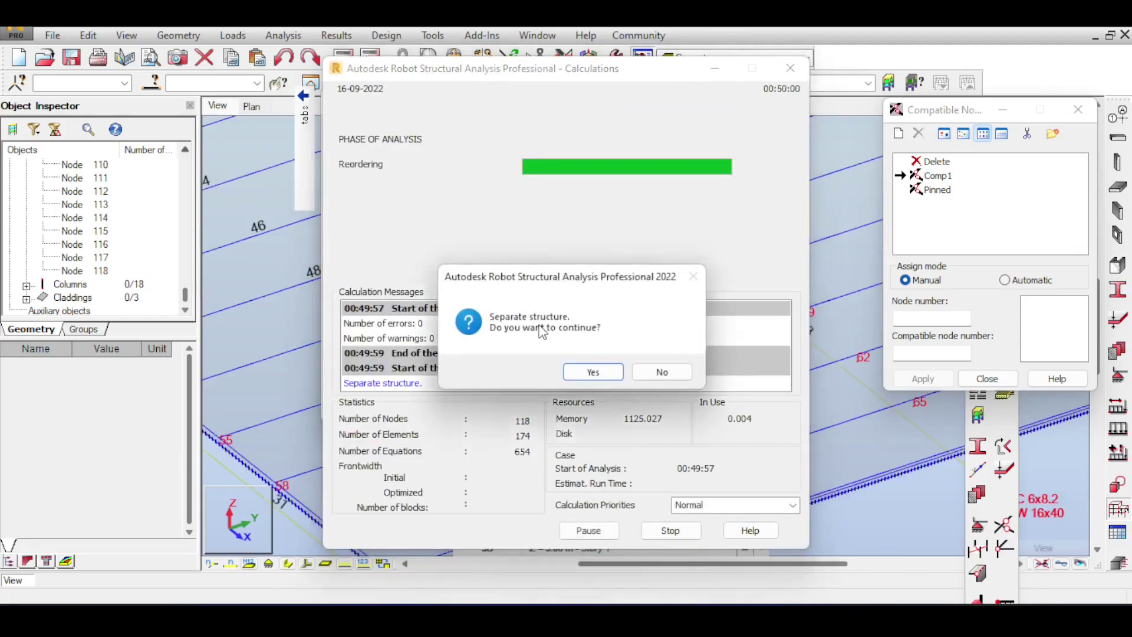
click(593, 373)
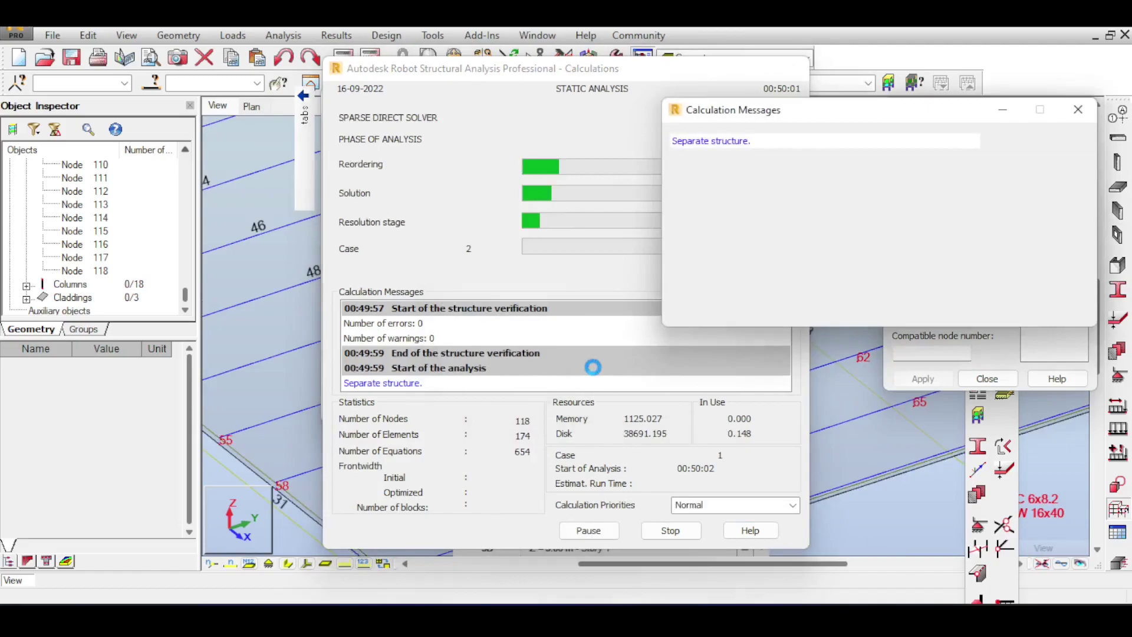
click(1079, 110)
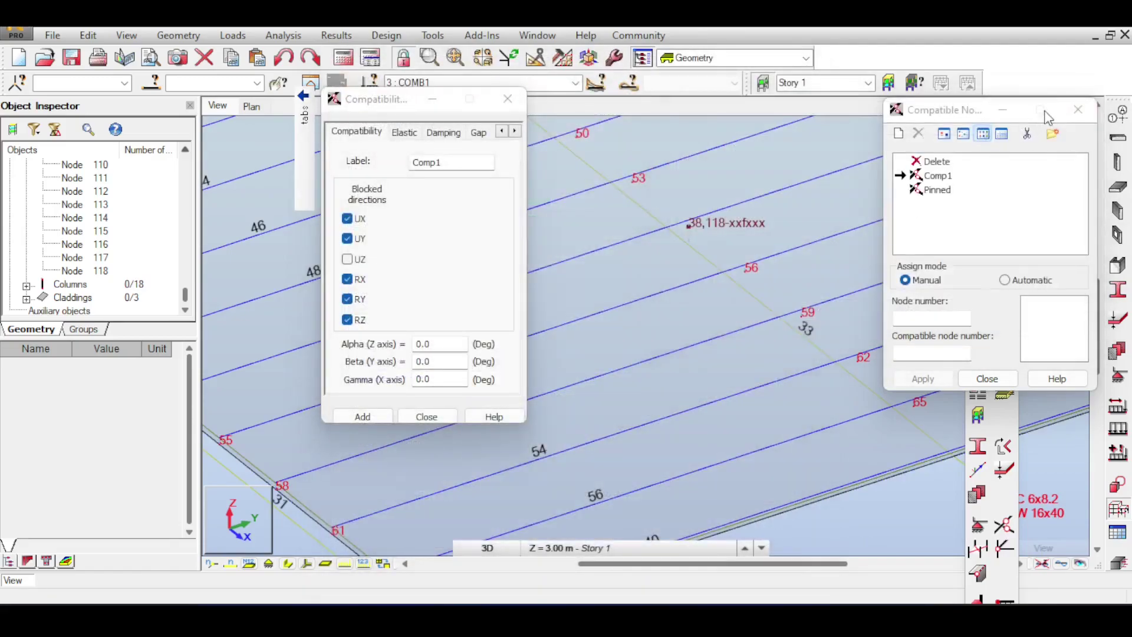
click(1078, 110)
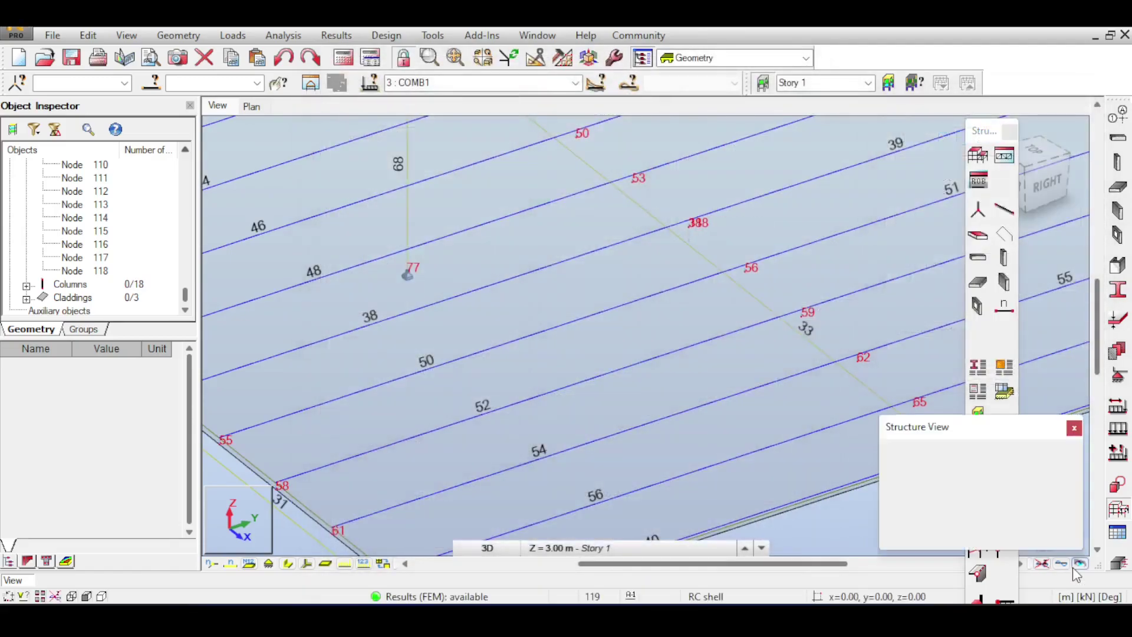
Leave the rendered structure view and display the member deformations for COMB1 again.
click(1074, 567)
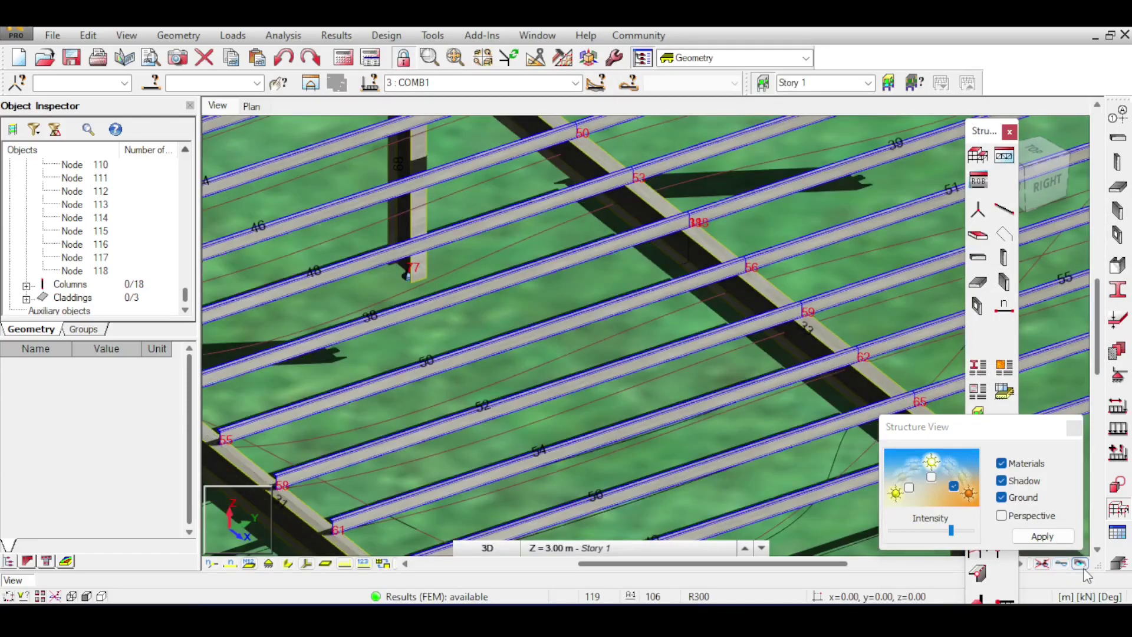
click(1081, 563)
scroll(811, 295, down, 2)
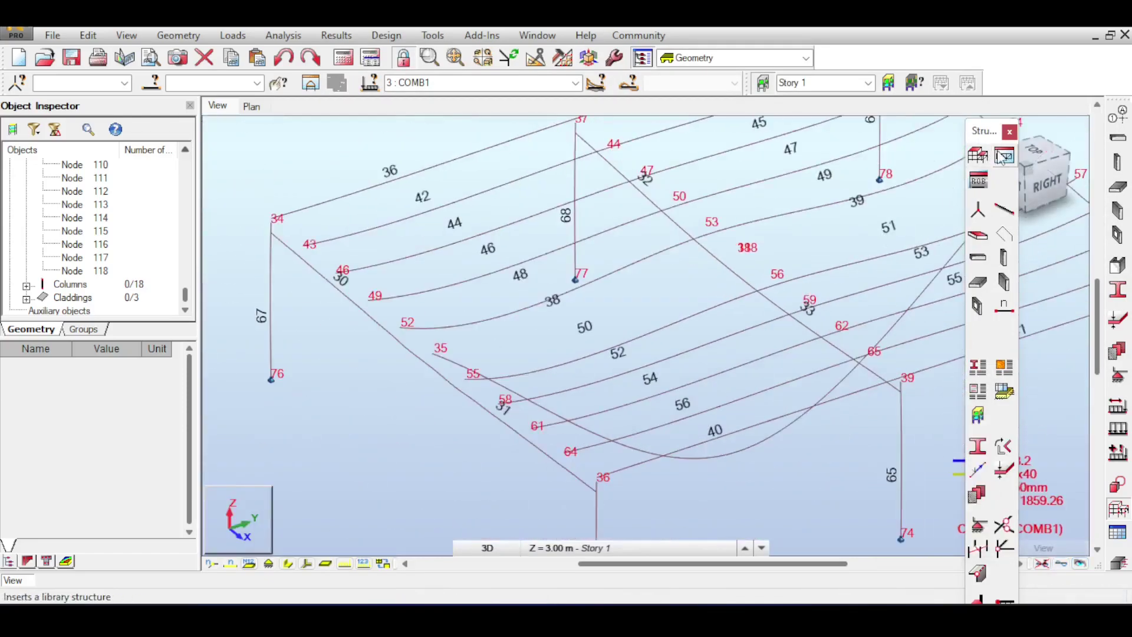
Examine the copied frame's deformed shape from several angles around compatible nodes 38 and 118.
click(1054, 190)
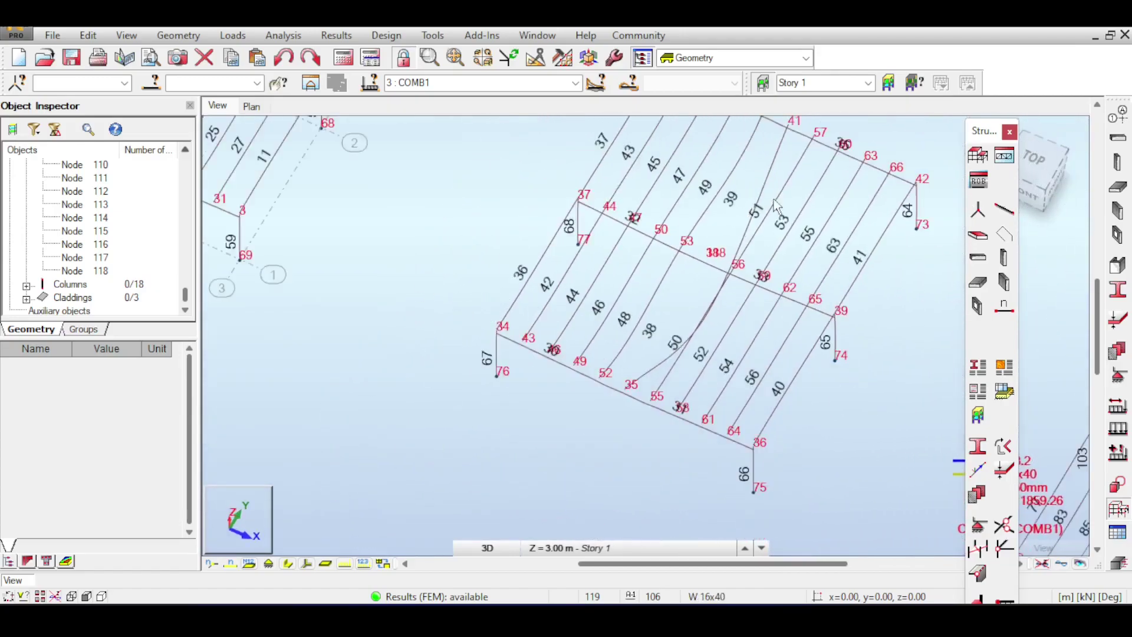
click(1002, 154)
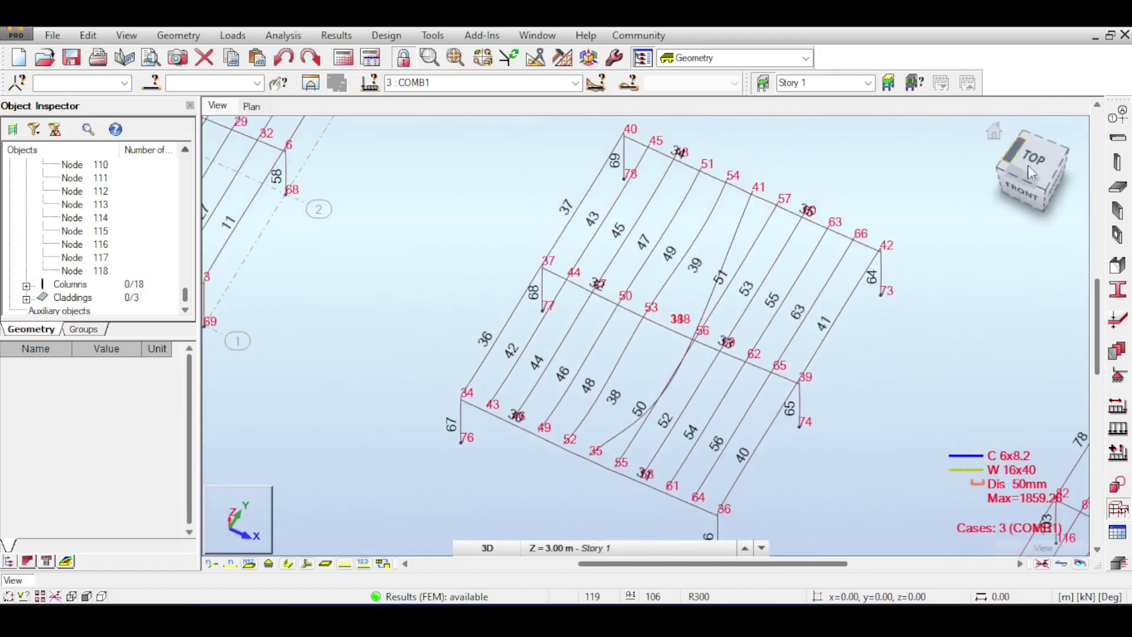
click(1041, 185)
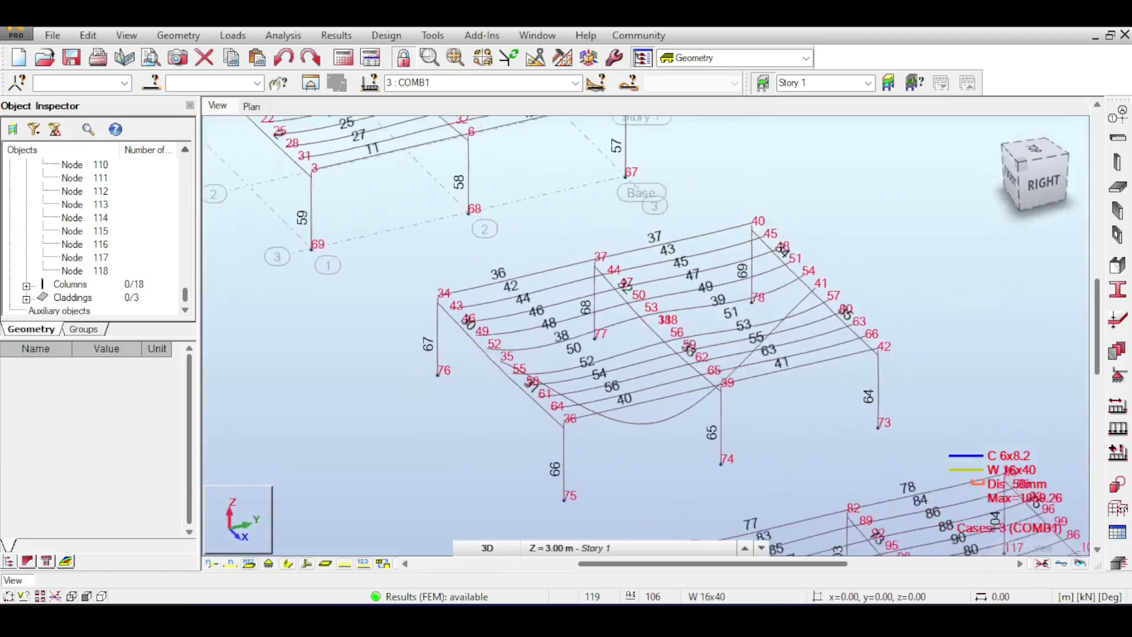
drag(1019, 154, 1039, 178)
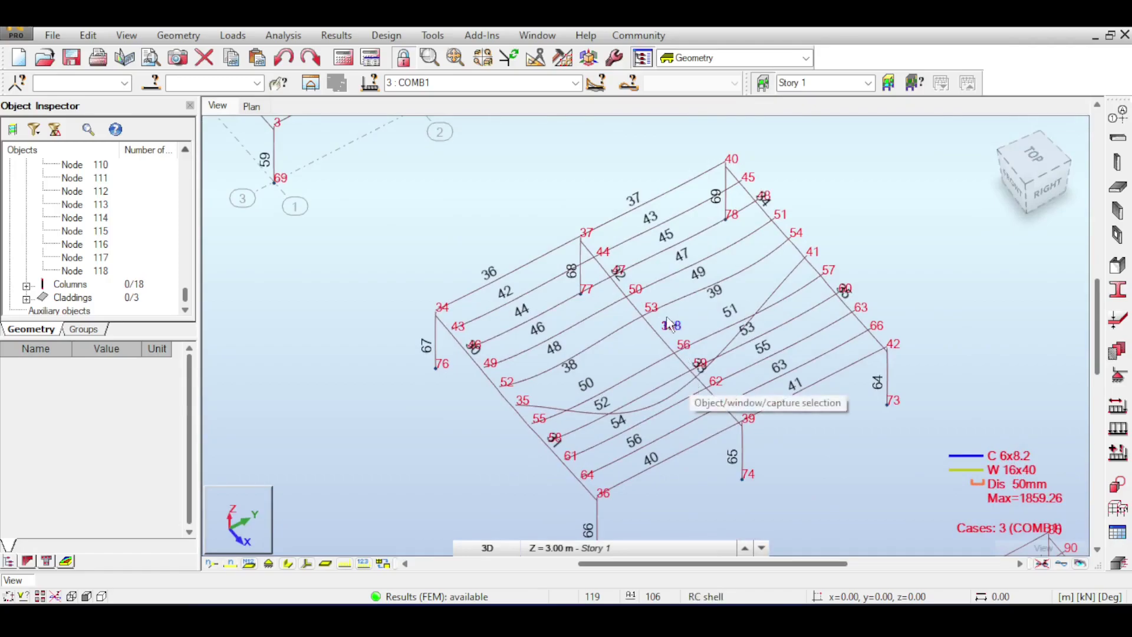
scroll(650, 342, up, 6)
scroll(691, 333, down, 5)
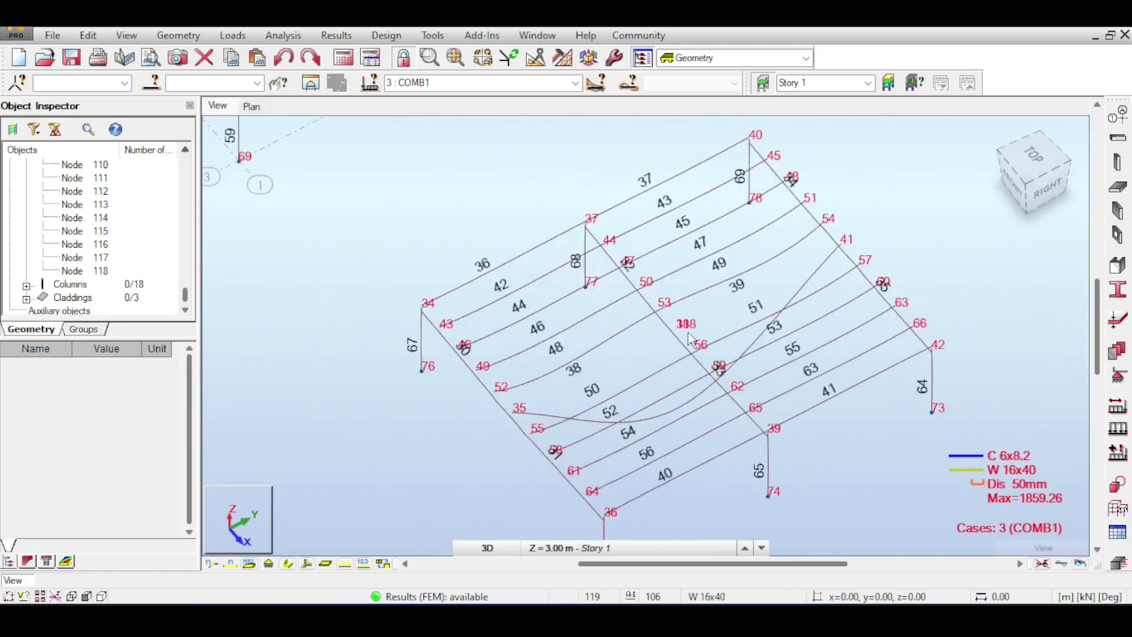
scroll(694, 331, down, 1)
Reopen the Comp1 compatible node definition and place it beside the deformed frame.
click(1118, 509)
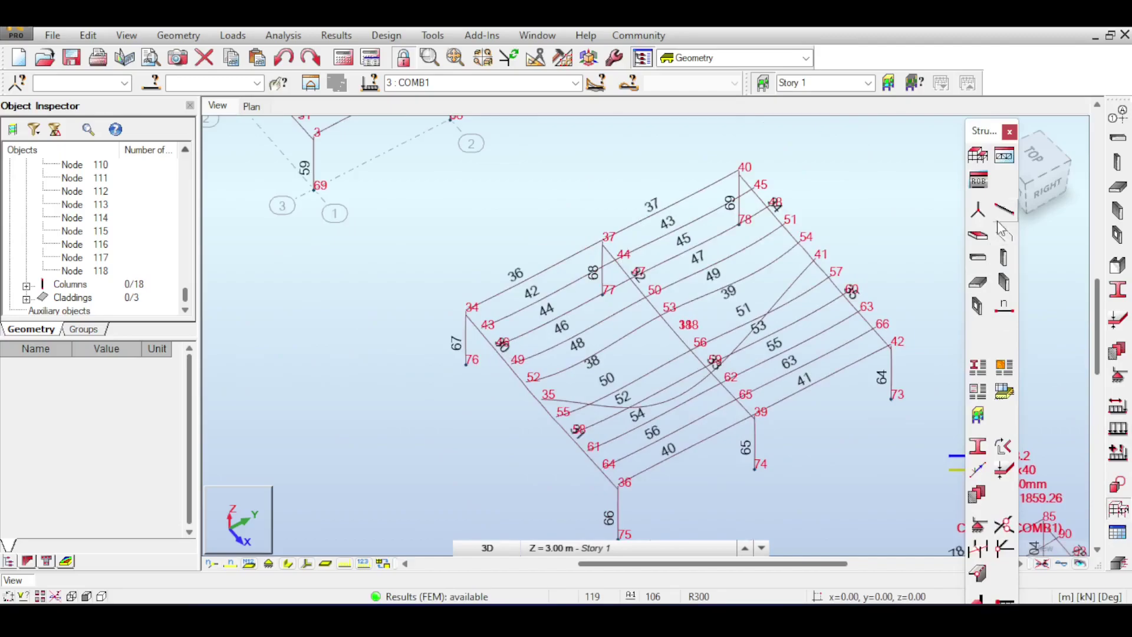
click(1005, 524)
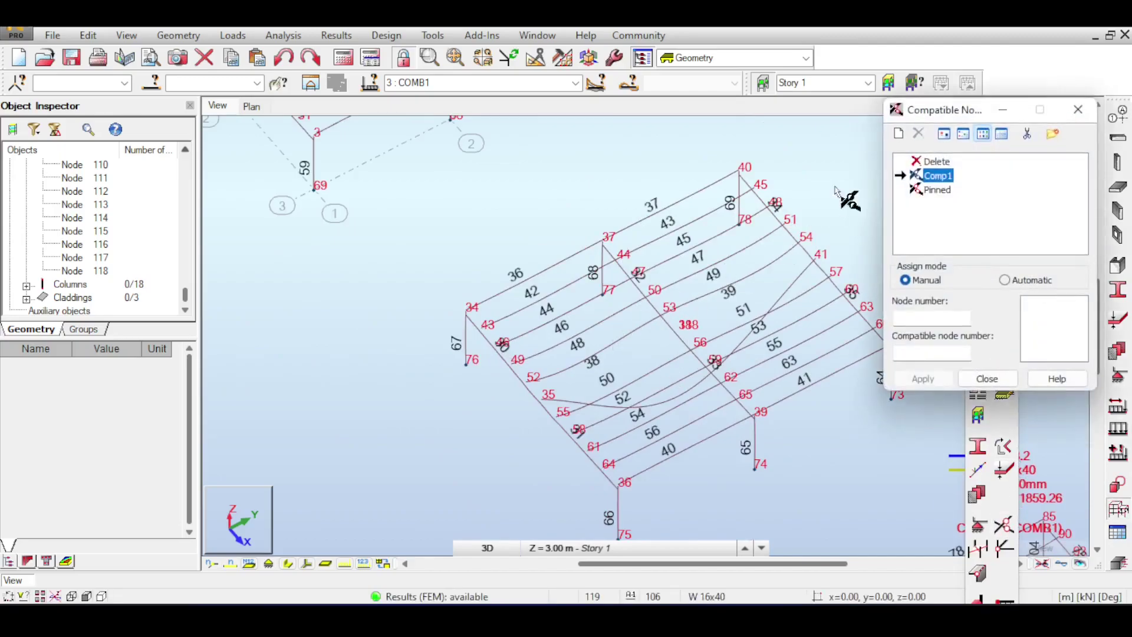
double_click(926, 177)
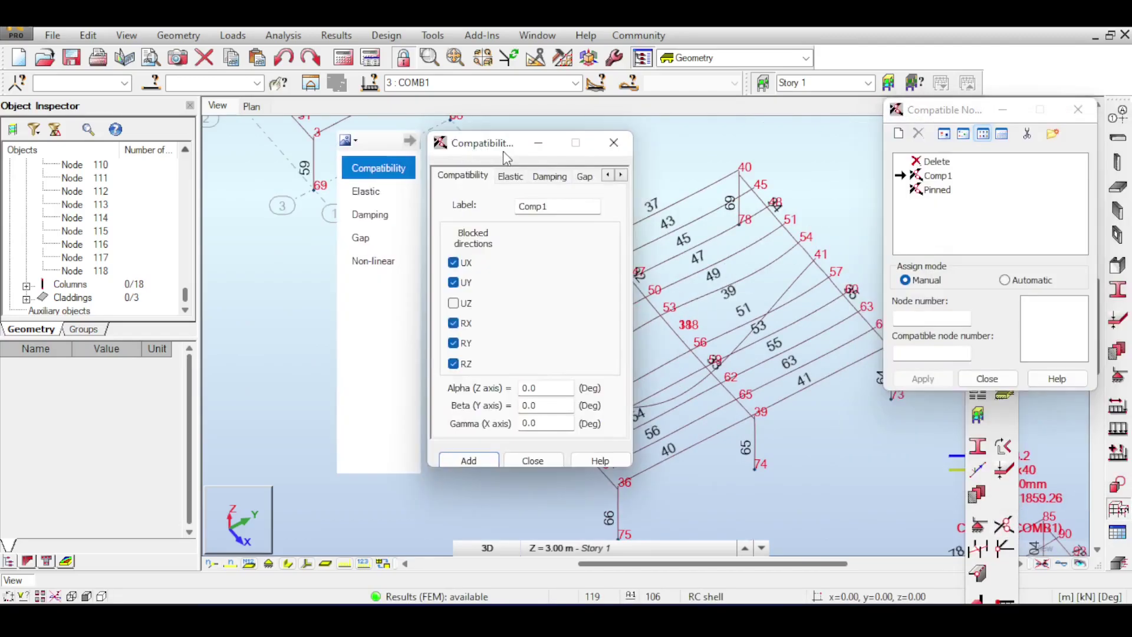
drag(505, 157, 448, 155)
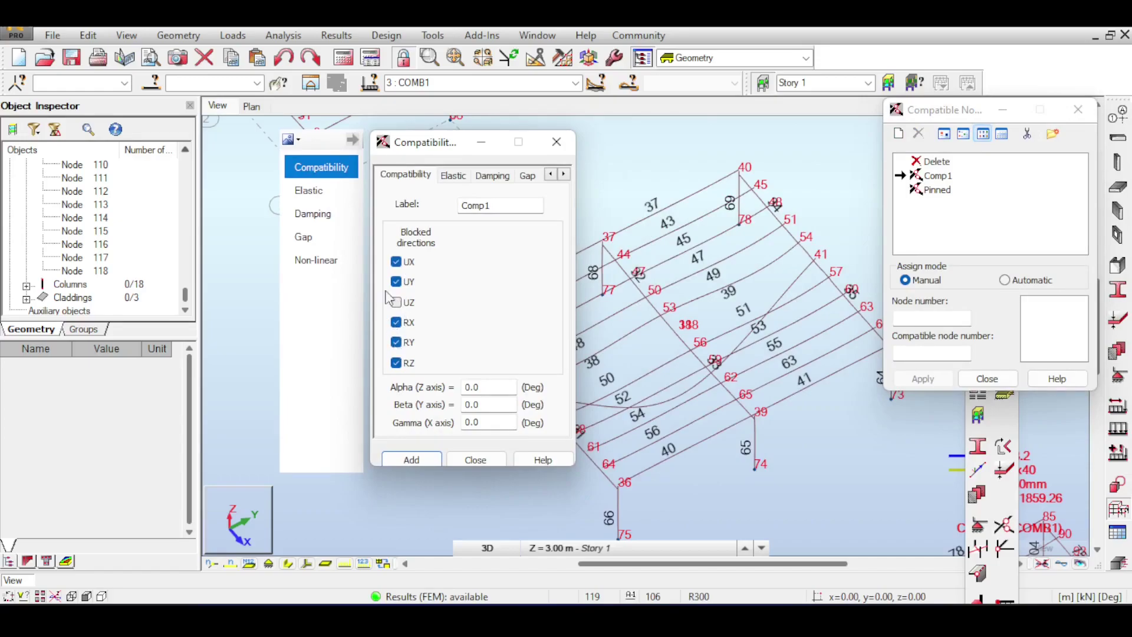
Compare Comp1's released UZ direction with the deformed beam and middle girder around nodes 38 and 118.
scroll(631, 295, up, 1)
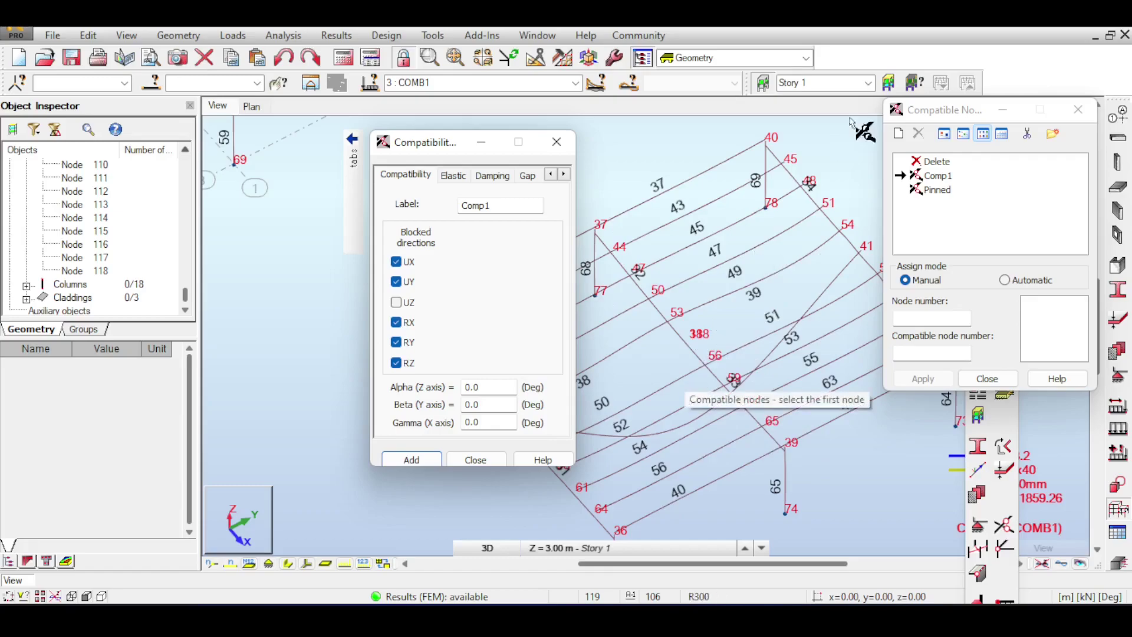
drag(922, 114, 991, 250)
click(1049, 193)
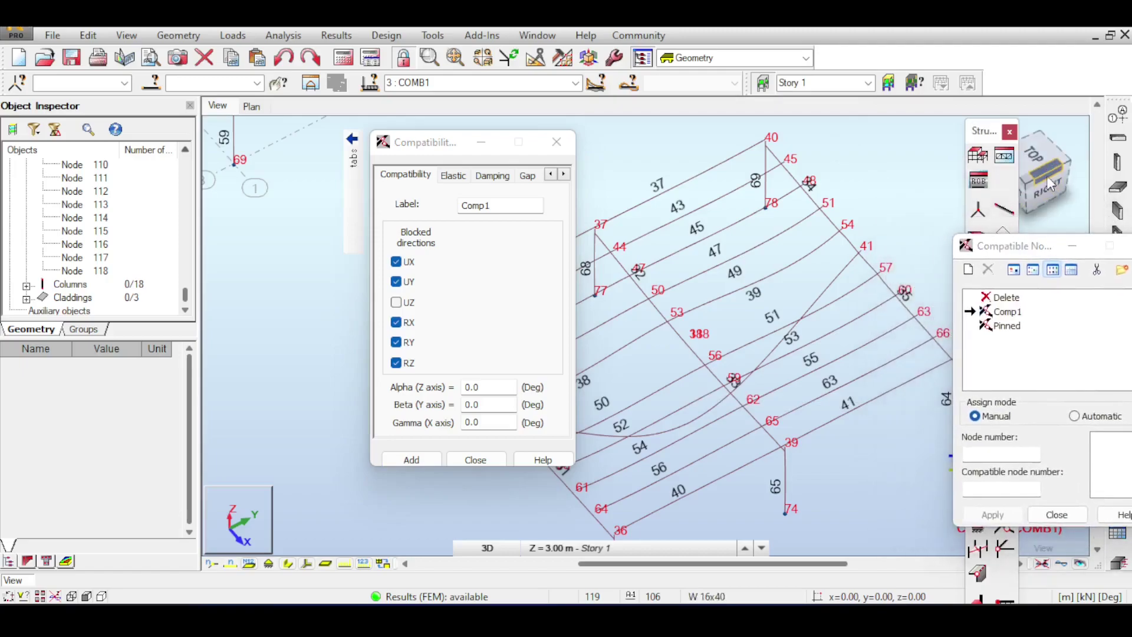
drag(1030, 184, 1061, 185)
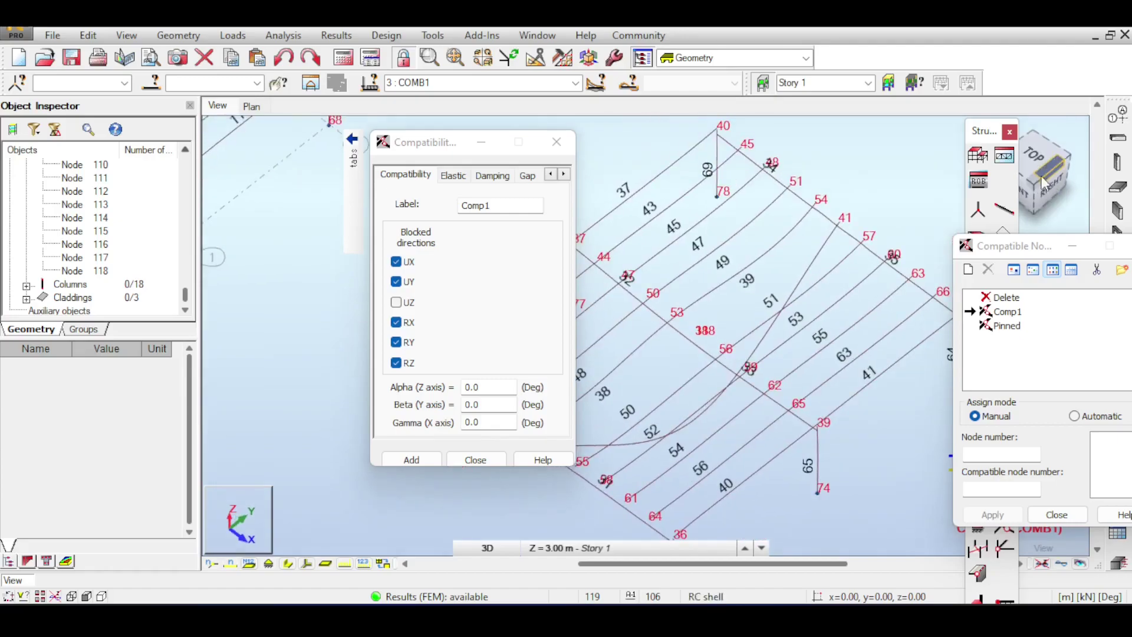
scroll(733, 295, up, 2)
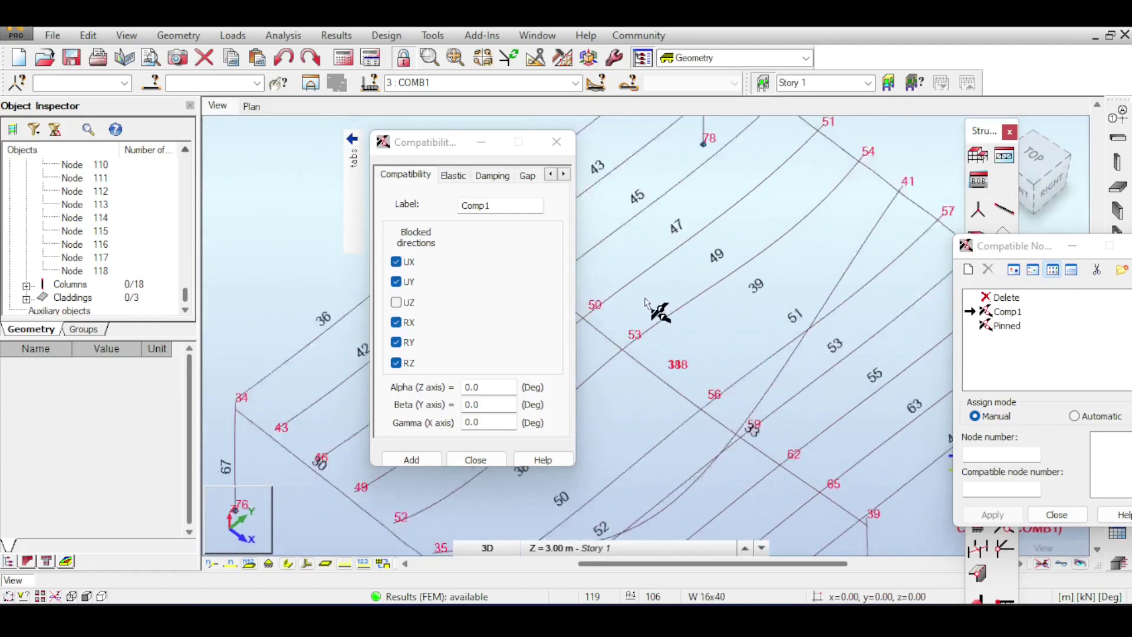
scroll(646, 302, down, 2)
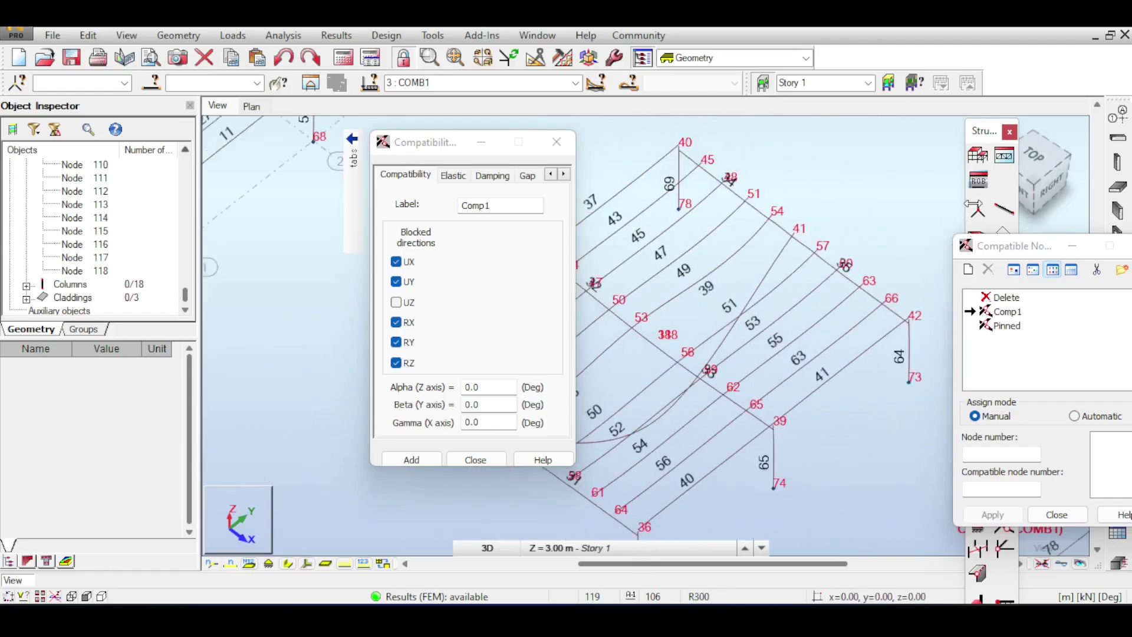
mouse_move(1062, 177)
mouse_down()
mouse_move(1041, 179)
mouse_move(1061, 174)
mouse_up()
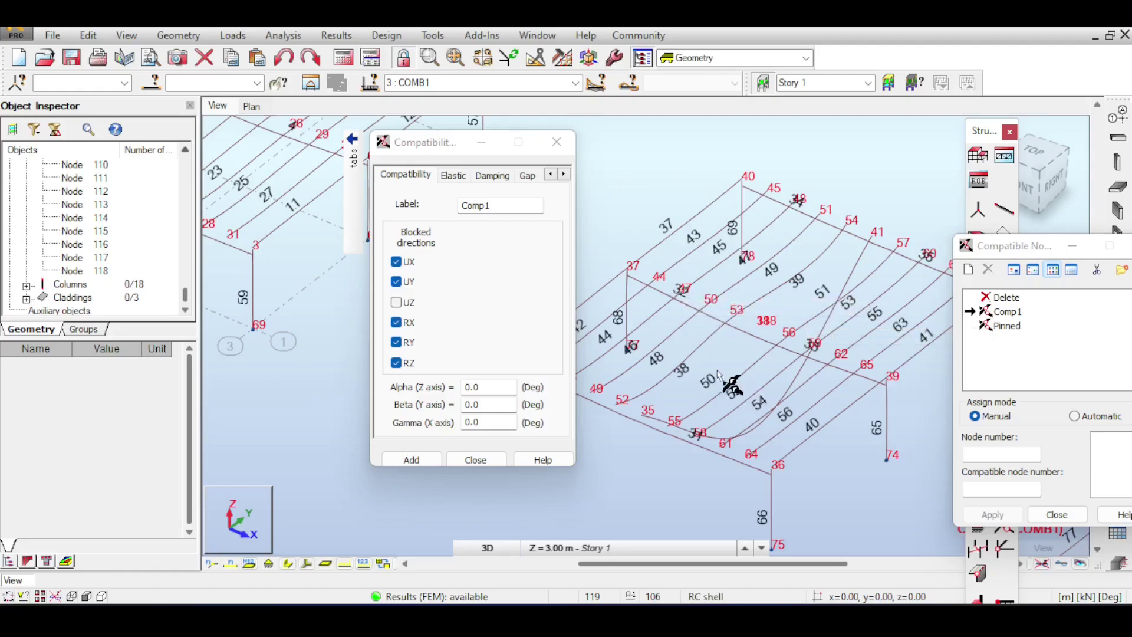
Check the structure model's node generation options in the analysis type settings, leaving them as they are.
click(291, 37)
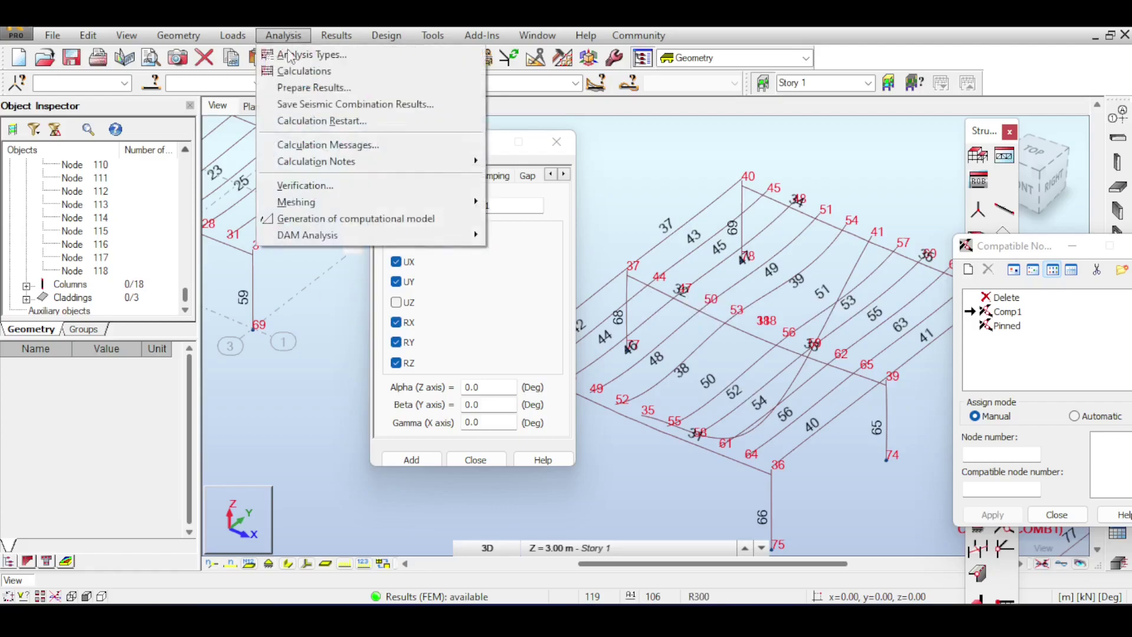
click(295, 55)
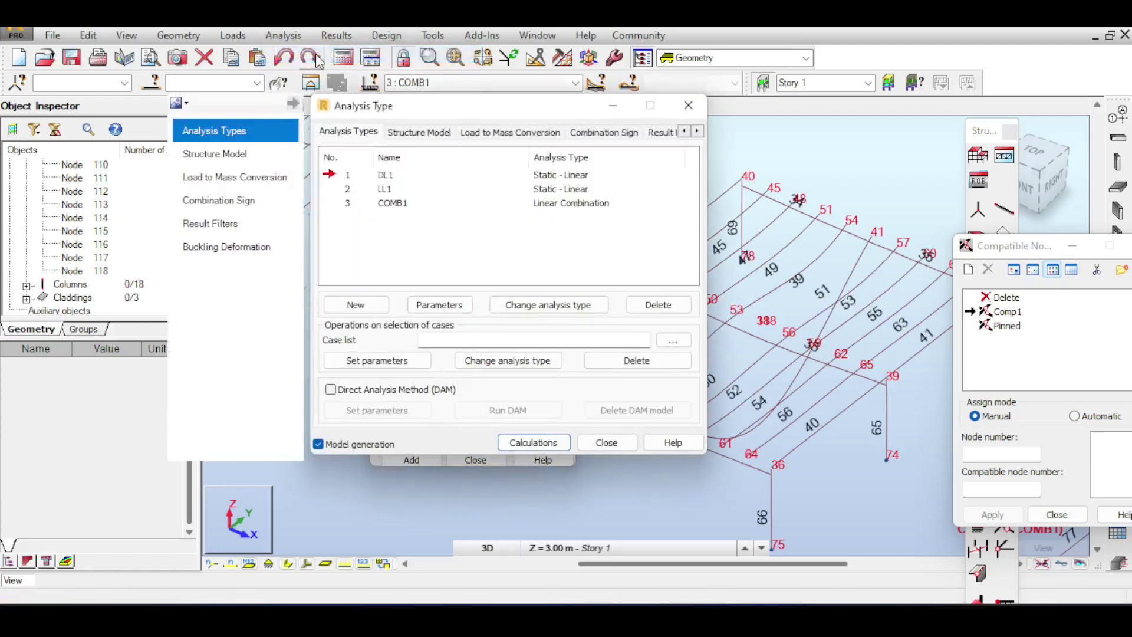
click(437, 130)
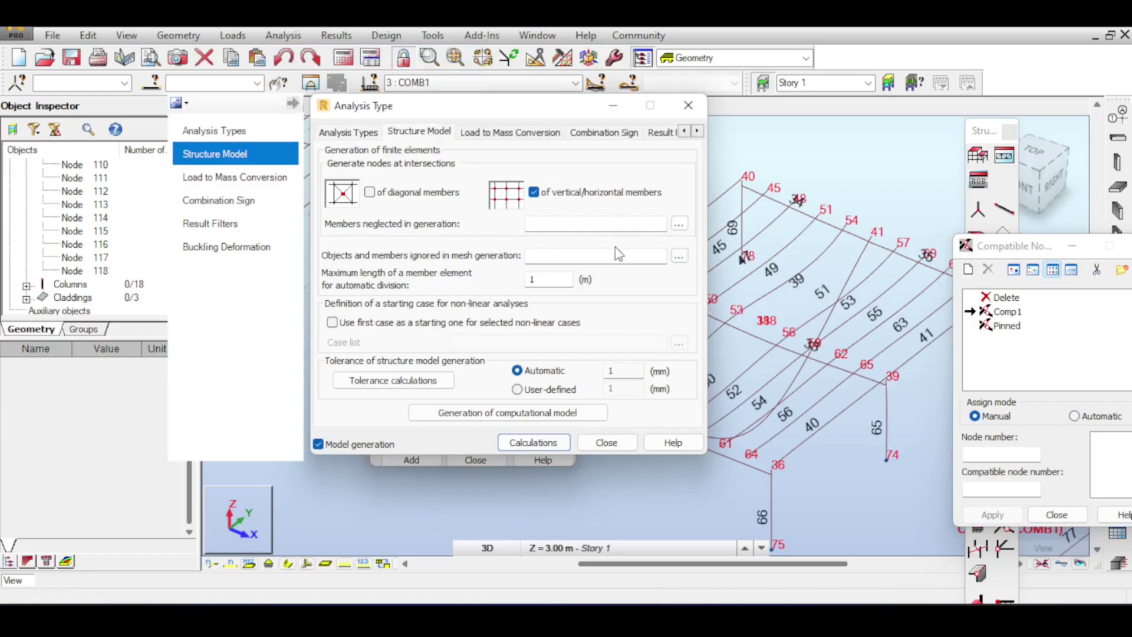
click(688, 106)
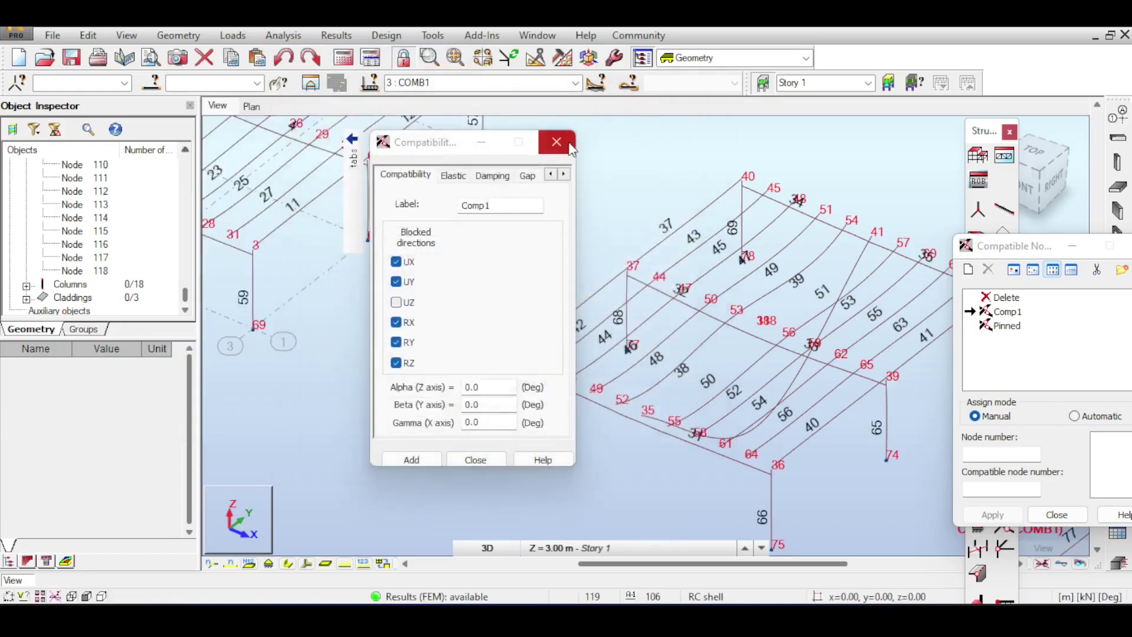
Examine the deformed frame with compatible nodes 38 and 118 from above and obliquely, beside Comp1's blocked directions.
drag(442, 144, 365, 89)
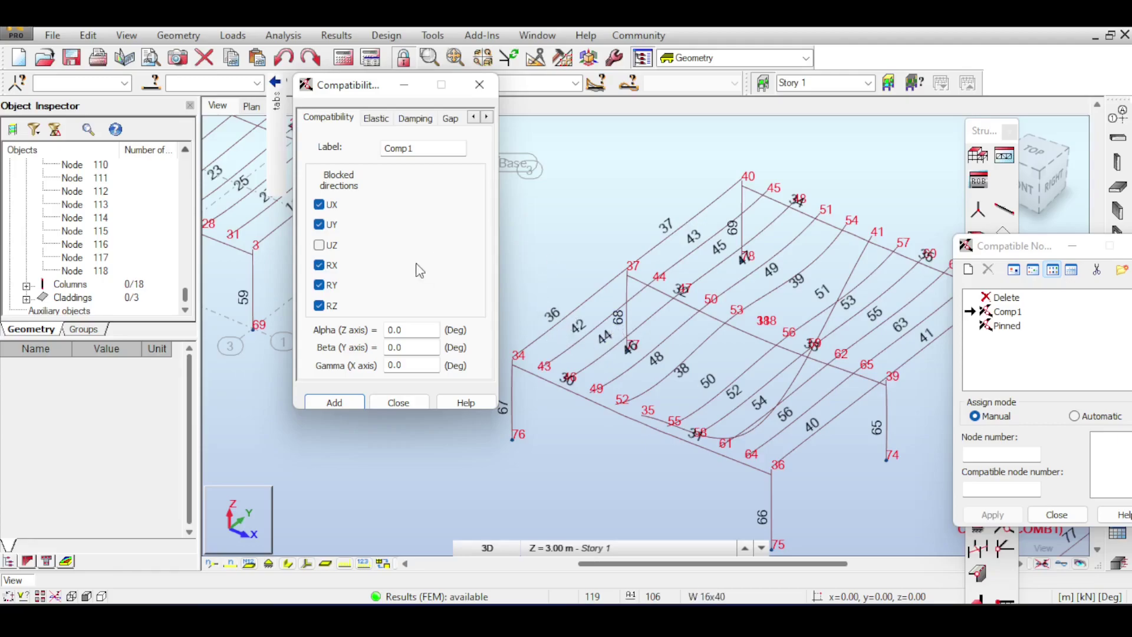
drag(1052, 170, 1037, 215)
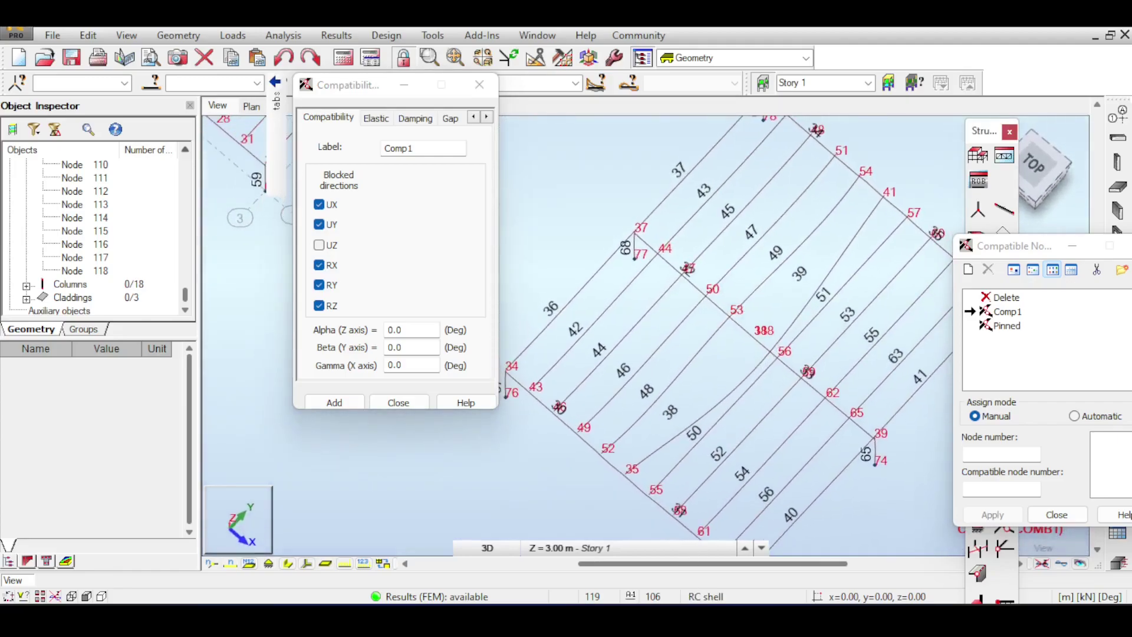
scroll(805, 224, down, 5)
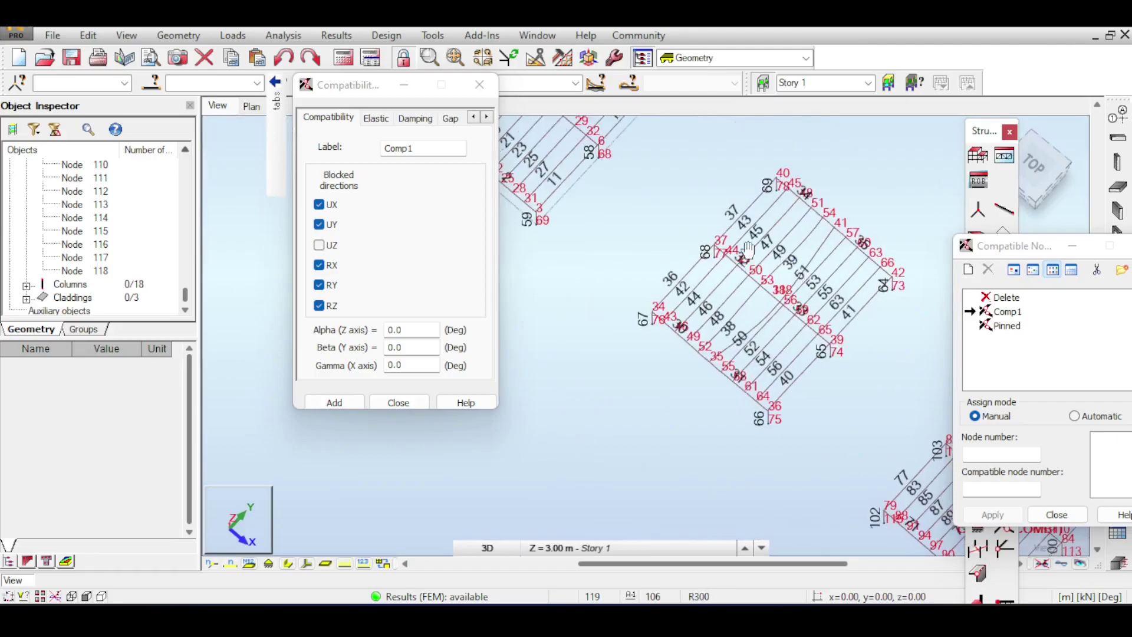
drag(1039, 165, 1028, 139)
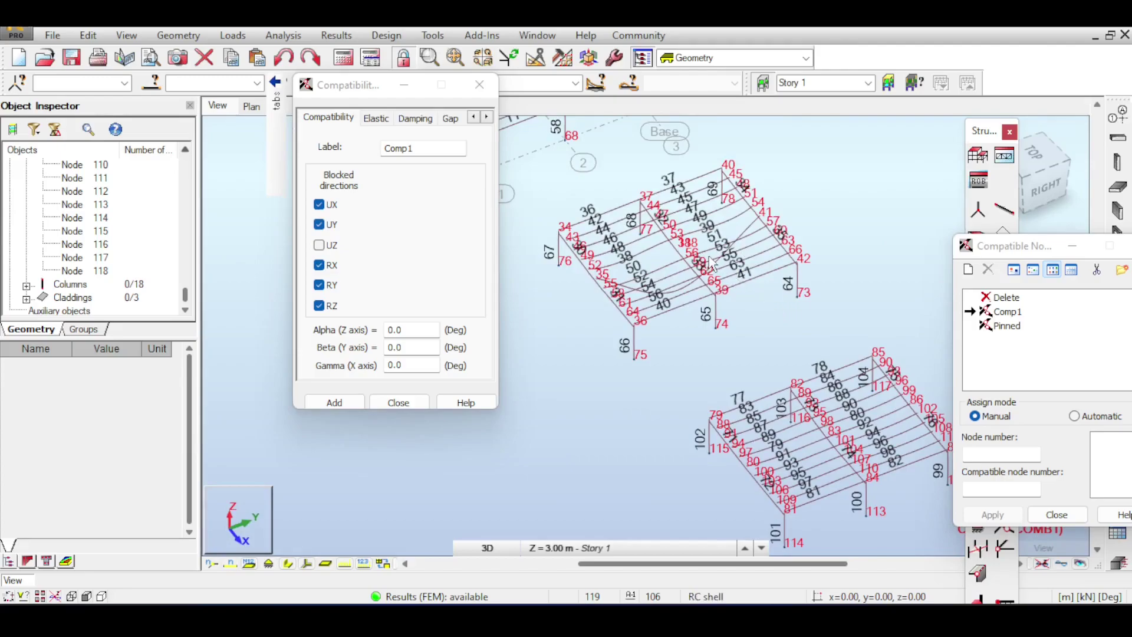
scroll(709, 262, up, 3)
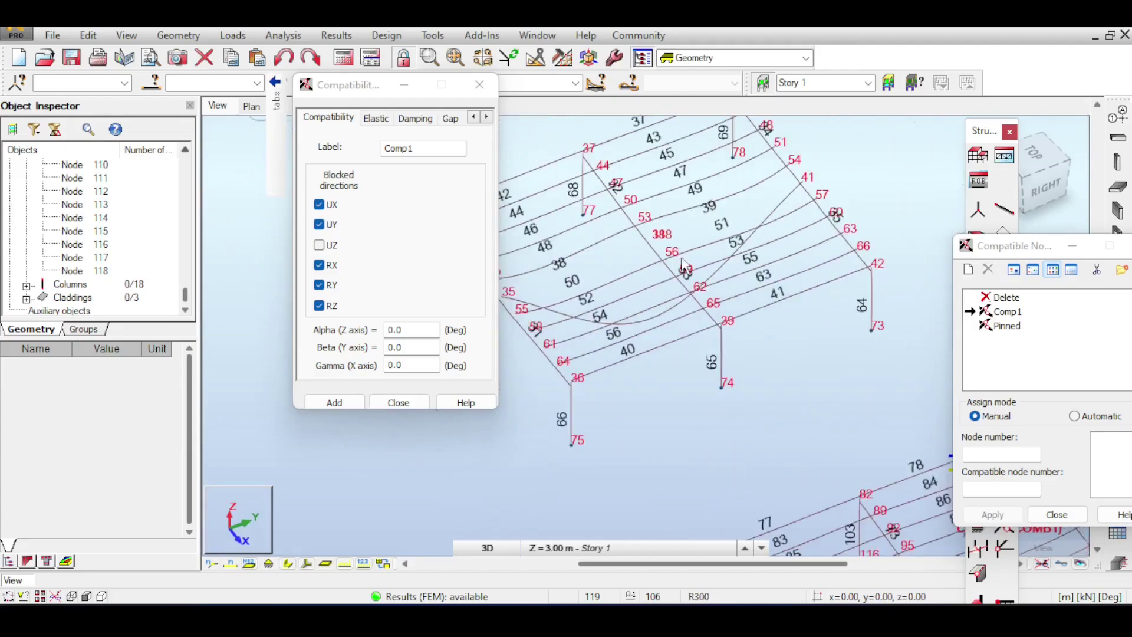
Close the compatible node definitions and view the deformed shapes of both copied frames together.
click(1007, 312)
drag(1021, 252, 717, 155)
click(1009, 131)
middle_drag(970, 323, 919, 146)
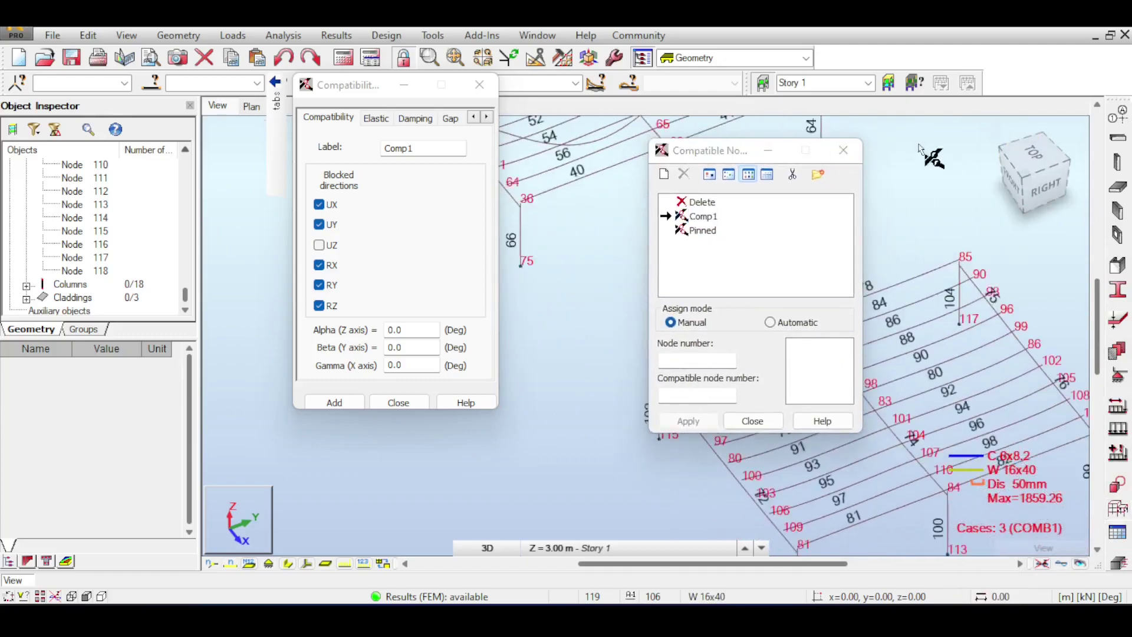
scroll(932, 156, down, 1)
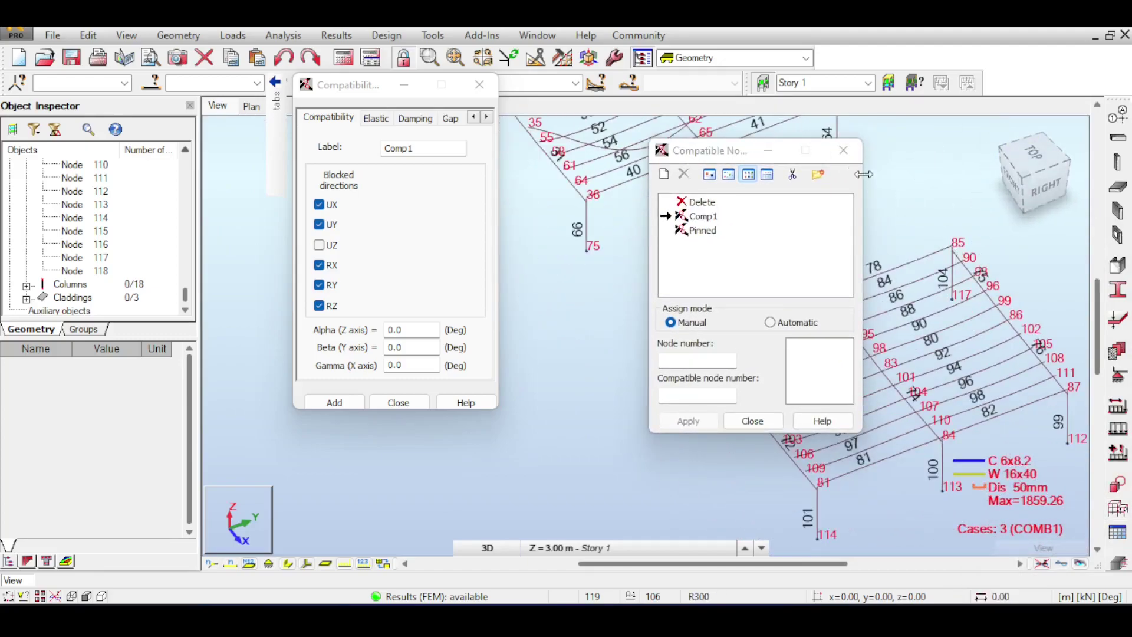
click(845, 151)
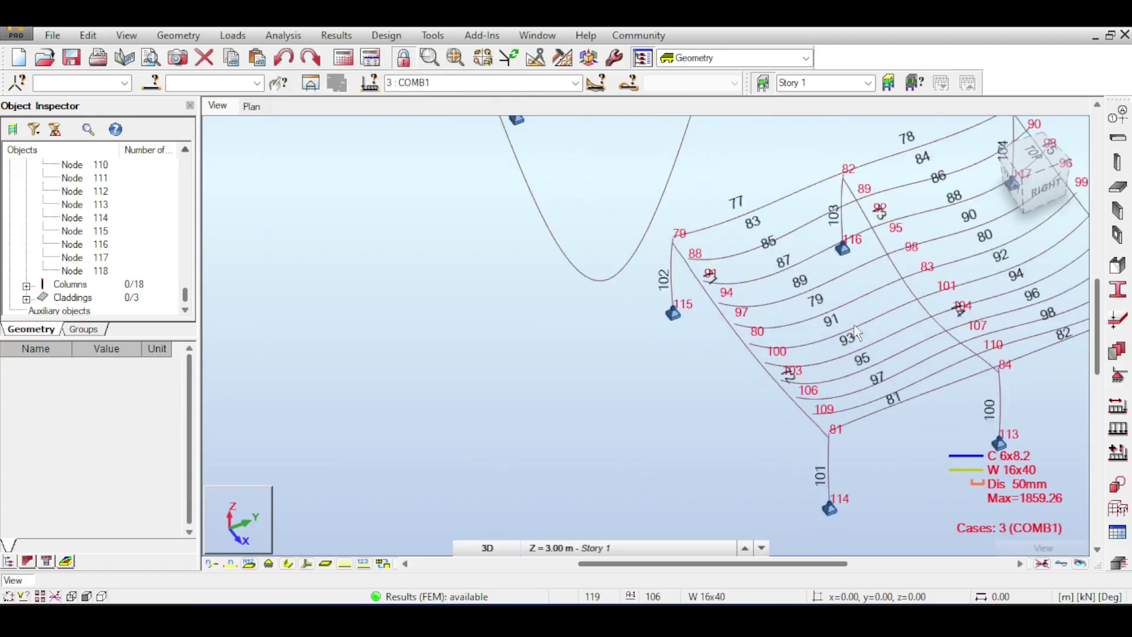
scroll(926, 292, down, 3)
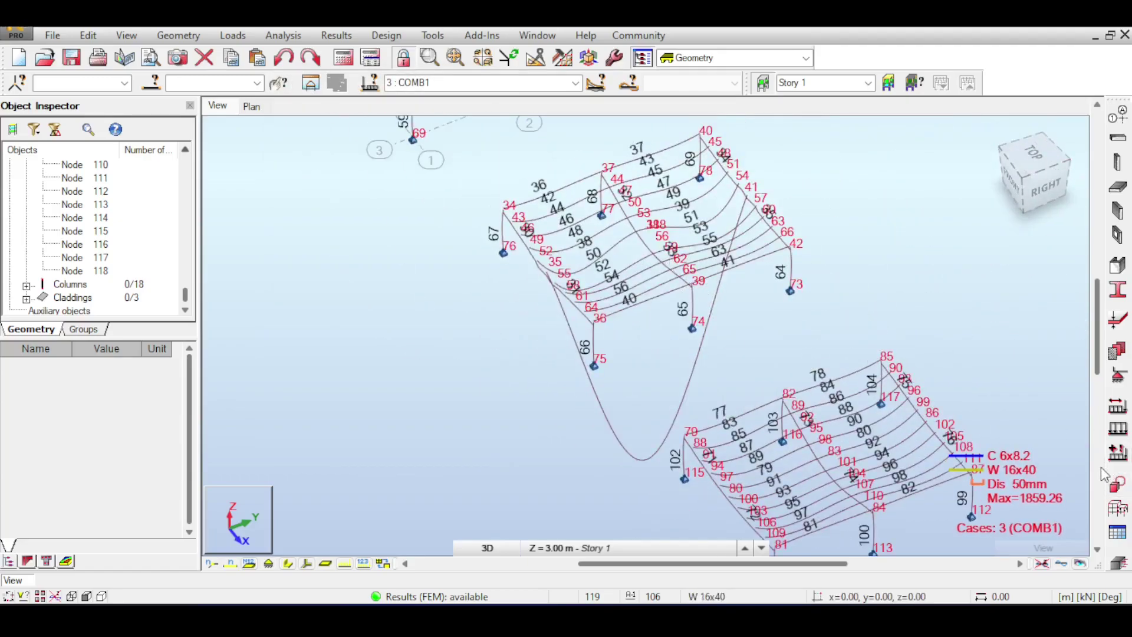
Reopen the Comp1 compatible node definition to review its blocked directions.
click(1114, 504)
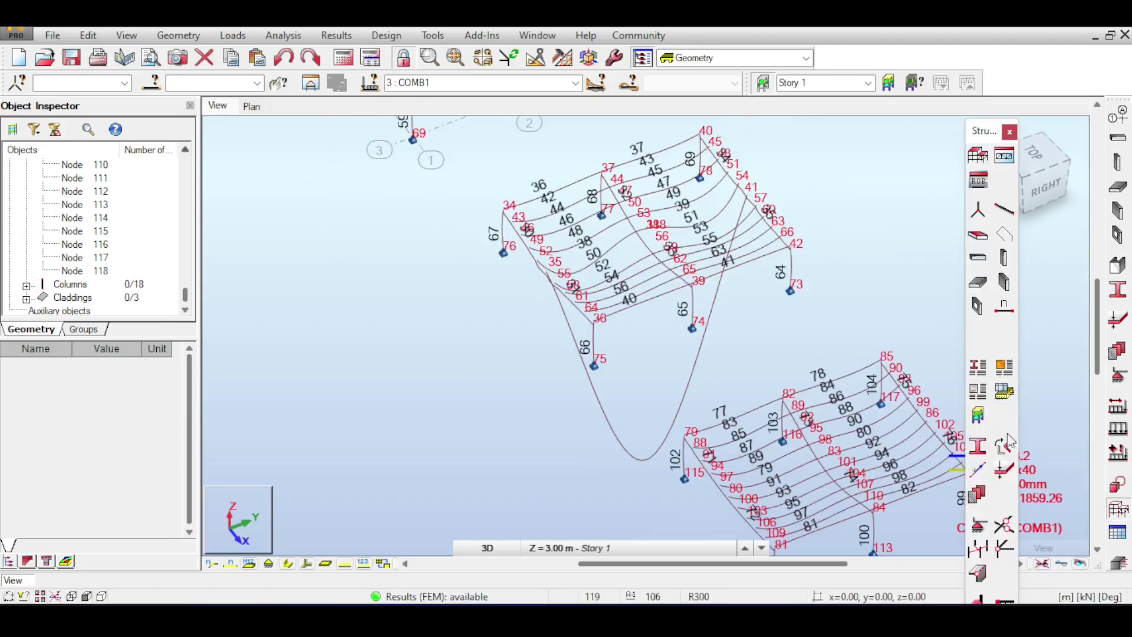
click(1004, 524)
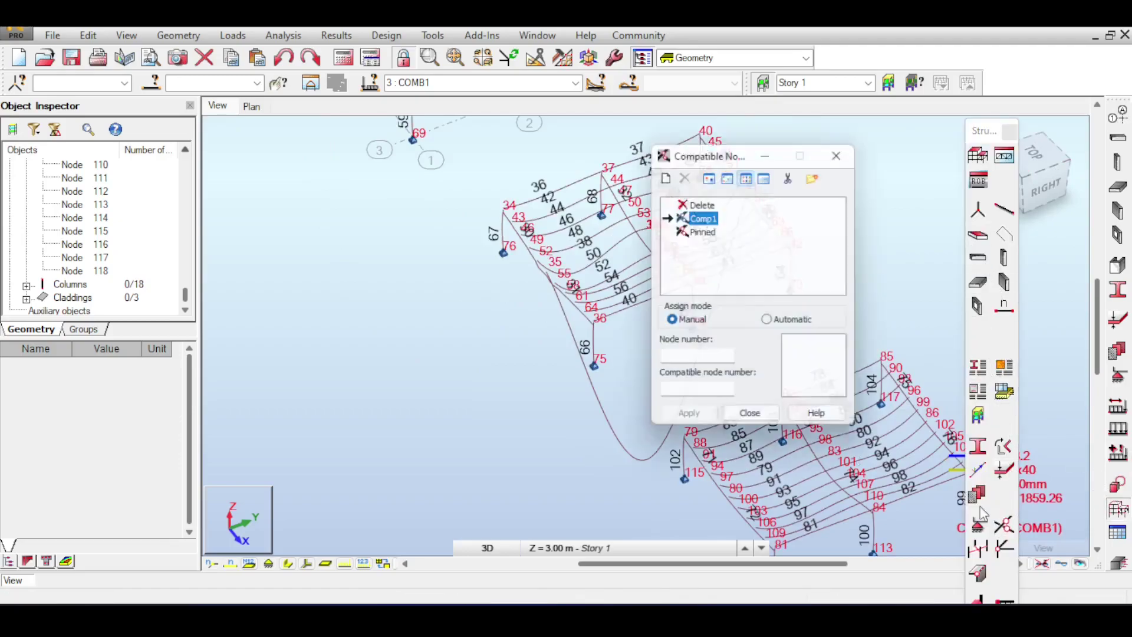
double_click(699, 214)
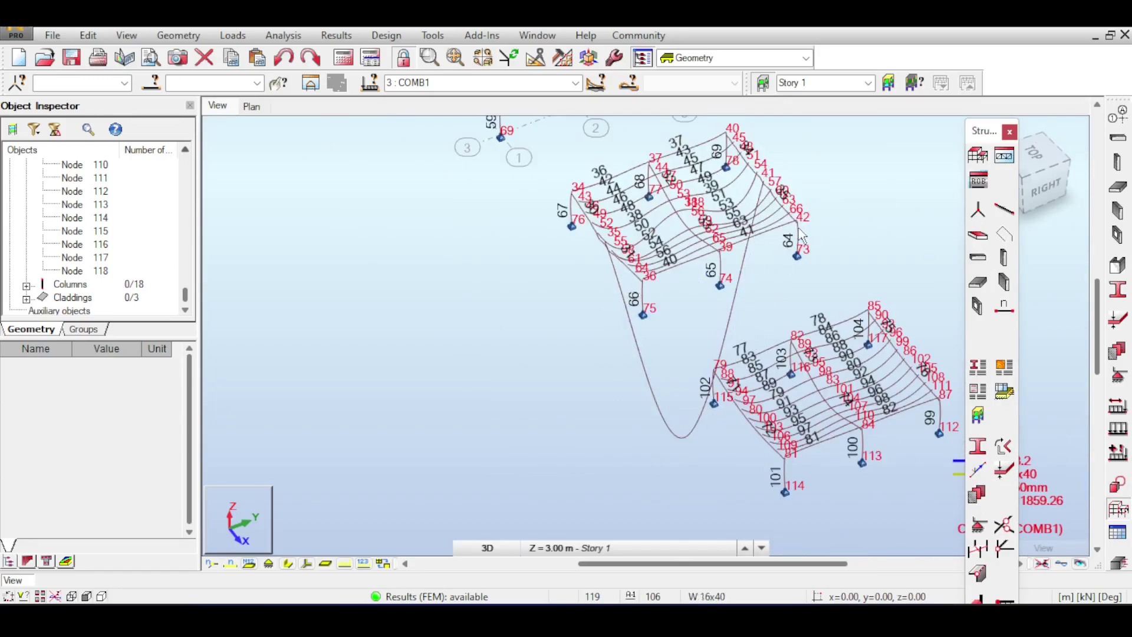
Inspect compatible nodes 38 and 118 on the undeformed middle girder and display the member deformations again.
scroll(688, 244, up, 5)
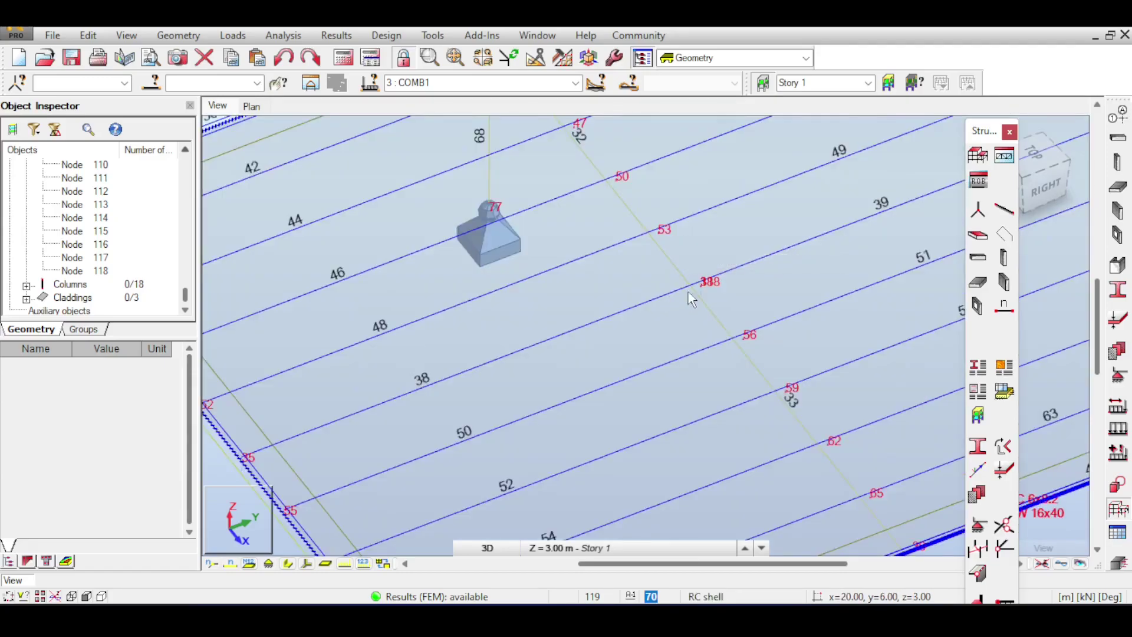
scroll(701, 287, up, 1)
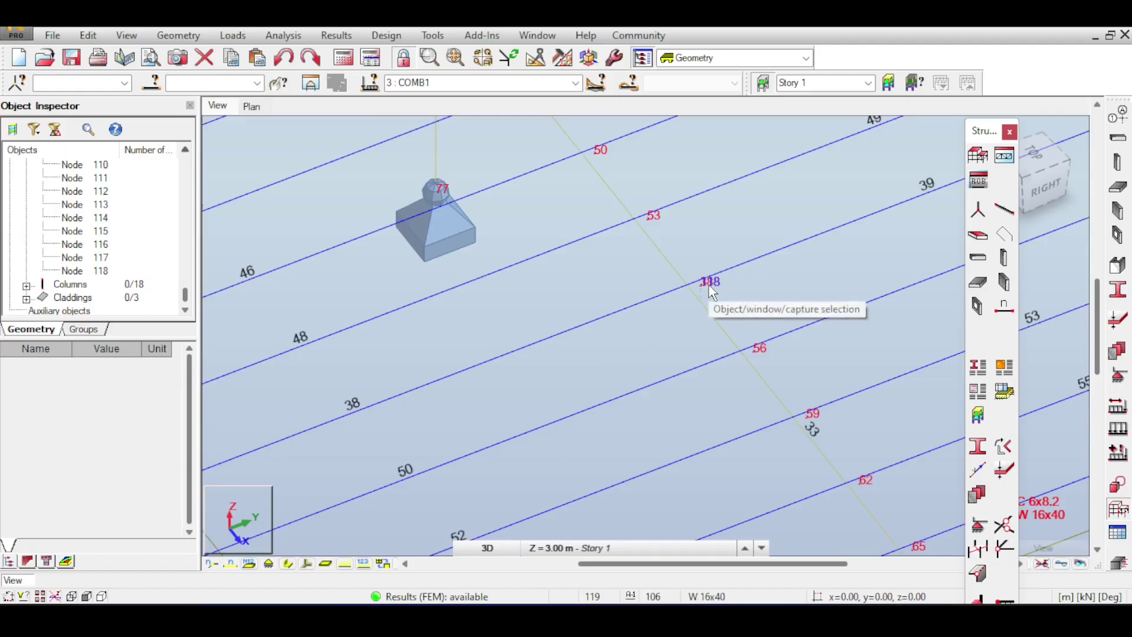
scroll(709, 285, down, 2)
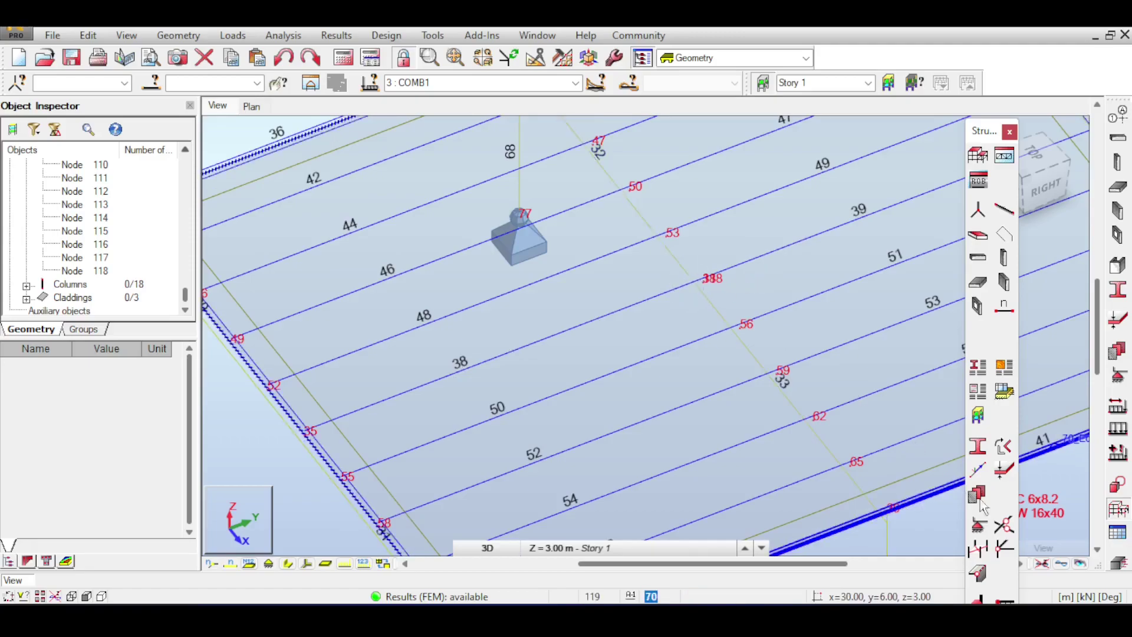
click(1061, 563)
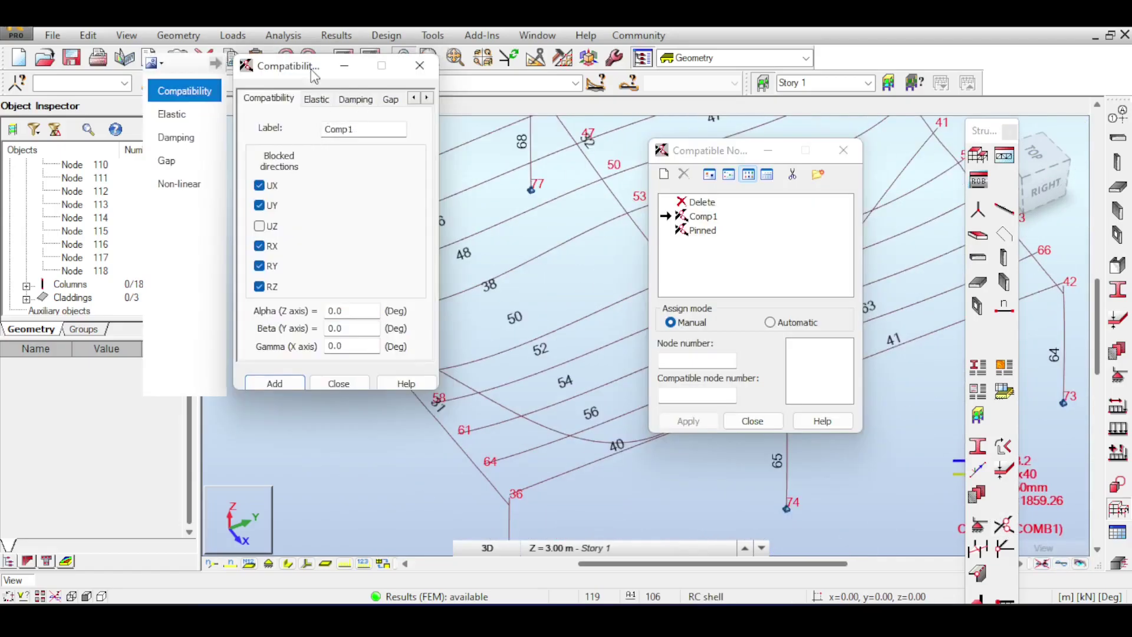
Compare the deformed shape of the compatible-node frame with the other copied frame, and close the compatible node definitions.
drag(314, 75, 251, 75)
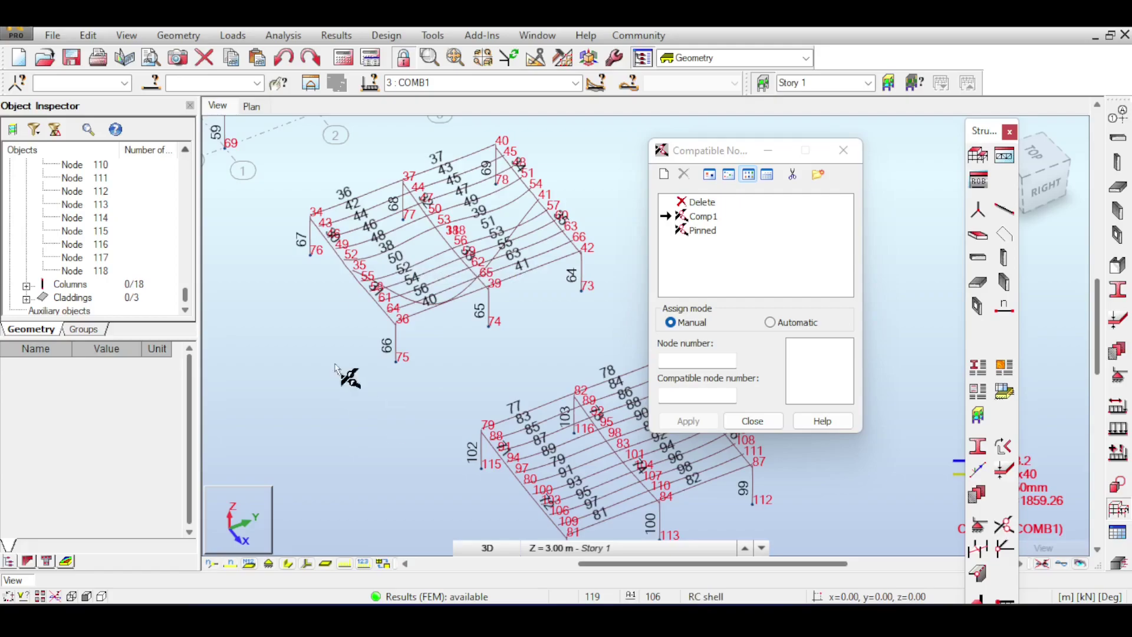
middle_drag(475, 298, 416, 245)
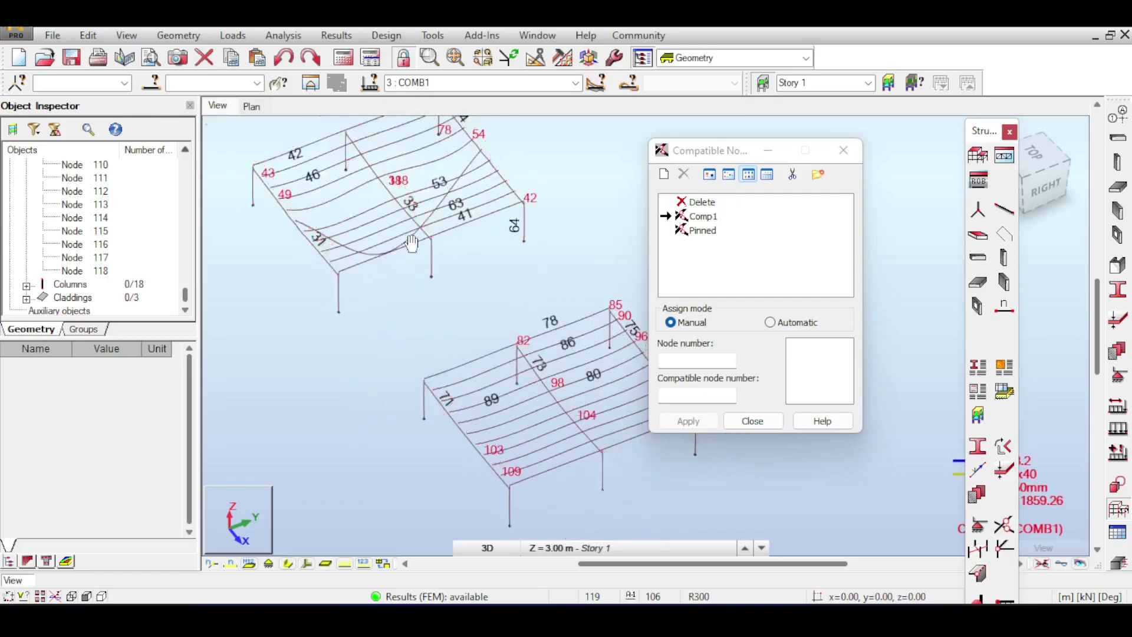
middle_drag(534, 284, 493, 212)
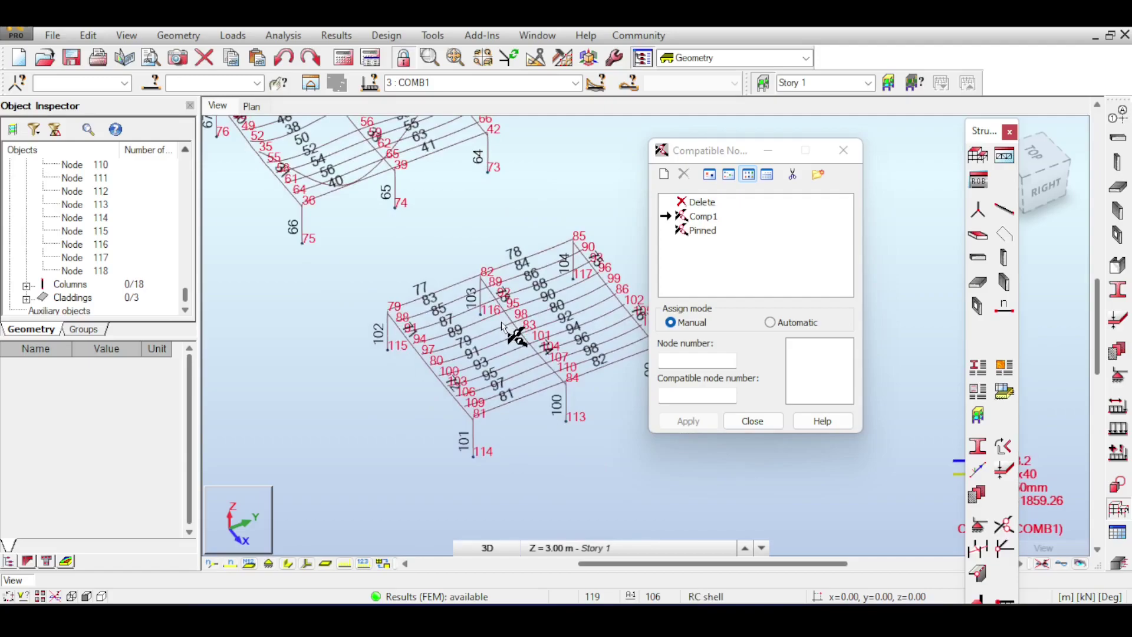
scroll(519, 333, up, 2)
click(753, 421)
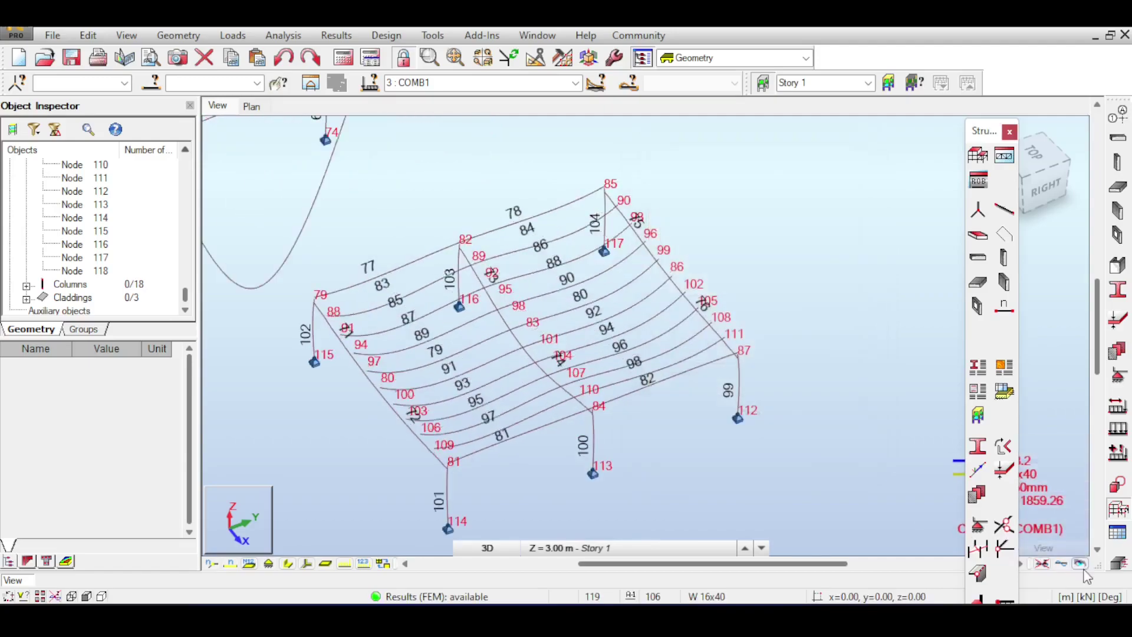
scroll(503, 349, down, 2)
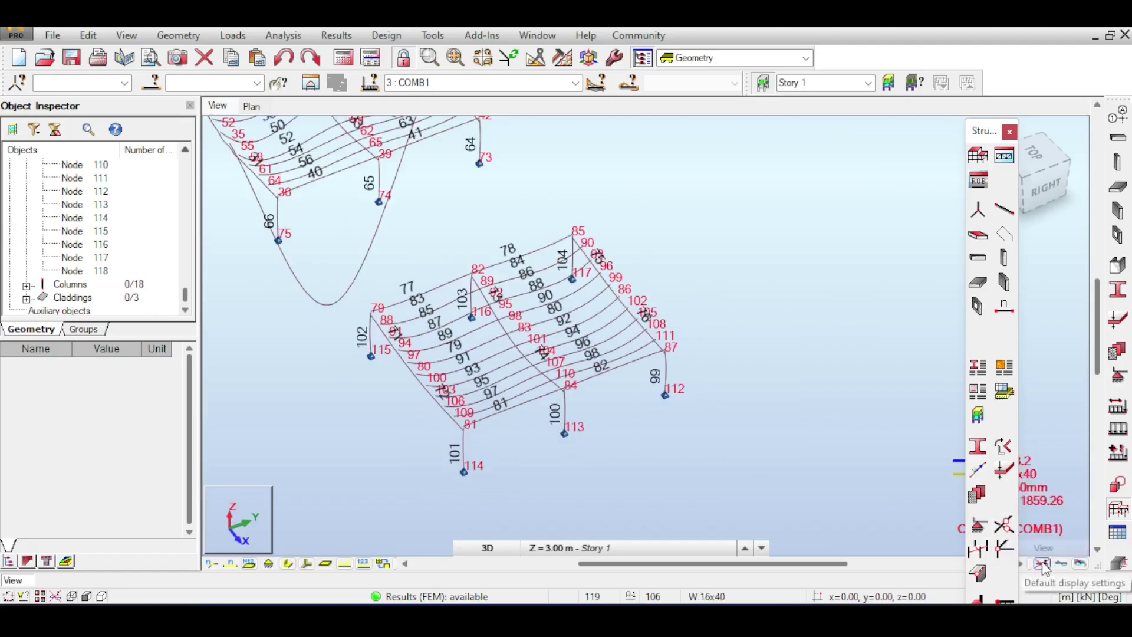
Restore the default display settings, focus on the last copied frame and close the structure definition tools.
click(1043, 565)
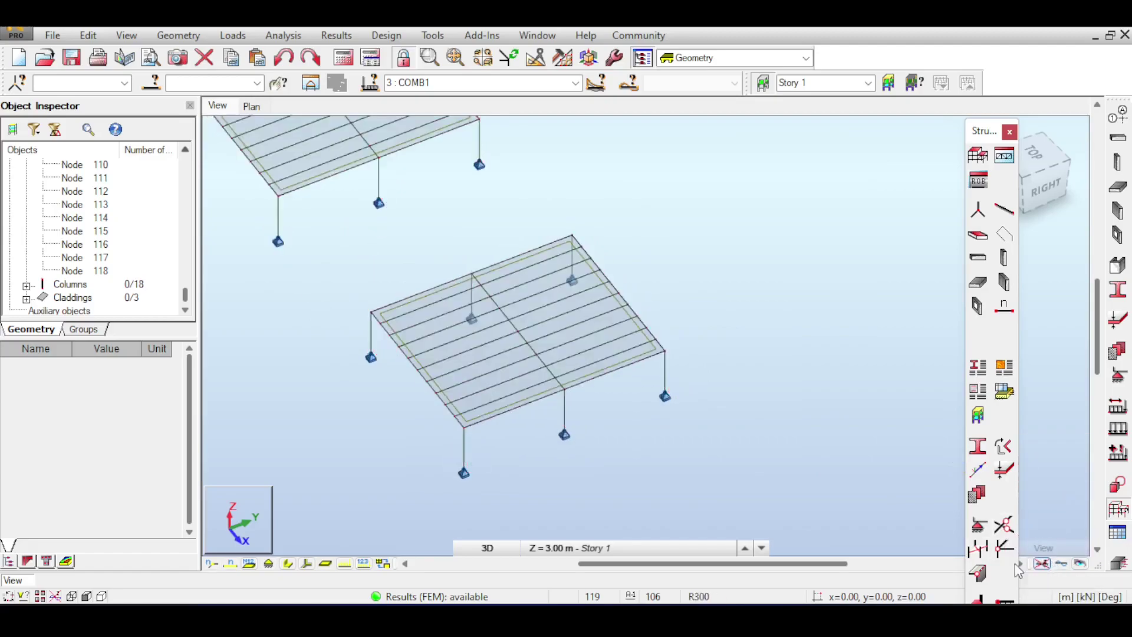
scroll(483, 309, up, 3)
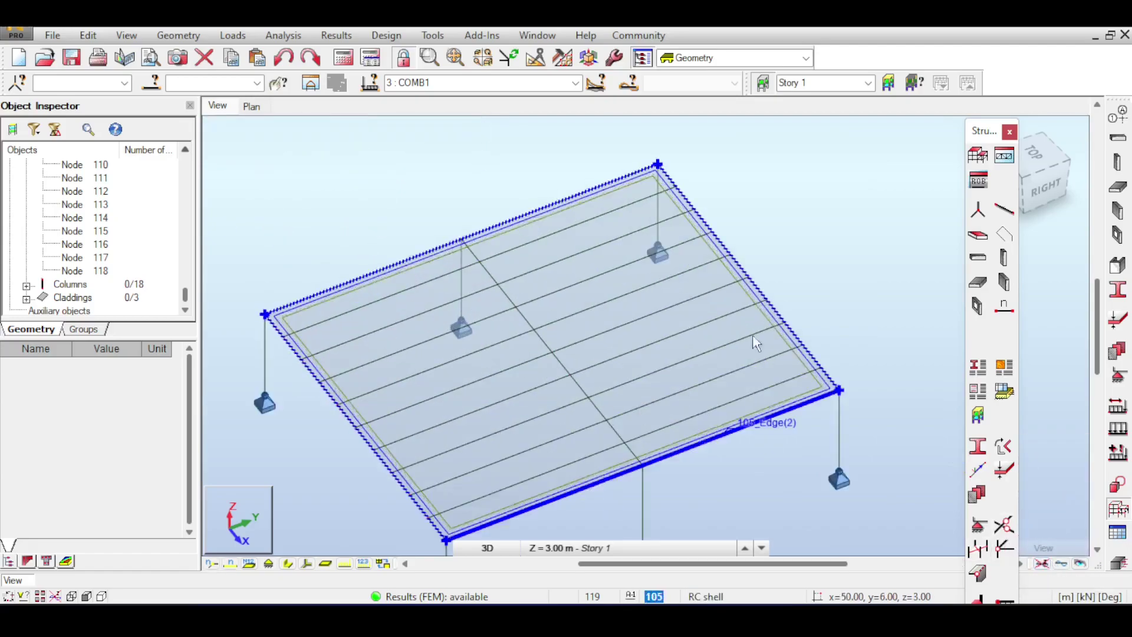
click(1010, 132)
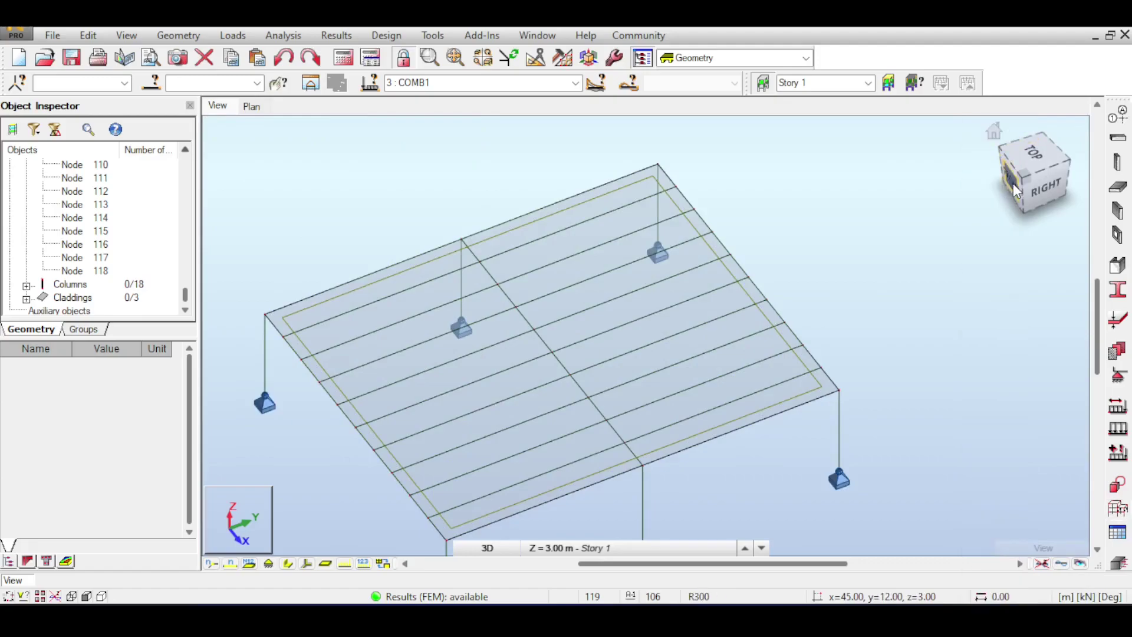
click(1015, 190)
scroll(654, 295, up, 3)
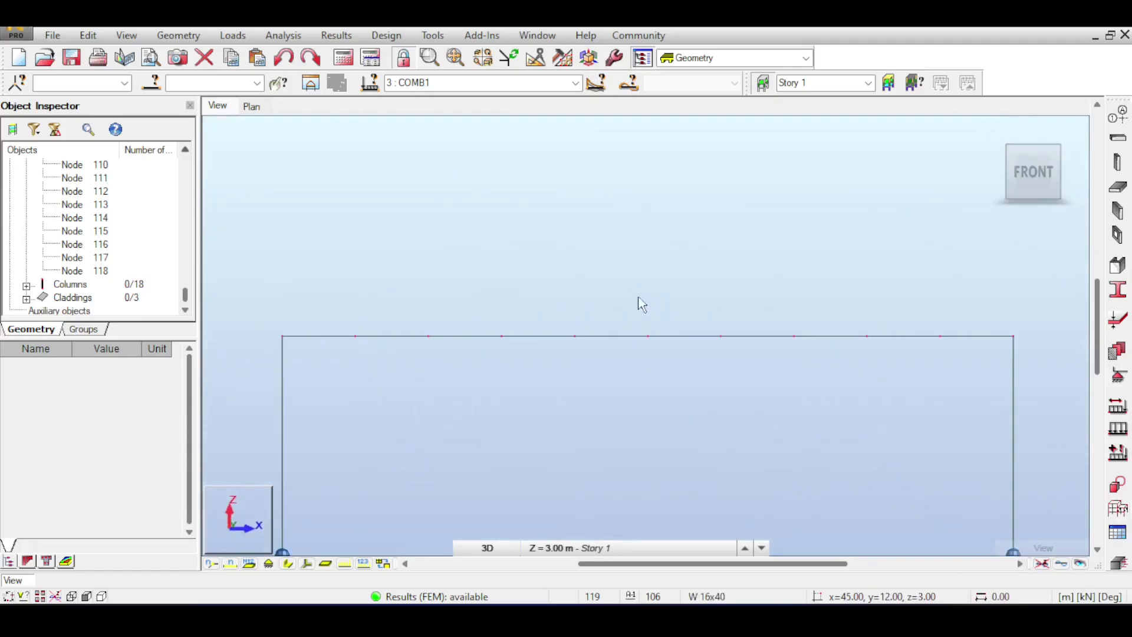
drag(623, 306, 670, 366)
middle_drag(759, 206, 685, 216)
click(178, 36)
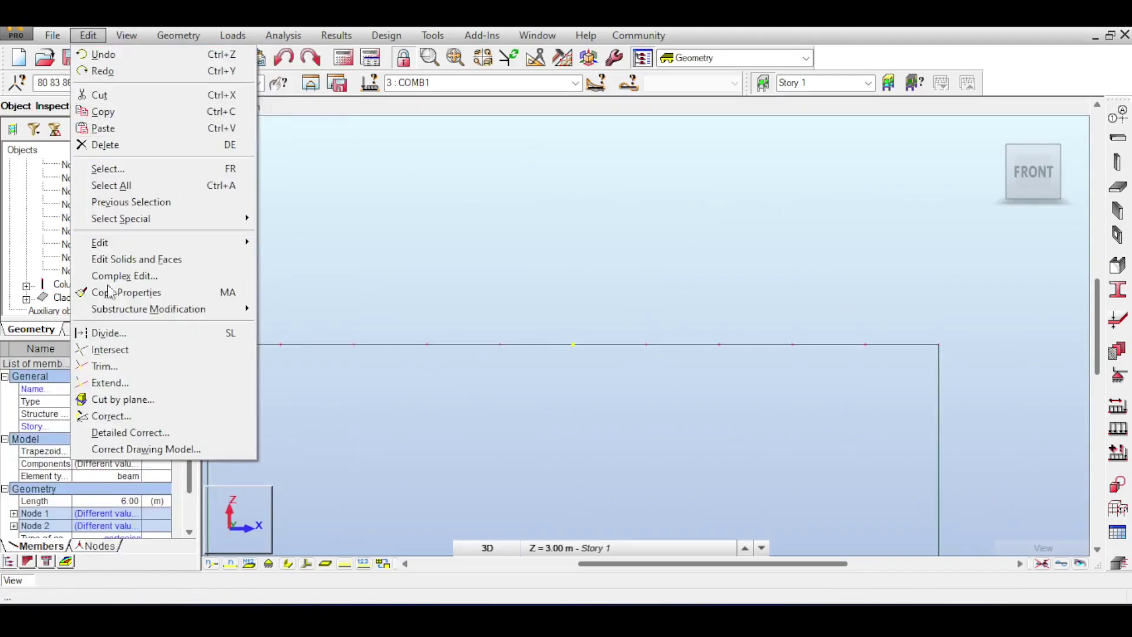
mouse_move(137, 247)
click(327, 243)
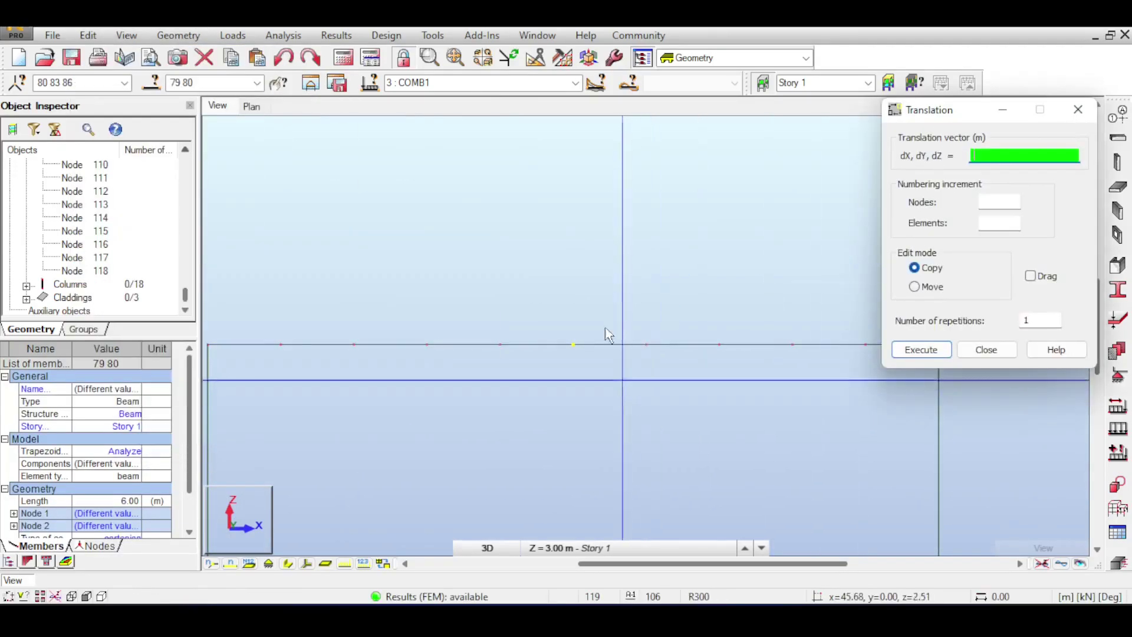
scroll(783, 230, down, 2)
drag(956, 112, 950, 190)
middle_drag(742, 206, 693, 266)
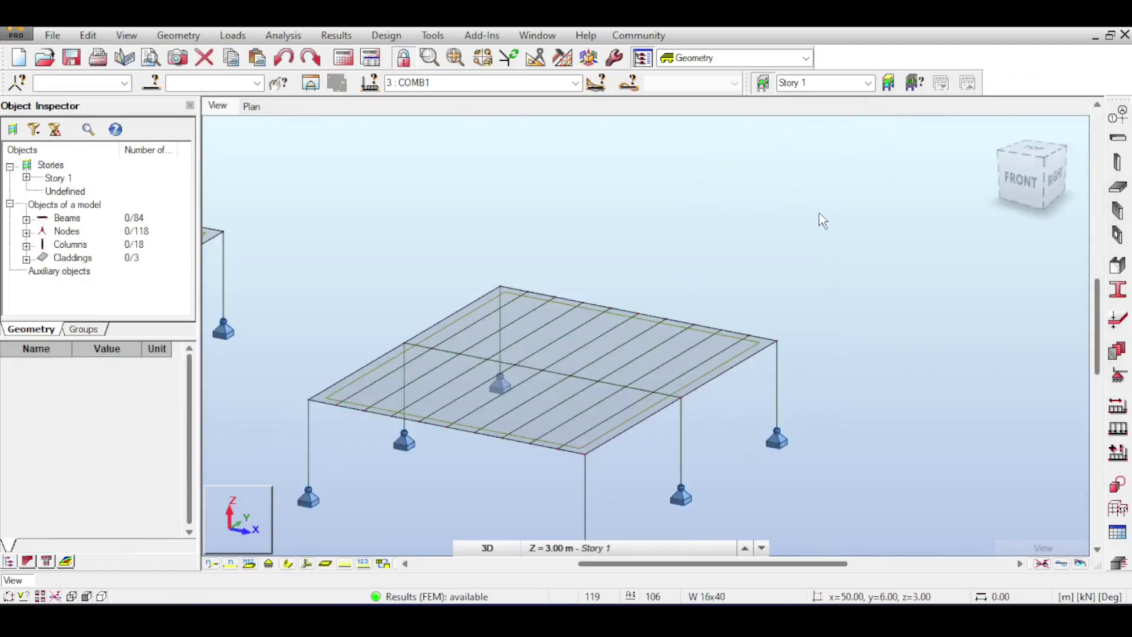
Copy the last frame's middle girder and its nodes 0.10 m downward, generating connecting members between original and copied nodes.
click(1053, 179)
drag(1041, 178, 1034, 178)
middle_drag(709, 217, 863, 201)
scroll(779, 275, up, 1)
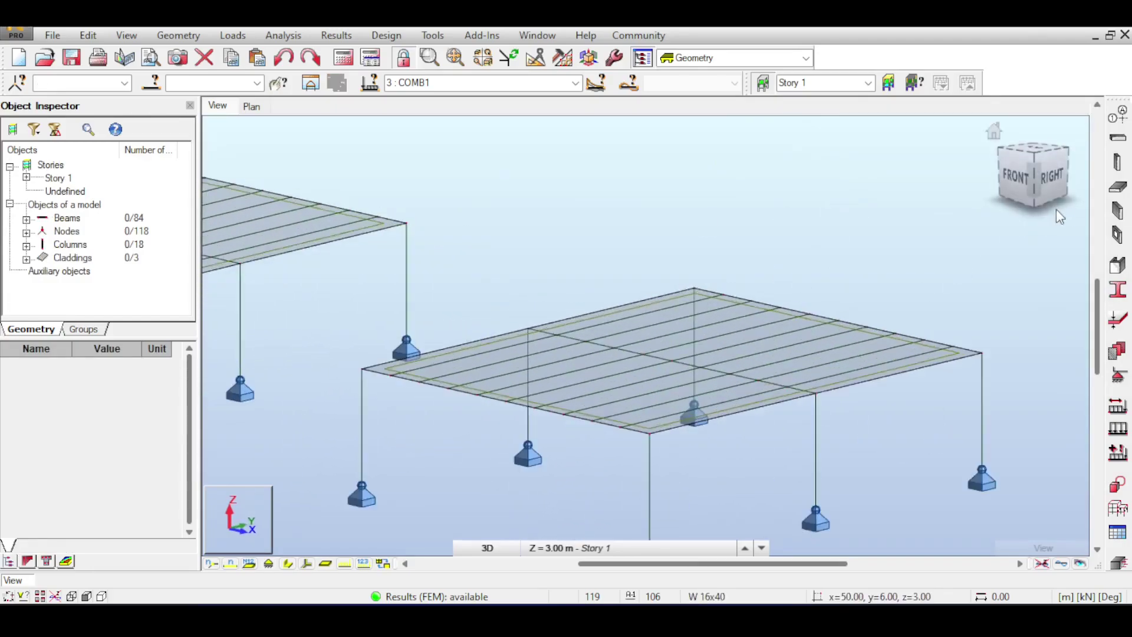
click(1051, 176)
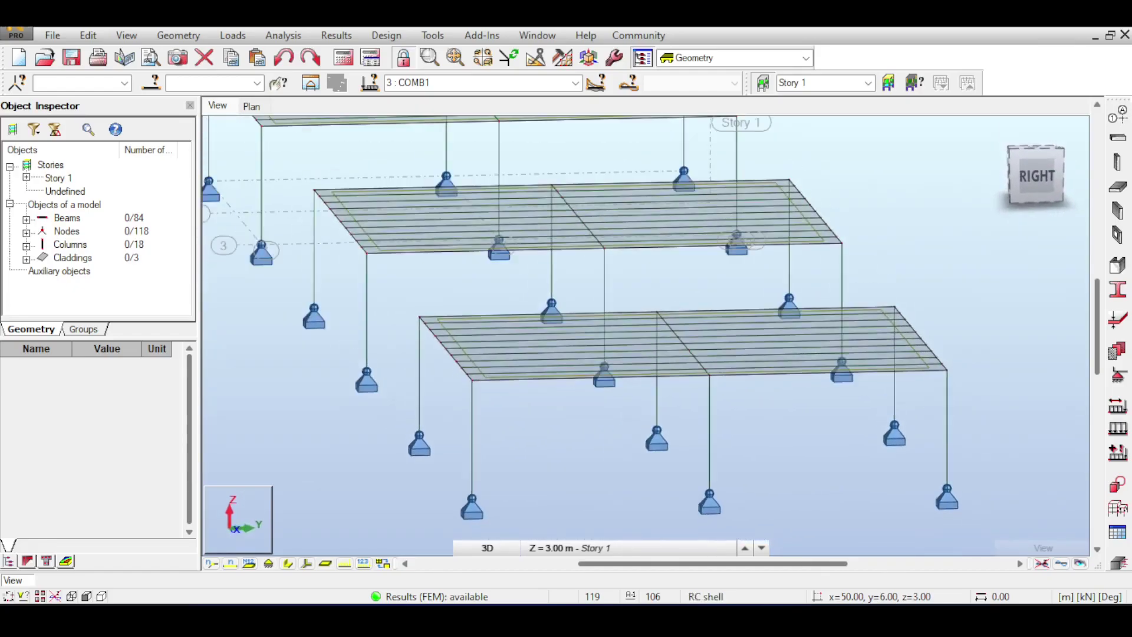
drag(641, 289, 723, 387)
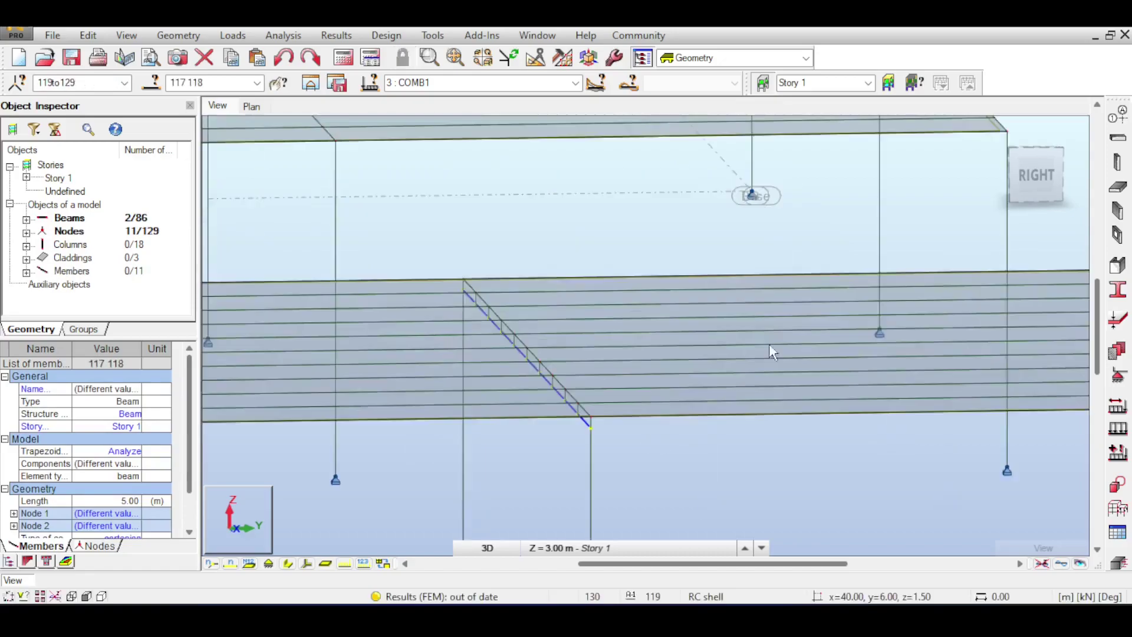
scroll(723, 362, up, 3)
middle_drag(642, 356, 753, 271)
scroll(753, 271, down, 2)
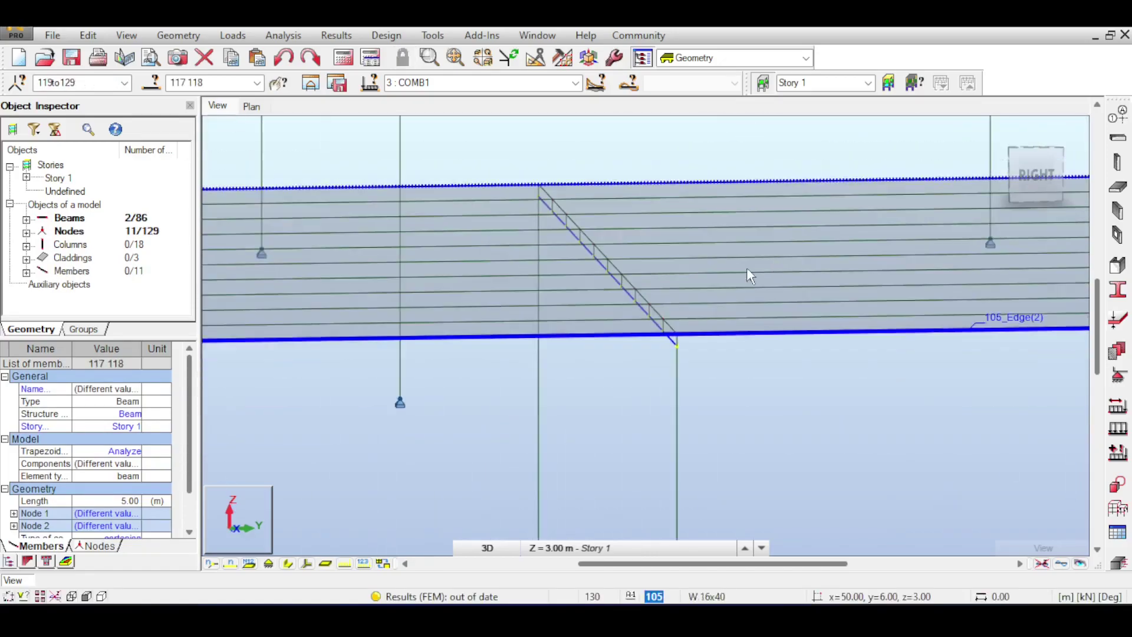
middle_drag(660, 270, 687, 245)
scroll(688, 244, up, 5)
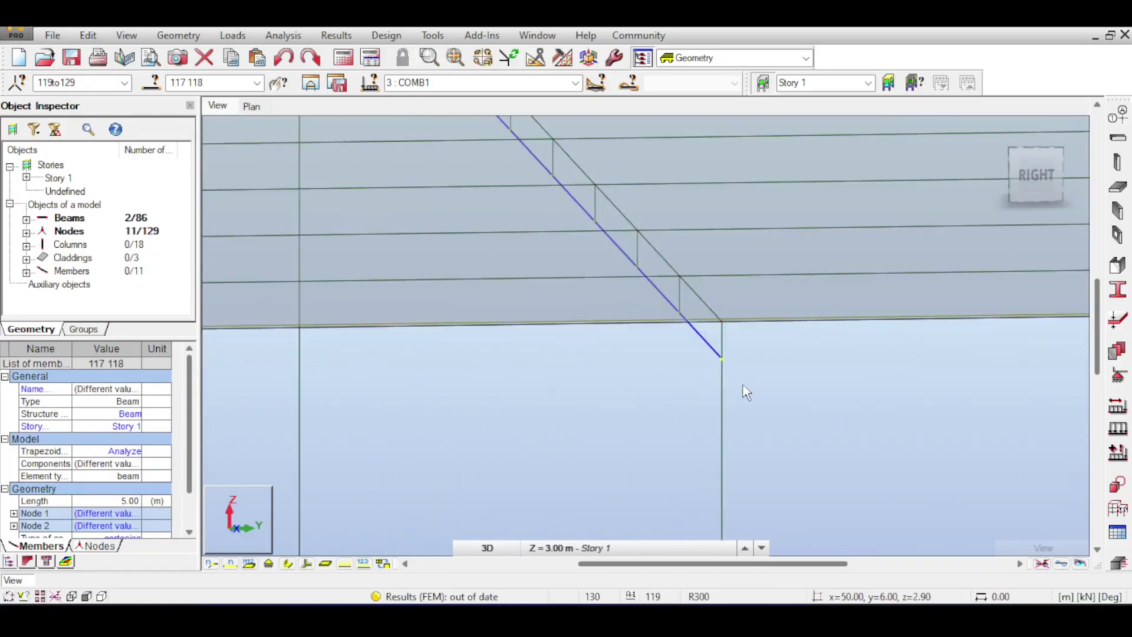
scroll(678, 325, down, 3)
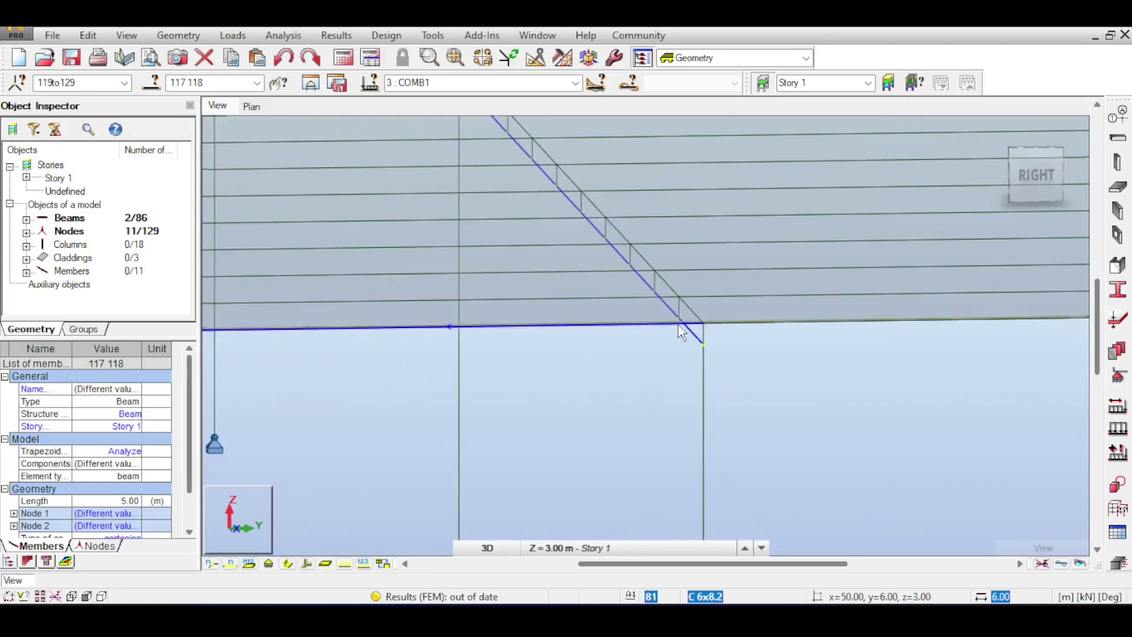
Delete the two original middle girder members 73 and 74 at the z = 3.00 m level.
click(697, 317)
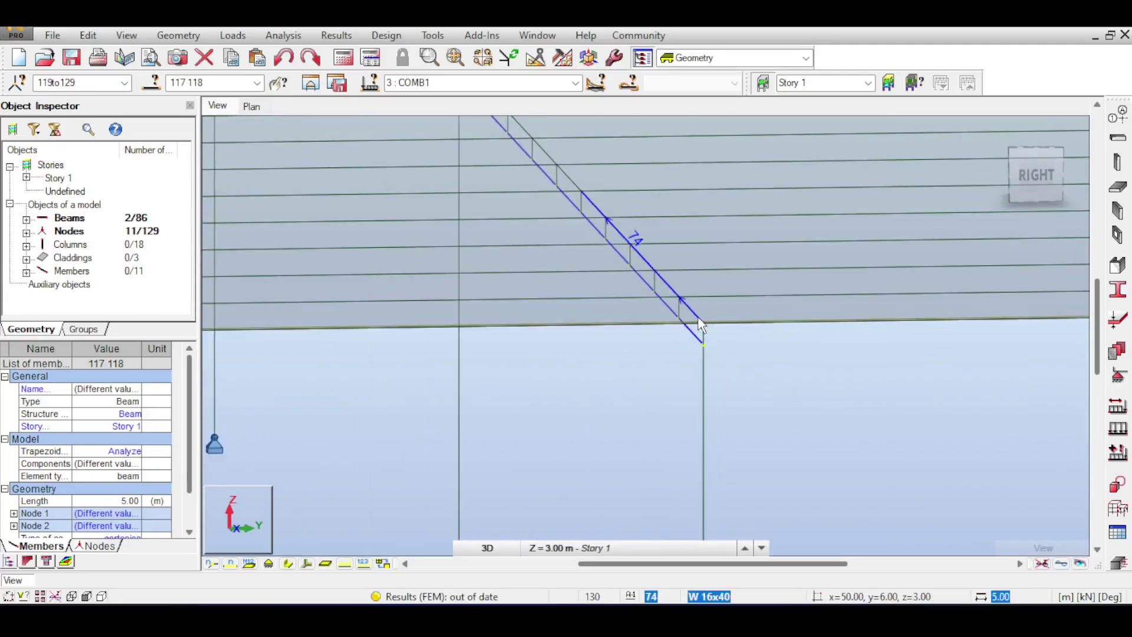
scroll(773, 345, down, 3)
ctrl+click(603, 197)
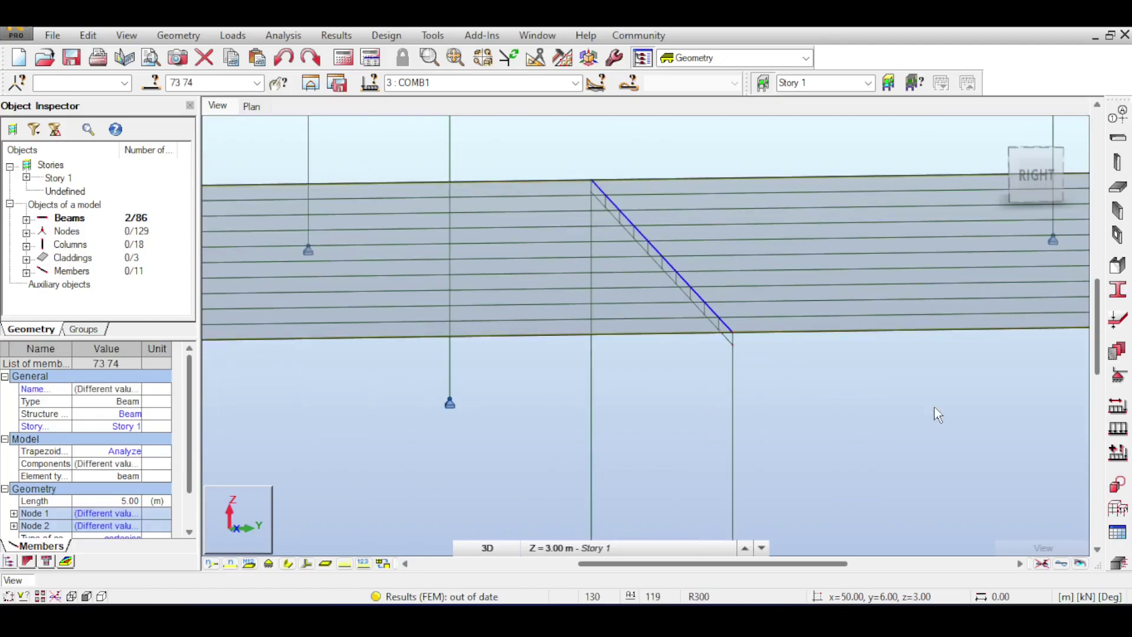
key(Delete)
middle_drag(897, 374, 859, 389)
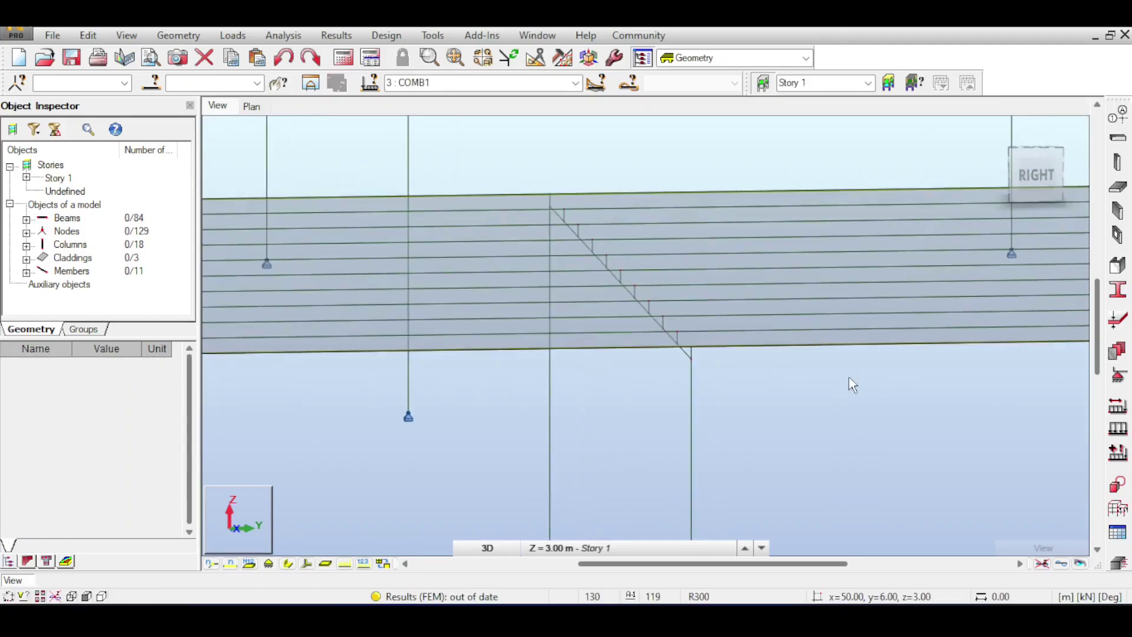
Display the section shapes to examine how the lowered girder meets the floor beams and column, and hide them again.
scroll(840, 386, down, 1)
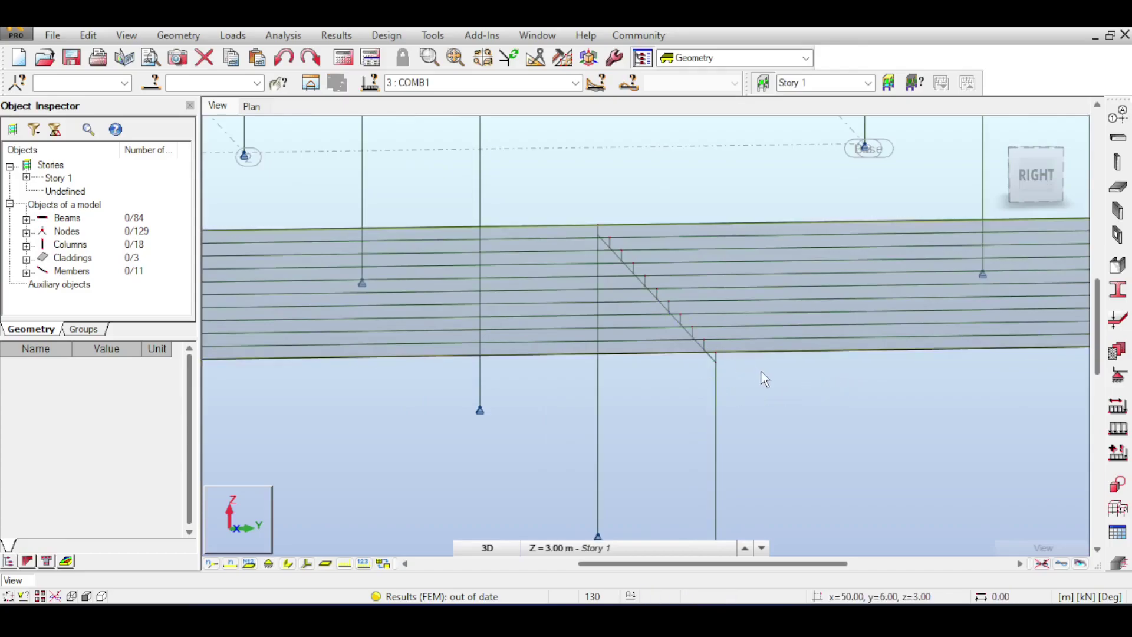
scroll(761, 379, up, 2)
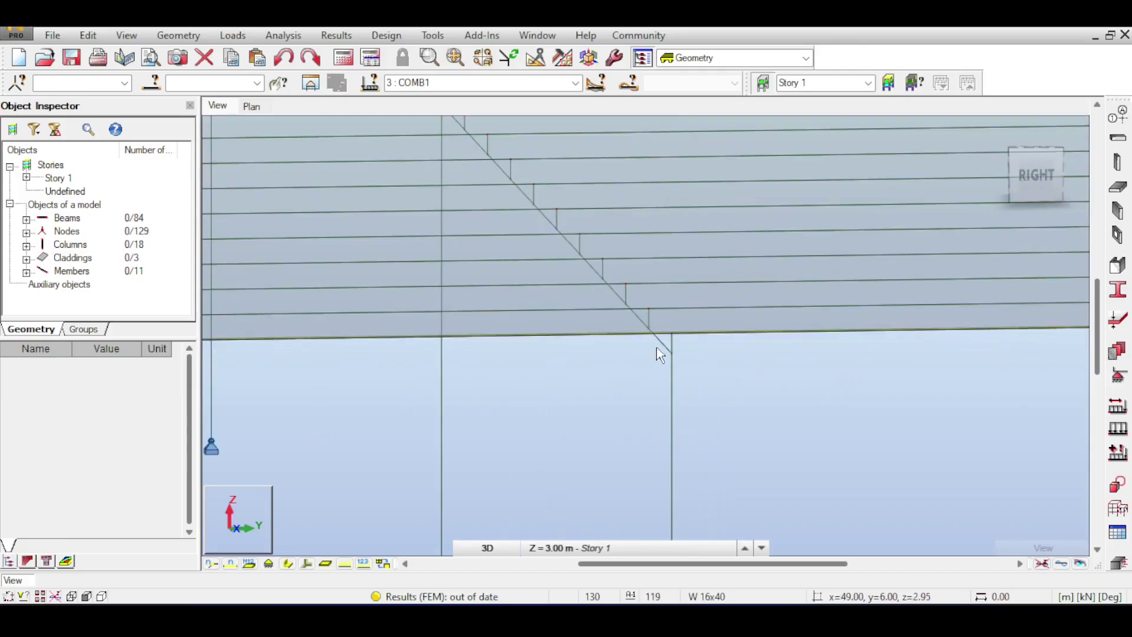
click(288, 564)
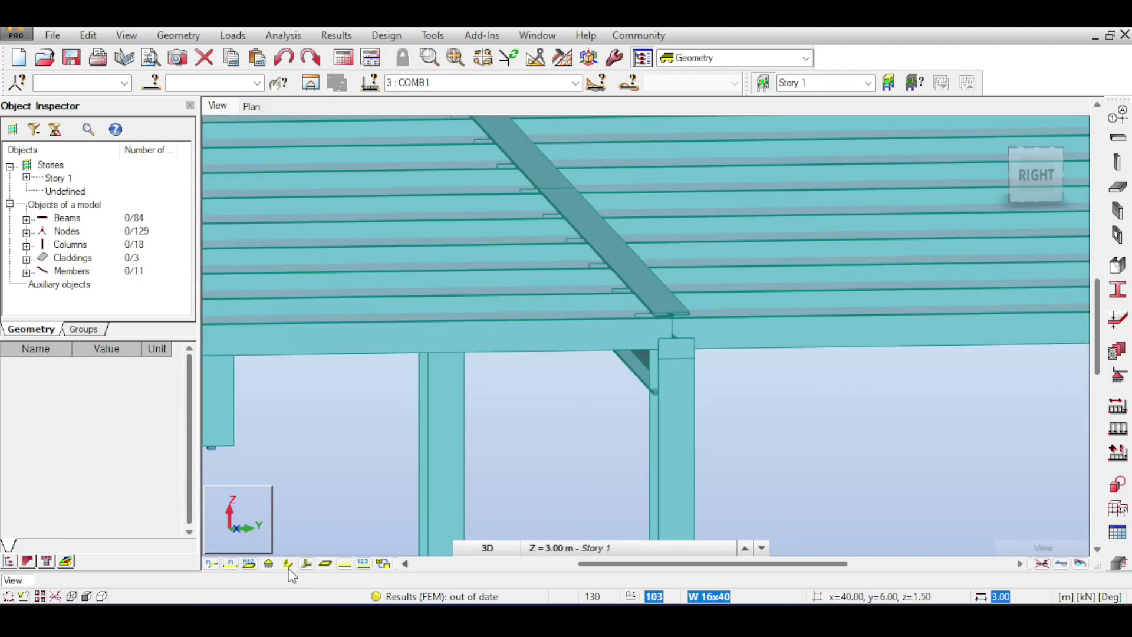
click(288, 566)
scroll(654, 384, down, 2)
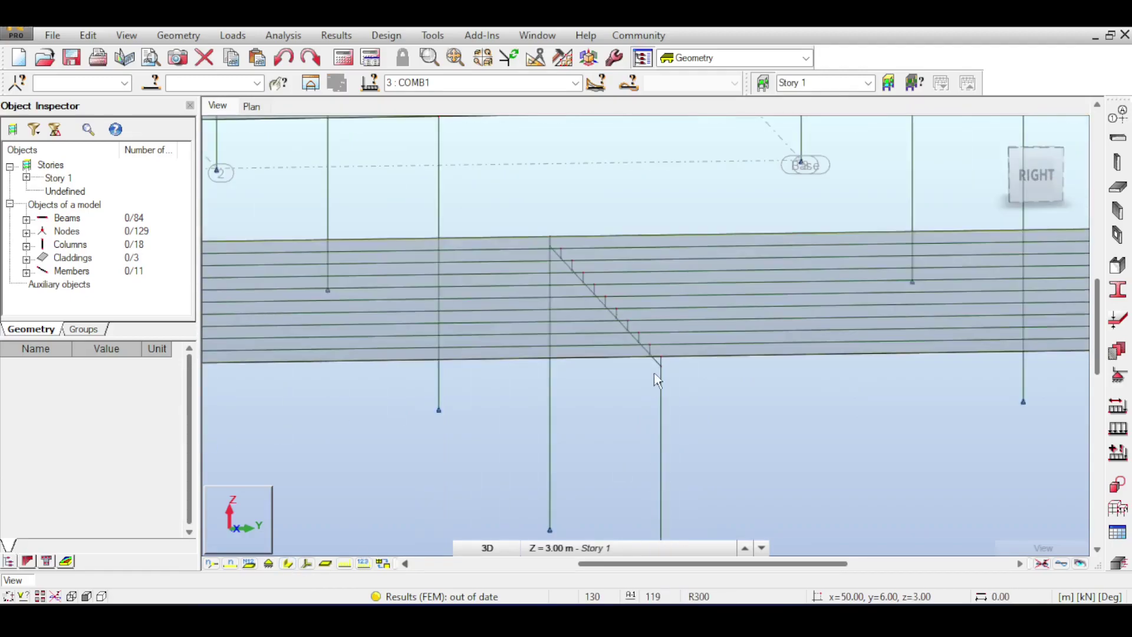
scroll(667, 306, down, 2)
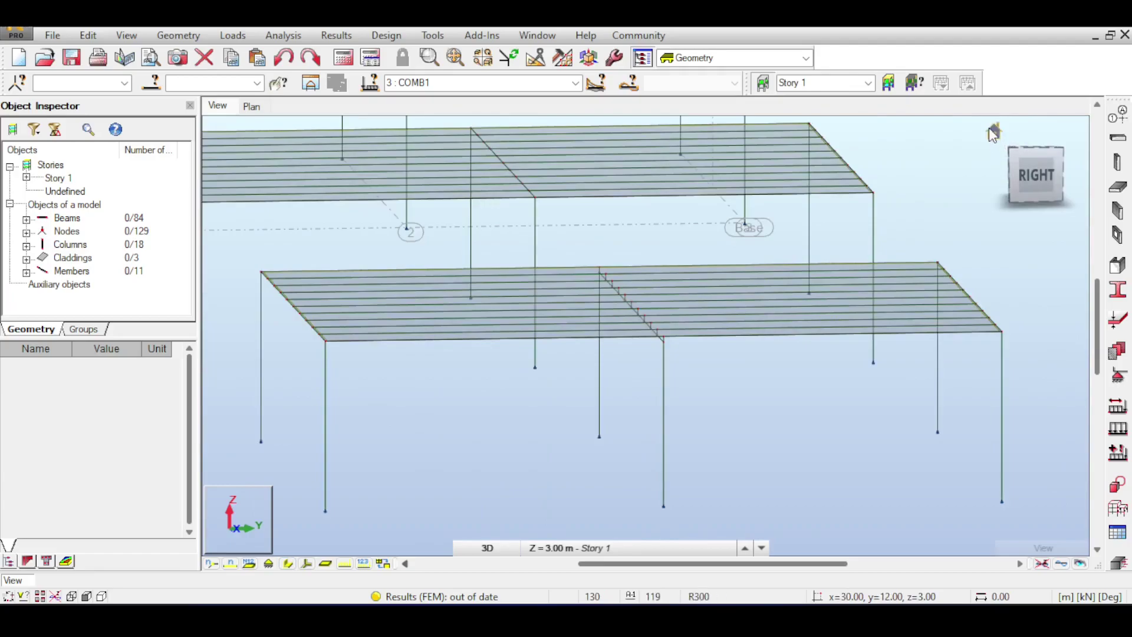
Calculate the structure, choosing to continue past the verification errors and the separate structure query.
click(359, 59)
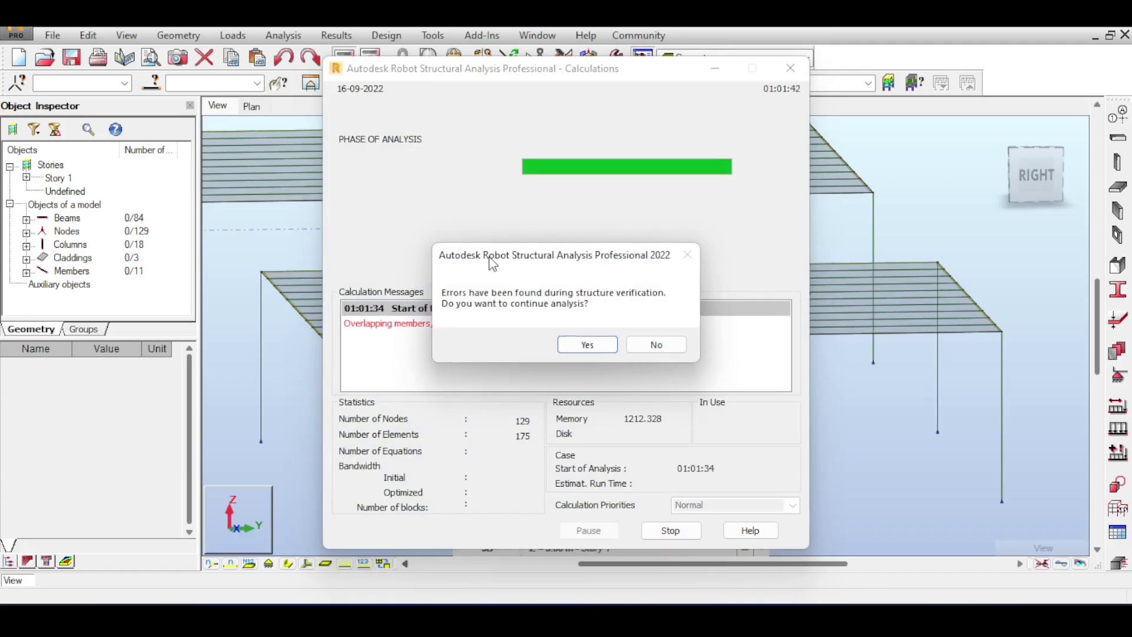
drag(492, 260, 467, 185)
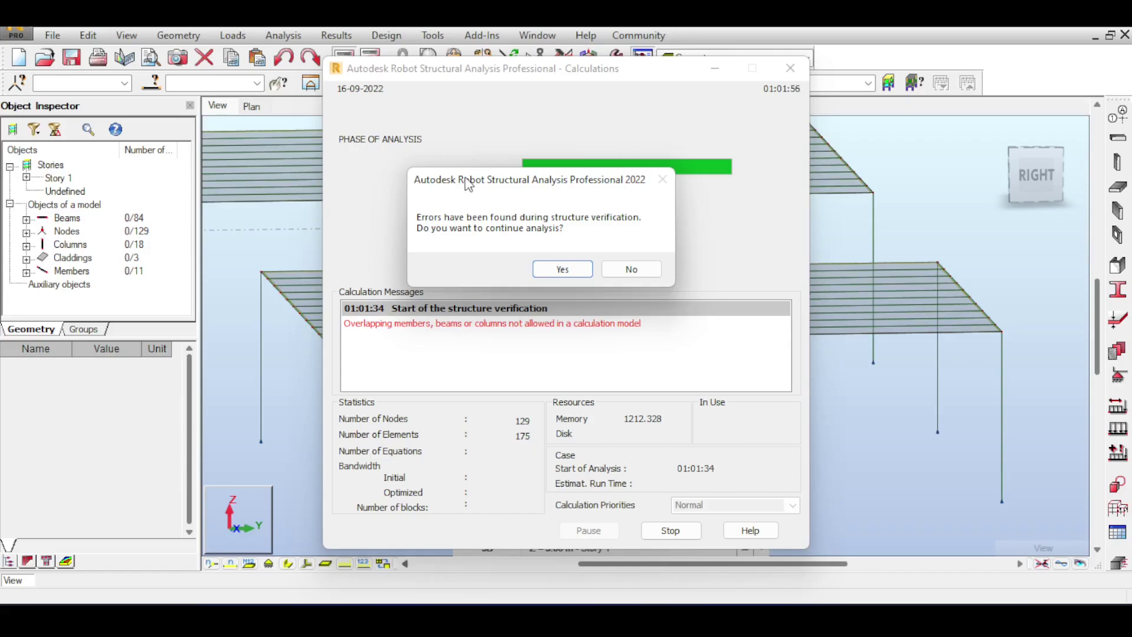
drag(469, 184, 382, 131)
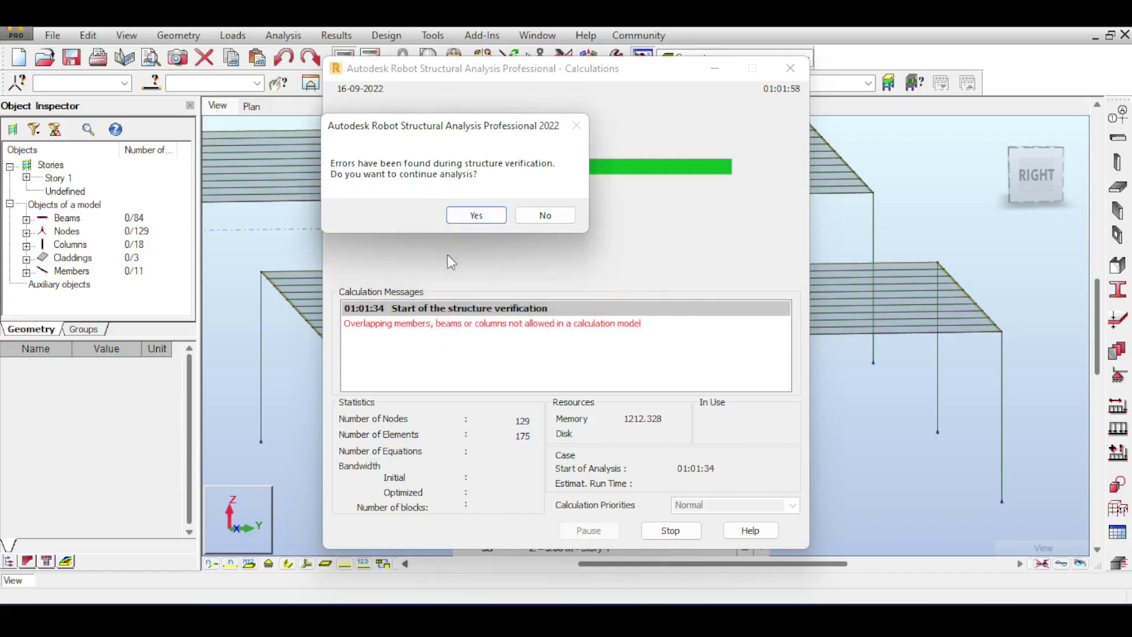
click(477, 215)
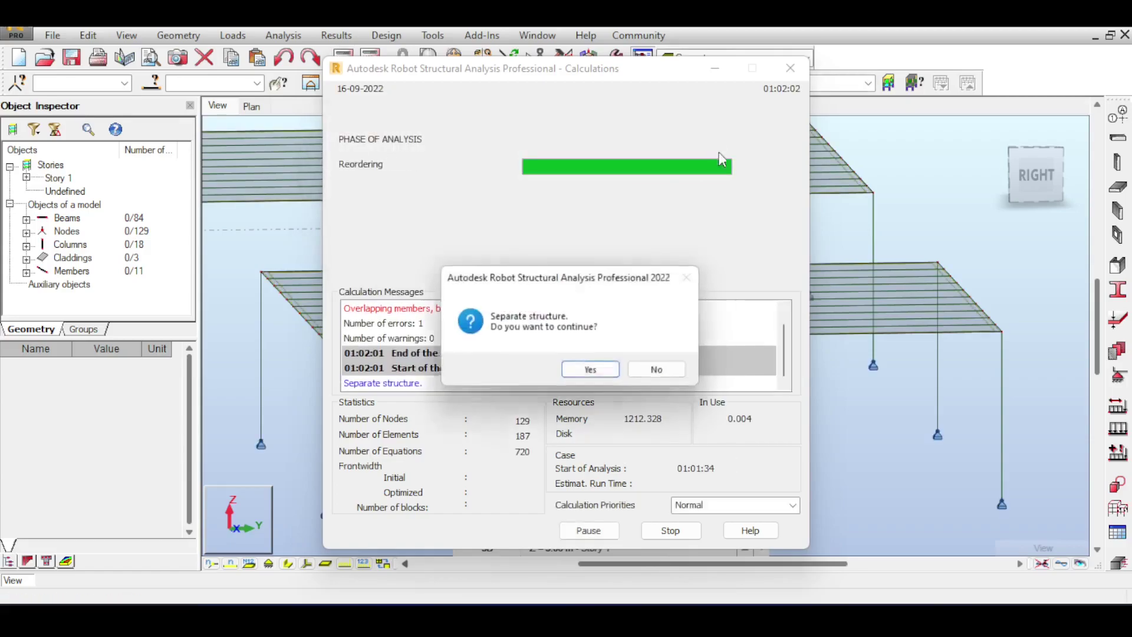
click(599, 376)
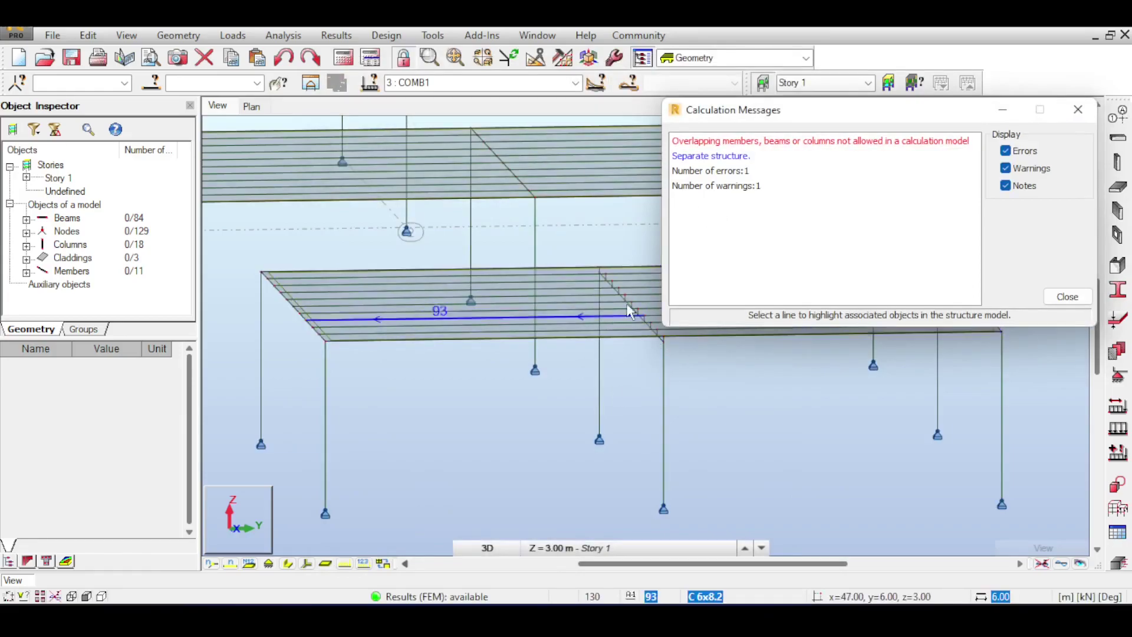
Highlight the members behind the overlapping-members error in the model, and close the calculation messages.
click(737, 141)
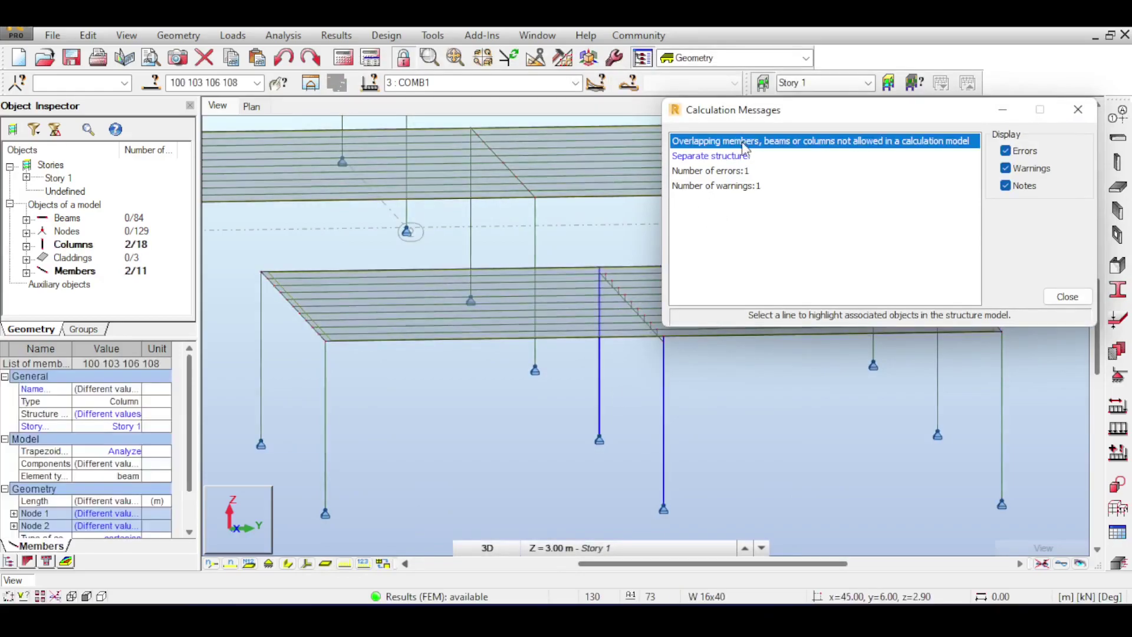
scroll(641, 349, up, 5)
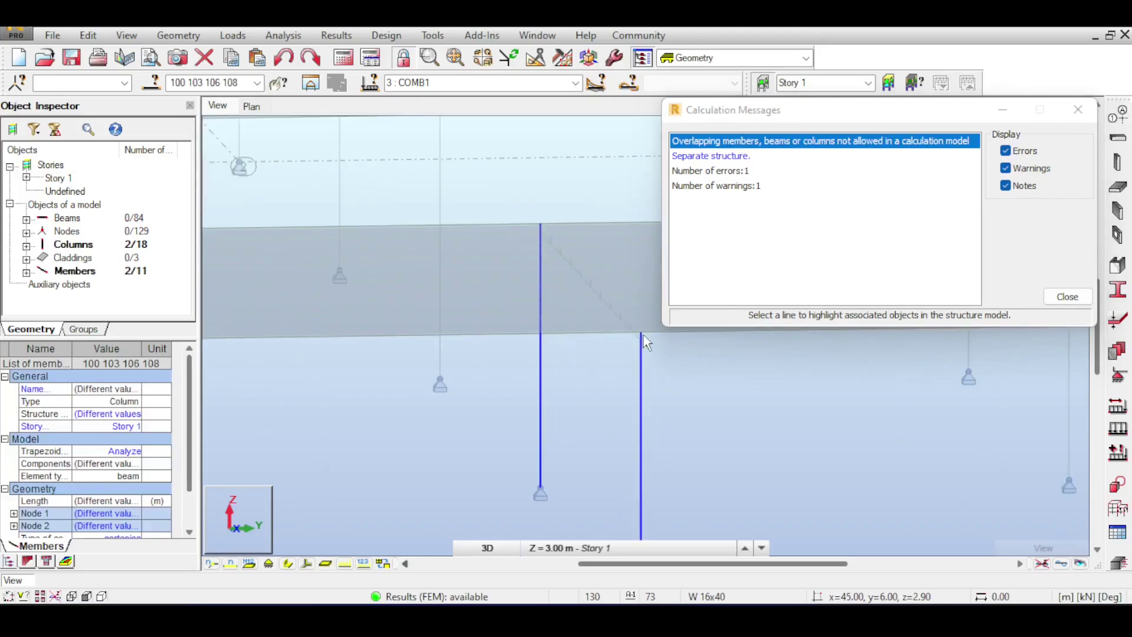
scroll(640, 342, up, 5)
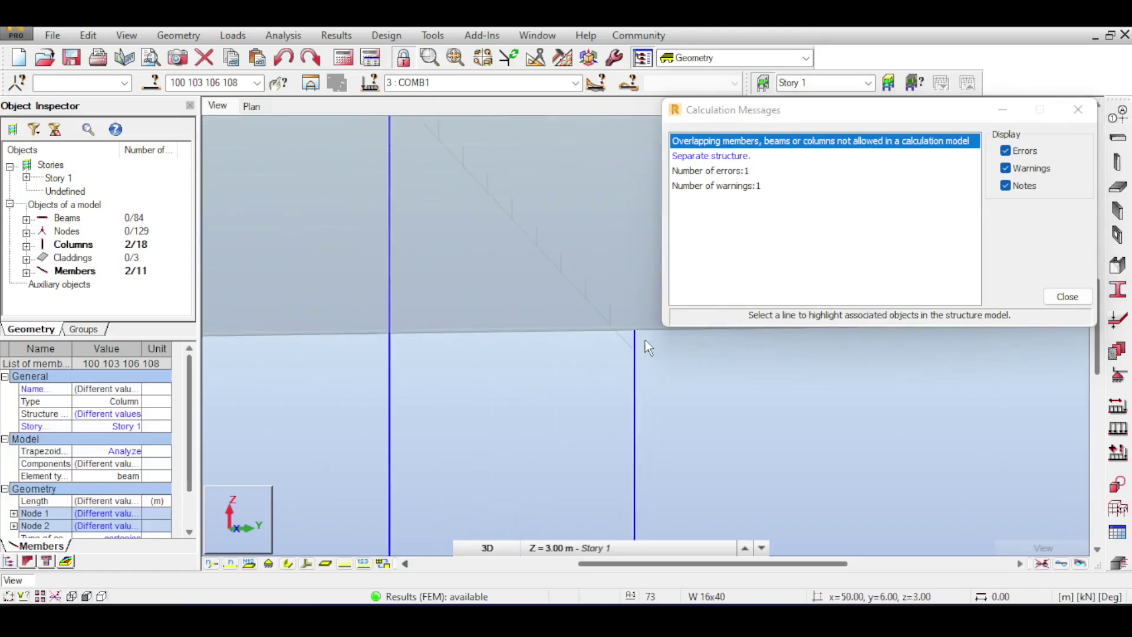
click(1078, 110)
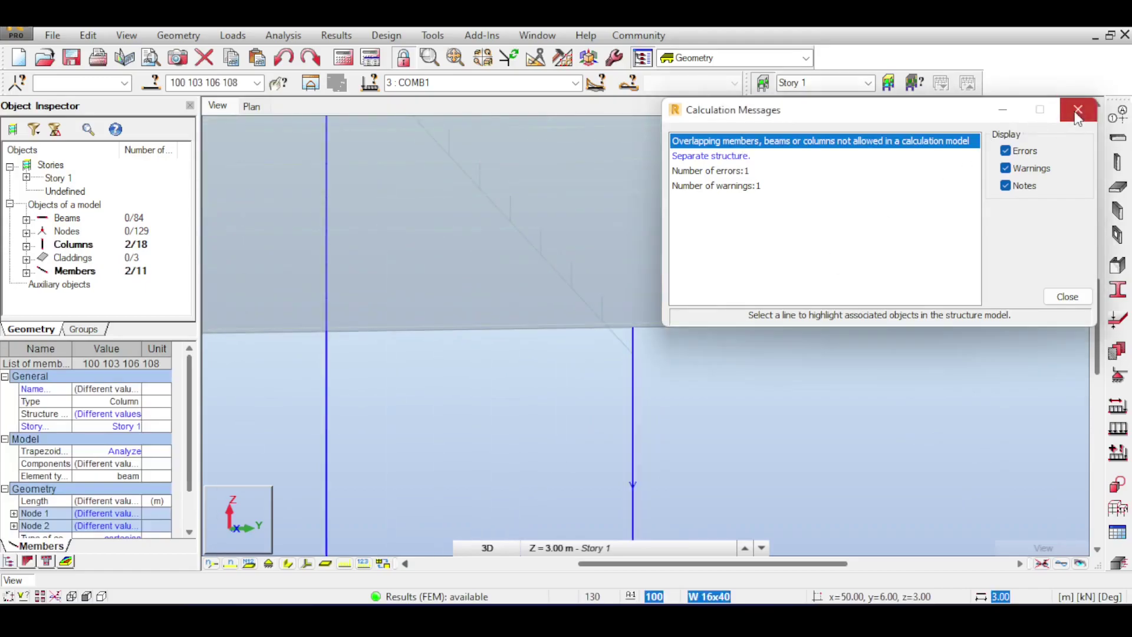
click(715, 421)
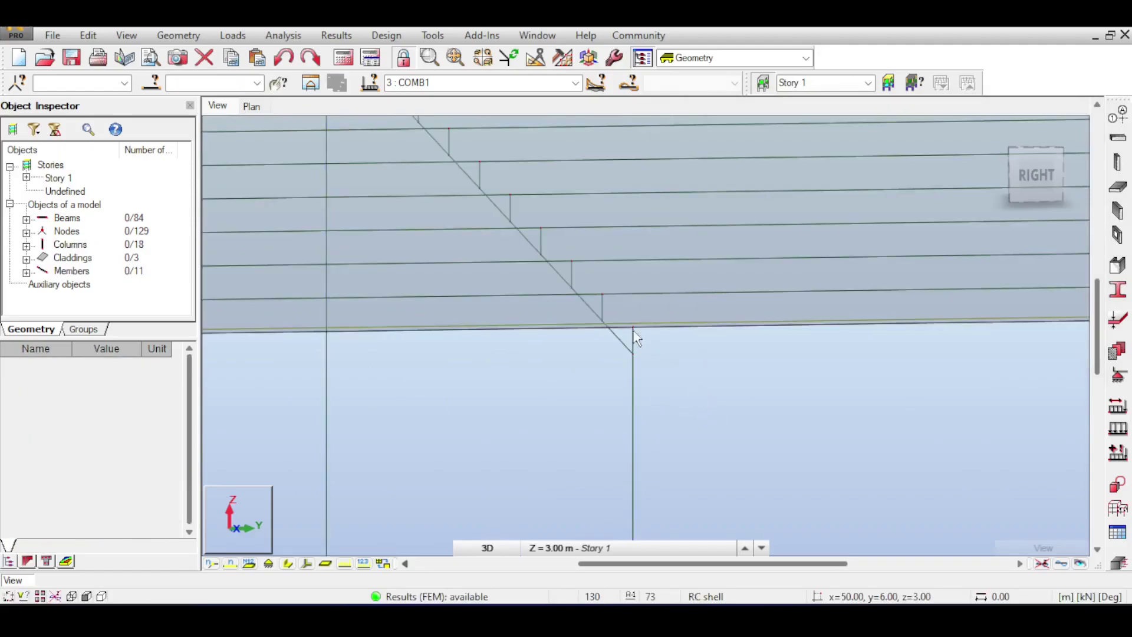
Delete member 108, the 0.10 m connector overlapping the column at the lowered girder's x = 50 m end.
scroll(623, 312, up, 3)
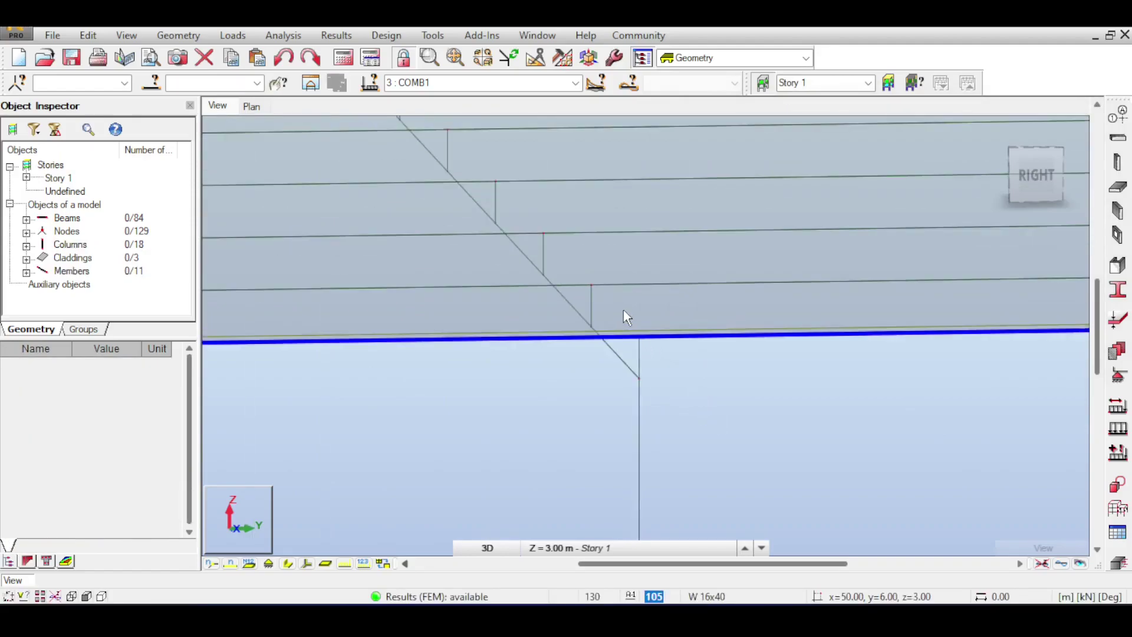
drag(615, 300, 682, 390)
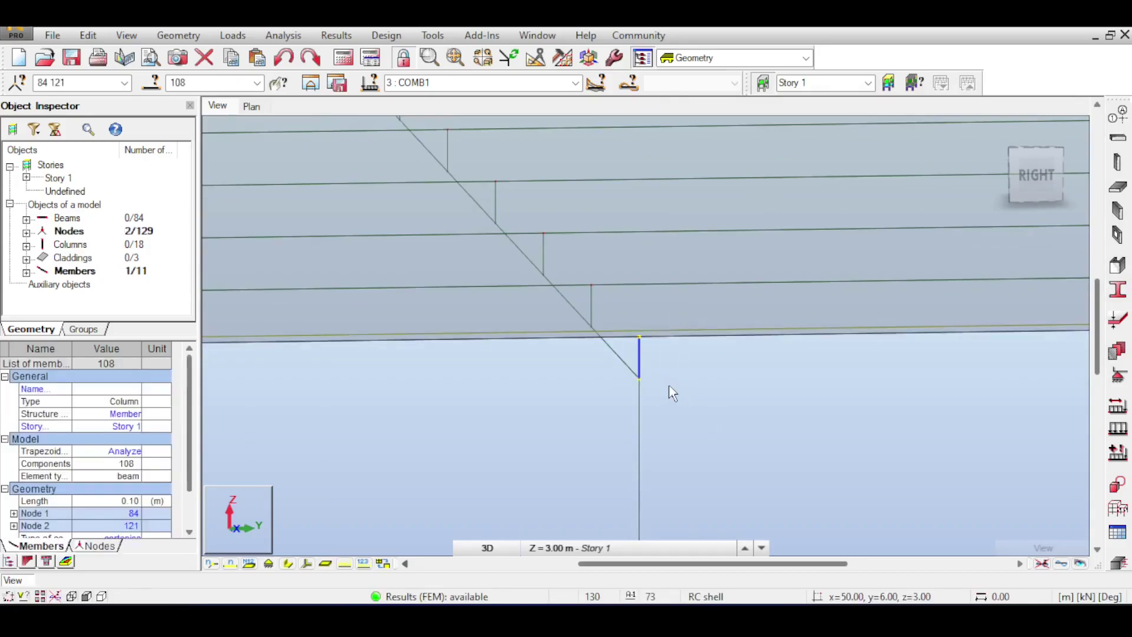
key(Delete)
click(461, 356)
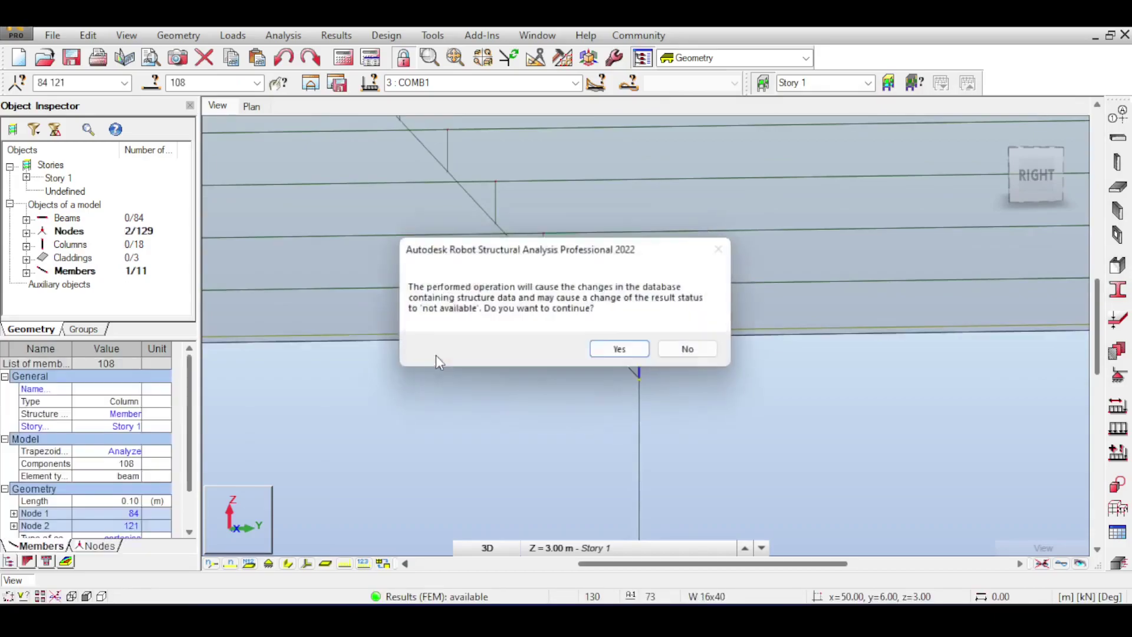
click(615, 348)
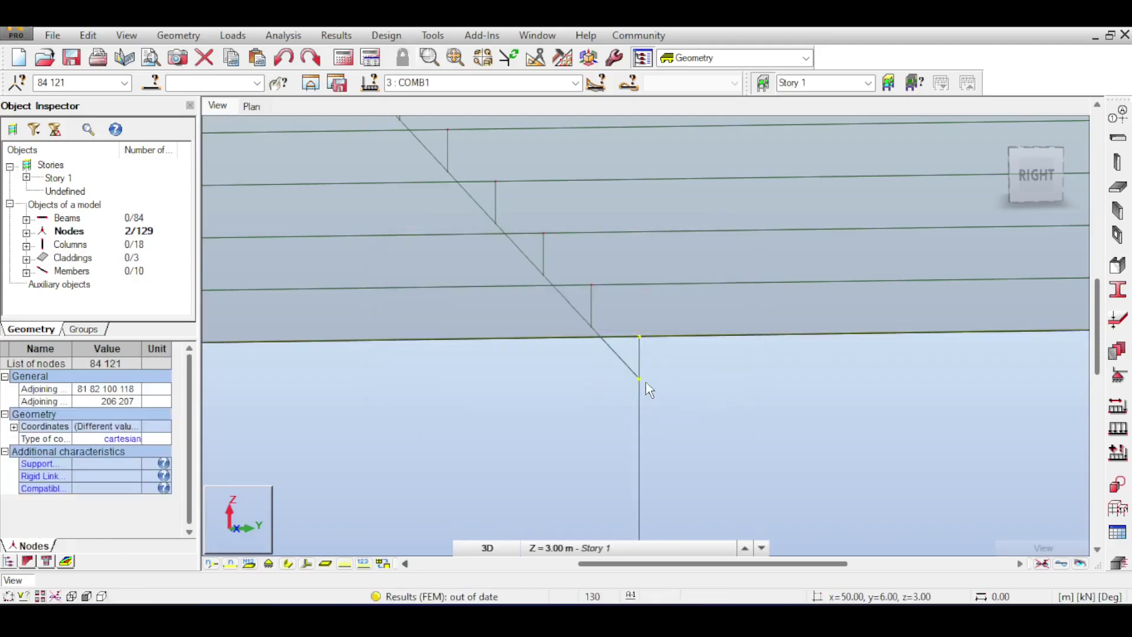
Delete member 106, the 0.10 m connector overlapping the column at the lowered girder's x = 40 m end.
scroll(589, 345, down, 2)
middle_drag(445, 130, 617, 386)
middle_drag(452, 237, 497, 291)
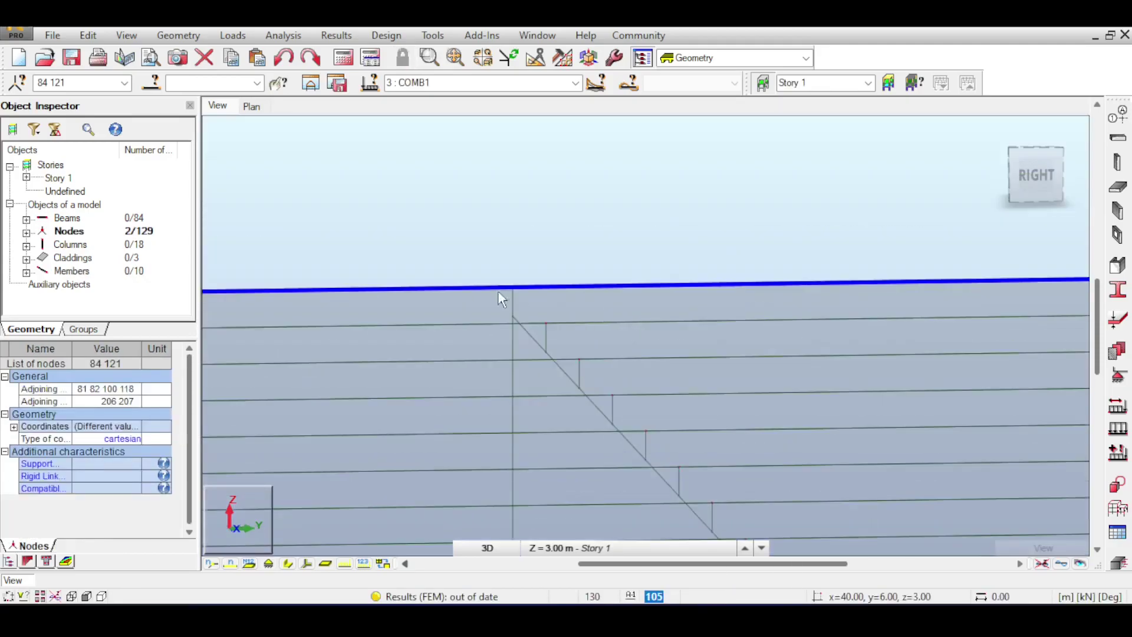
scroll(496, 290, up, 1)
drag(508, 258, 532, 344)
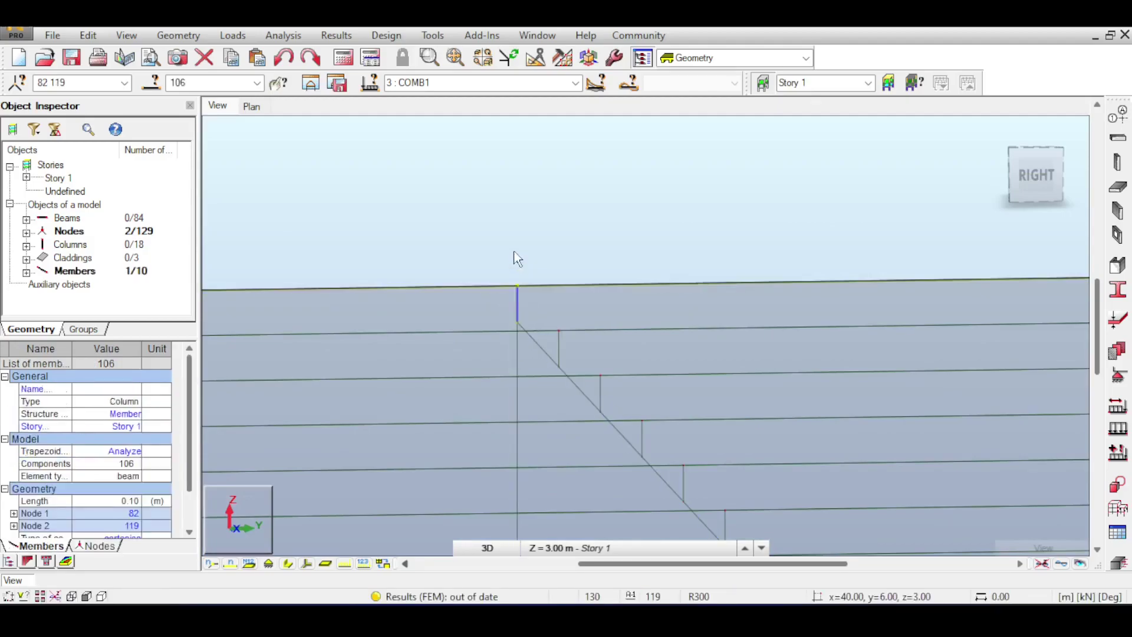
key(Delete)
click(485, 357)
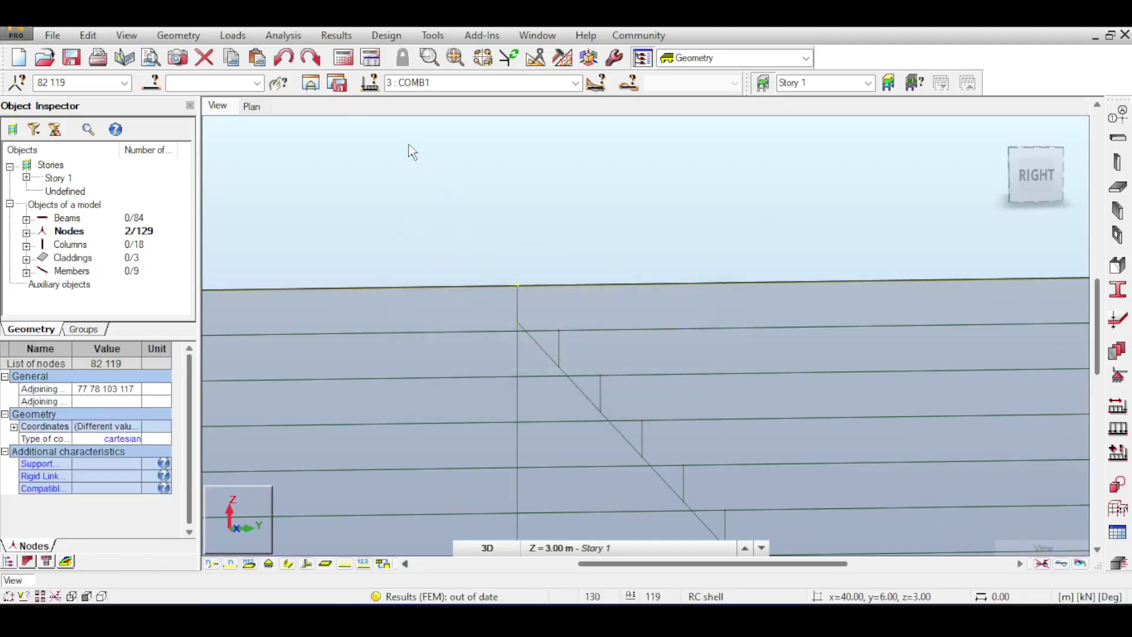
Recalculate the structure, continue past the separate structure query and close the calculation messages.
click(340, 61)
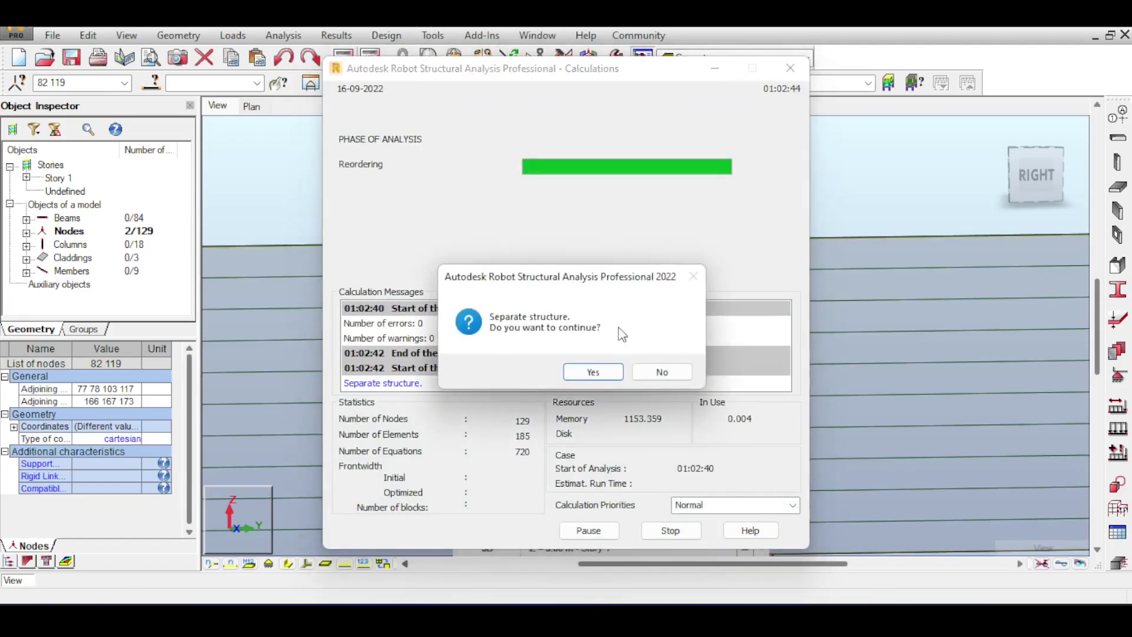
click(594, 370)
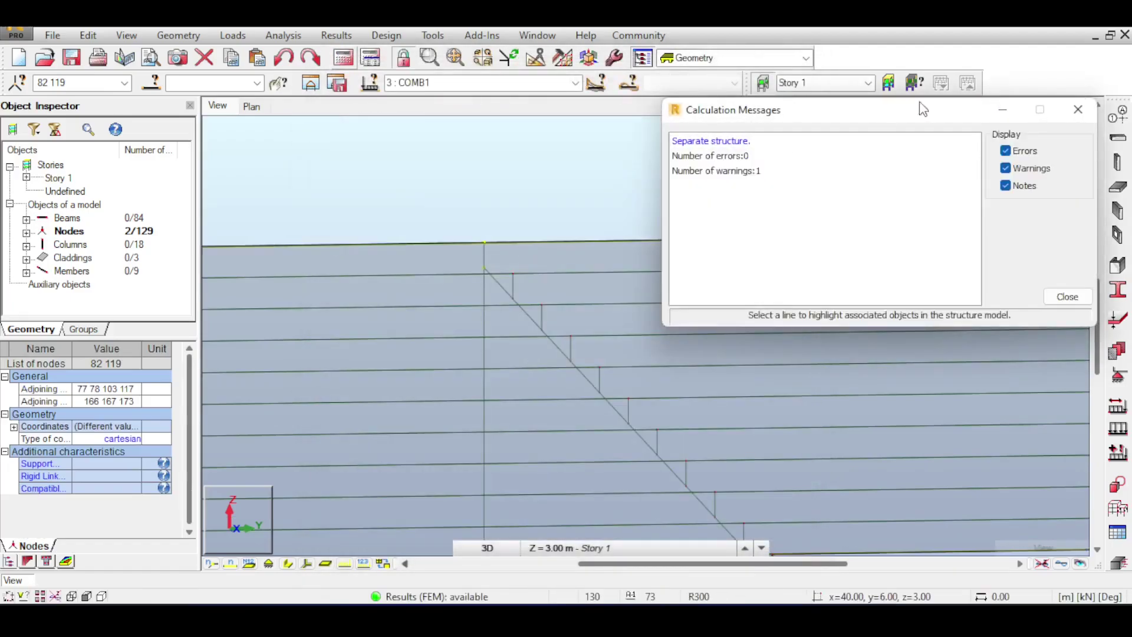
click(1079, 109)
scroll(890, 184, down, 4)
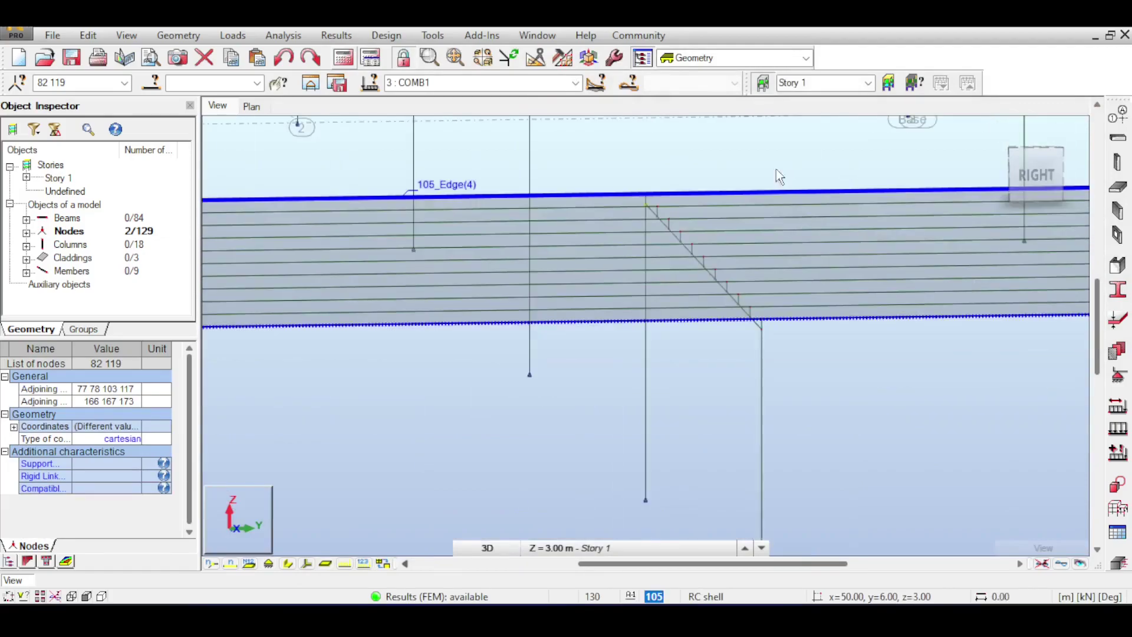
scroll(766, 200, down, 5)
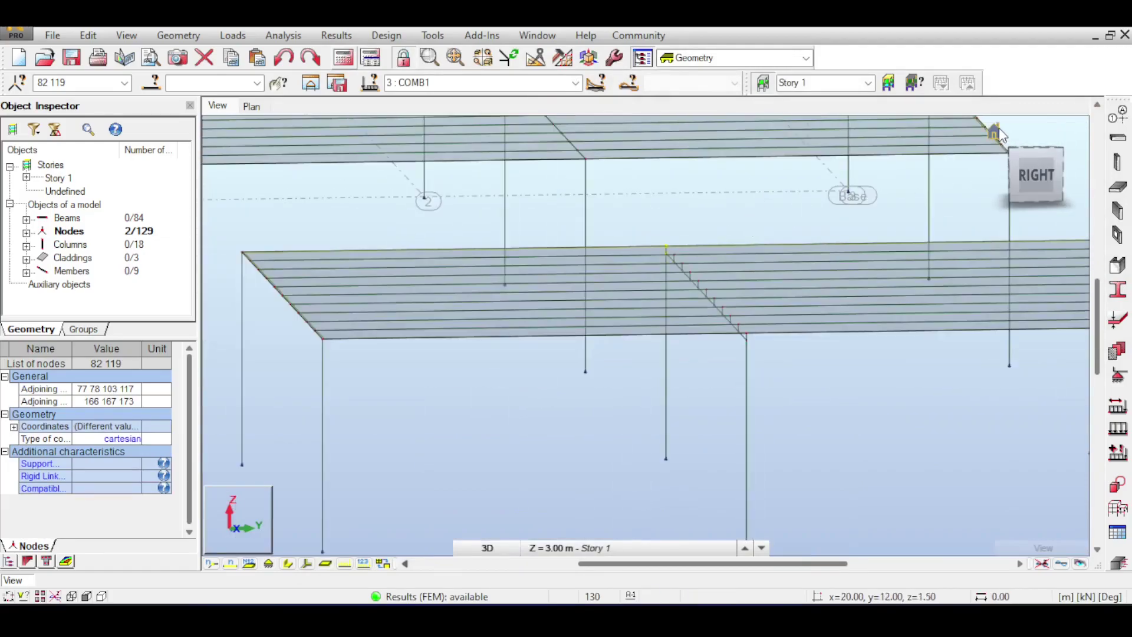
Clear the node selection and display the COMB1 deformed shape of the frames.
click(996, 131)
scroll(834, 308, up, 3)
right_click(838, 323)
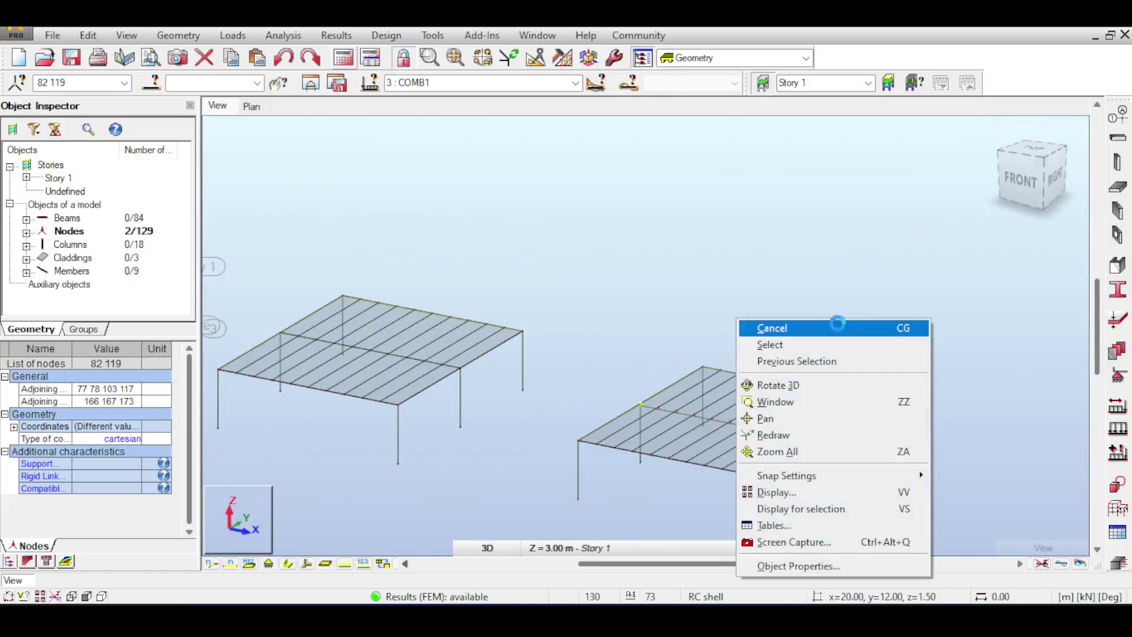
click(837, 328)
middle_drag(806, 318, 792, 226)
middle_drag(746, 230, 794, 207)
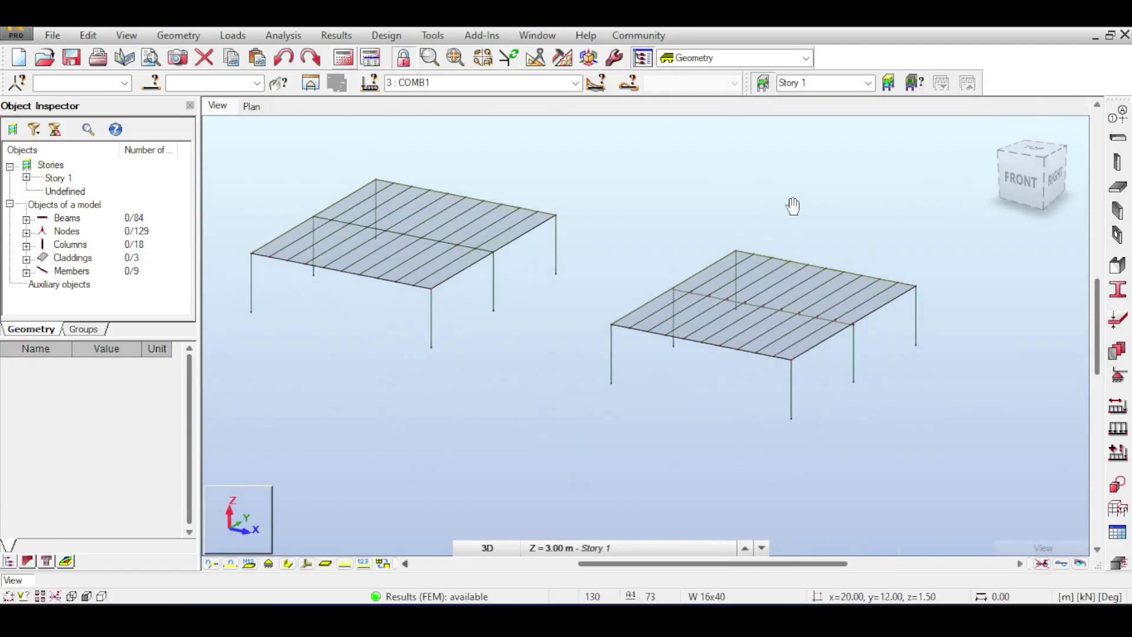
click(1067, 566)
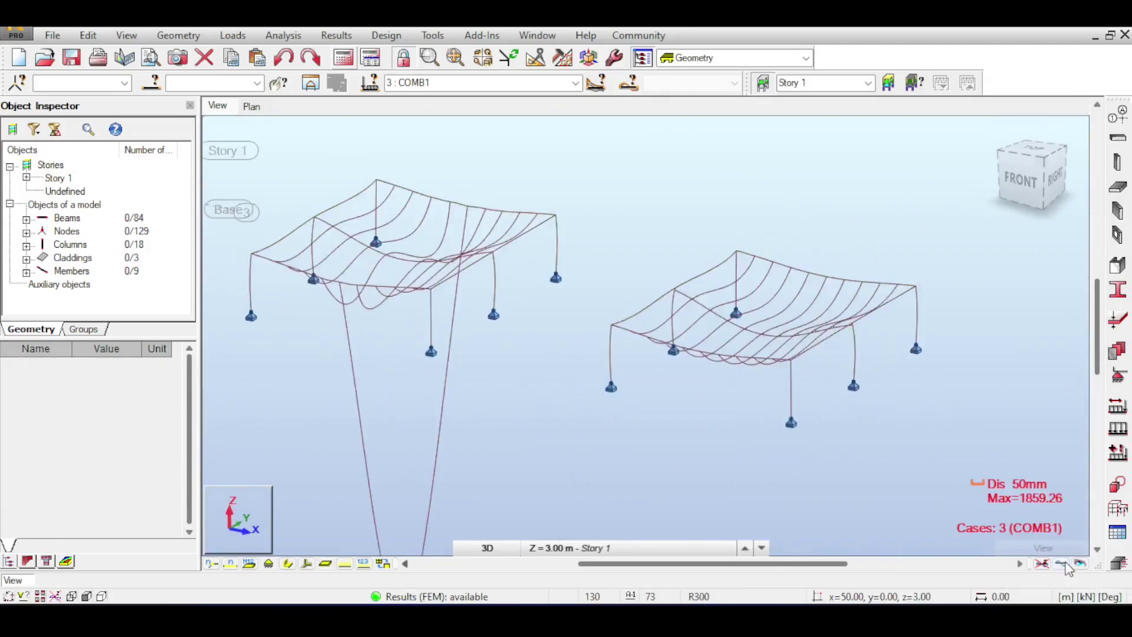
Compare the deformed shapes of the original frame, the compatible-node copy and the lowered-girder copy from isometric and tilted overhead views.
scroll(761, 366, up, 5)
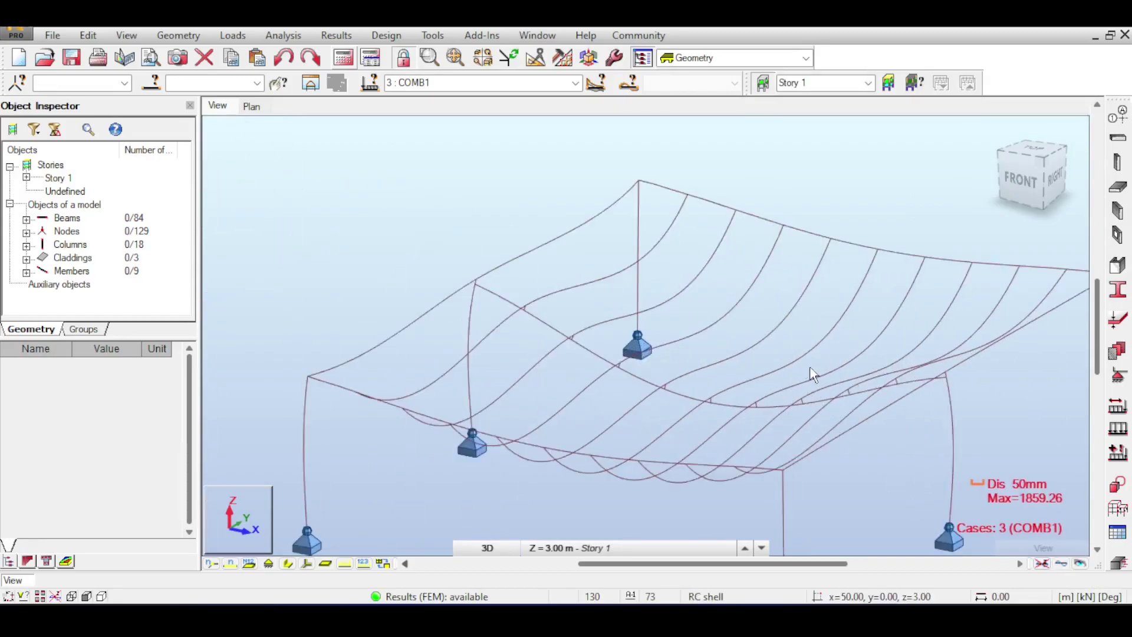
scroll(812, 374, down, 5)
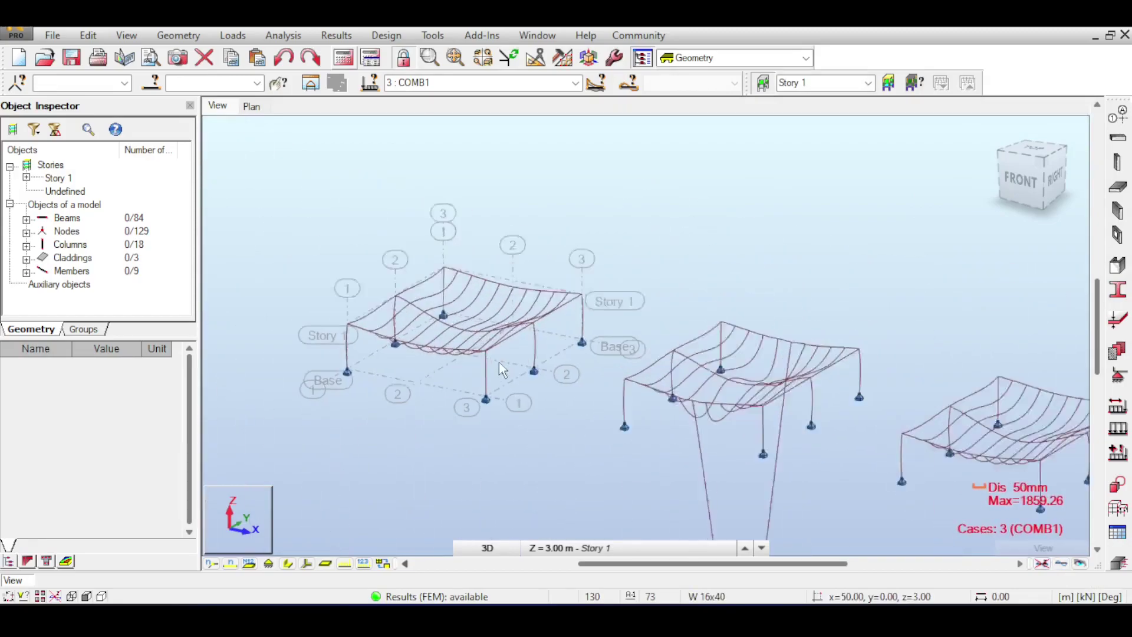
scroll(499, 362, up, 2)
scroll(453, 276, down, 2)
middle_drag(710, 316, 559, 281)
middle_drag(917, 388, 829, 348)
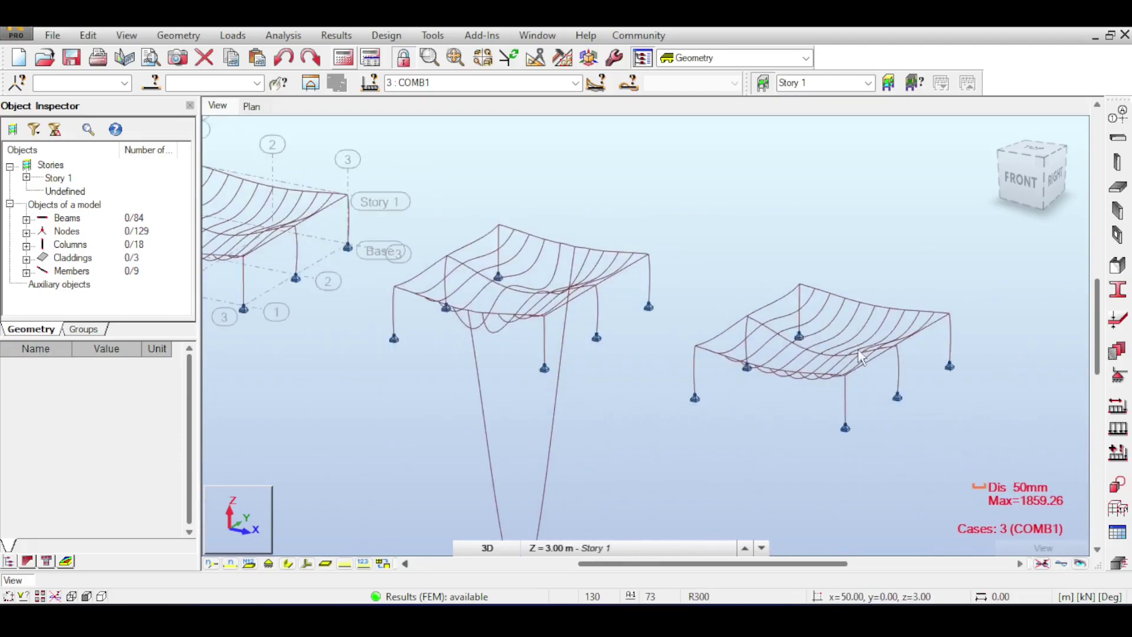
click(1043, 176)
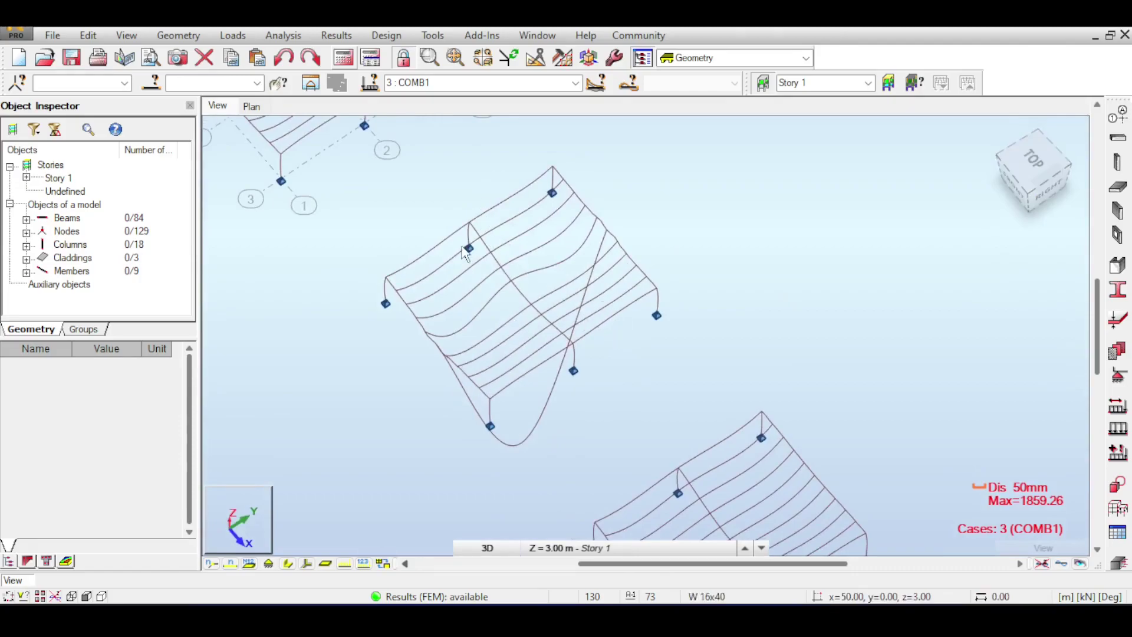
scroll(465, 253, up, 3)
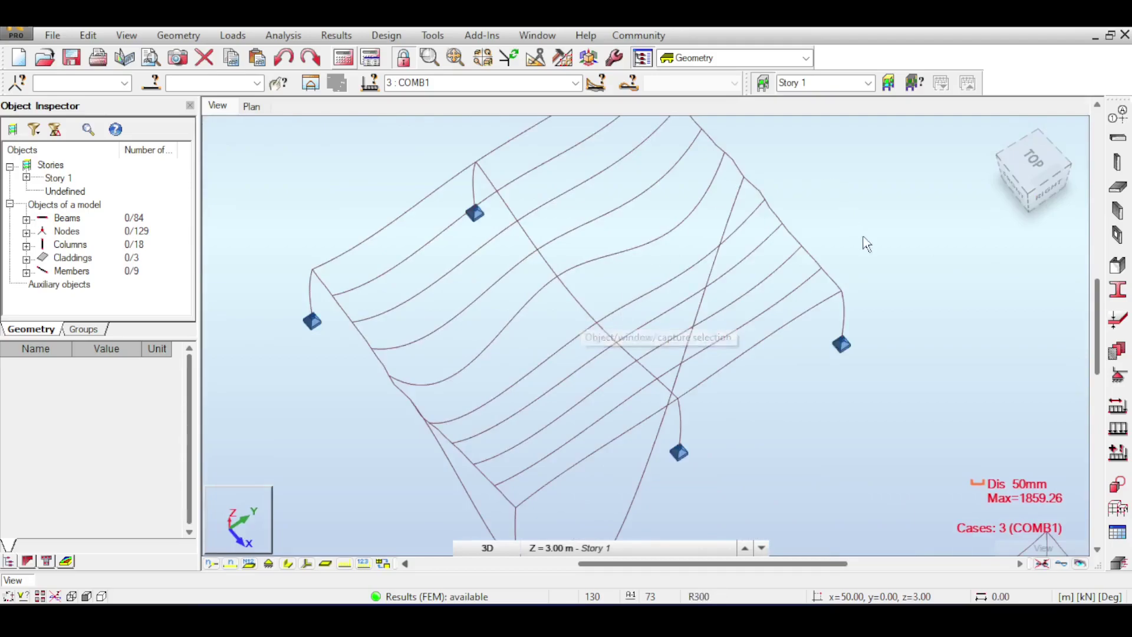
scroll(866, 243, down, 2)
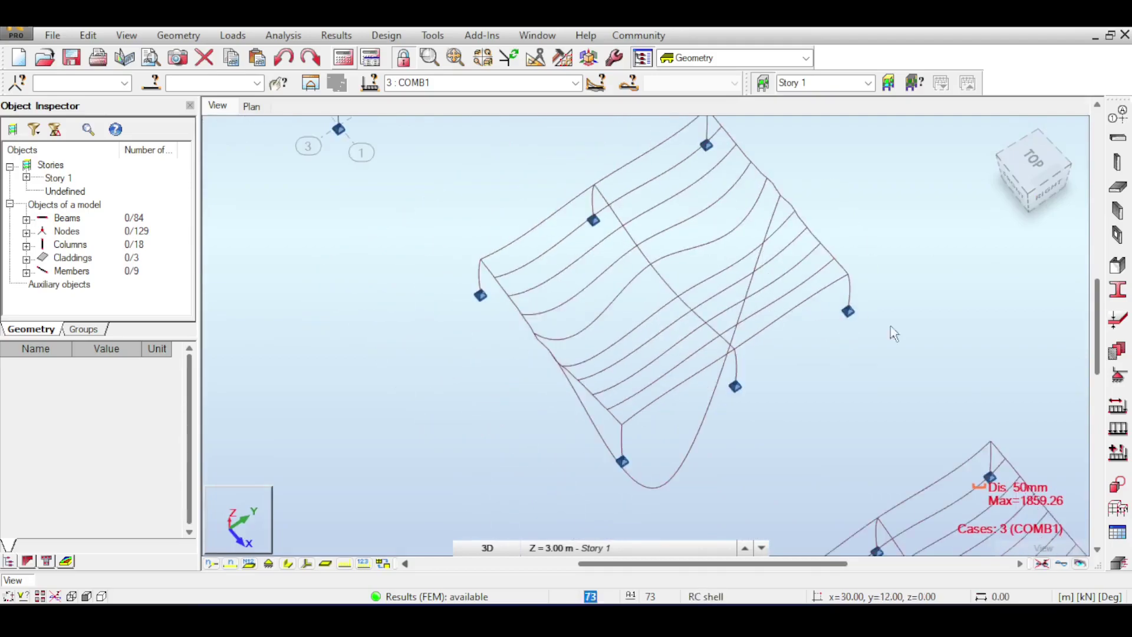
middle_drag(976, 359, 789, 136)
middle_drag(928, 319, 920, 224)
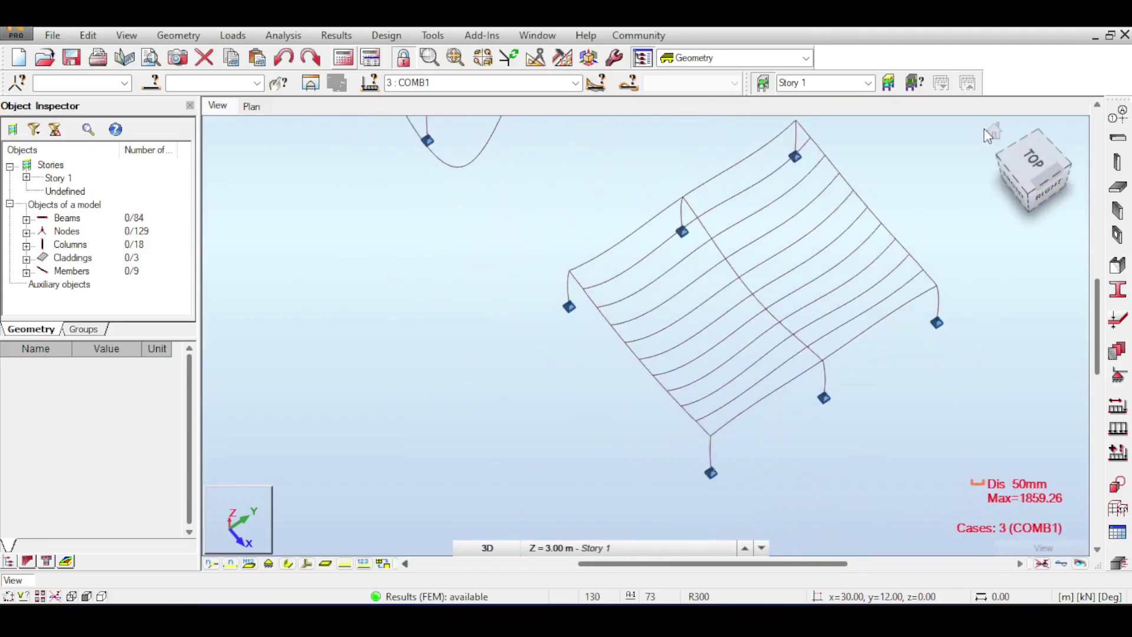
click(994, 134)
scroll(826, 283, up, 6)
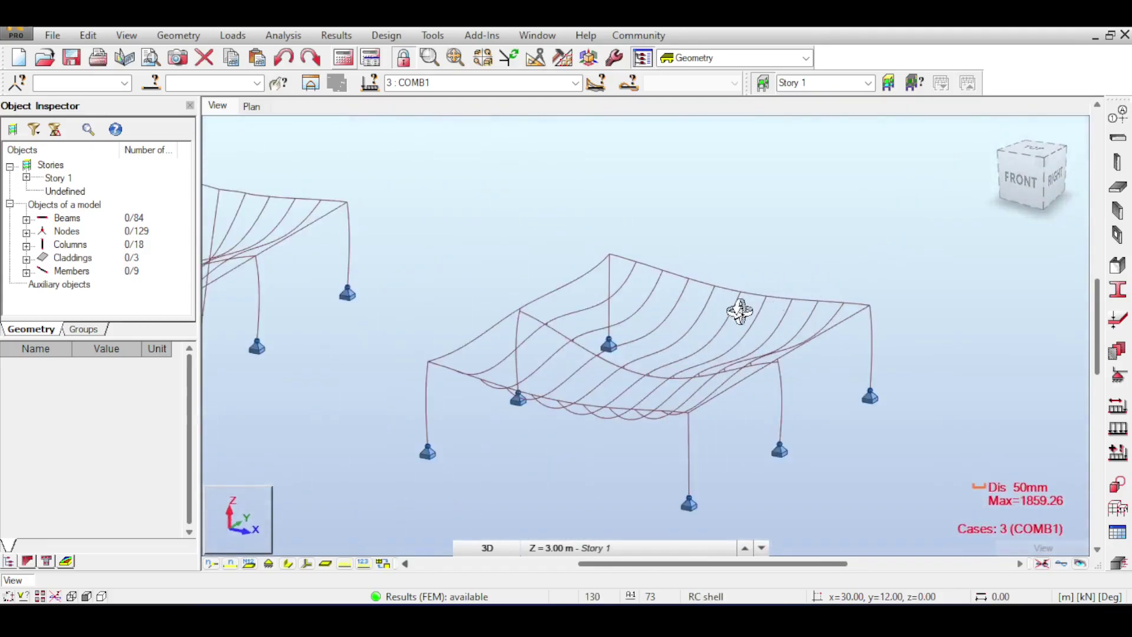
middle_drag(657, 311, 730, 276)
scroll(725, 313, up, 3)
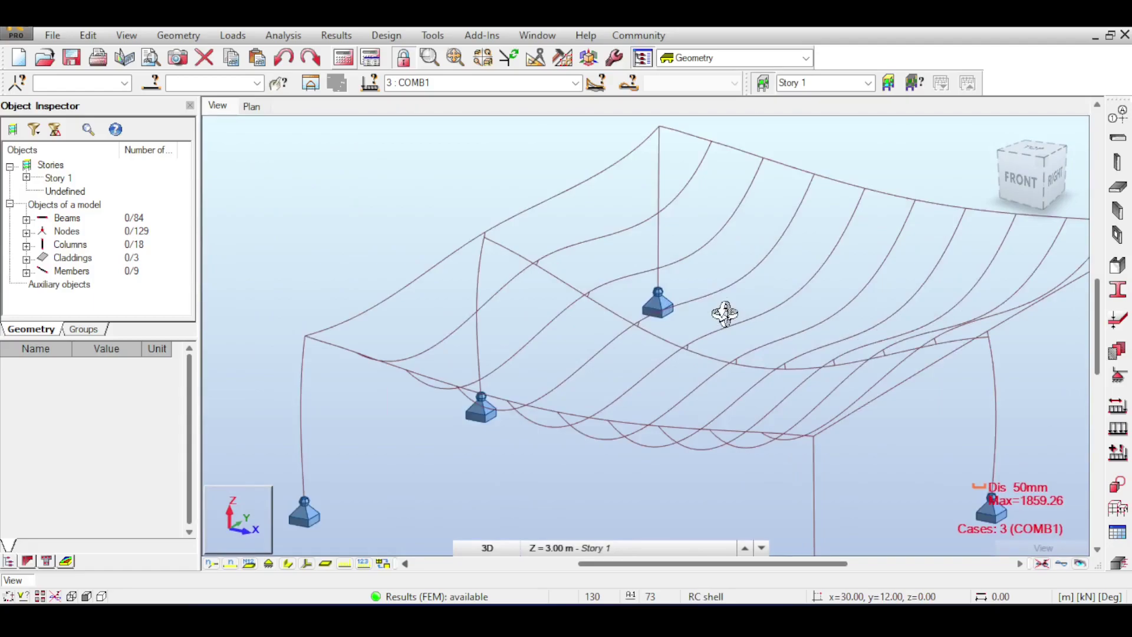
Hide the deformed shape and select member 107, the 0.10 m connector between nodes 83 and 120 at the lowered girder's middle.
click(1042, 564)
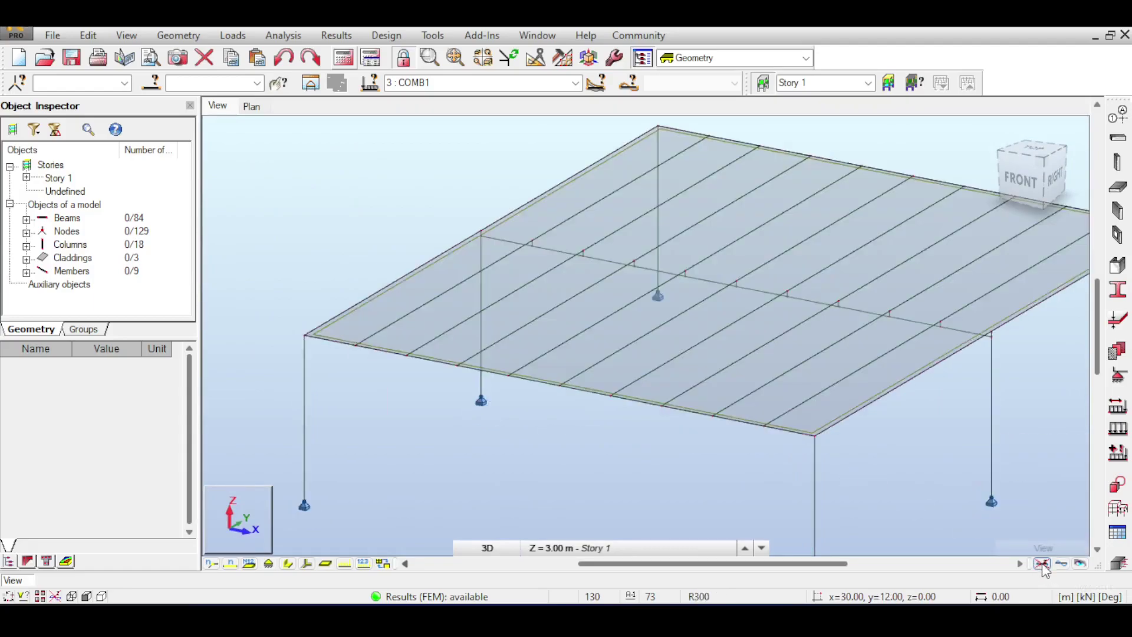
right_click(713, 231)
click(722, 242)
scroll(738, 298, up, 5)
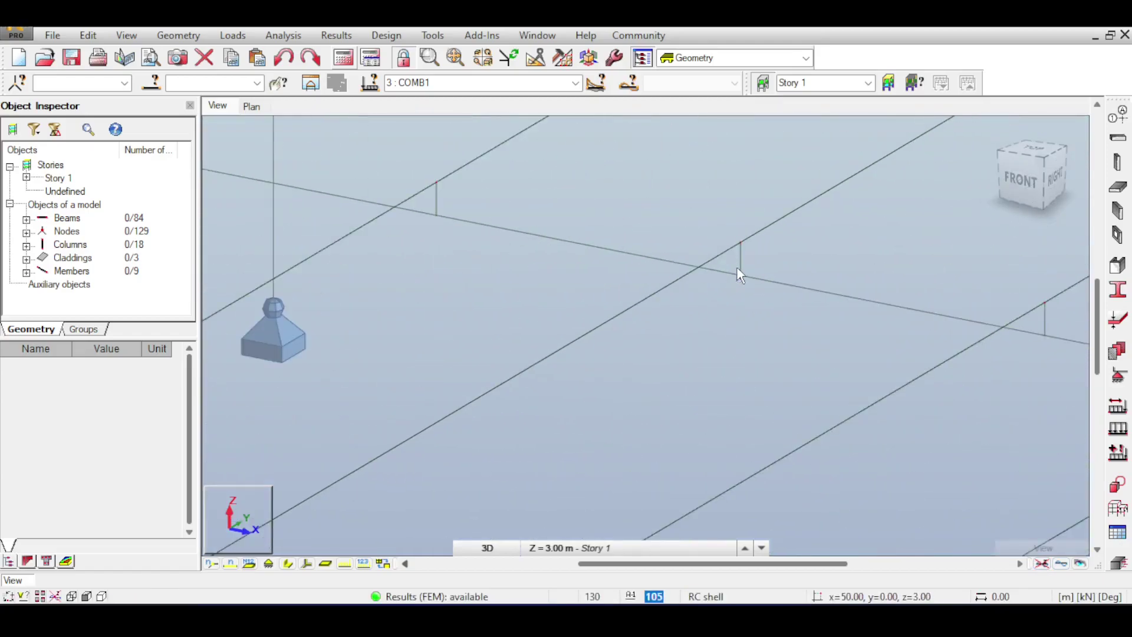
scroll(737, 268, down, 3)
drag(724, 239, 749, 282)
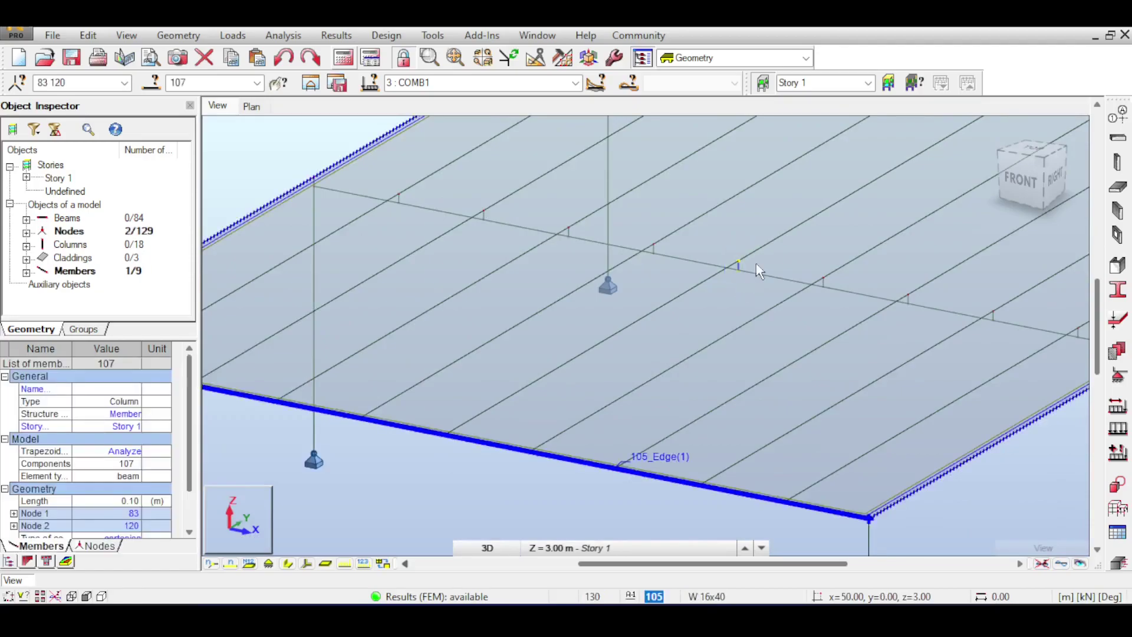
Show the node numbers and compare the connectors' end nodes on the lowered girder with the compatible-node copy's girder nodes.
scroll(756, 261, up, 4)
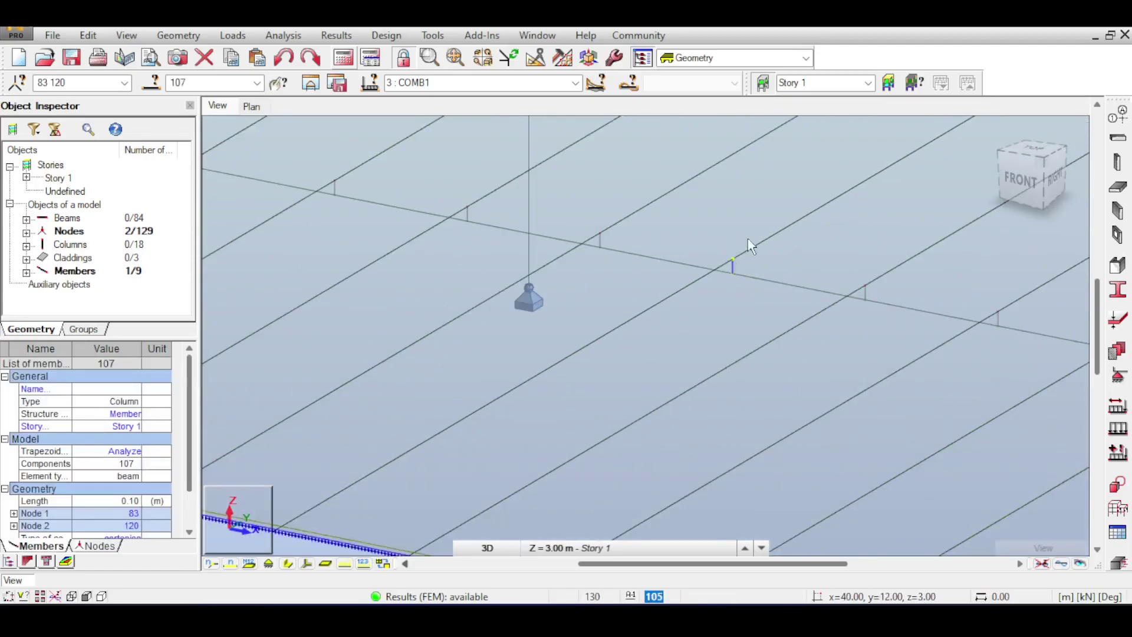
click(230, 563)
scroll(763, 230, up, 3)
scroll(764, 230, down, 3)
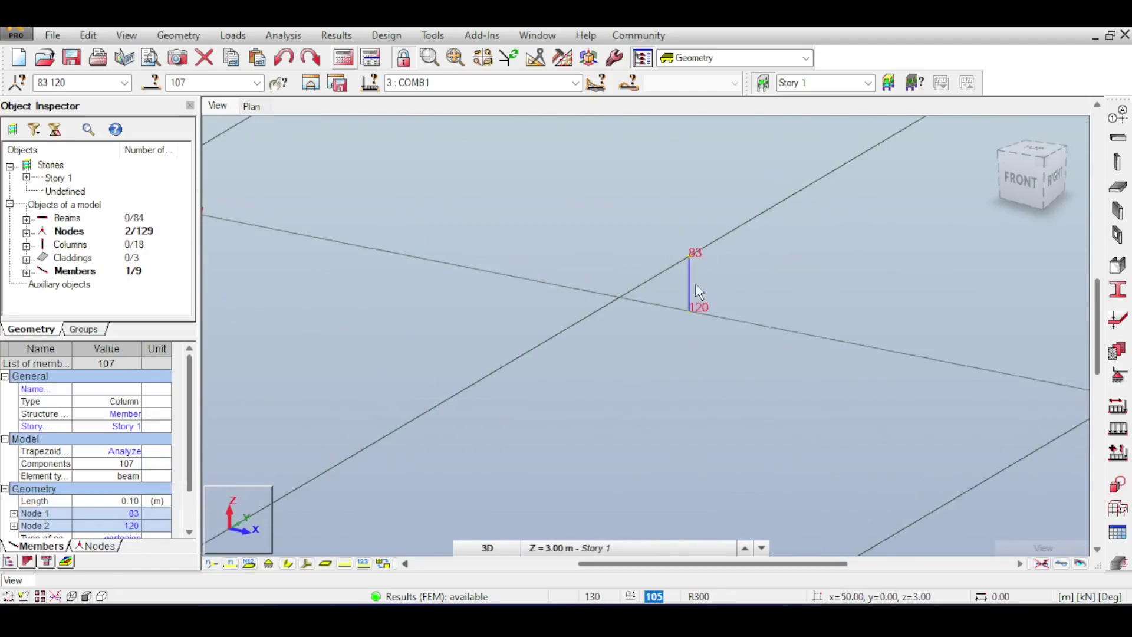
scroll(684, 264, down, 8)
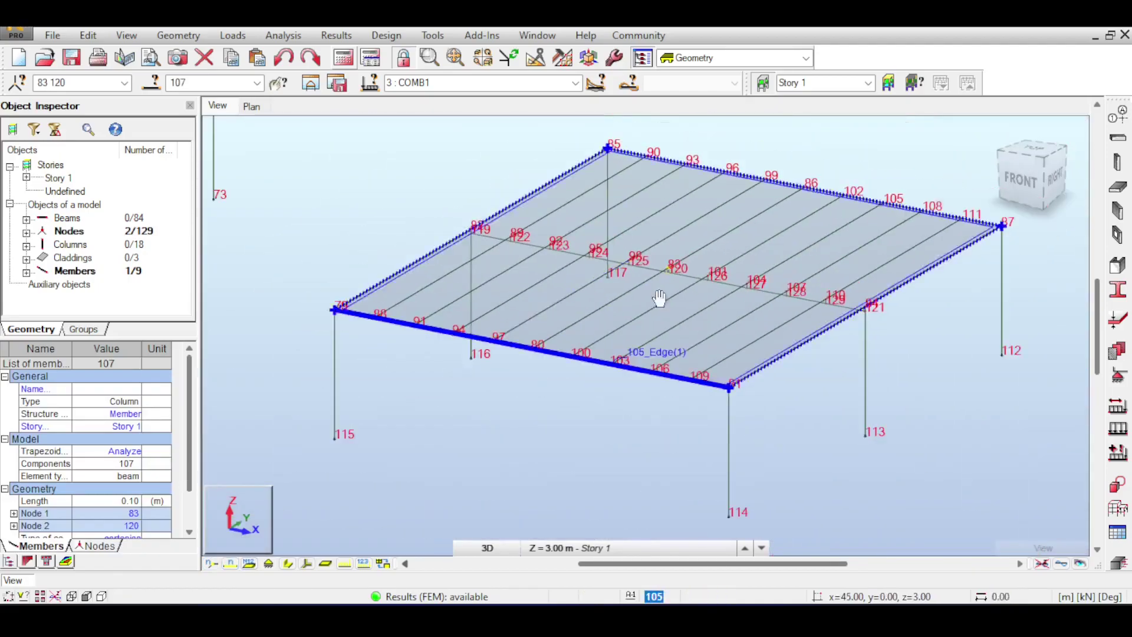
scroll(468, 293, up, 8)
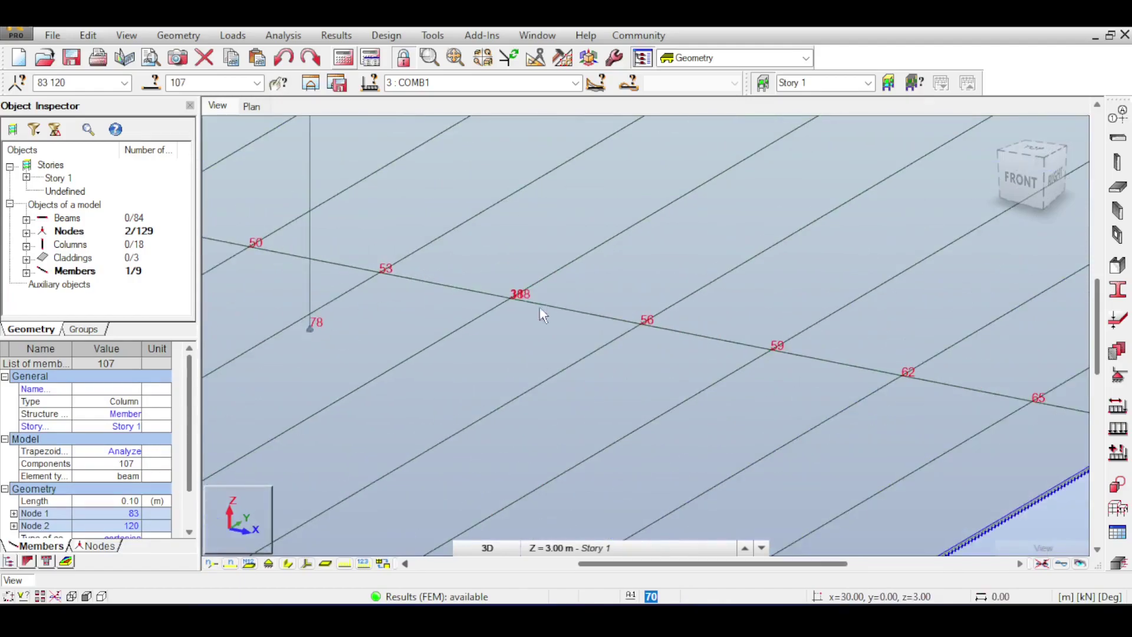
scroll(523, 304, down, 6)
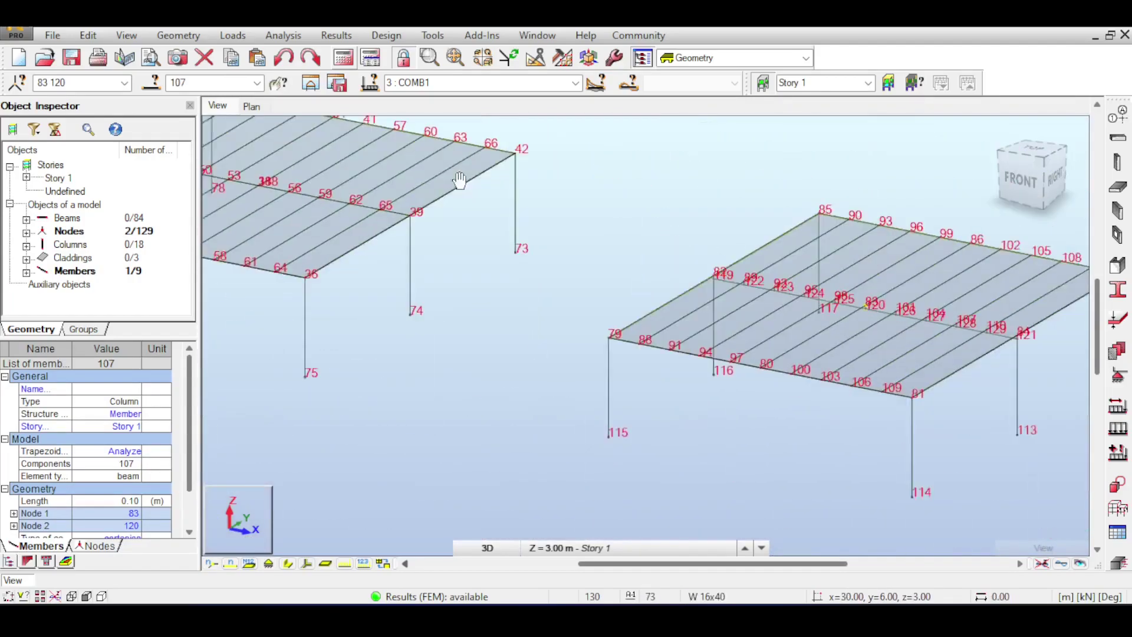
scroll(883, 333, up, 6)
scroll(883, 333, up, 3)
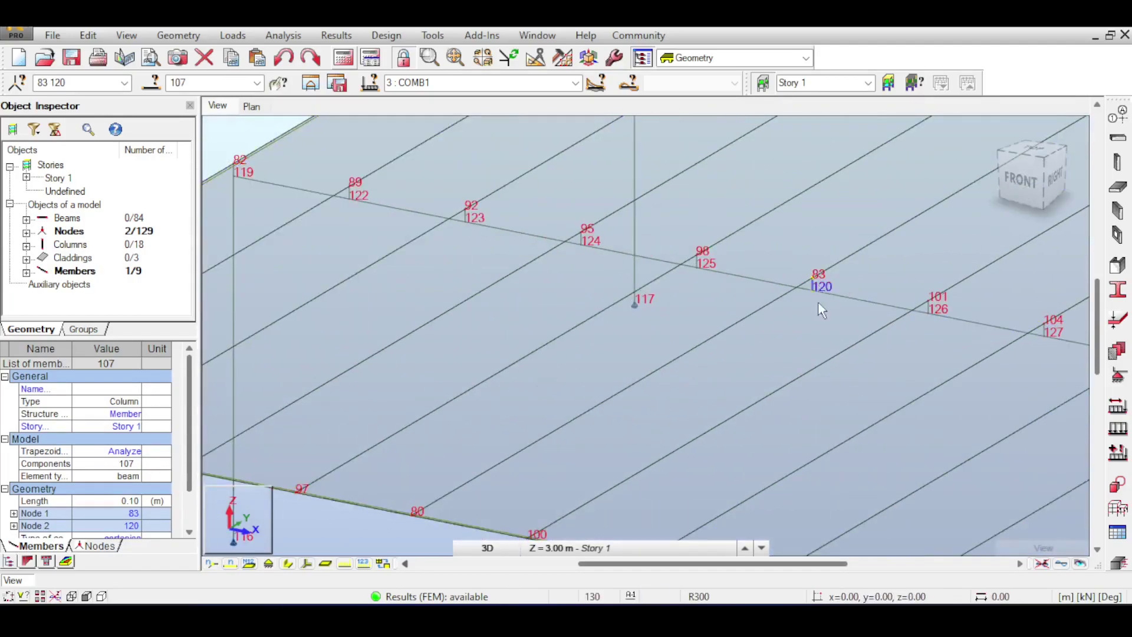
scroll(819, 295, up, 2)
middle_drag(858, 343, 745, 403)
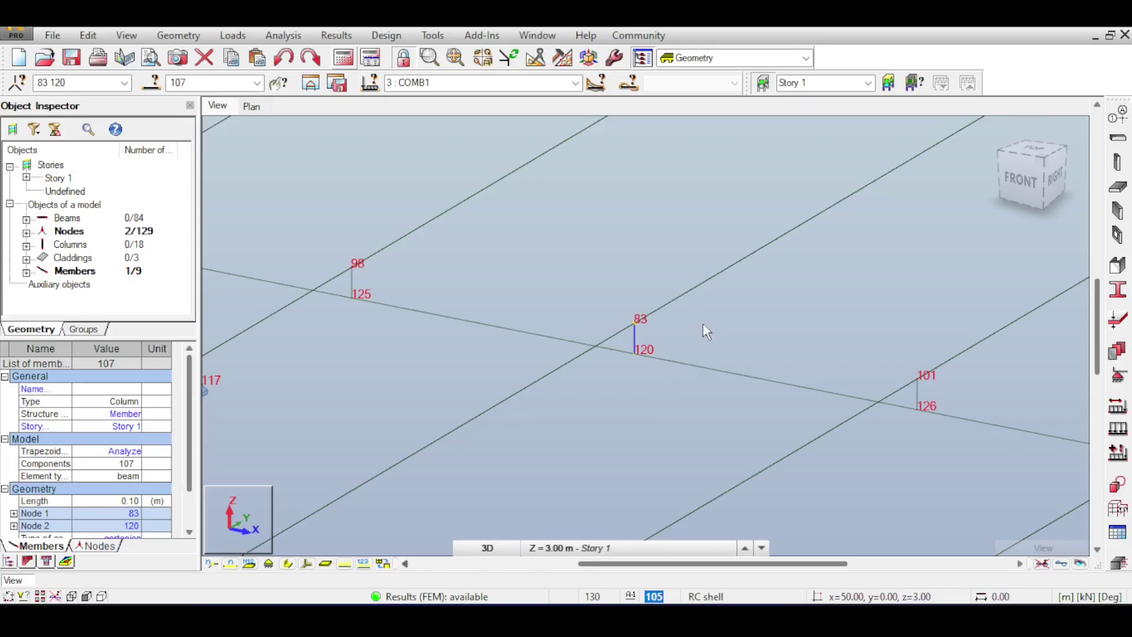
scroll(703, 325, down, 1)
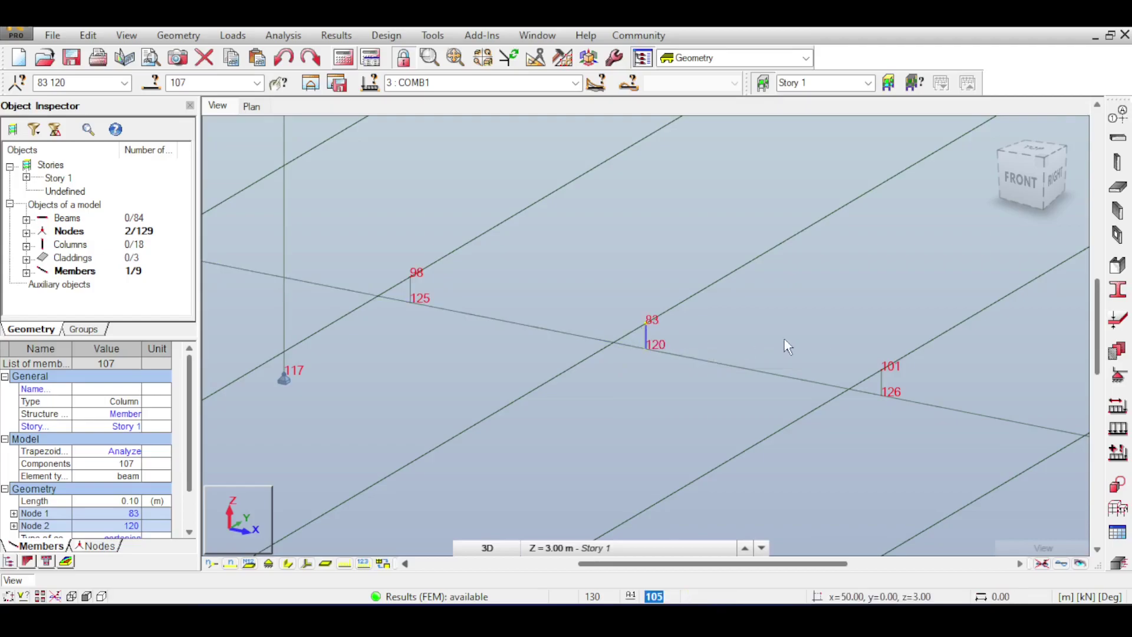
Start a new steel section defined by properties, with Ax 0.001 mm2 and Ix, Iy and Iz each 10000 mm4.
click(1118, 290)
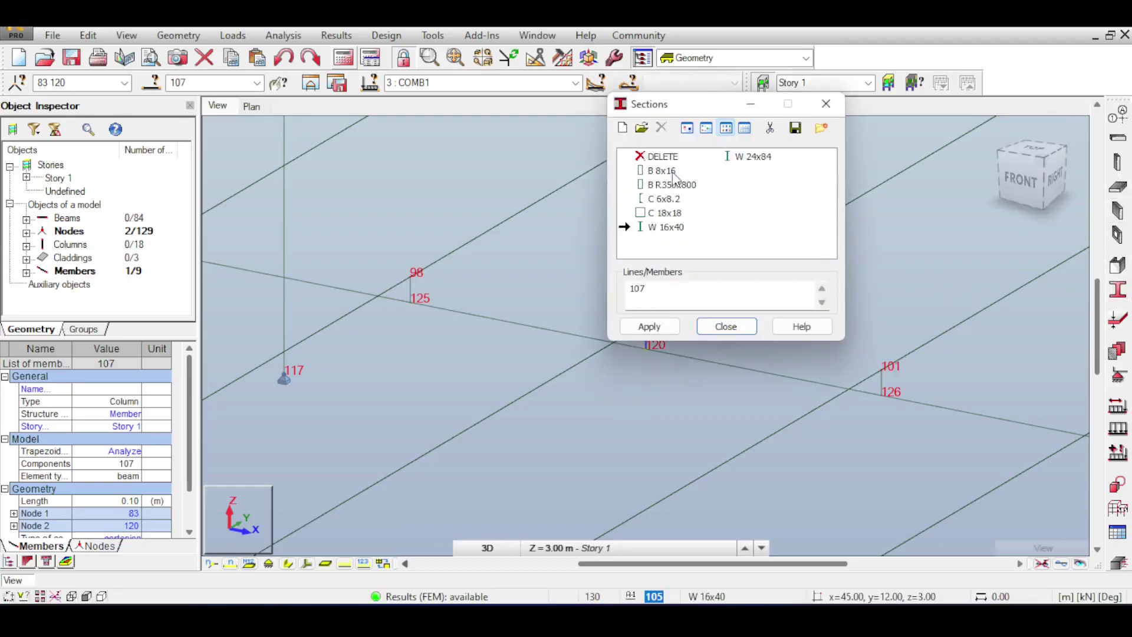
click(623, 128)
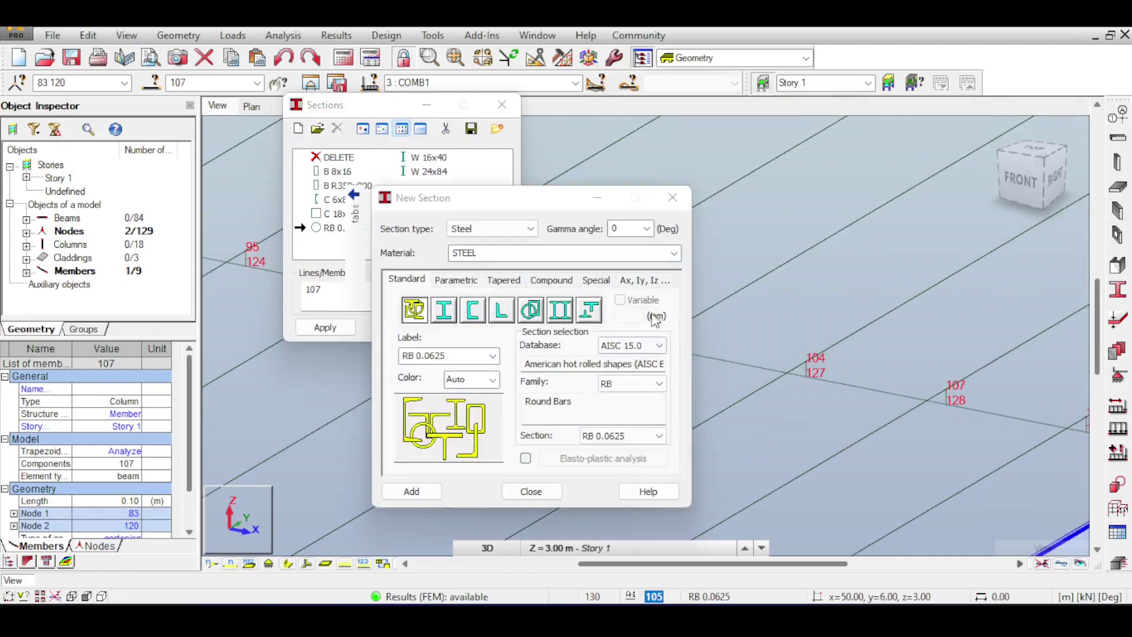
click(651, 285)
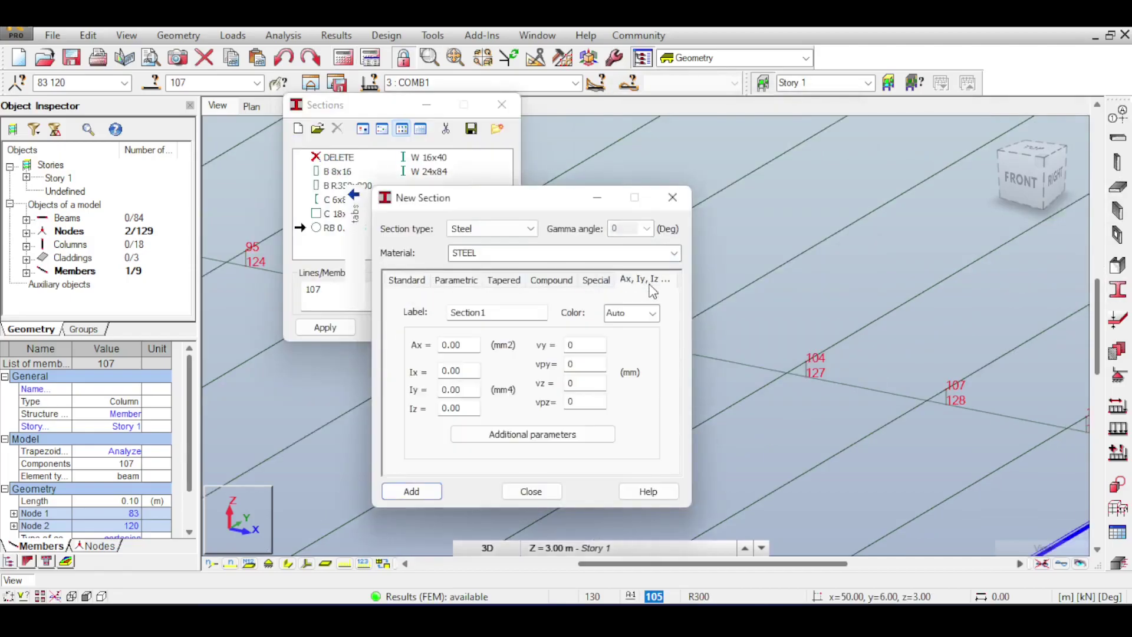
drag(530, 196, 843, 164)
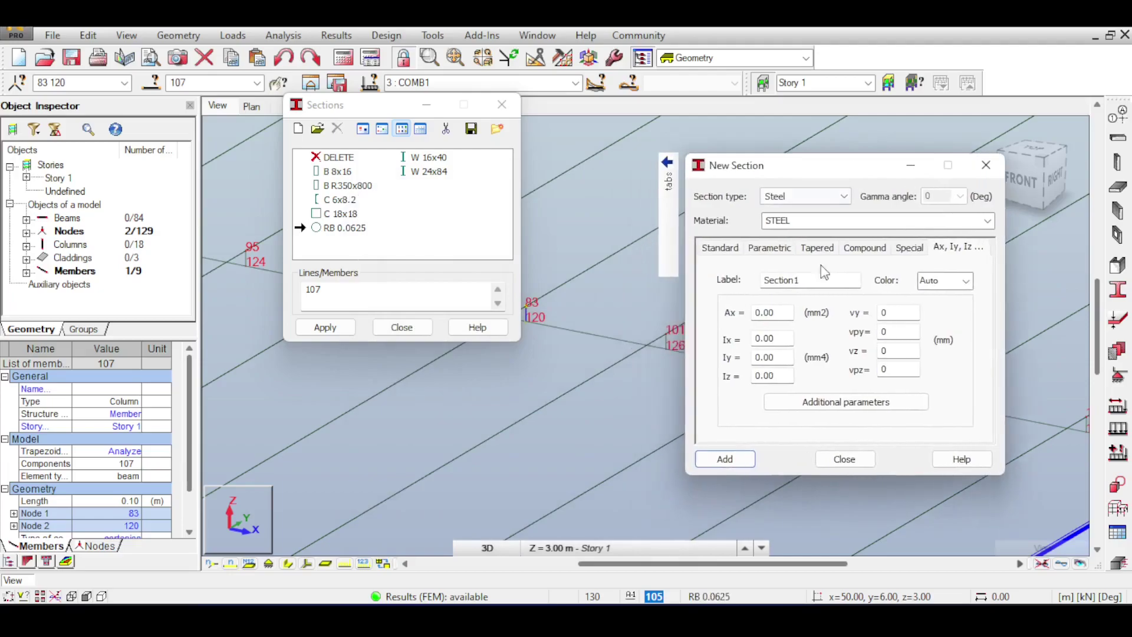
click(790, 310)
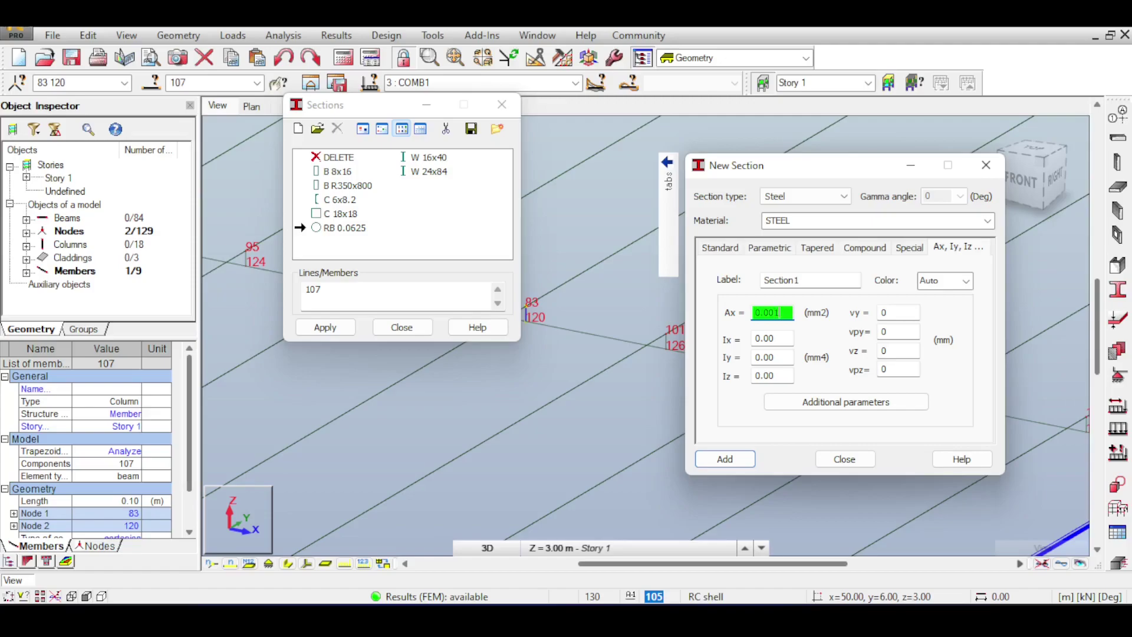
key(Tab)
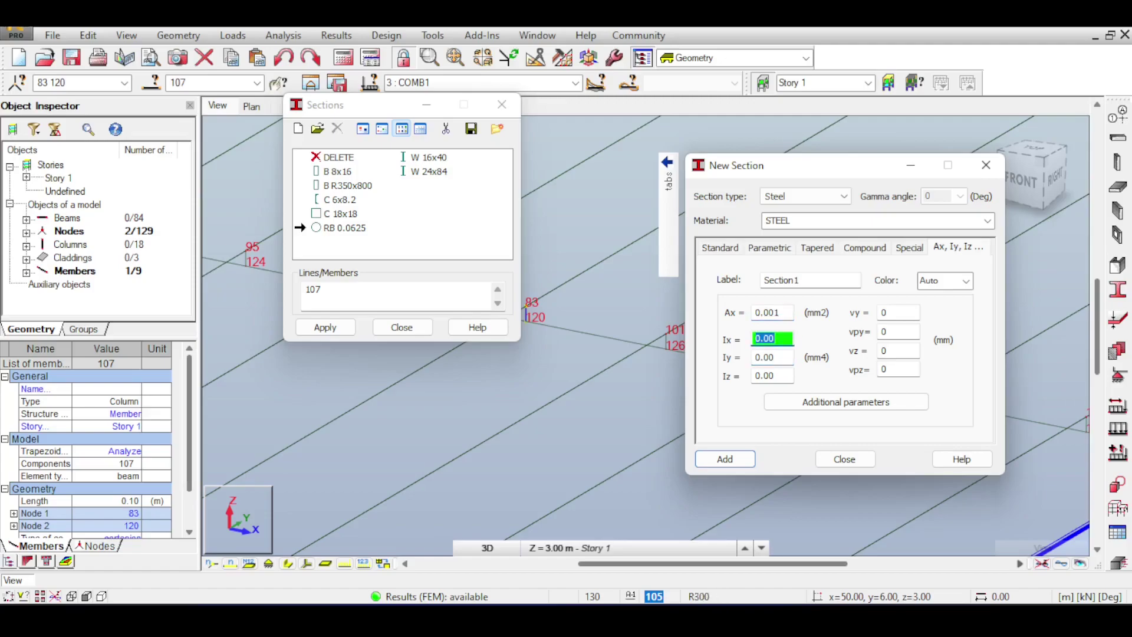
text(10000)
key(Tab)
text(10000)
key(Tab)
text(100)
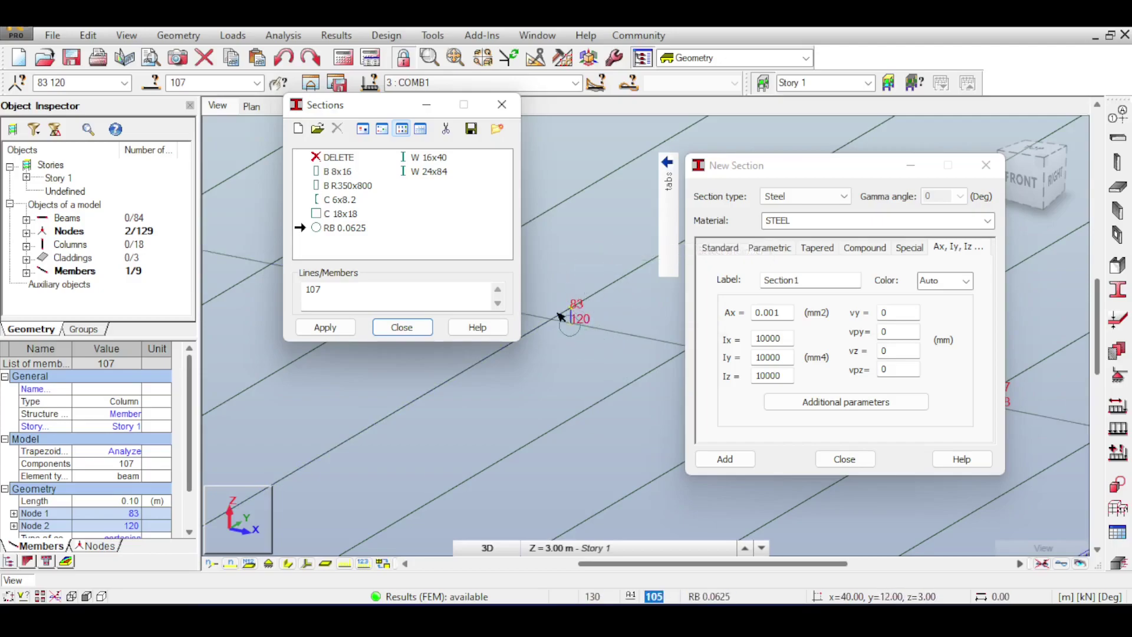
Reduce the section's Ax to a near-zero decimal ending in 0000001 mm2, and add the section as Section1.
double_click(781, 312)
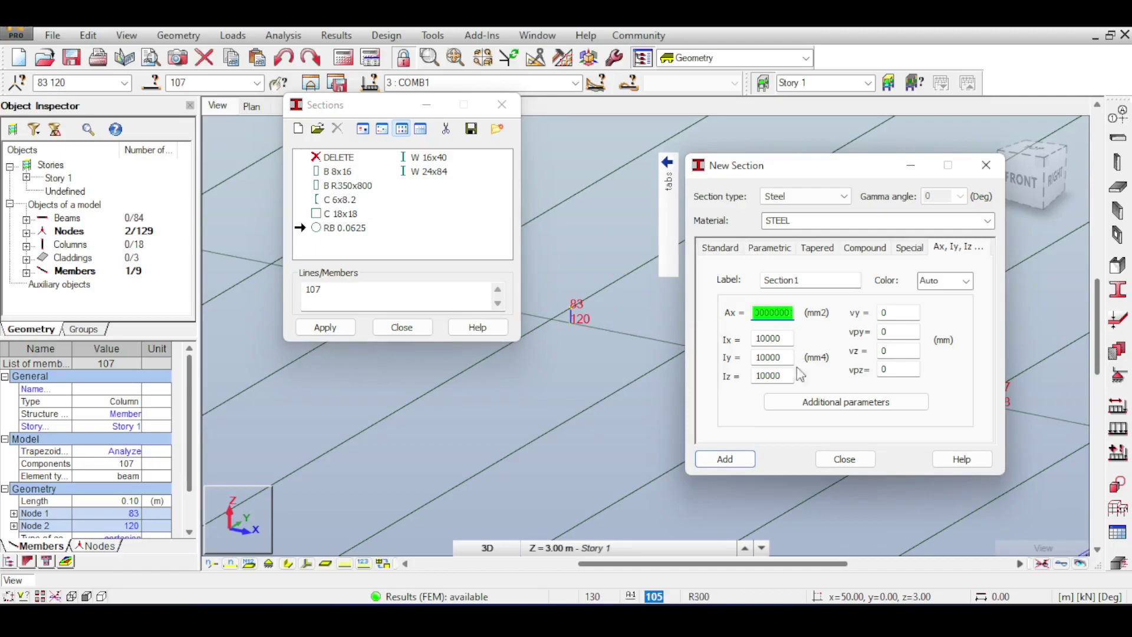
drag(779, 313, 813, 311)
click(756, 312)
click(739, 458)
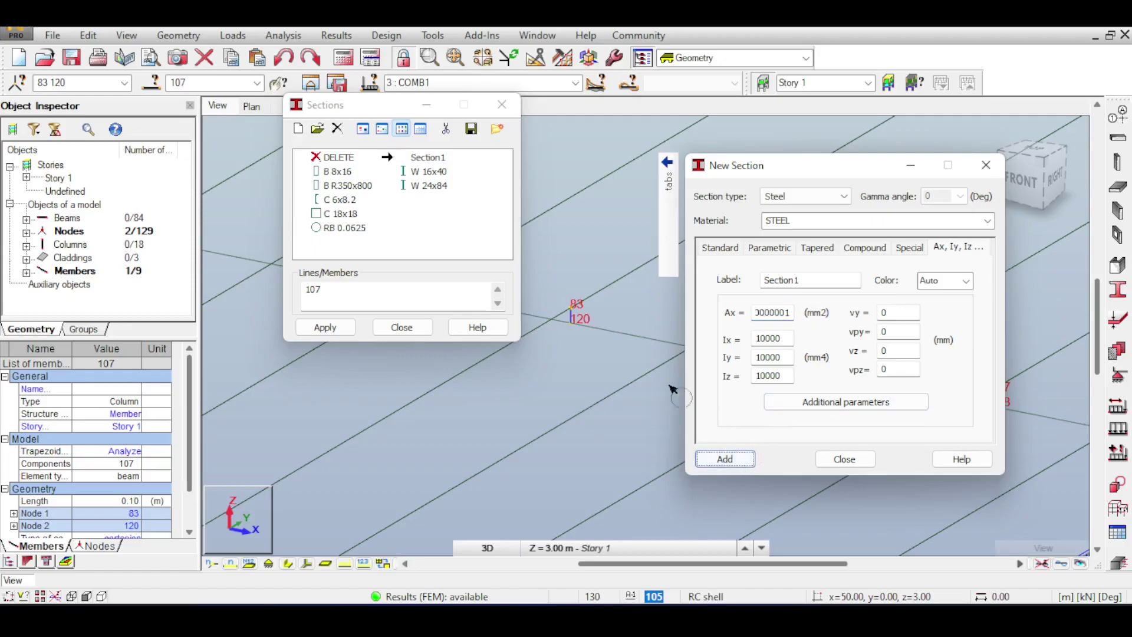
Finish defining sections and assign Section1 to connector member 107.
click(843, 462)
click(333, 332)
click(617, 348)
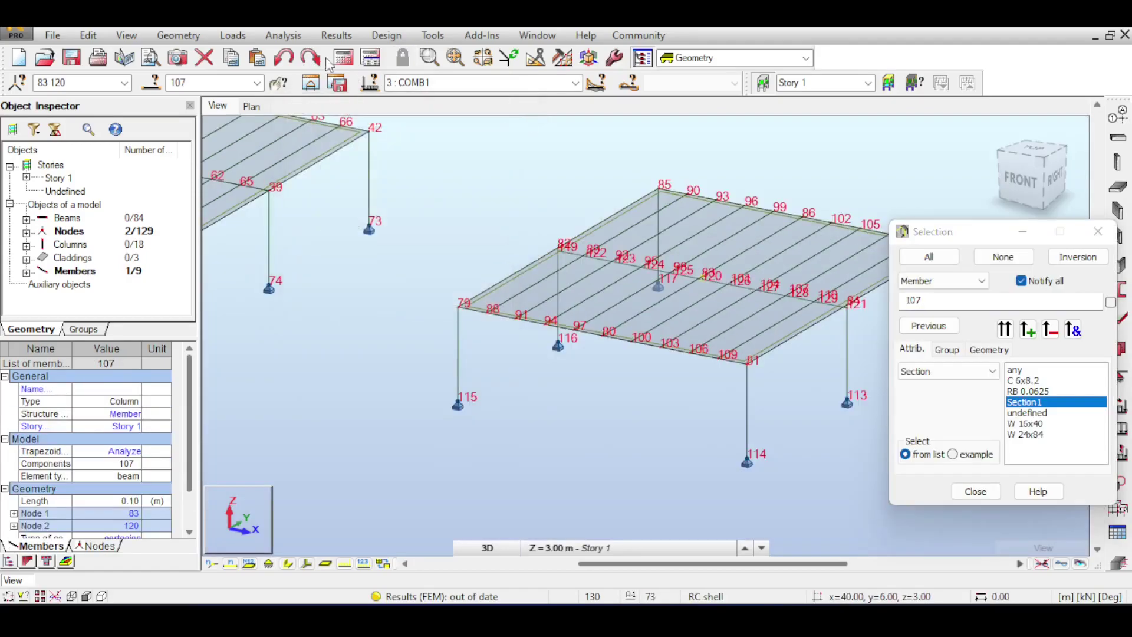
Recalculate the structure with the connector's new section, continuing past the separate structure query and closing the calculation messages.
click(343, 57)
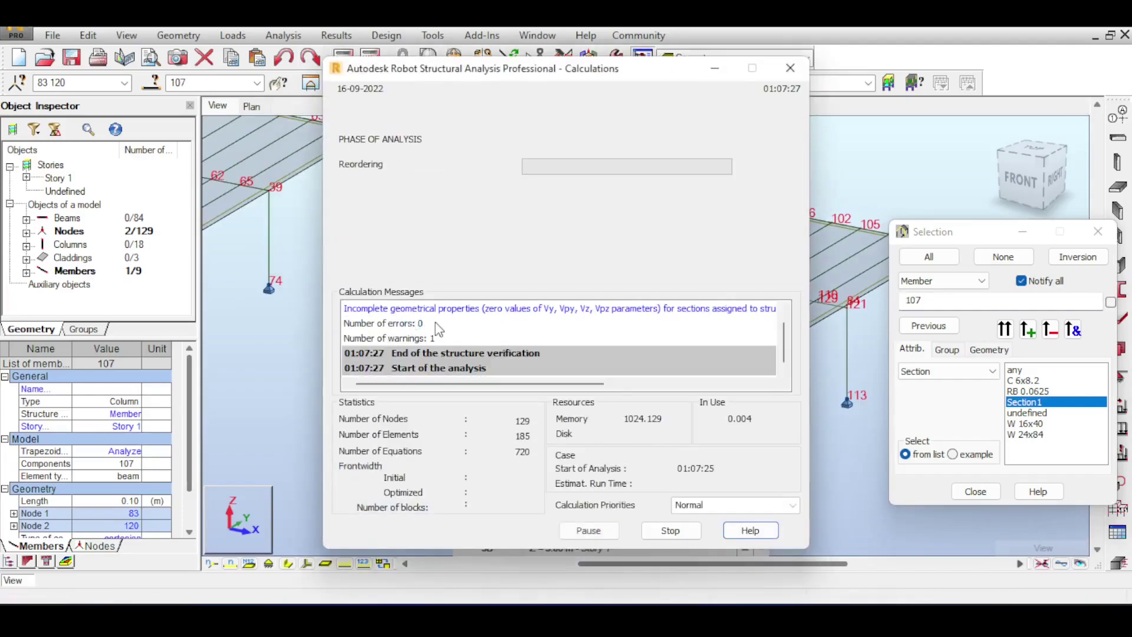
click(591, 366)
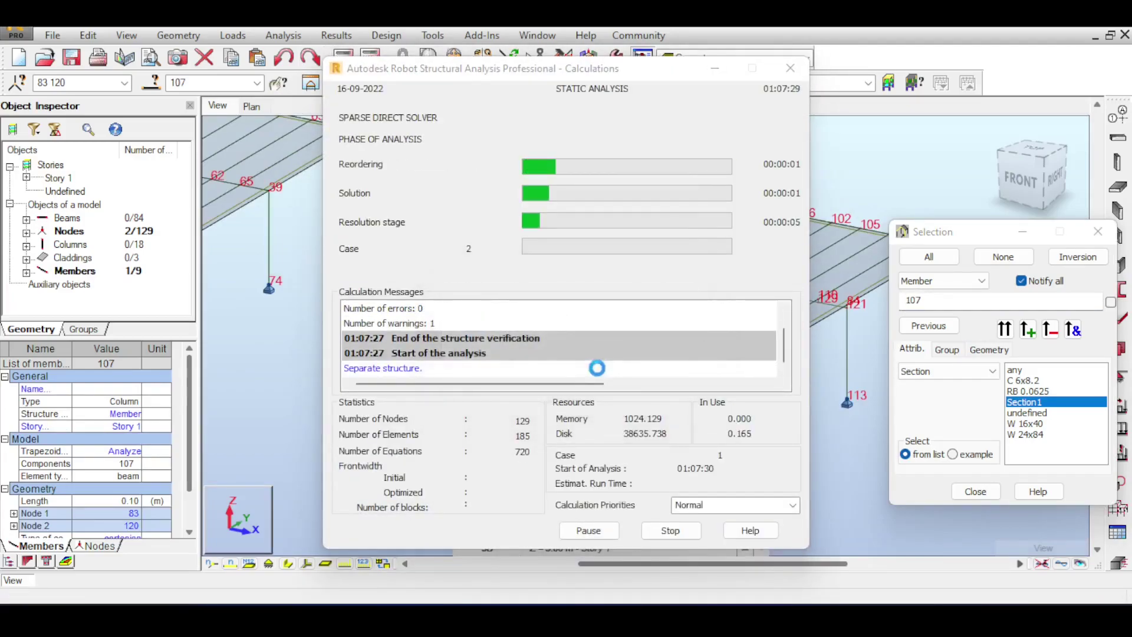
click(1076, 110)
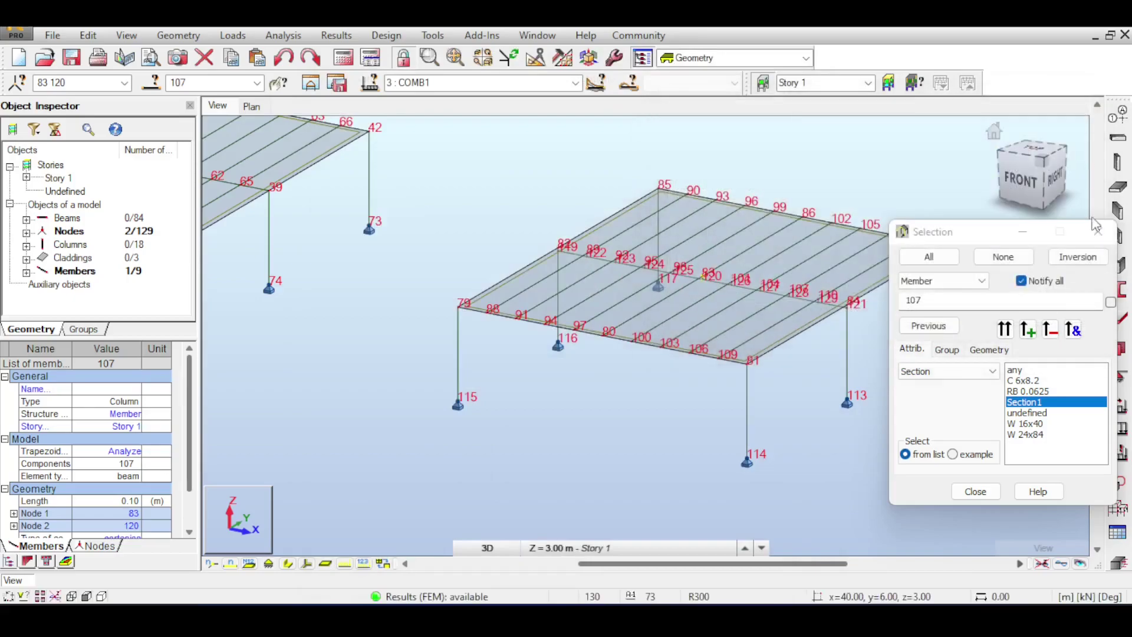
Close the member selection dialog and display the COMB1 deformation across the copied floor frames.
click(1115, 224)
click(1059, 564)
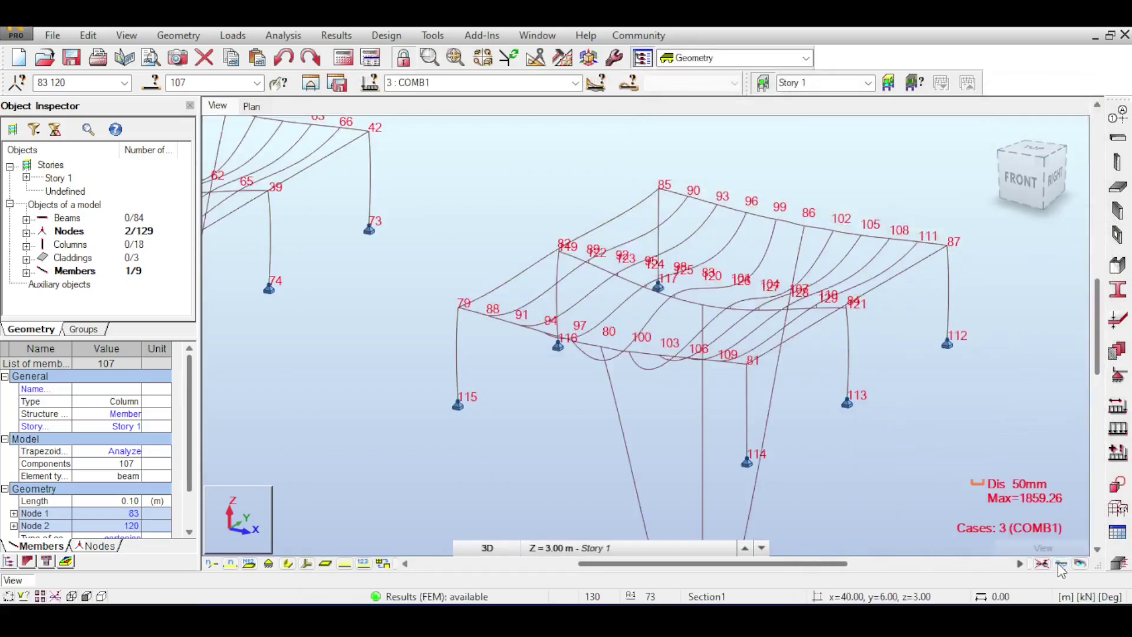
scroll(822, 319, down, 5)
scroll(787, 303, down, 1)
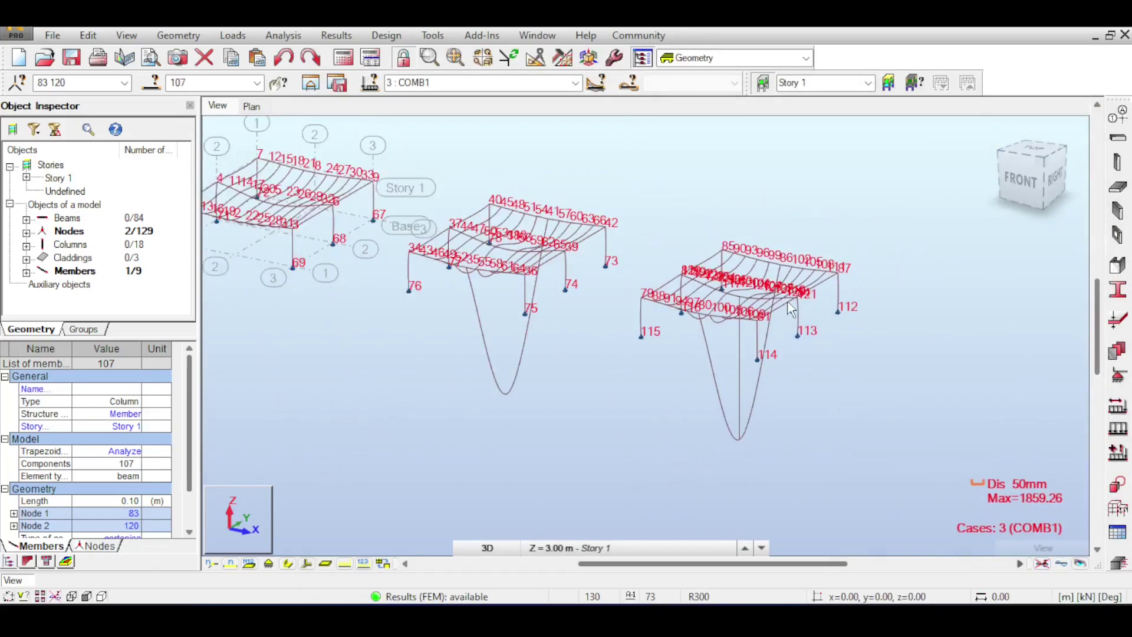
click(1061, 175)
click(1060, 176)
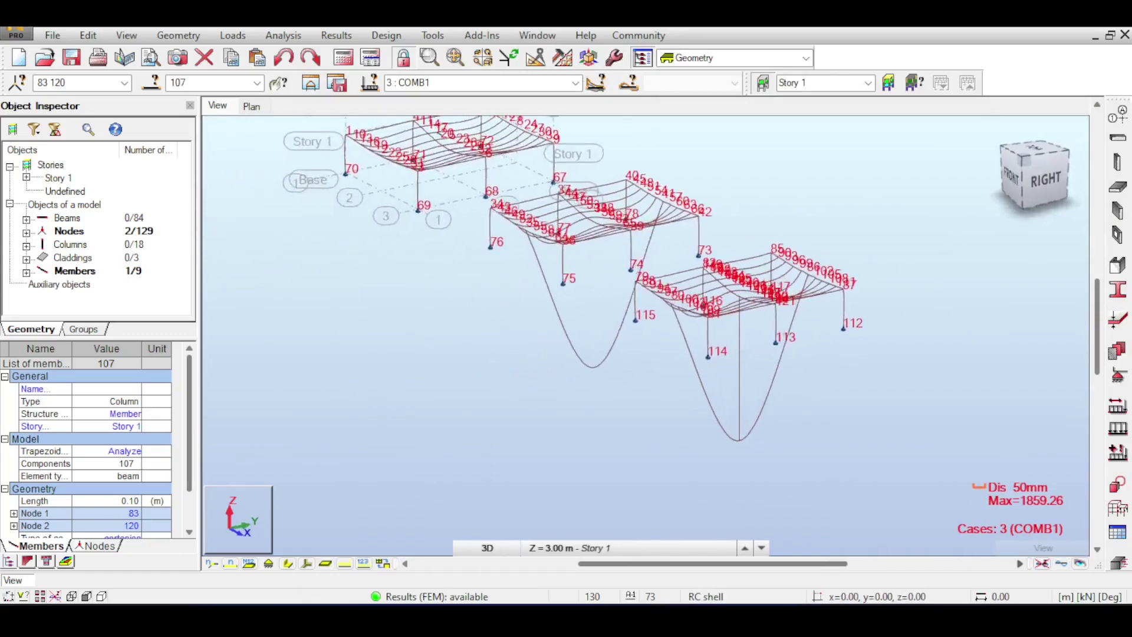
Compare the frames' deformed shapes from above and the side, including the lowered girder and its short connectors up close.
shift+middle_drag(645, 335, 875, 401)
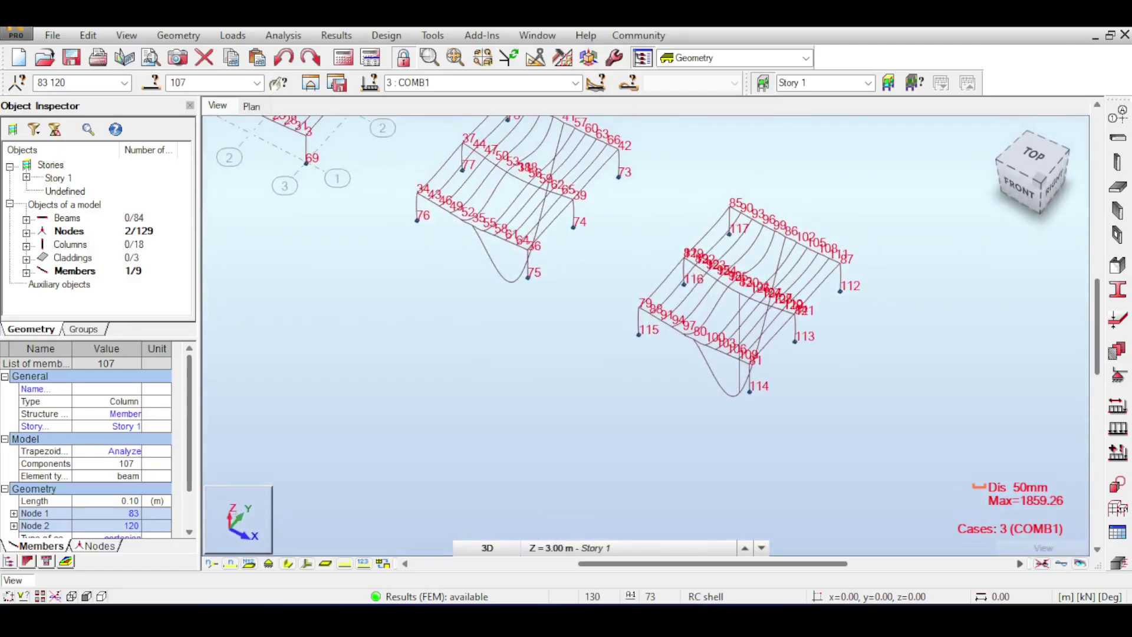
scroll(939, 218, up, 2)
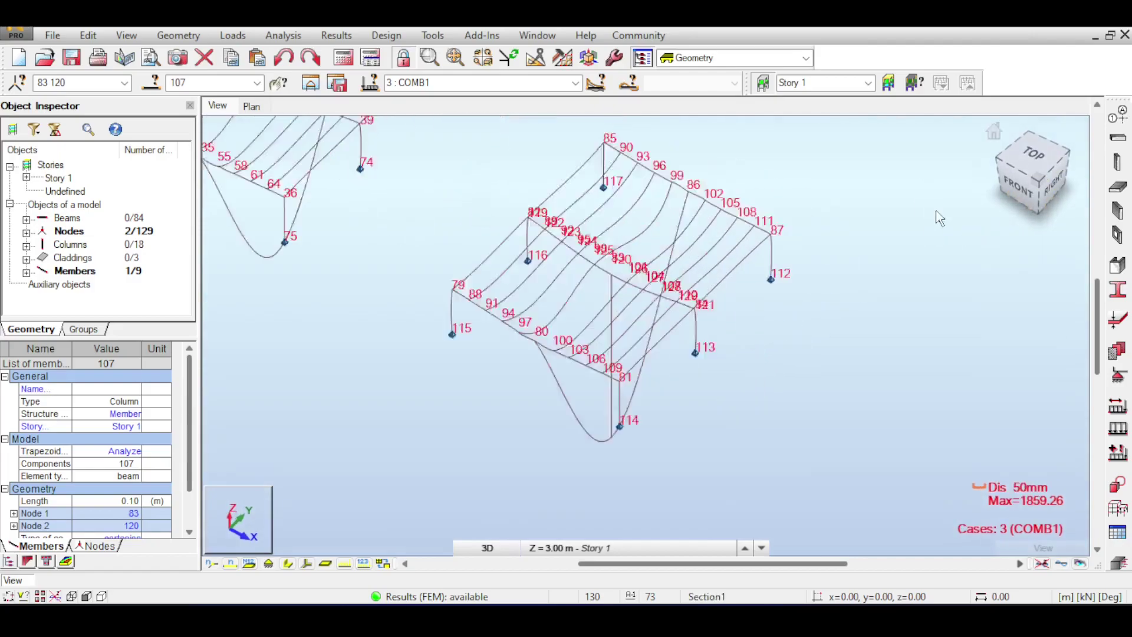
scroll(877, 182, down, 3)
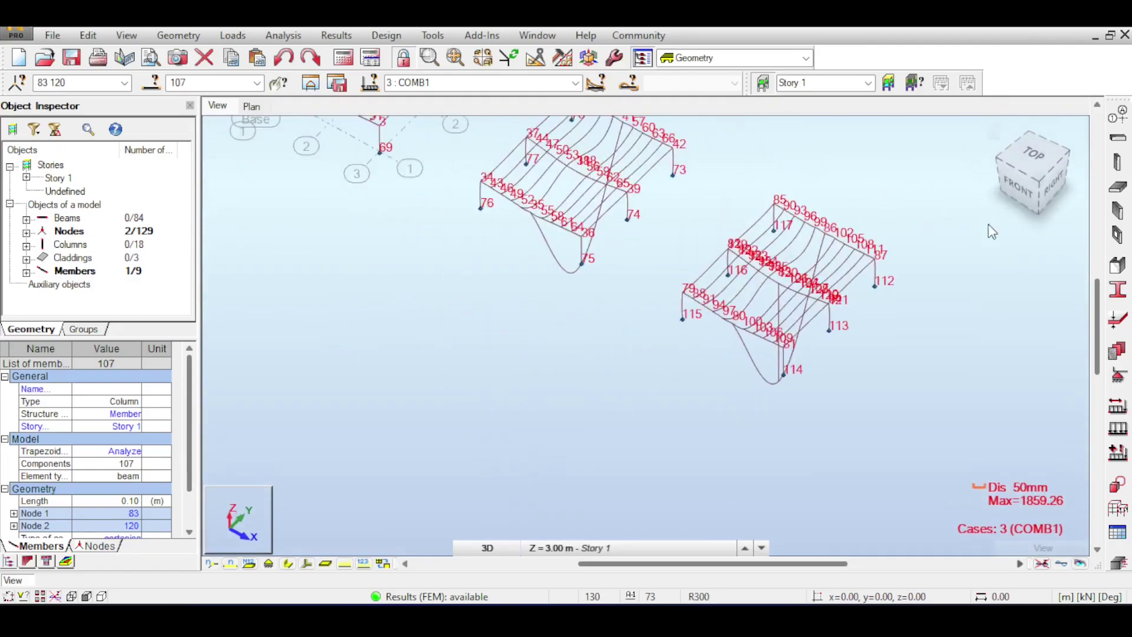
shift+middle_drag(1081, 185, 1002, 169)
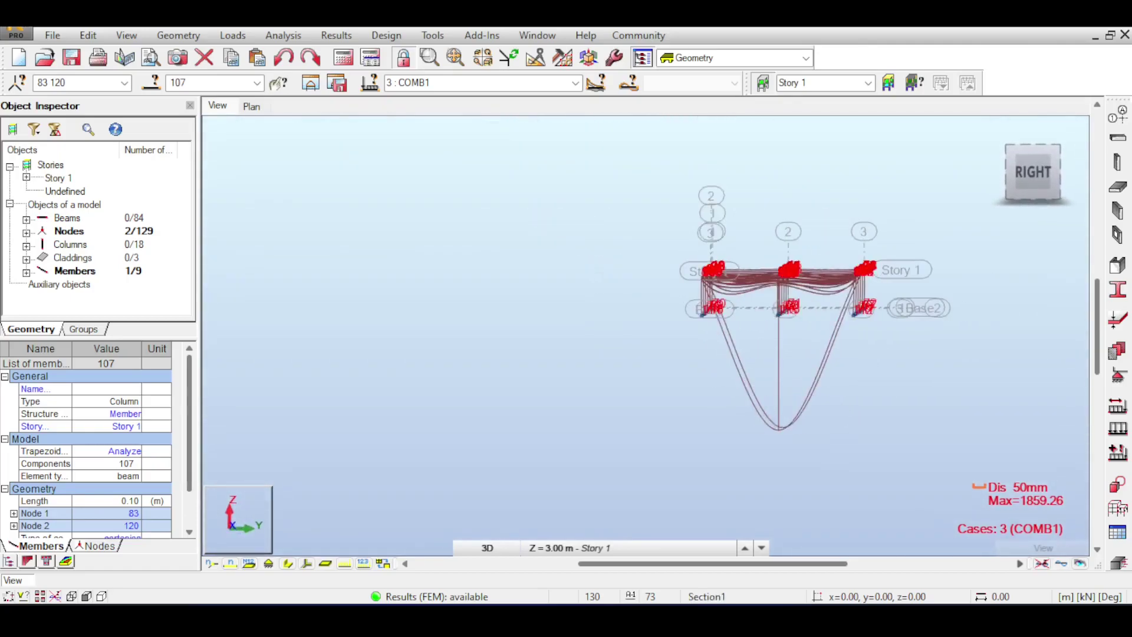
click(995, 130)
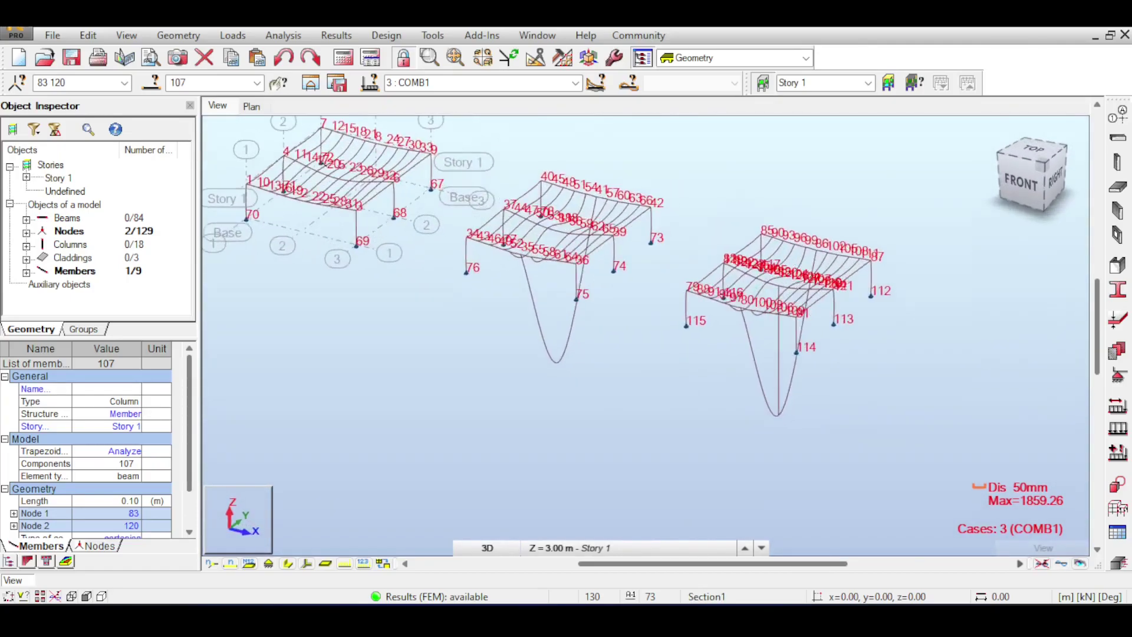
scroll(777, 292, up, 10)
middle_drag(828, 204, 786, 192)
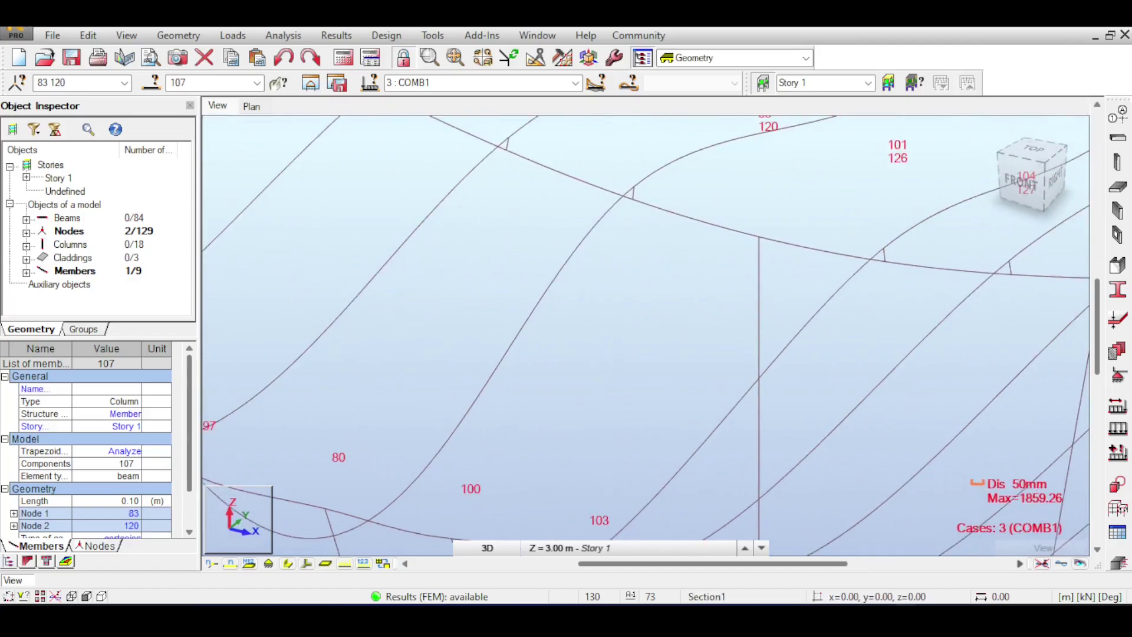
Hide the deformation and examine the connector between nodes 83 and 120 with the girder and floor beams meeting it.
click(1062, 563)
scroll(811, 297, up, 5)
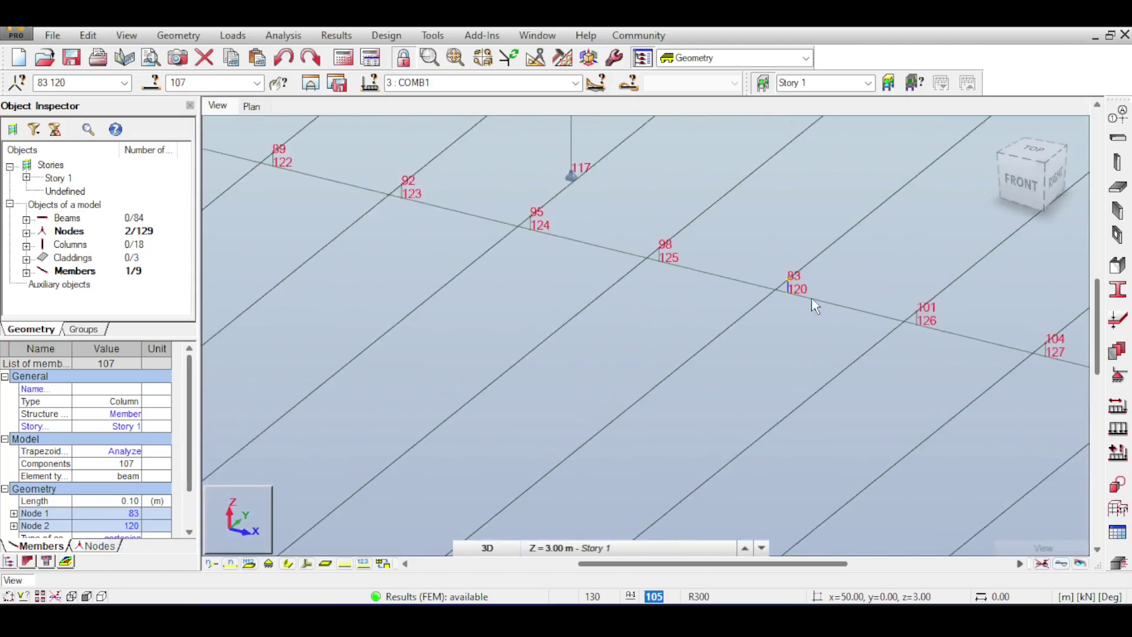
scroll(811, 297, up, 2)
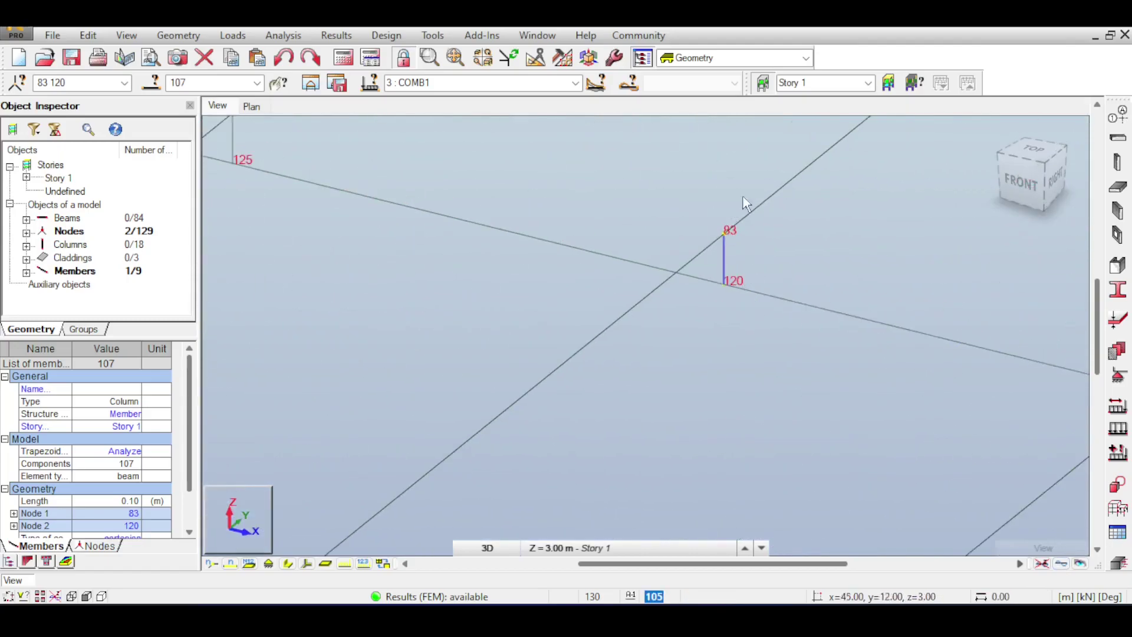
scroll(825, 283, up, 2)
click(670, 287)
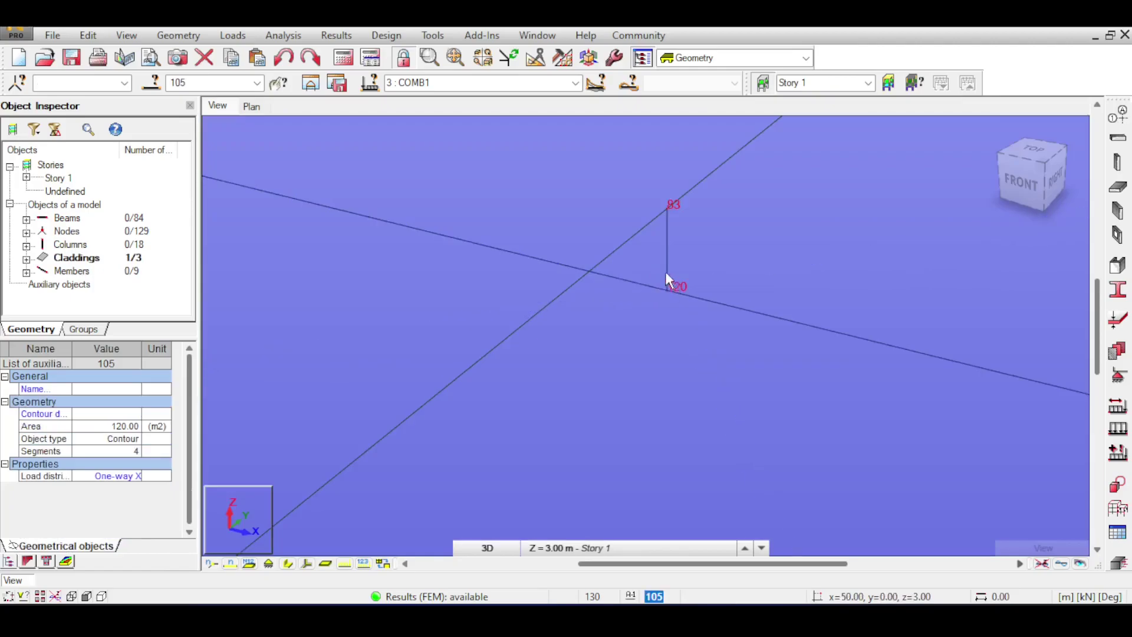
click(666, 271)
click(656, 287)
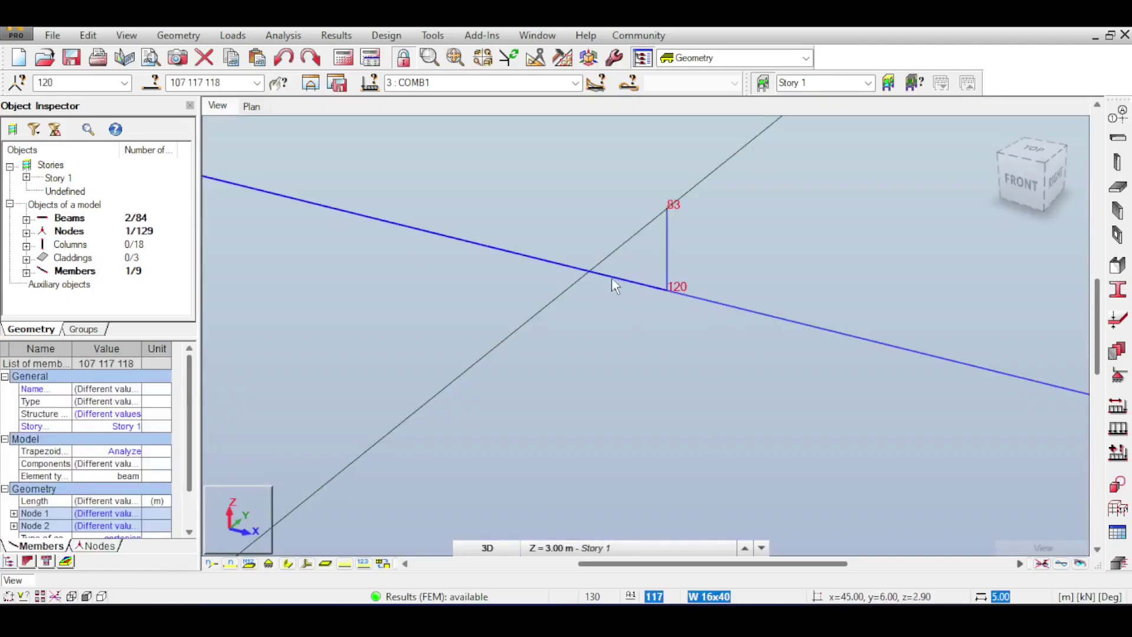
click(626, 368)
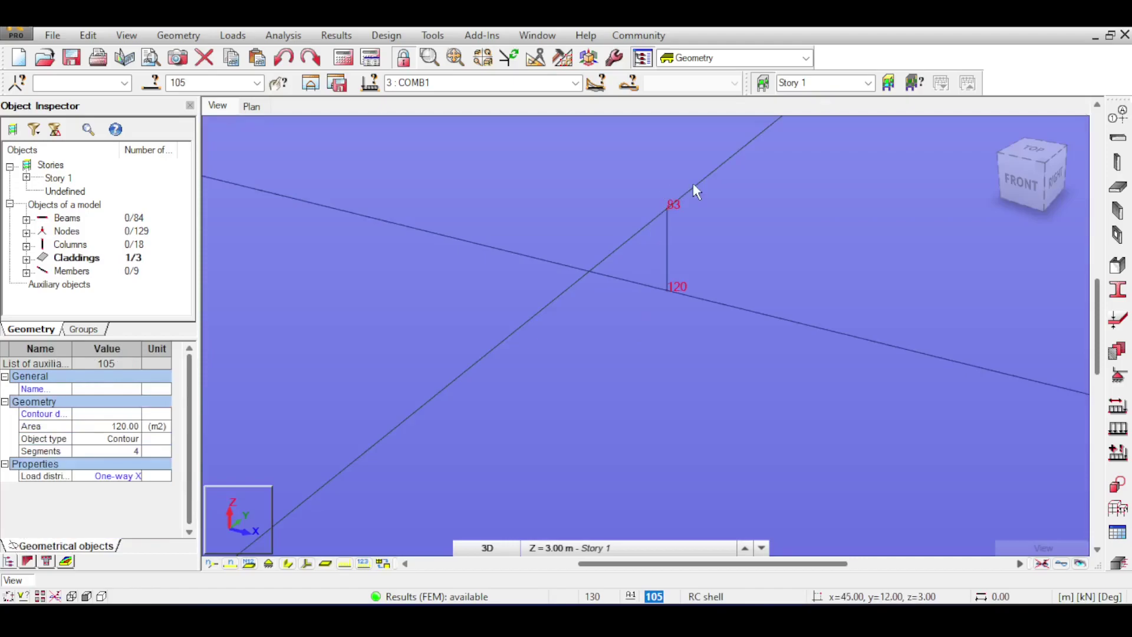
click(646, 190)
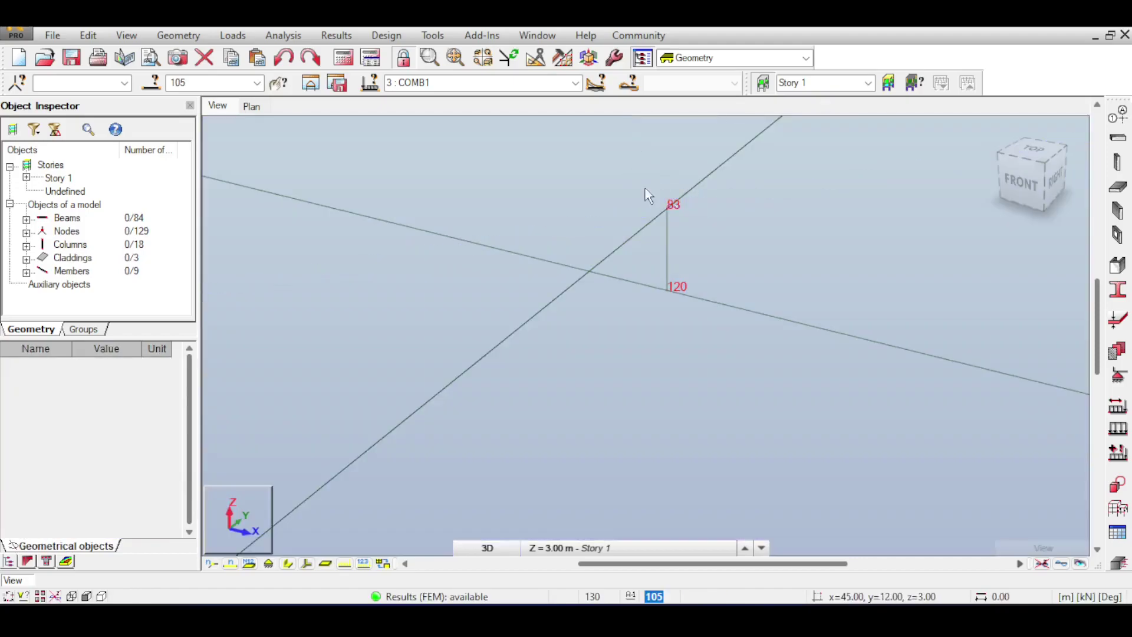
drag(647, 220, 647, 221)
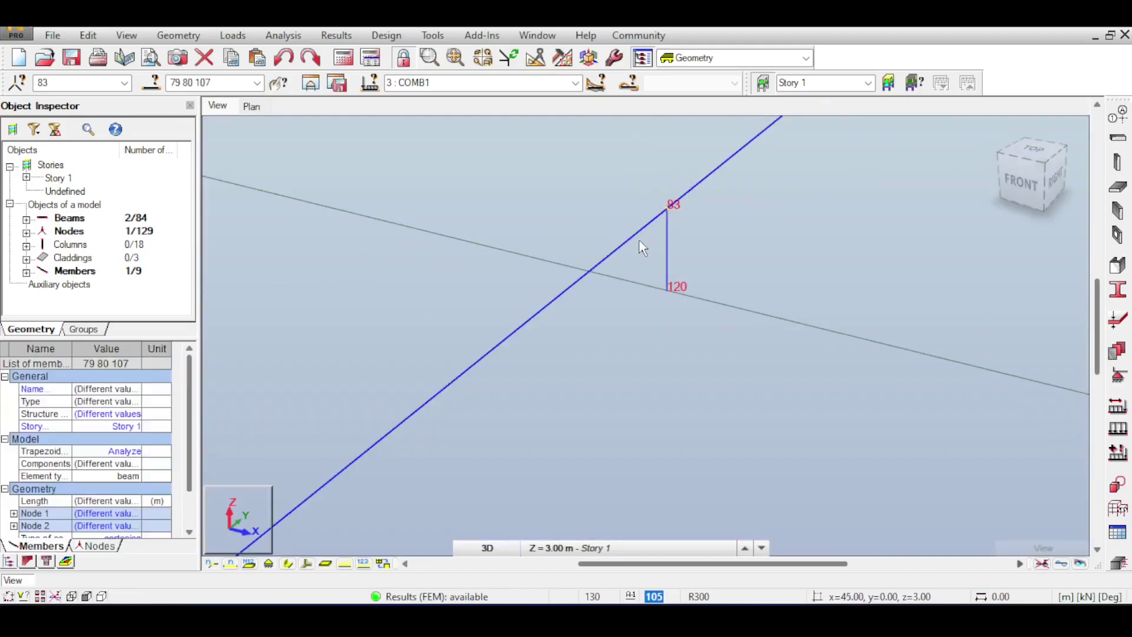
Compare the third frame's connector location with the centre girder node of the middle frame.
scroll(675, 242, down, 3)
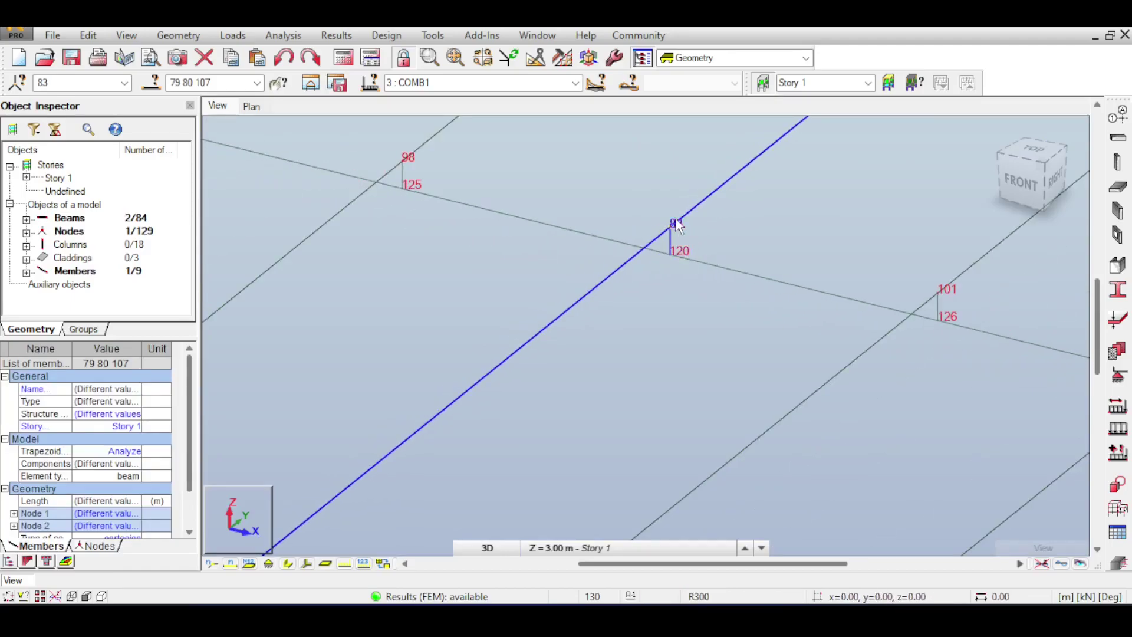
scroll(670, 288, down, 2)
scroll(670, 287, down, 5)
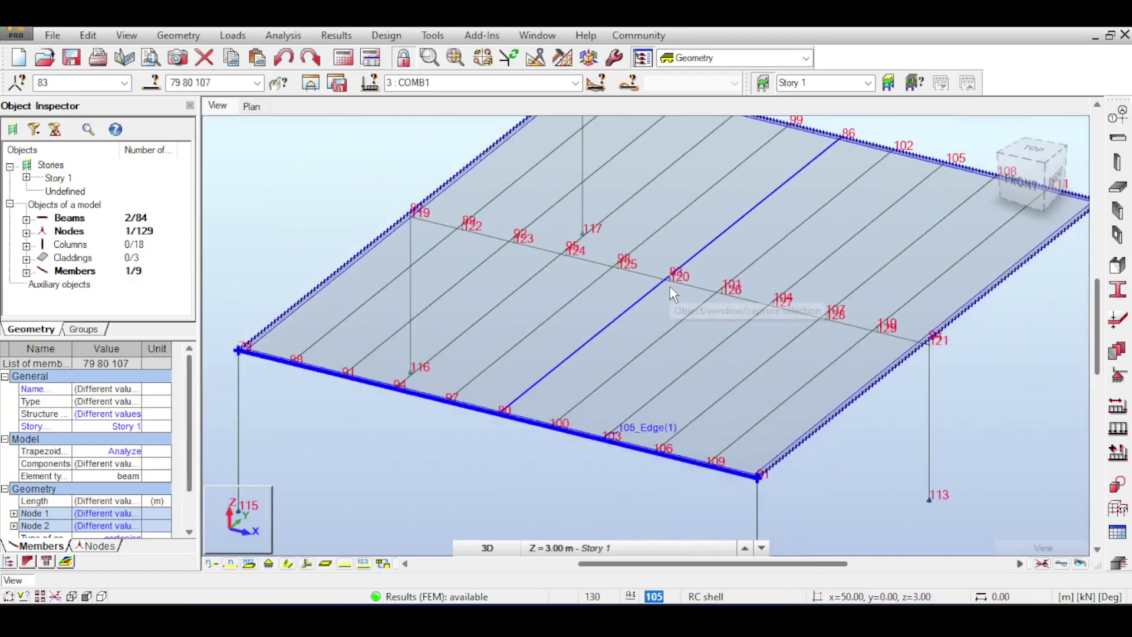
middle_drag(474, 171, 653, 228)
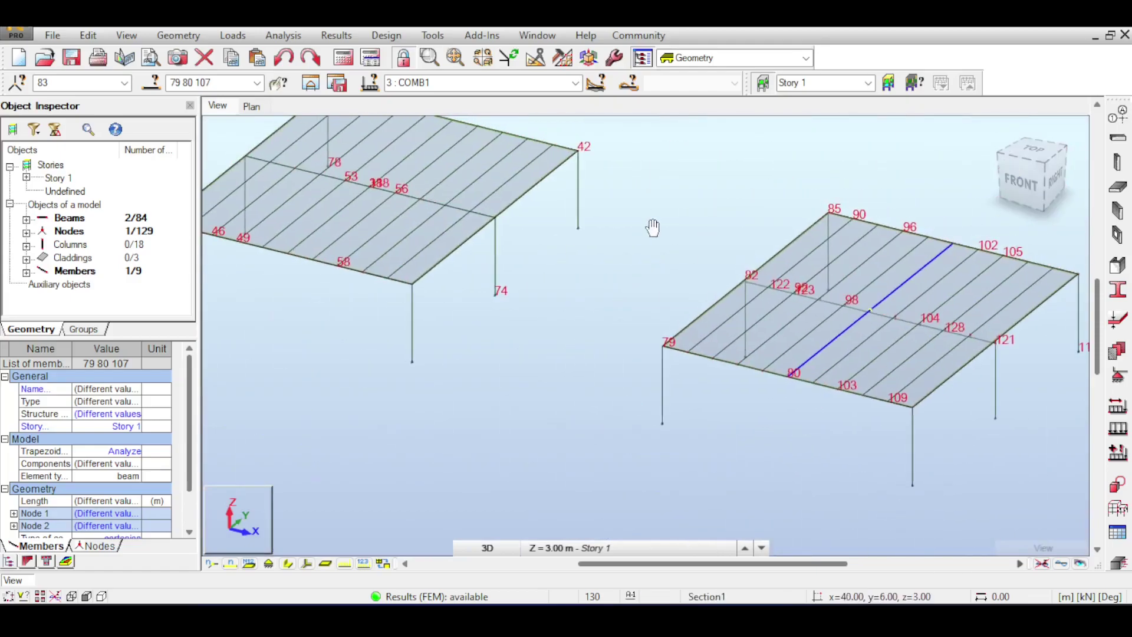
scroll(433, 195, up, 5)
scroll(466, 218, down, 2)
scroll(472, 228, down, 4)
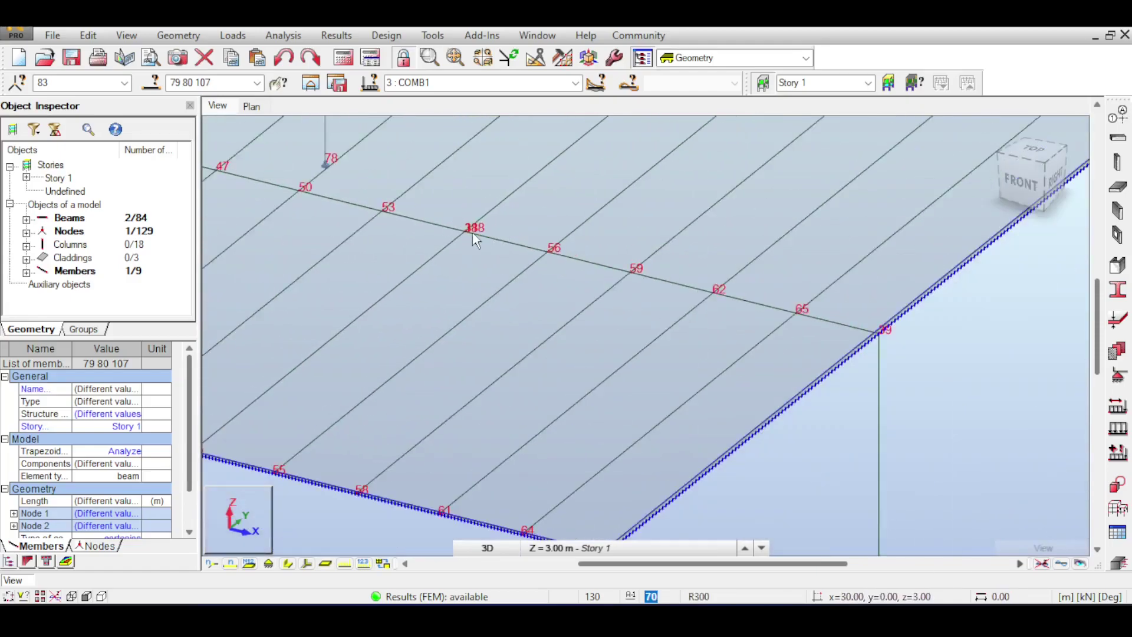
scroll(497, 228, down, 5)
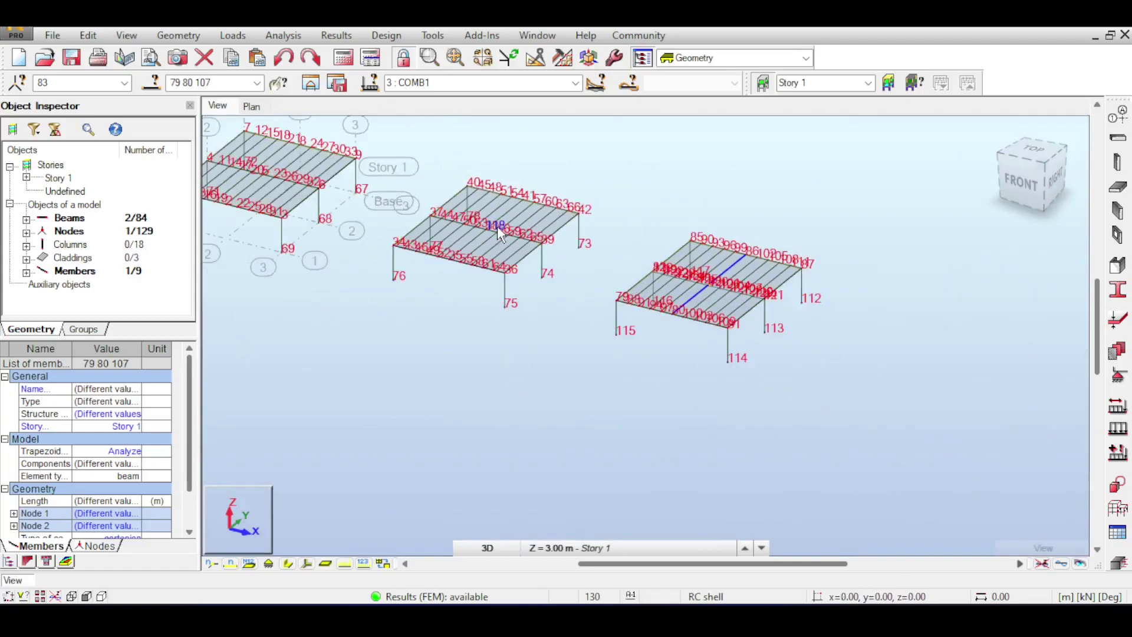
Display the deformation again and compare the centre beam deflection of the middle frame with that of the lowered-girder frame.
click(1061, 564)
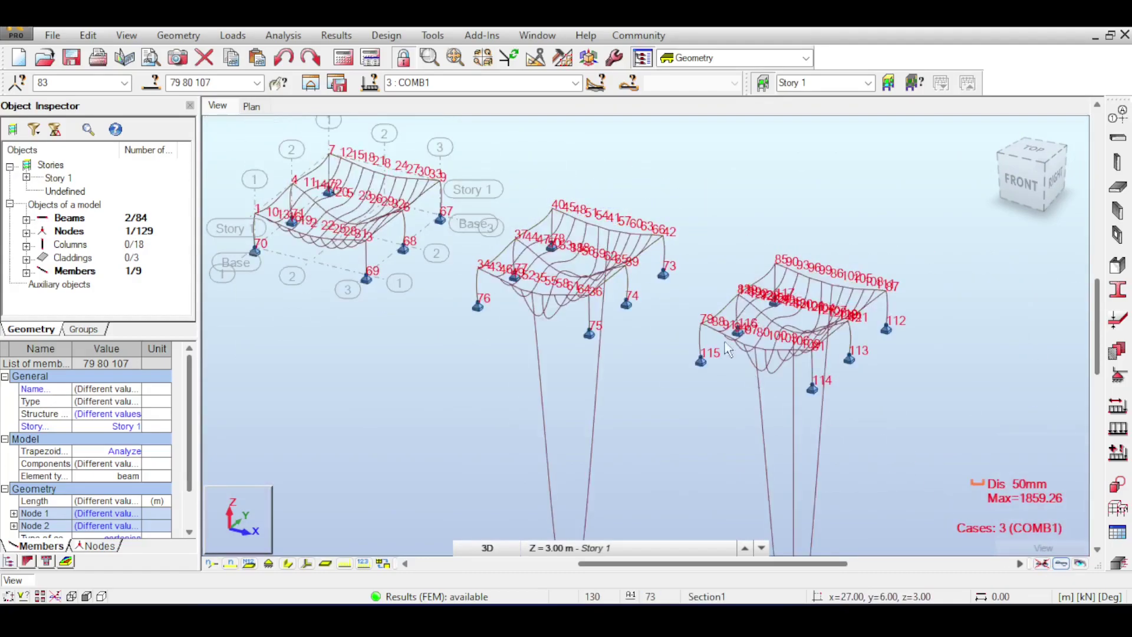
scroll(664, 336, down, 1)
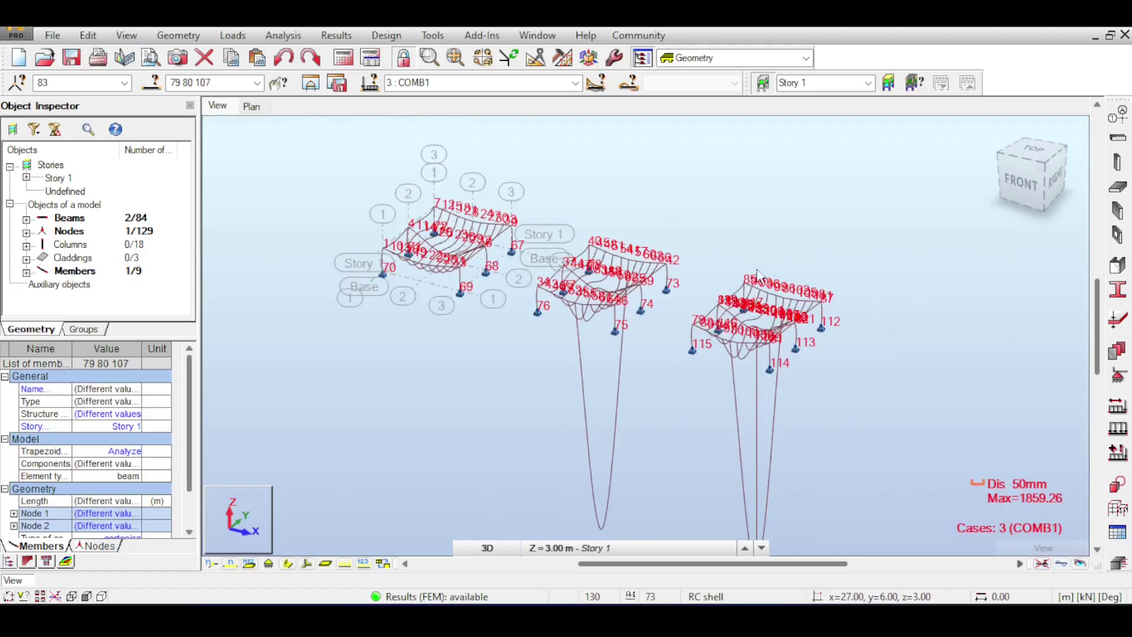
middle_drag(805, 209, 776, 163)
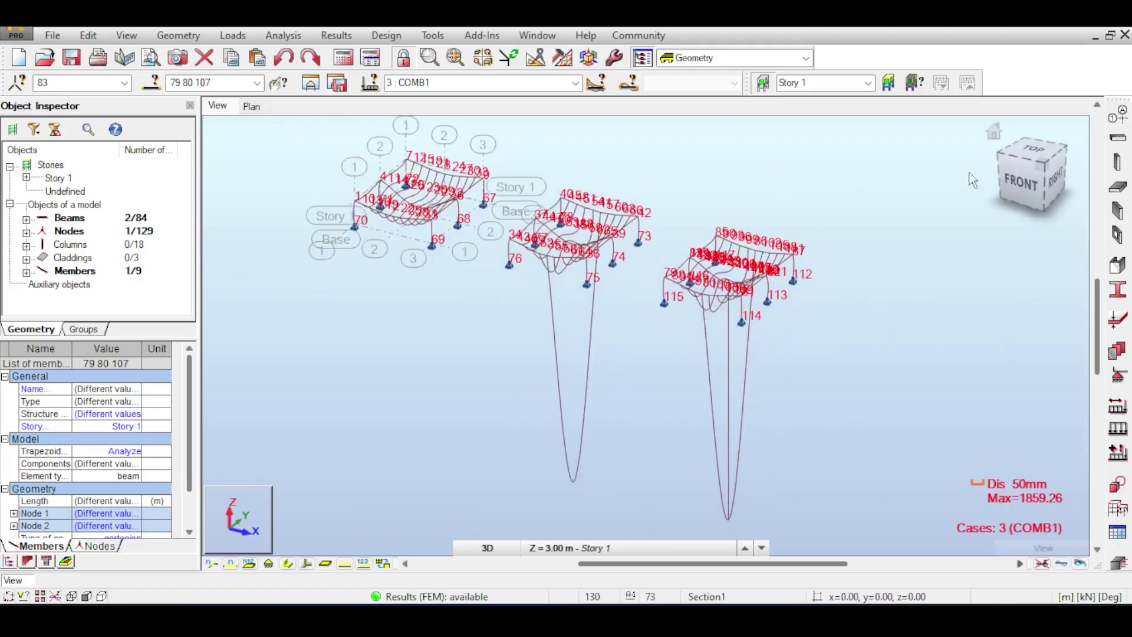
click(995, 133)
scroll(797, 221, up, 2)
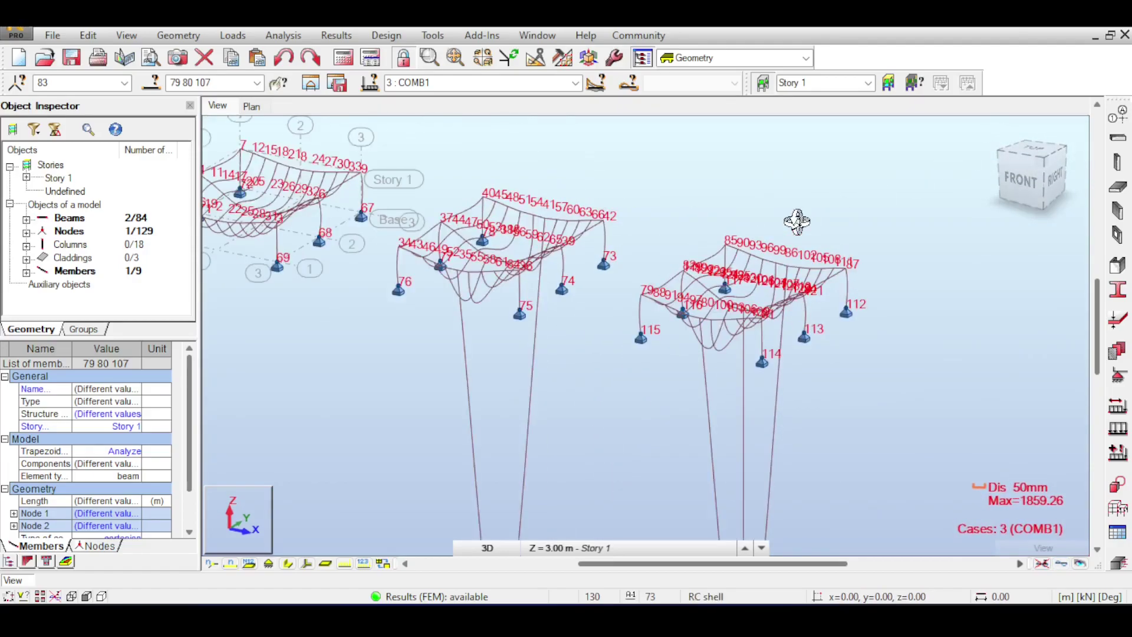
click(1046, 163)
drag(1046, 162, 1053, 175)
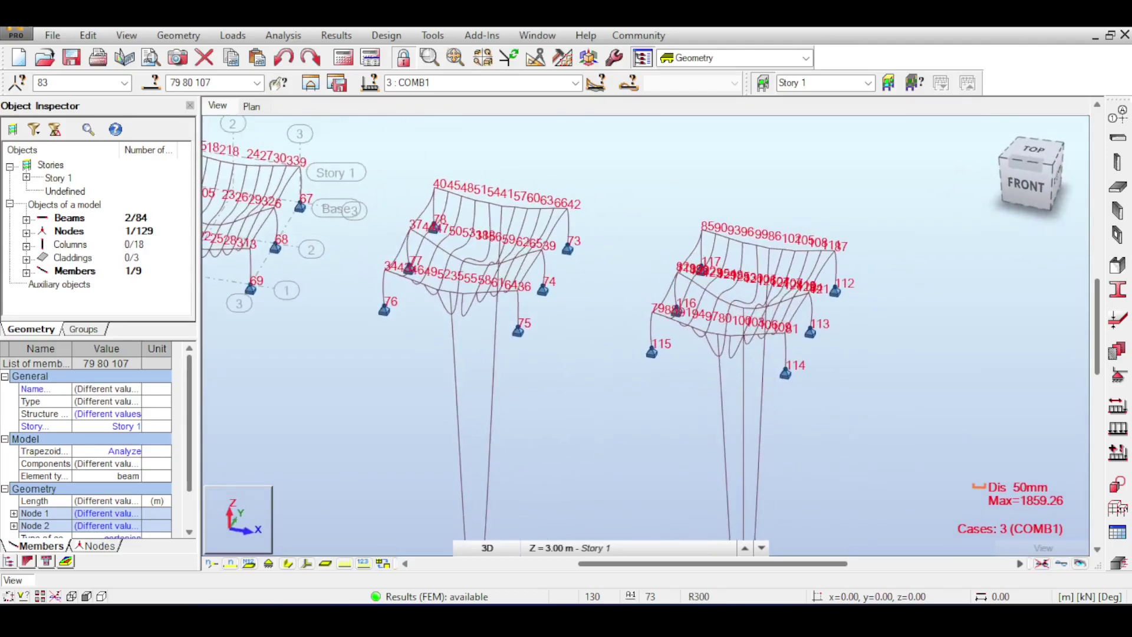
scroll(814, 293, up, 3)
scroll(749, 303, up, 1)
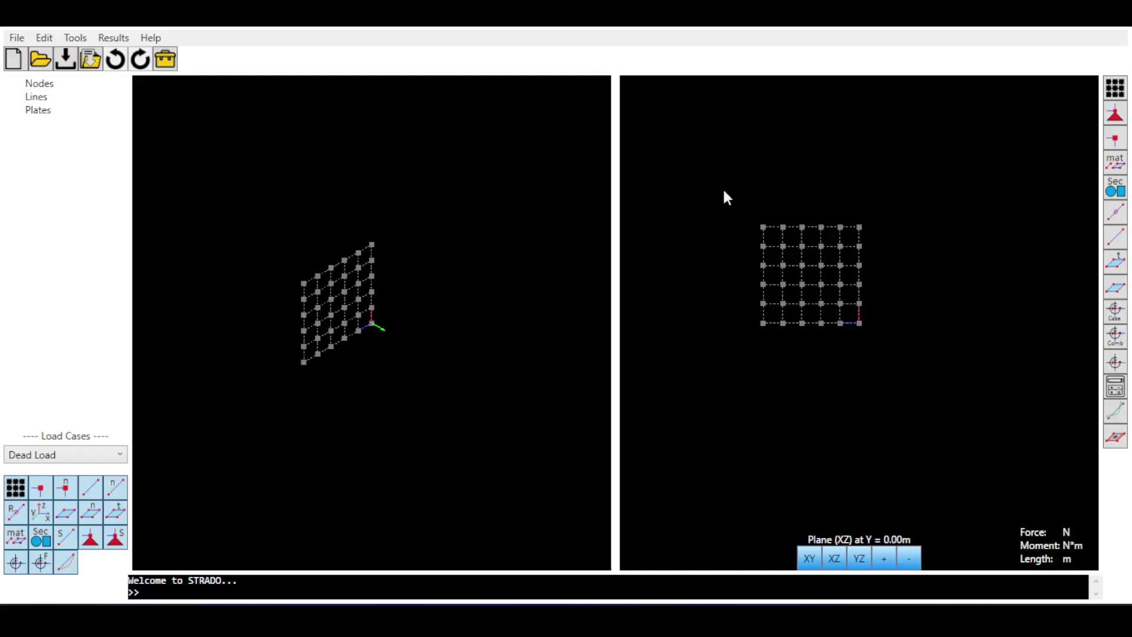
In STRADO, open Benchmark Plate 111.str, accept the version notice and inspect the plate model.
click(47, 68)
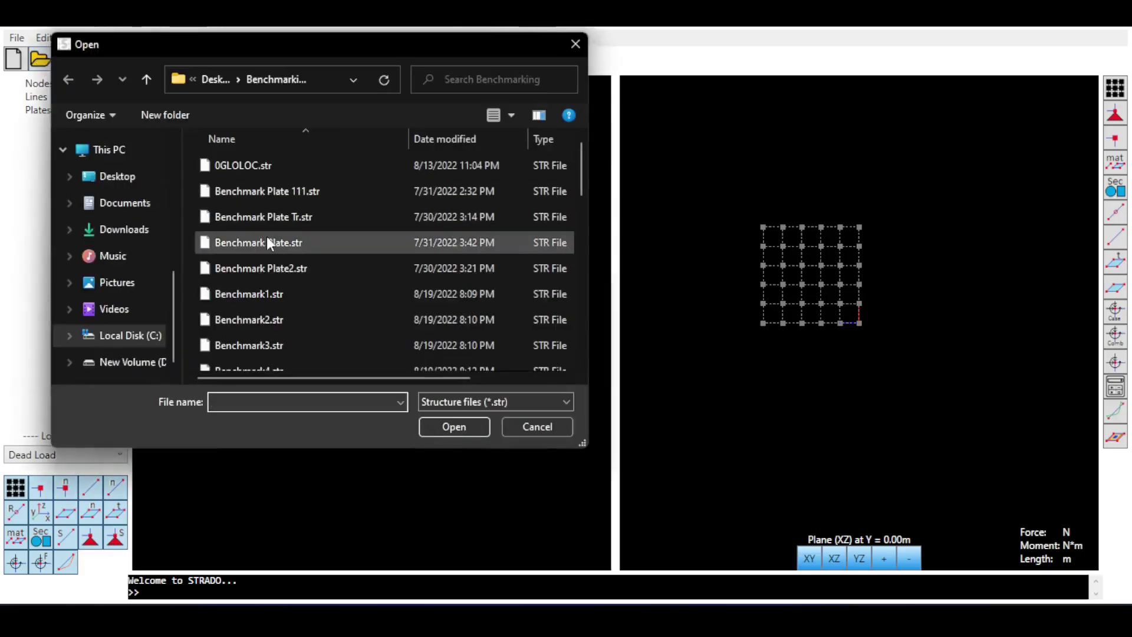
double_click(292, 197)
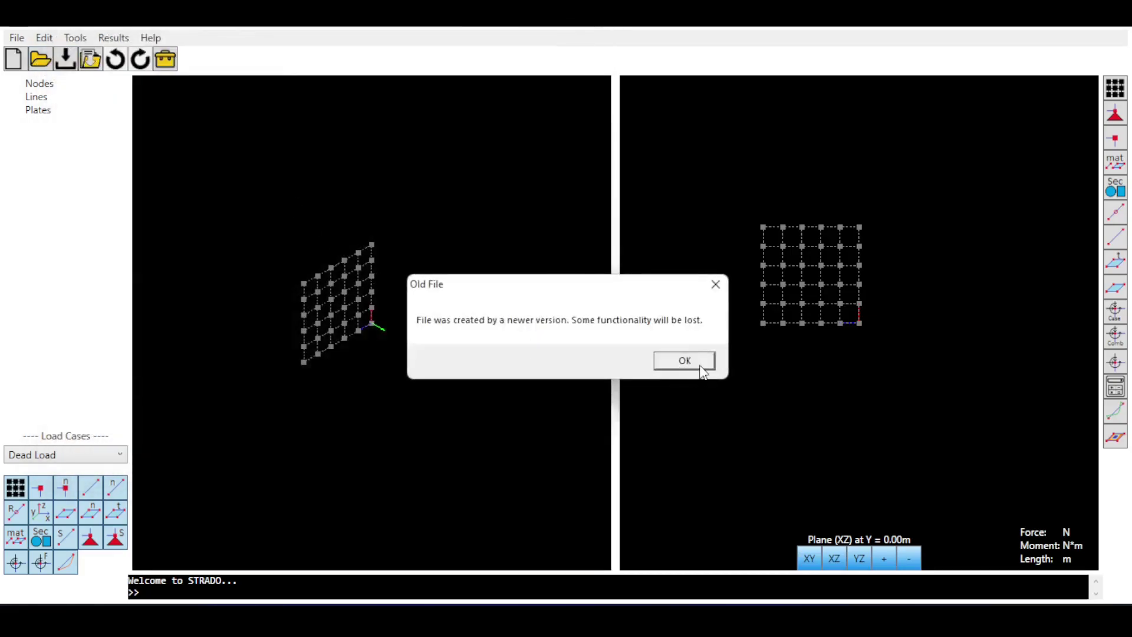
click(684, 360)
scroll(470, 310, up, 2)
middle_drag(329, 371, 376, 277)
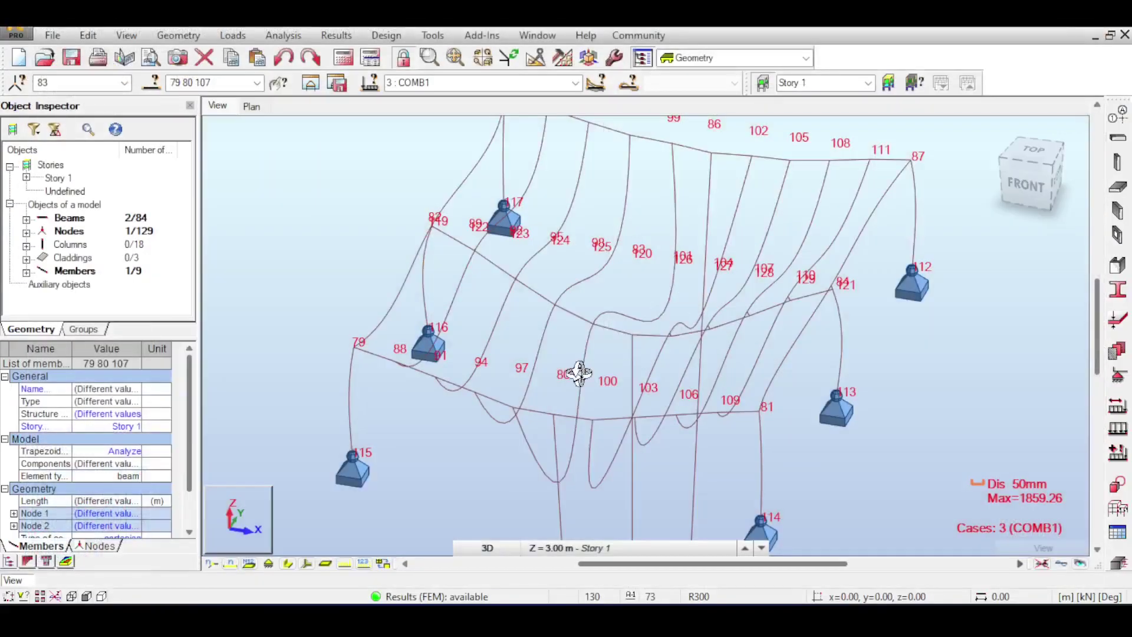
Return to Robot Structural Analysis and review the COMB1 deformed shapes of all three frames side by side.
middle_drag(578, 374, 735, 236)
scroll(736, 235, down, 3)
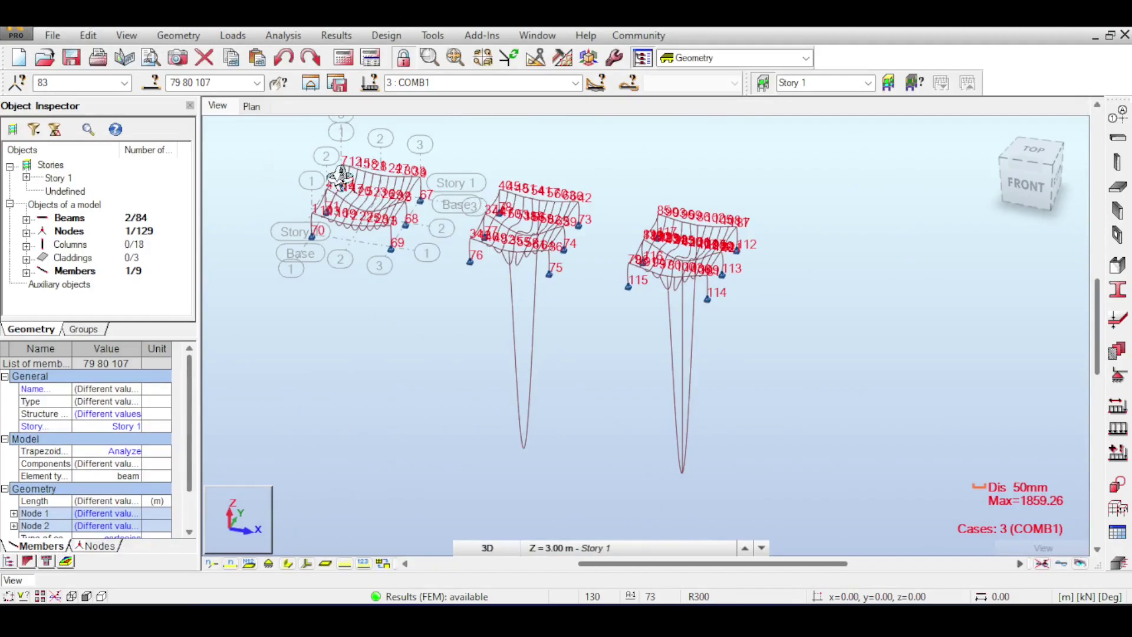
scroll(528, 213, up, 2)
middle_drag(633, 200, 603, 190)
scroll(561, 177, down, 2)
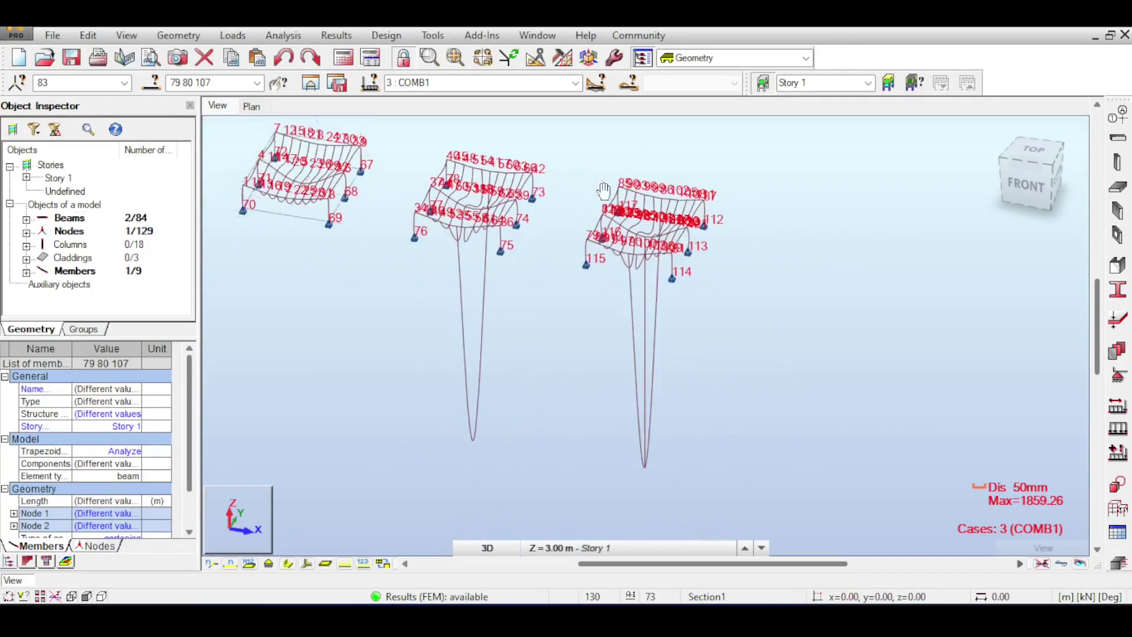
drag(603, 191, 696, 270)
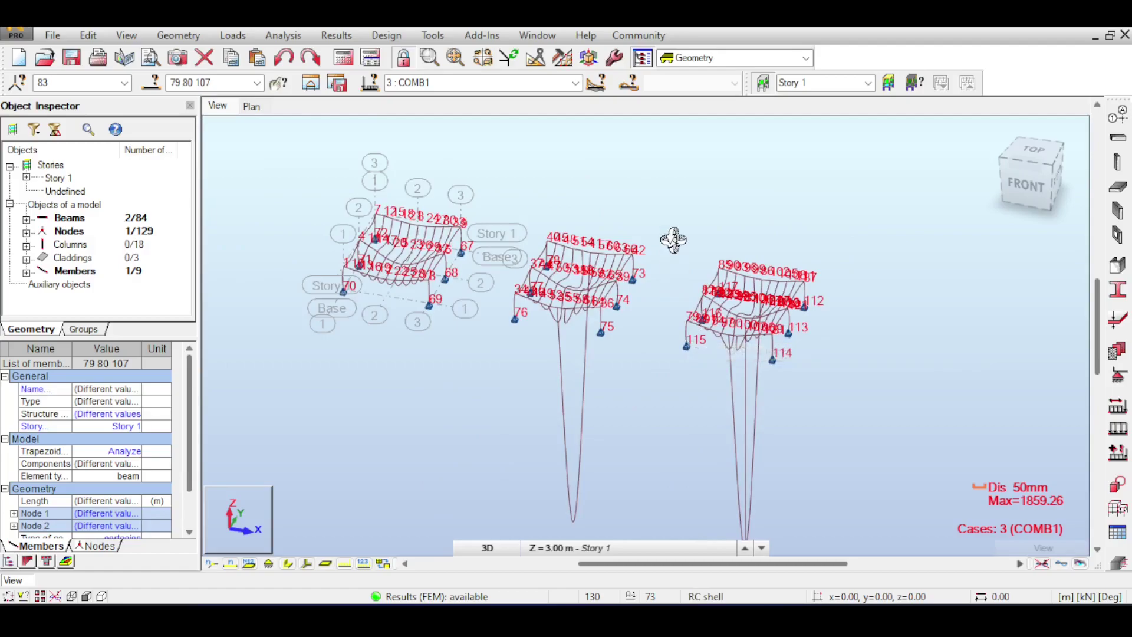
Turn off the deformation display and show the members' section shapes on all three frames.
click(1061, 564)
scroll(809, 406, up, 2)
middle_drag(833, 380, 851, 392)
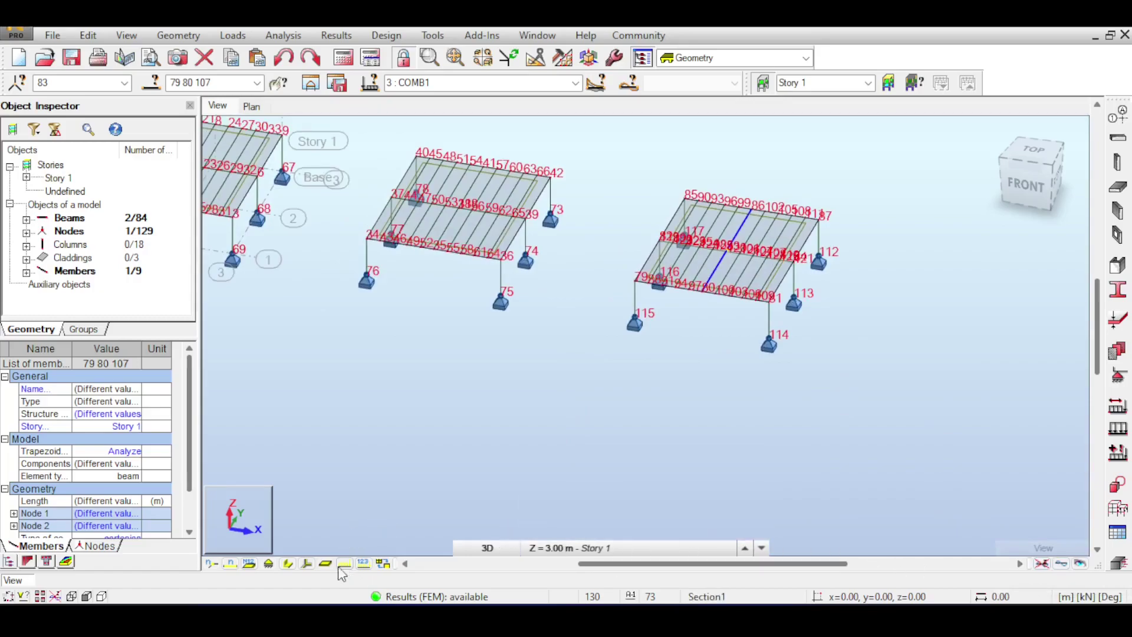
click(288, 563)
middle_drag(1052, 354, 1123, 373)
scroll(777, 307, down, 2)
middle_drag(775, 298, 887, 331)
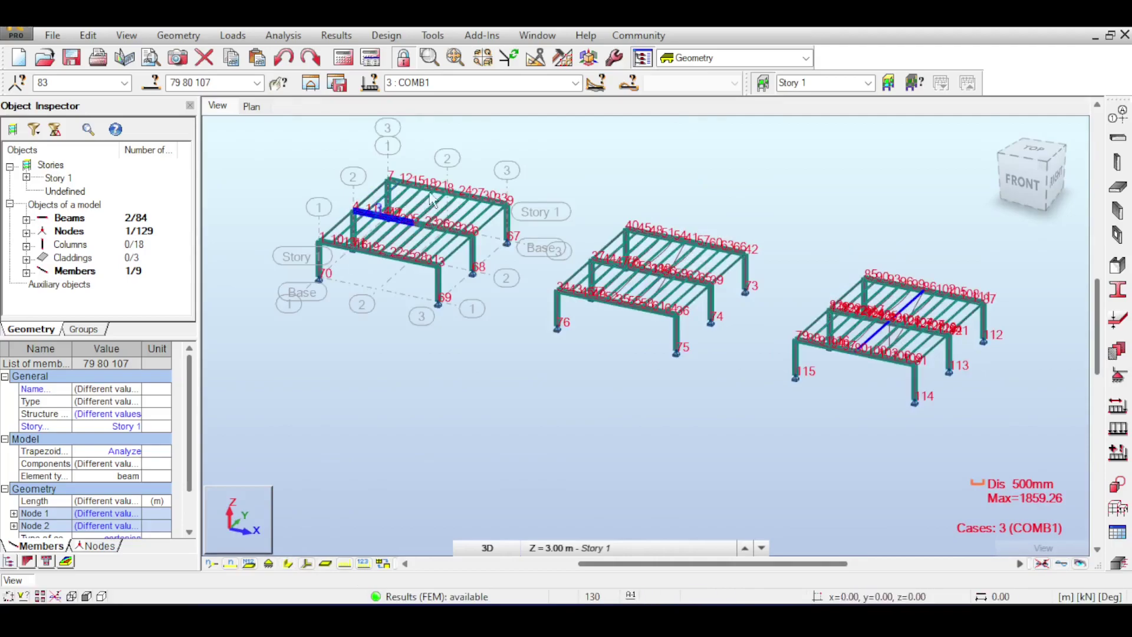
Examine the section shapes of the lowered-girder frame up close and the frames in right-side elevation.
scroll(616, 270, up, 2)
scroll(616, 268, up, 2)
scroll(725, 298, down, 2)
middle_drag(786, 291, 631, 224)
scroll(793, 248, up, 1)
scroll(894, 289, up, 2)
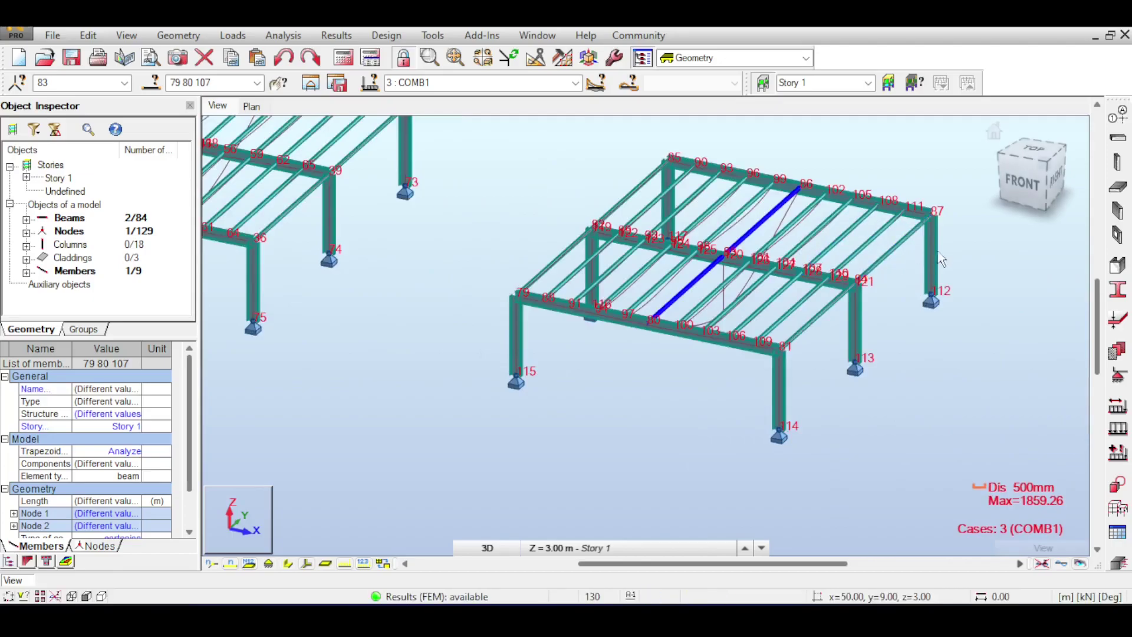
scroll(835, 215, up, 1)
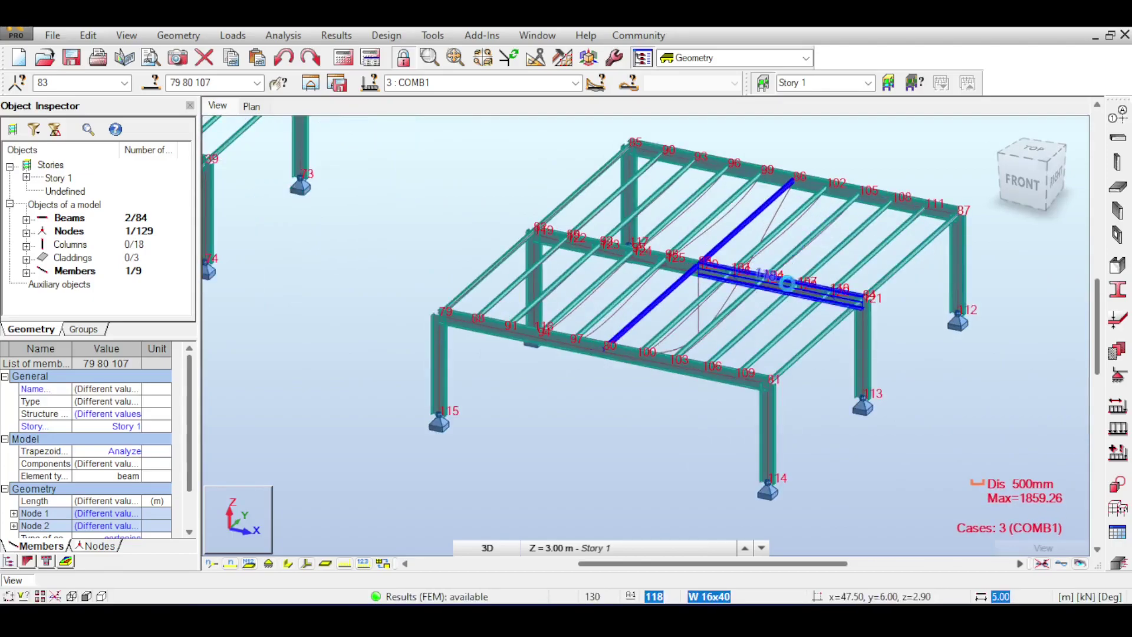
scroll(790, 278, down, 2)
click(1050, 182)
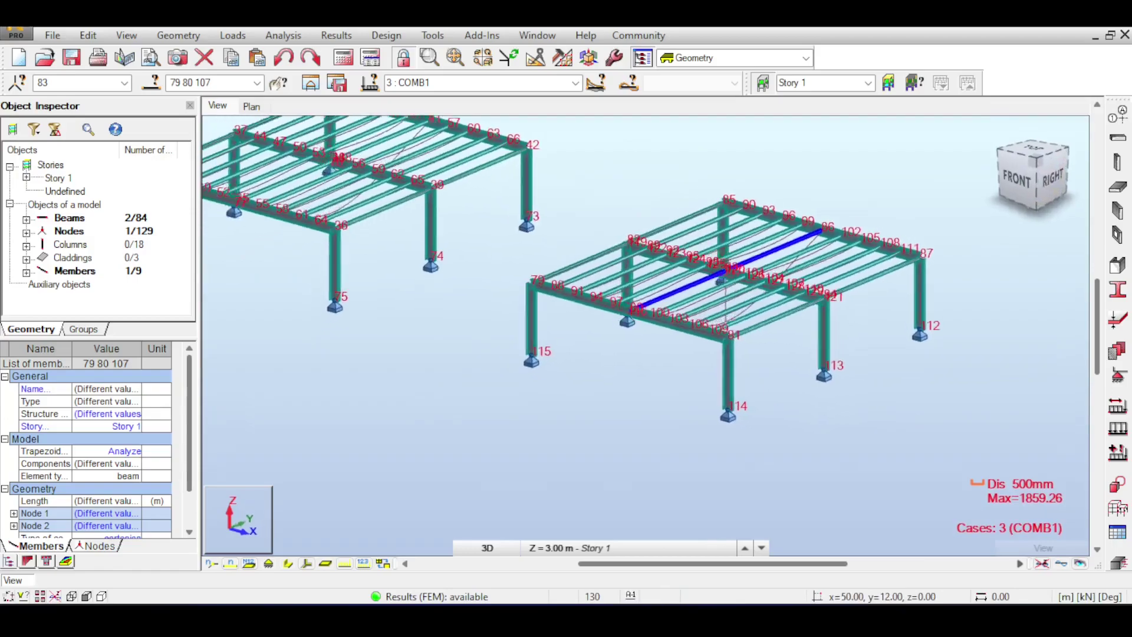
click(1042, 175)
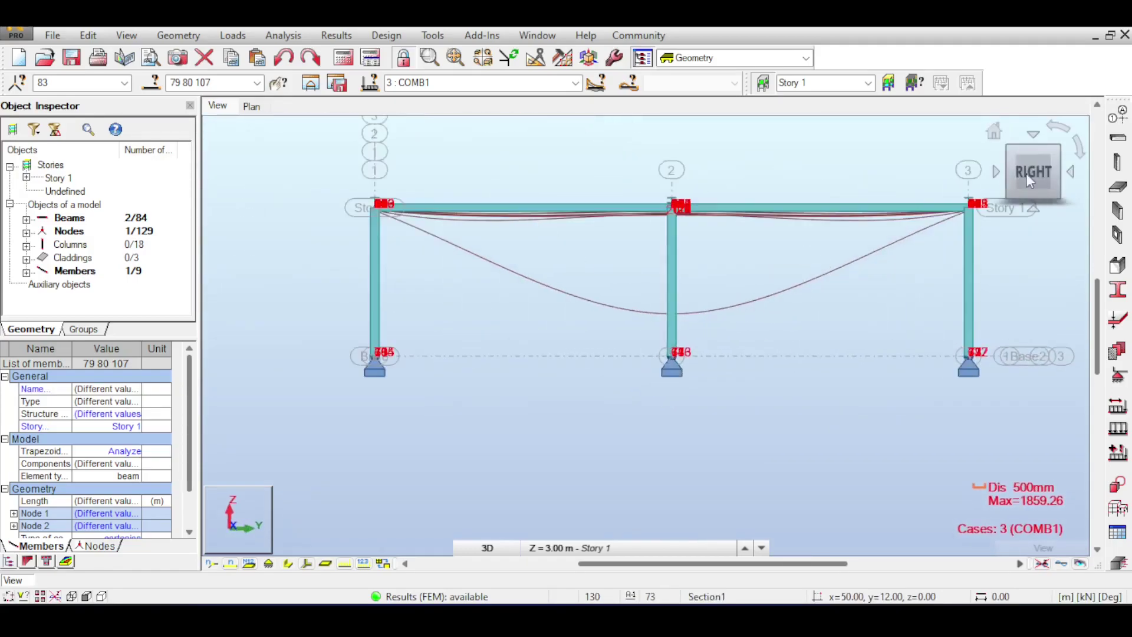
drag(1013, 173, 1047, 189)
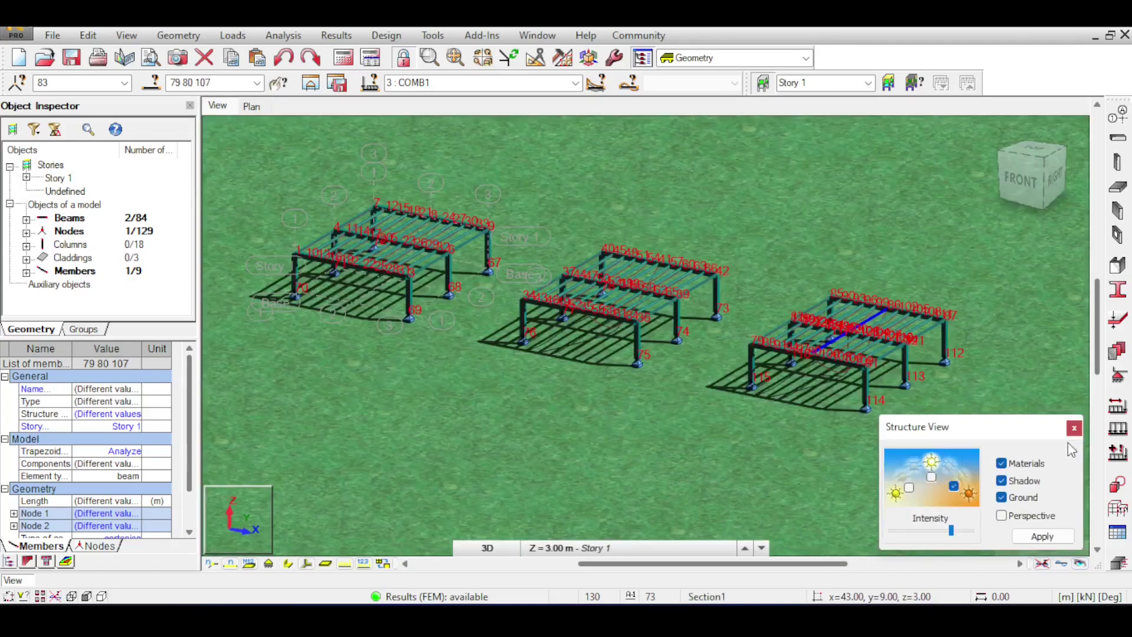
Render the three frames realistically with materials, shadow and ground, and hide the node numbers.
click(1074, 428)
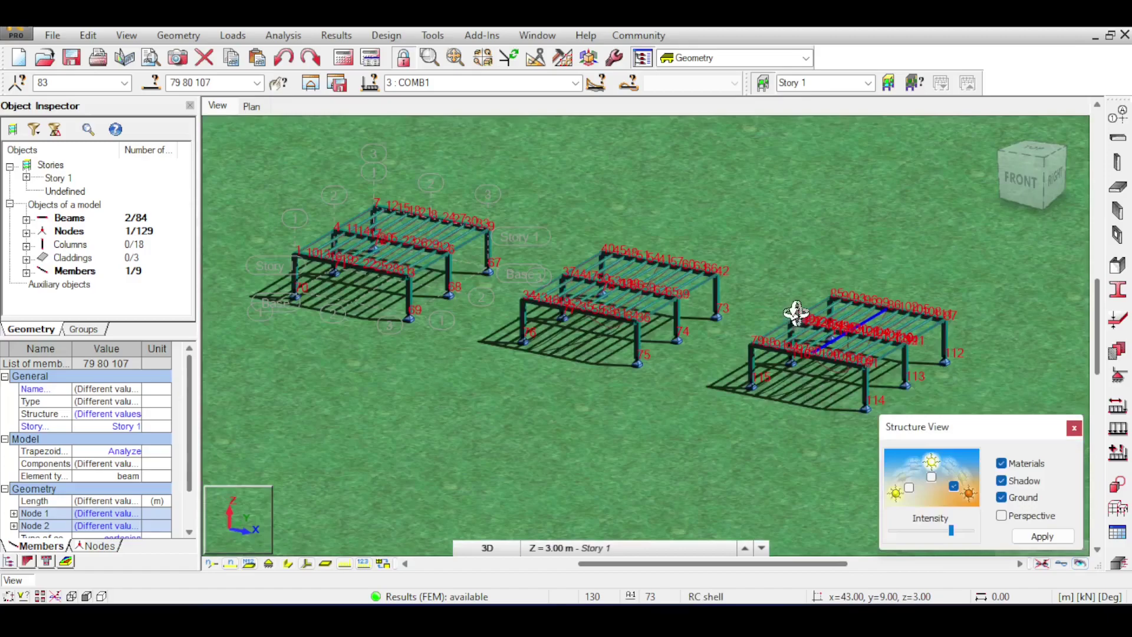
middle_drag(796, 313, 761, 294)
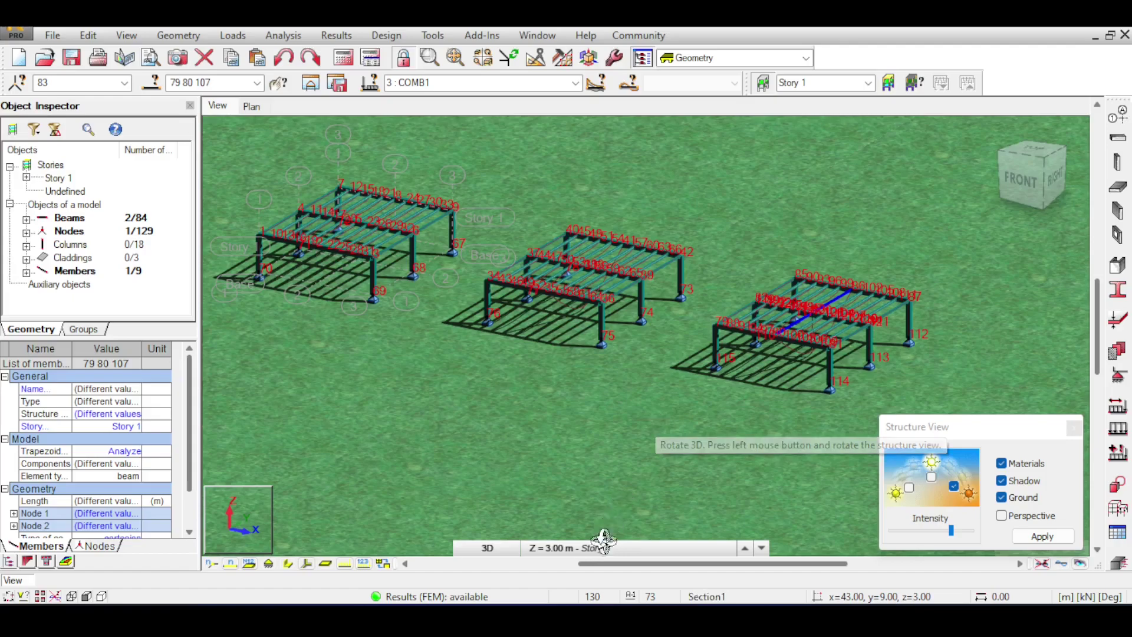
click(212, 564)
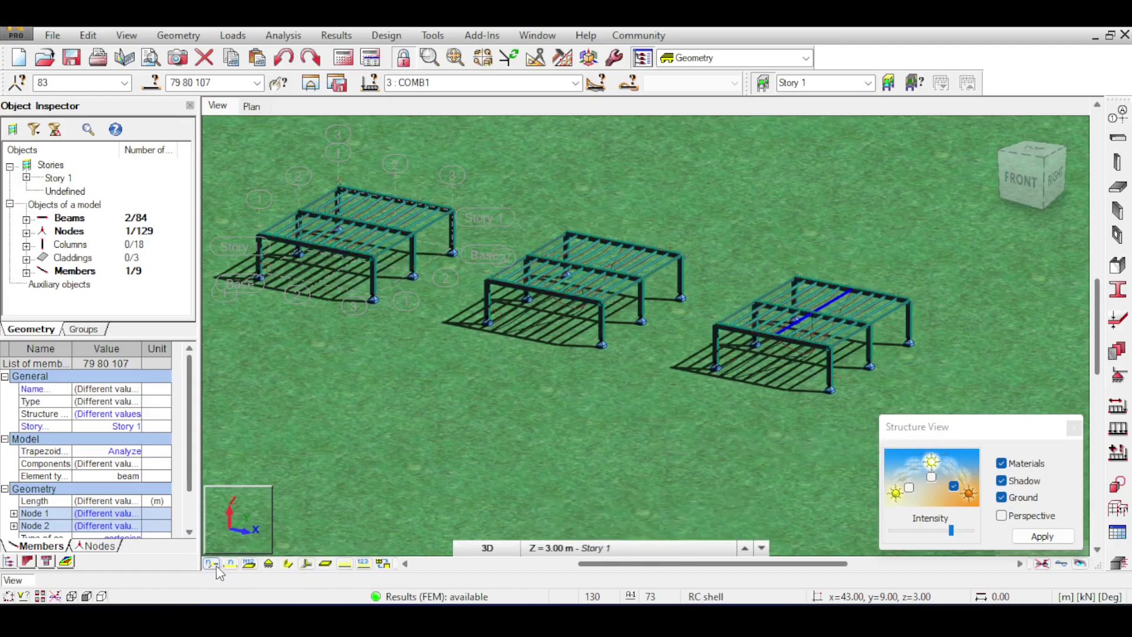